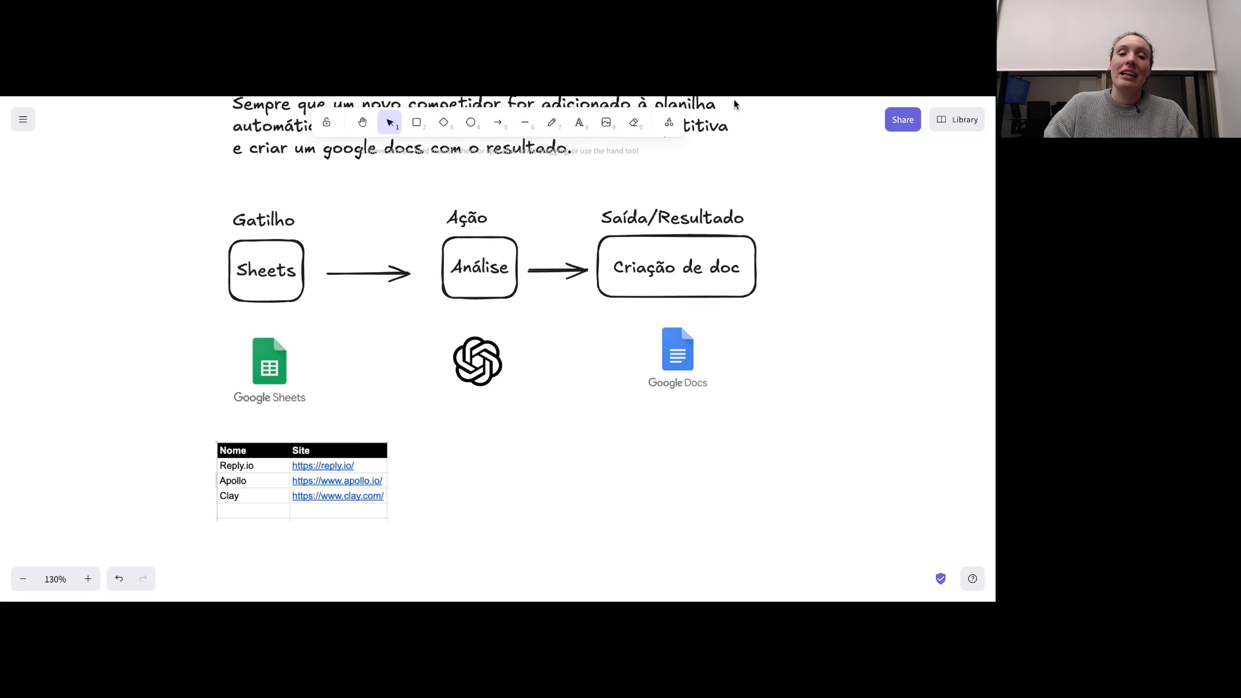
Step: Switch to the n8n home page and examine its example workflow for IT Ops employee onboarding
key("ctrl+Tab")
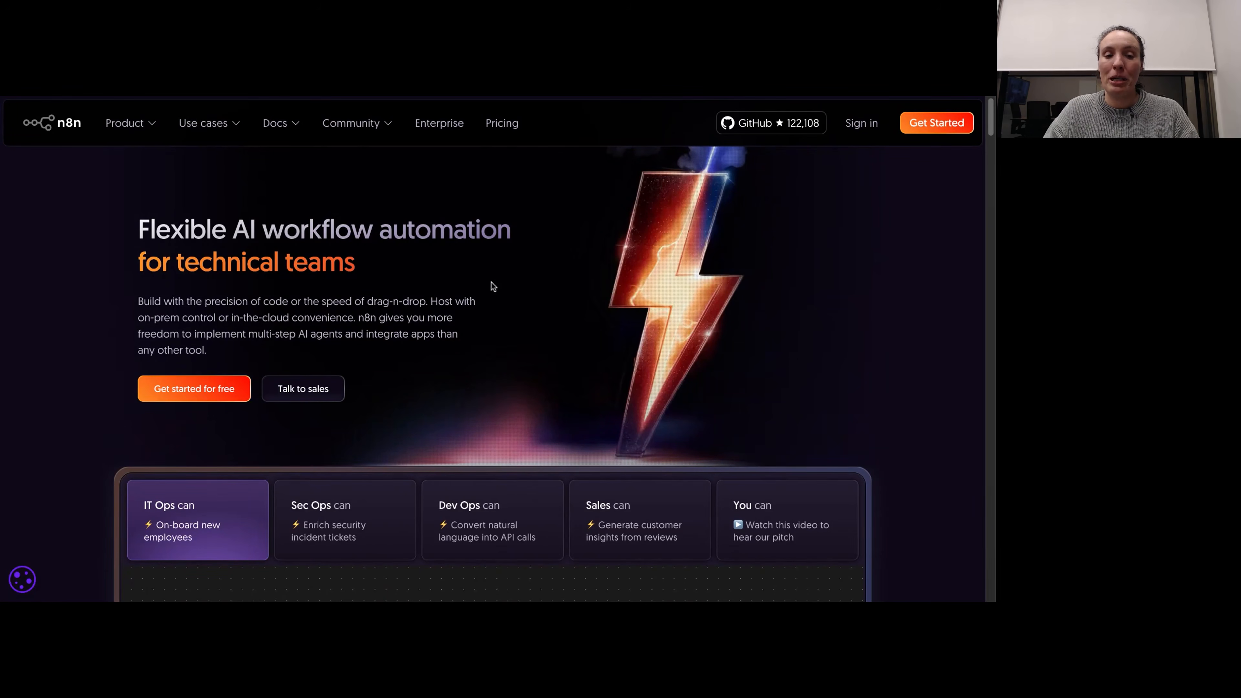
scroll(483, 306, "down", 1)
scroll(483, 306, "down", 3)
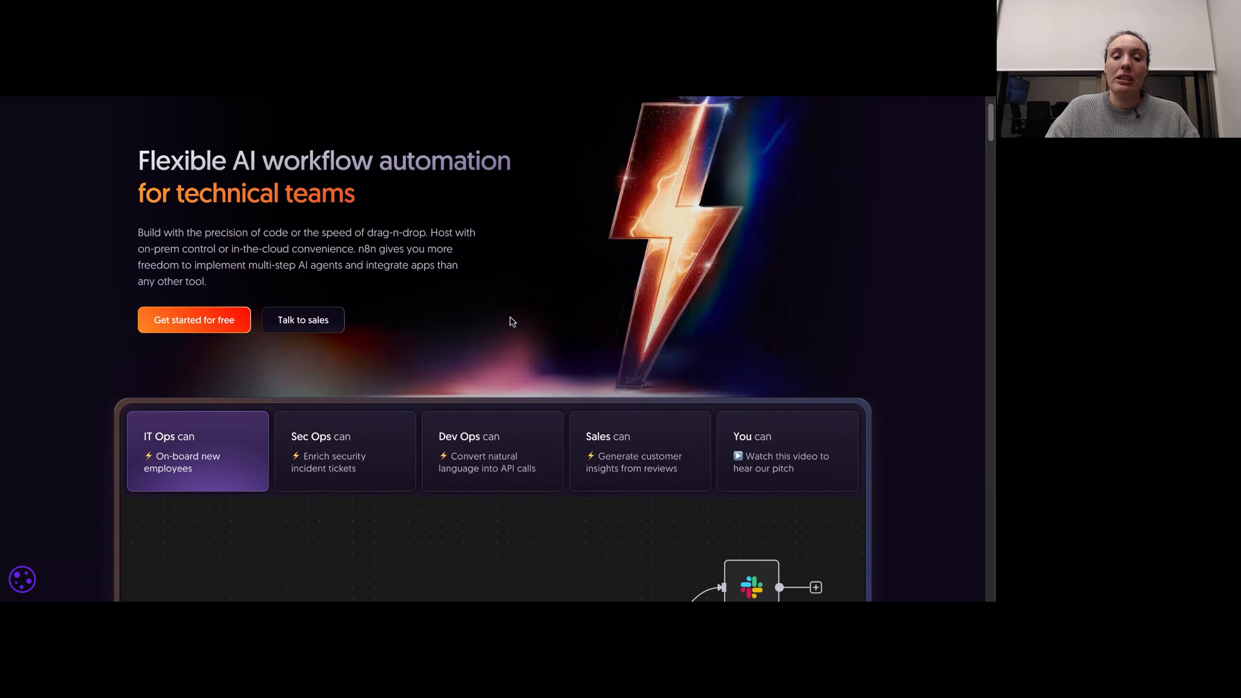
scroll(510, 319, "down", 1)
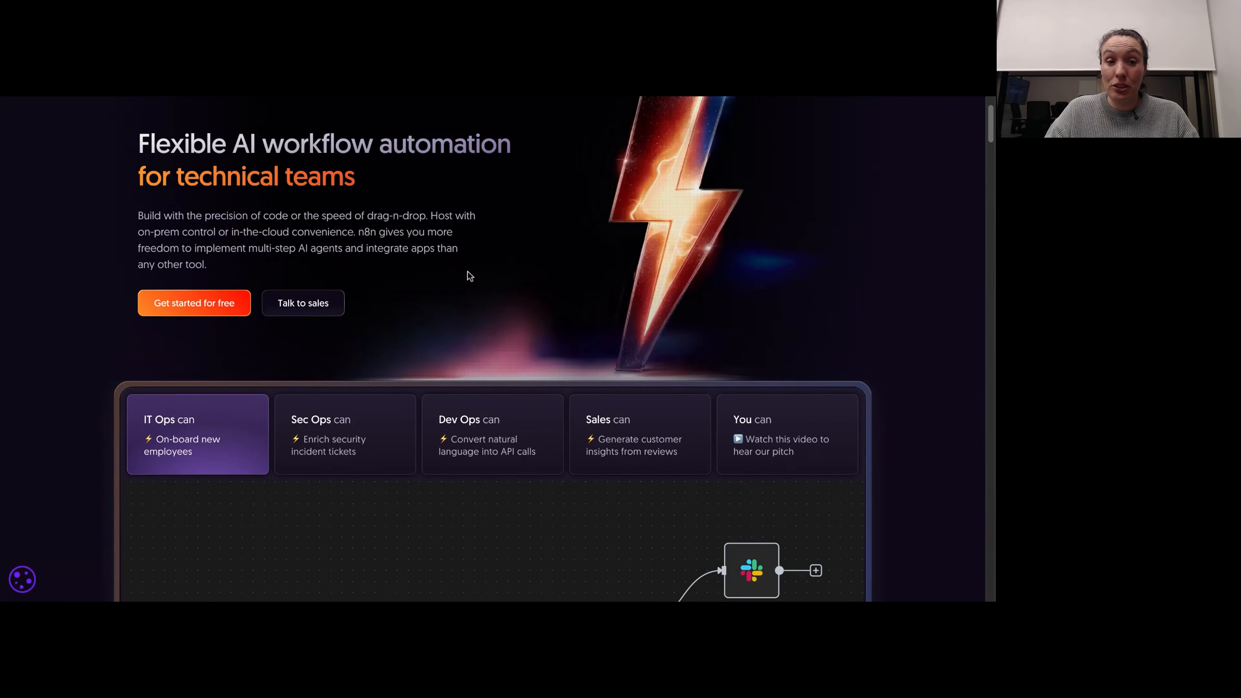
scroll(468, 278, "down", 1)
scroll(468, 278, "down", 5)
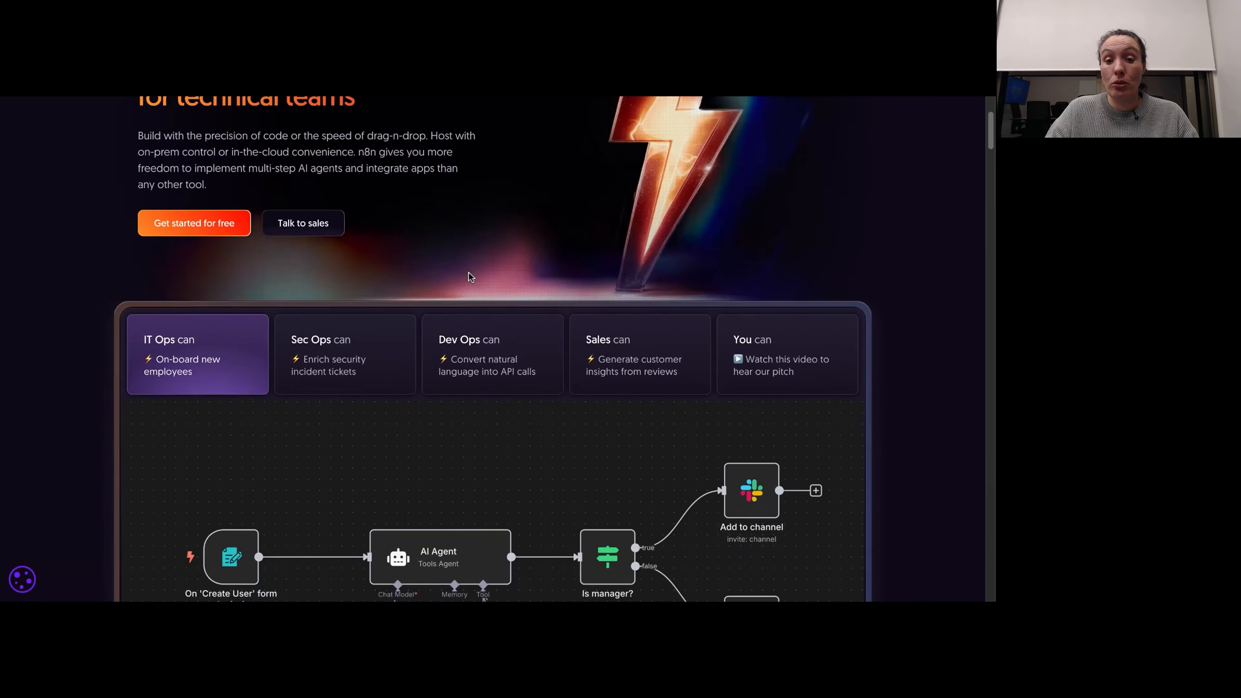
scroll(492, 349, "down", 2)
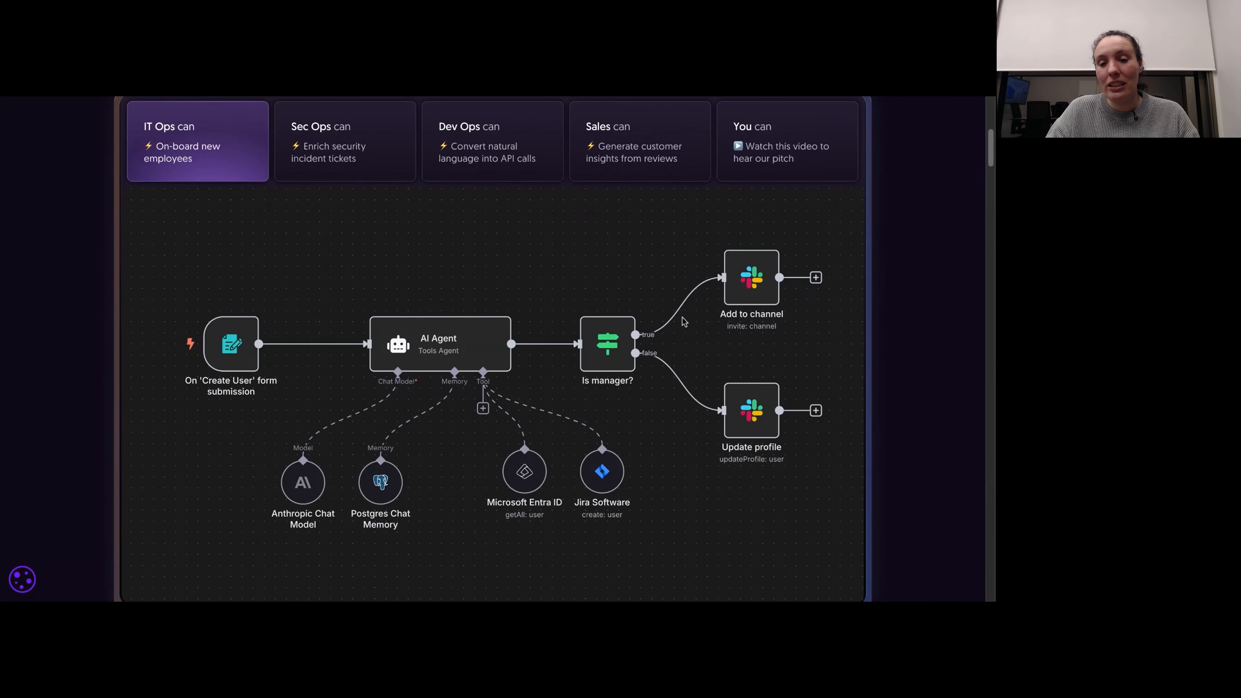
scroll(493, 350, "down", 1)
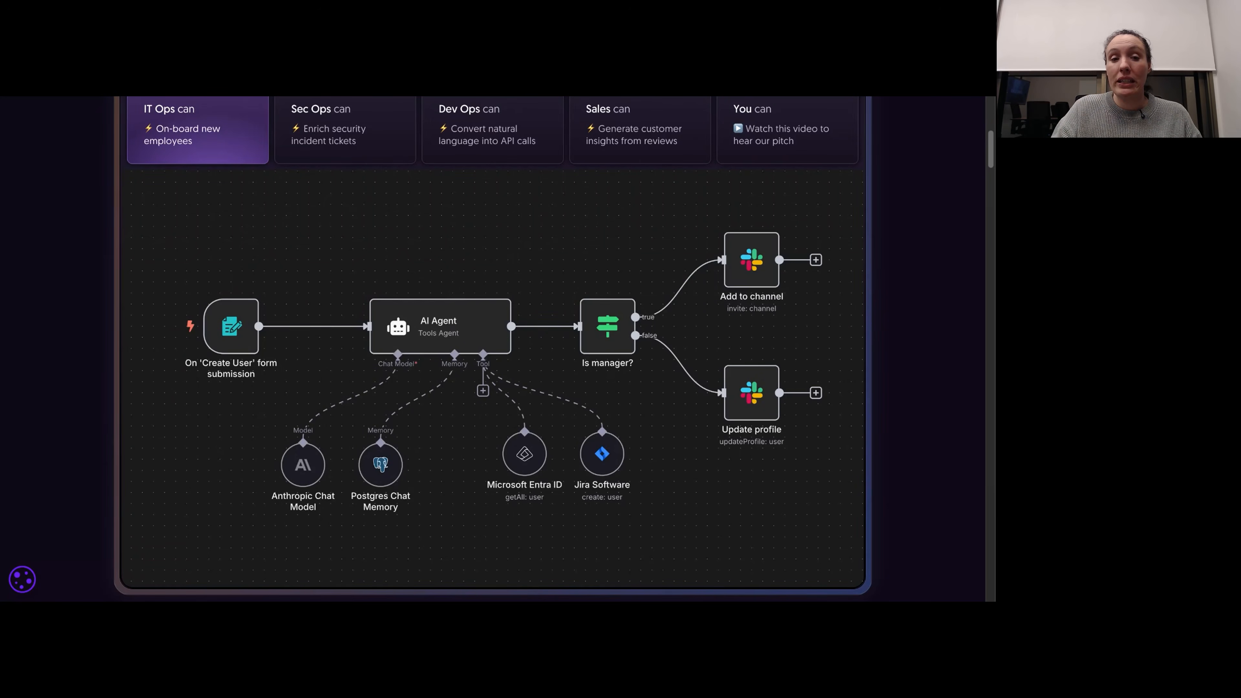
Step: Look through the n8n home page's integrations, AI features and case studies, and return to its beginning
scroll(501, 305, "down", 8)
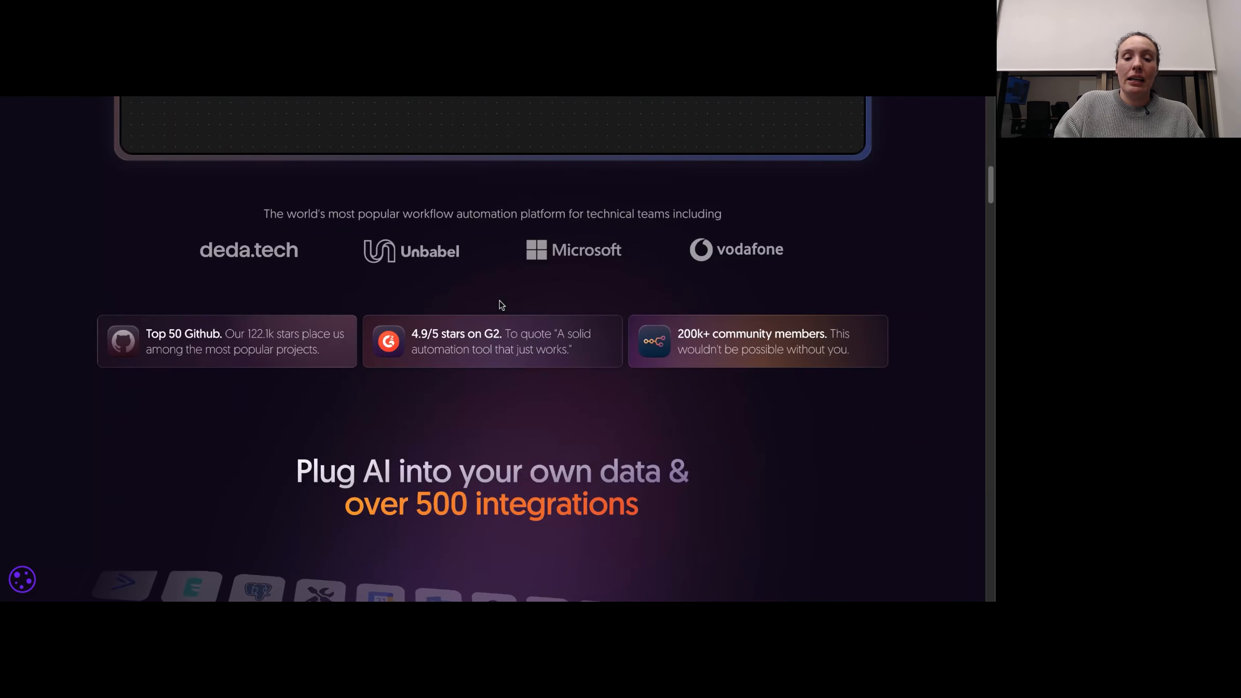
scroll(501, 305, "down", 8)
scroll(597, 280, "up", 2)
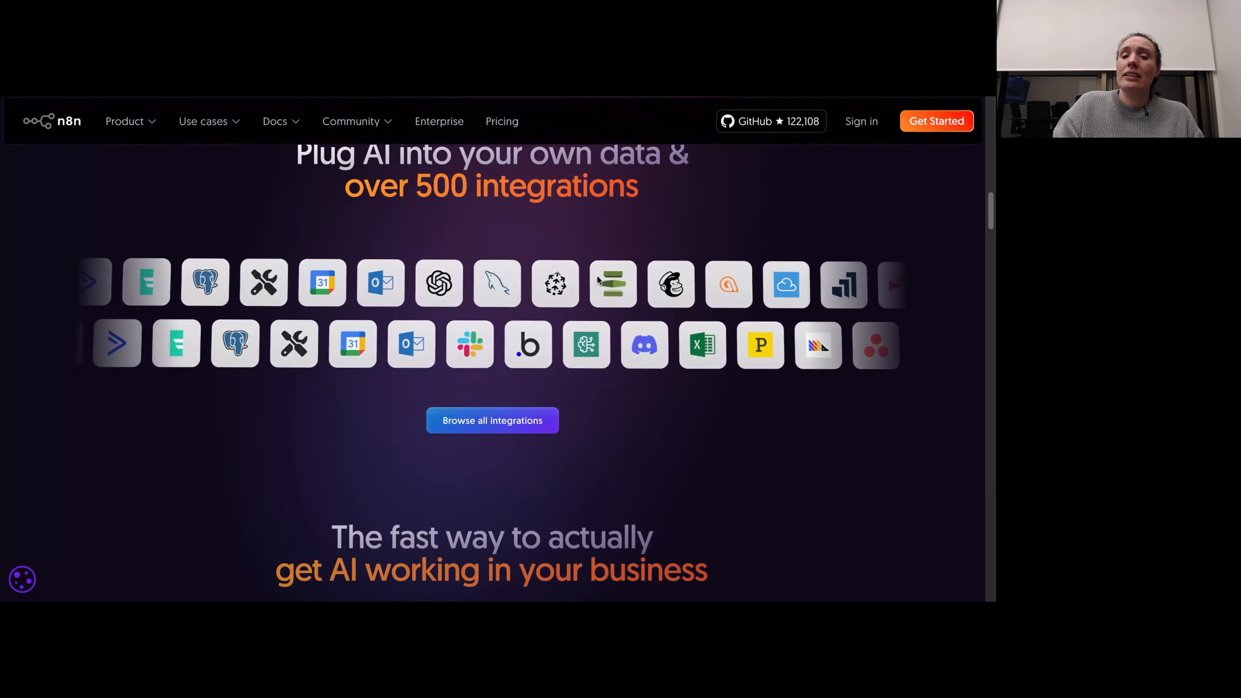
scroll(607, 314, "down", 2)
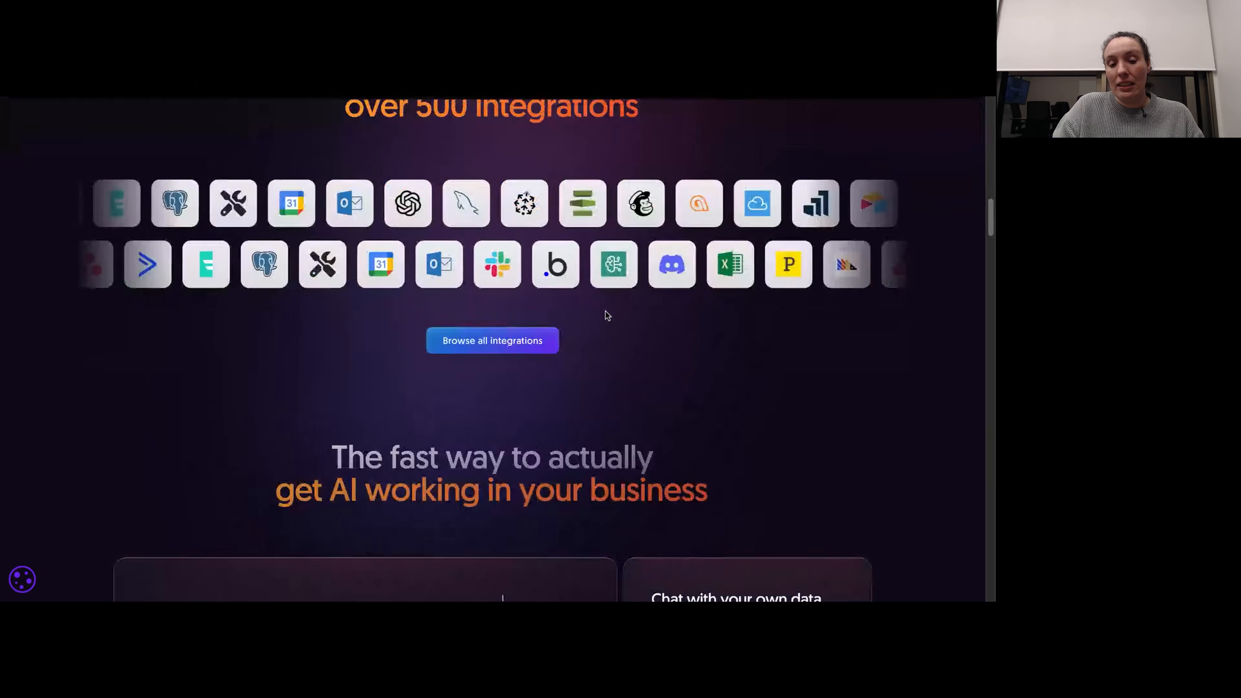
scroll(605, 315, "down", 8)
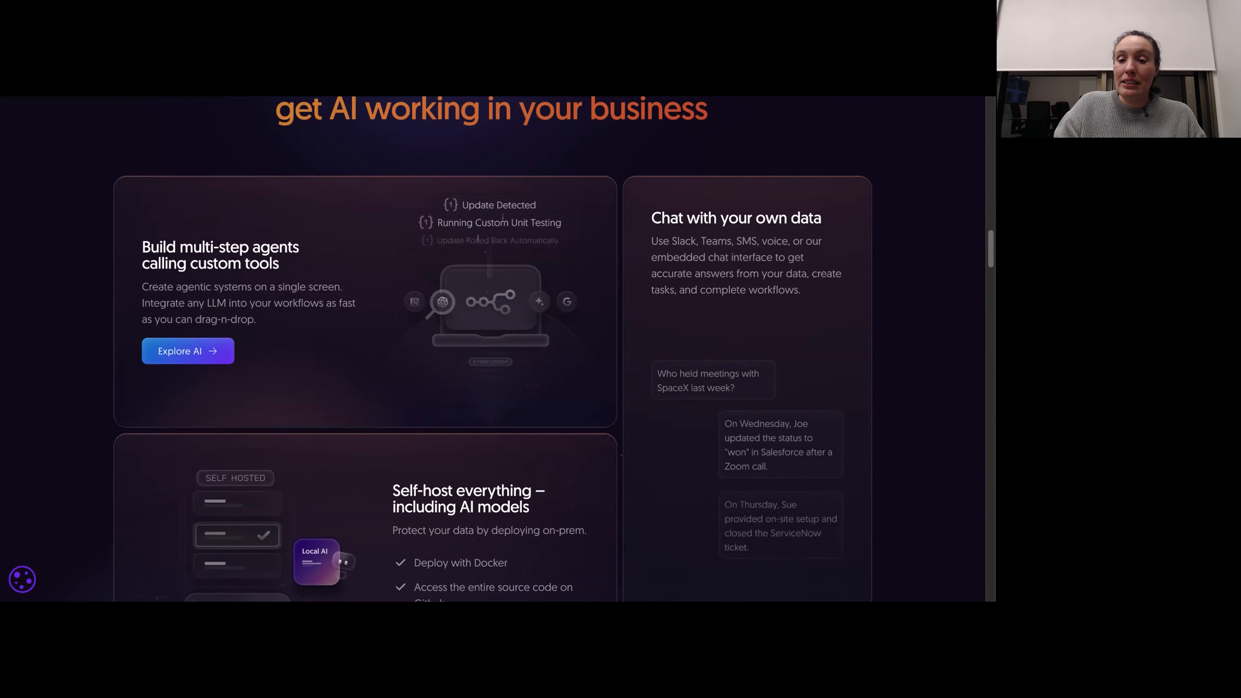
scroll(605, 314, "down", 8)
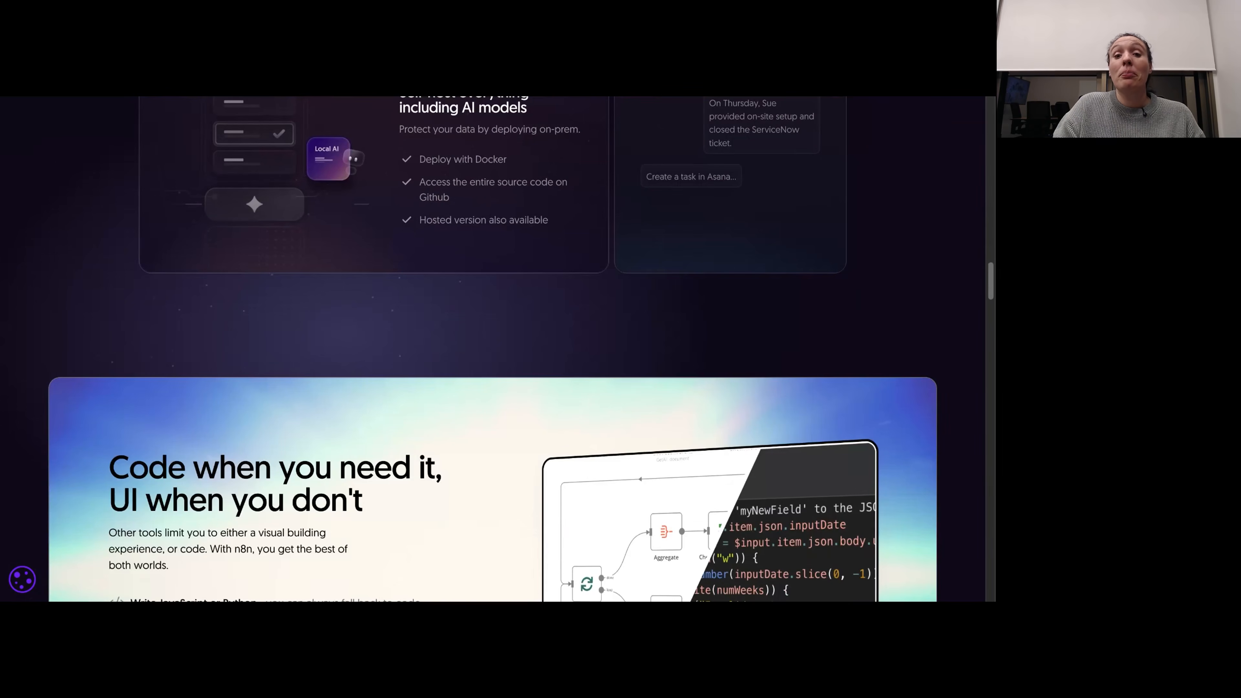
scroll(605, 314, "down", 2)
scroll(605, 314, "down", 20)
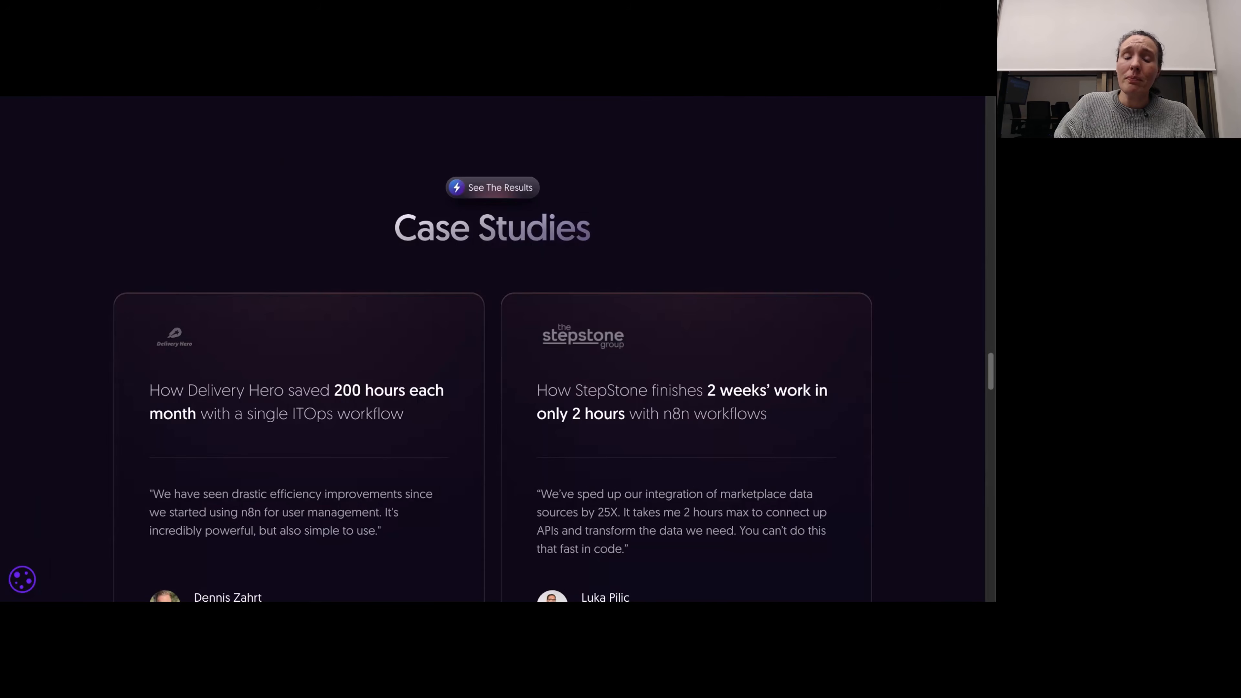
scroll(488, 249, "down", 3)
scroll(597, 319, "down", 10)
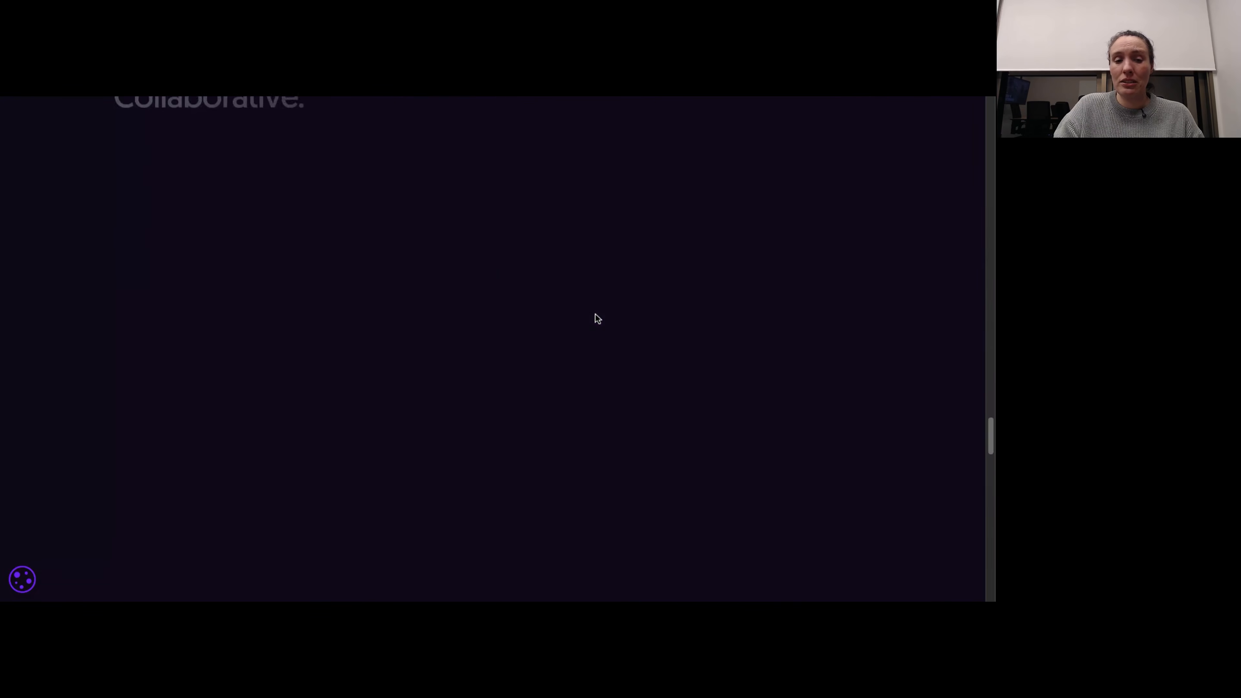
scroll(597, 319, "up", 15)
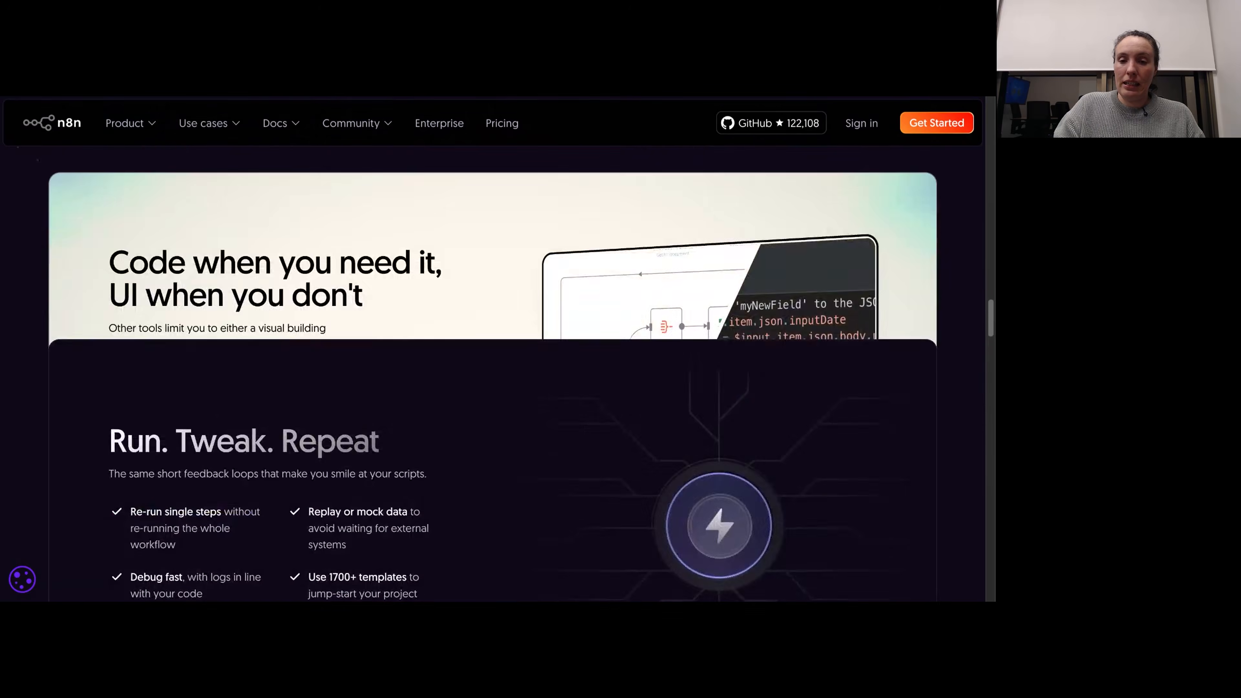
scroll(597, 319, "up", 20)
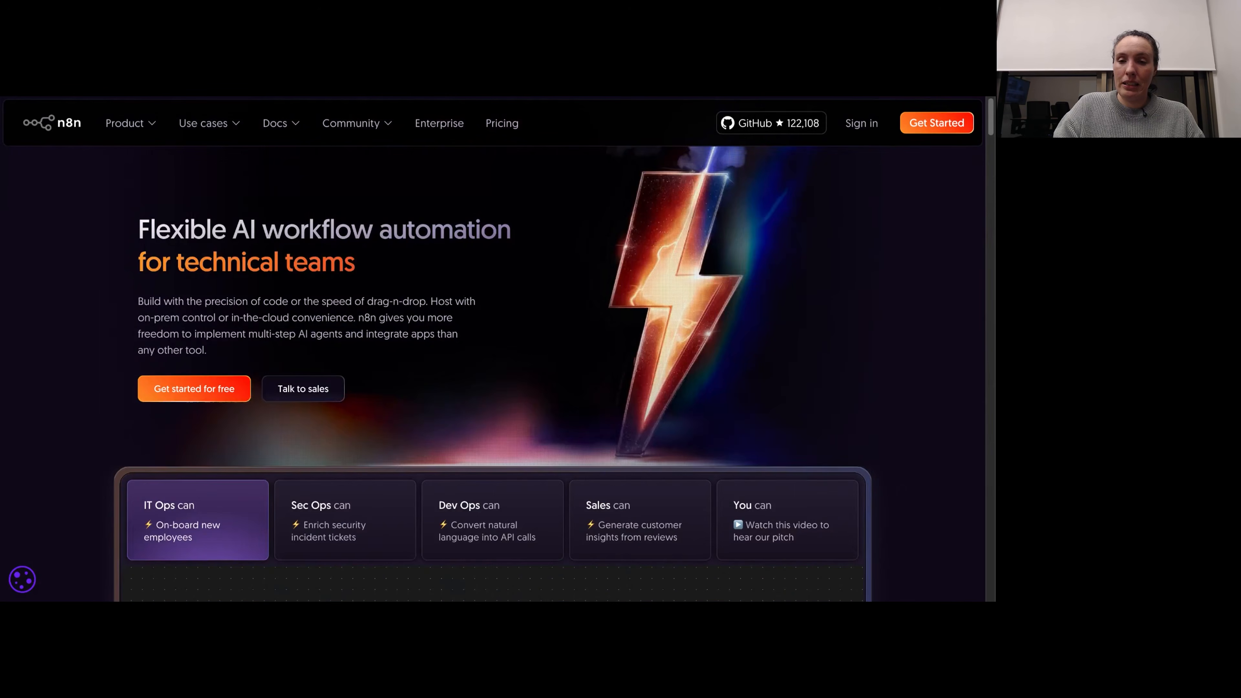
Step: Open n8n's Enterprise page and look over its introduction
left_click(440, 126)
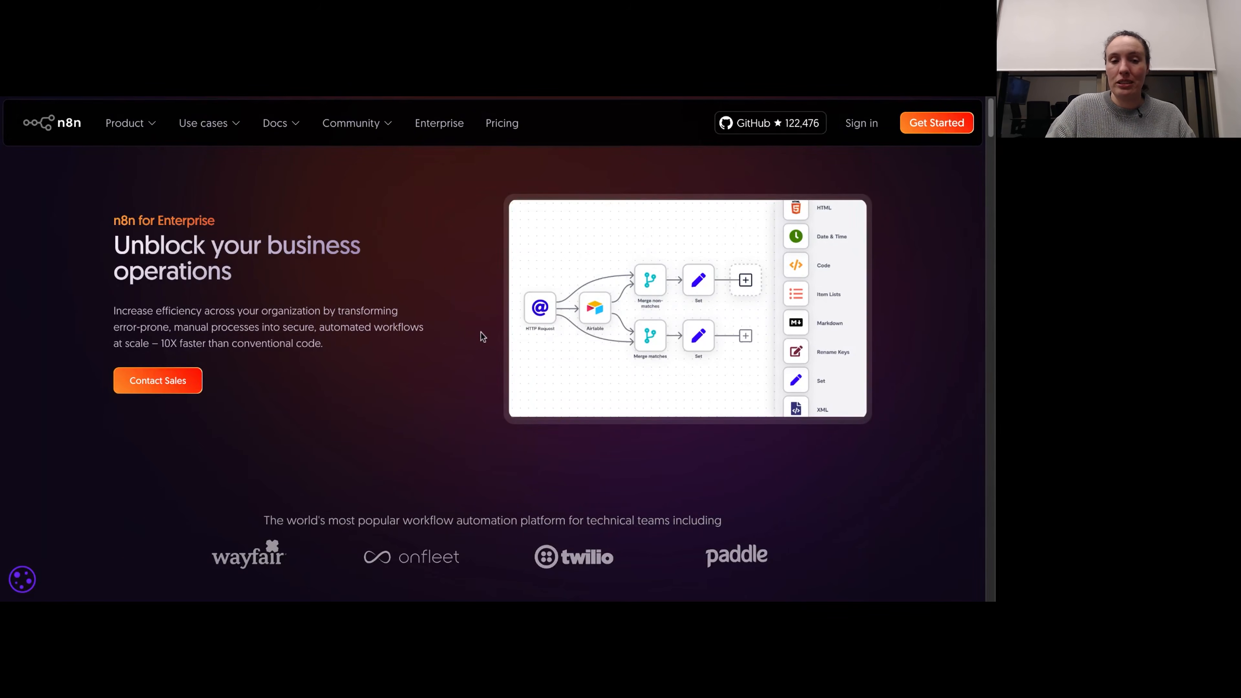
scroll(482, 337, "down", 4)
scroll(481, 337, "up", 4)
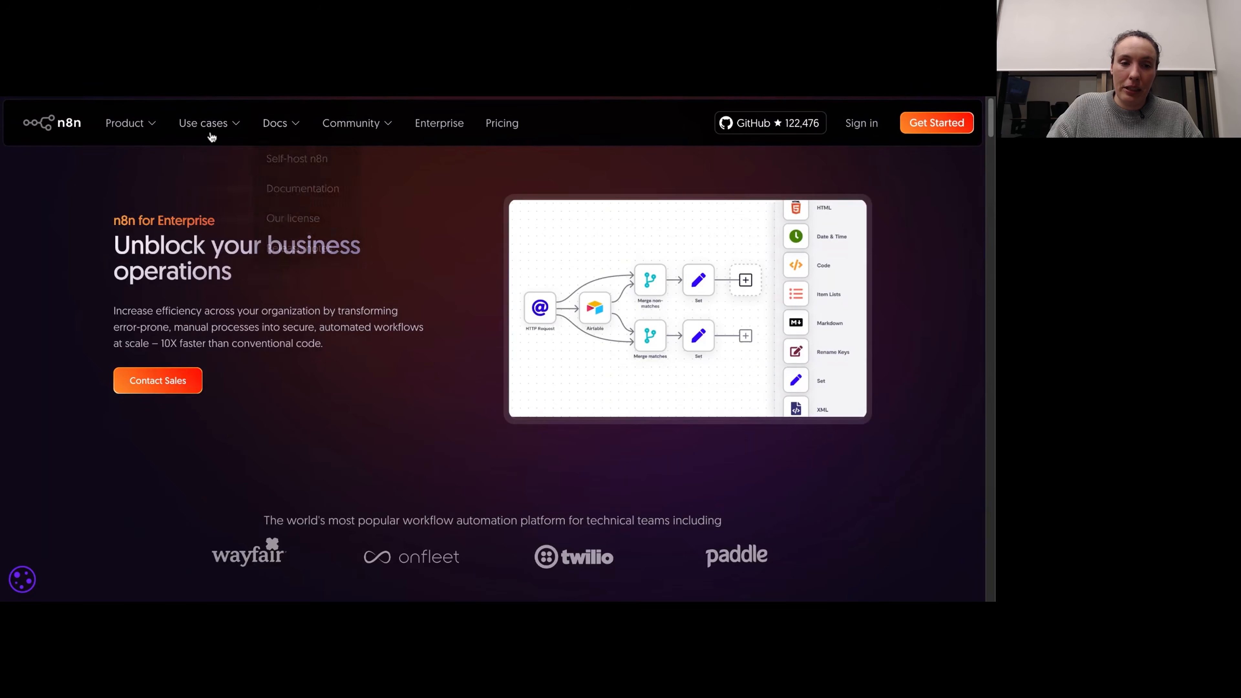
mouse_move(146, 125)
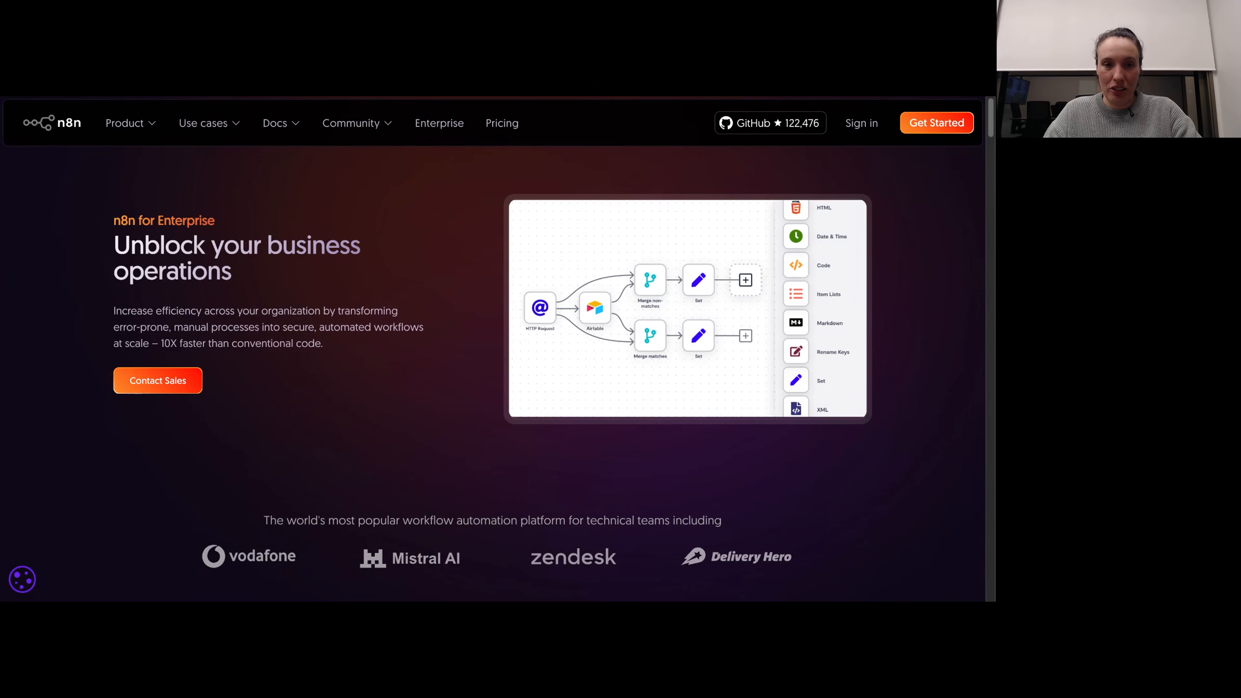
Step: Switch to the analise_competitiva workflow in the n8n editor and save it
key("ctrl+Tab")
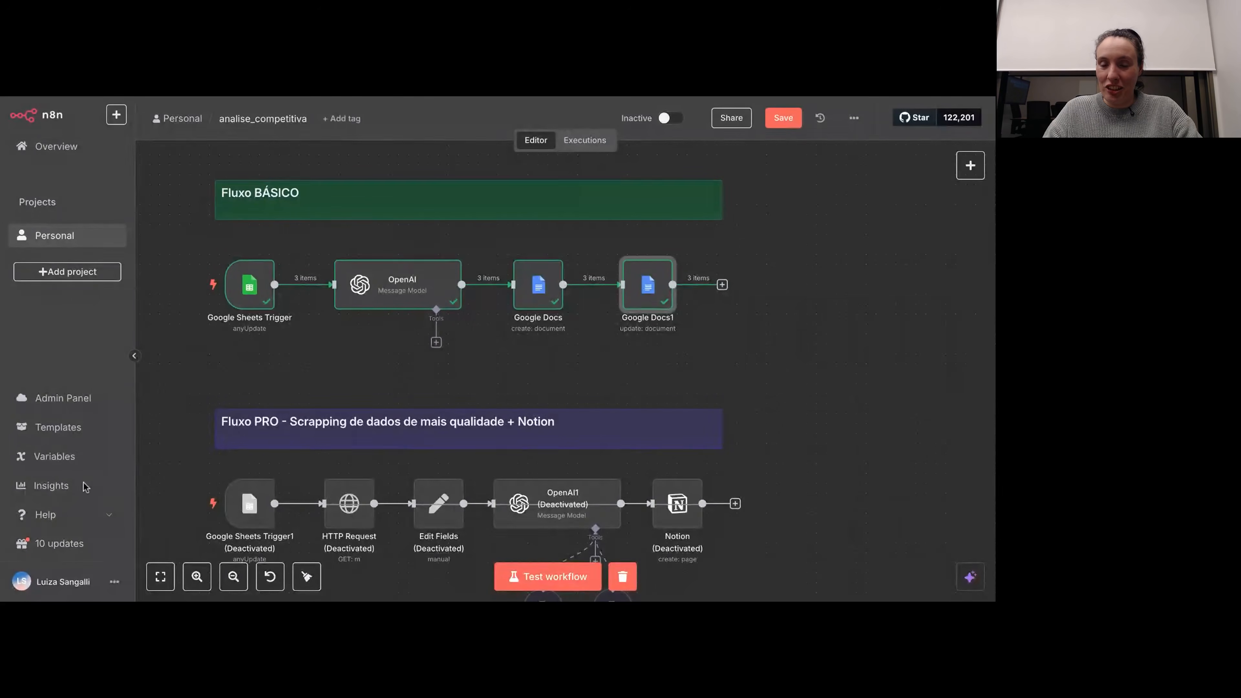
key("ctrl+s")
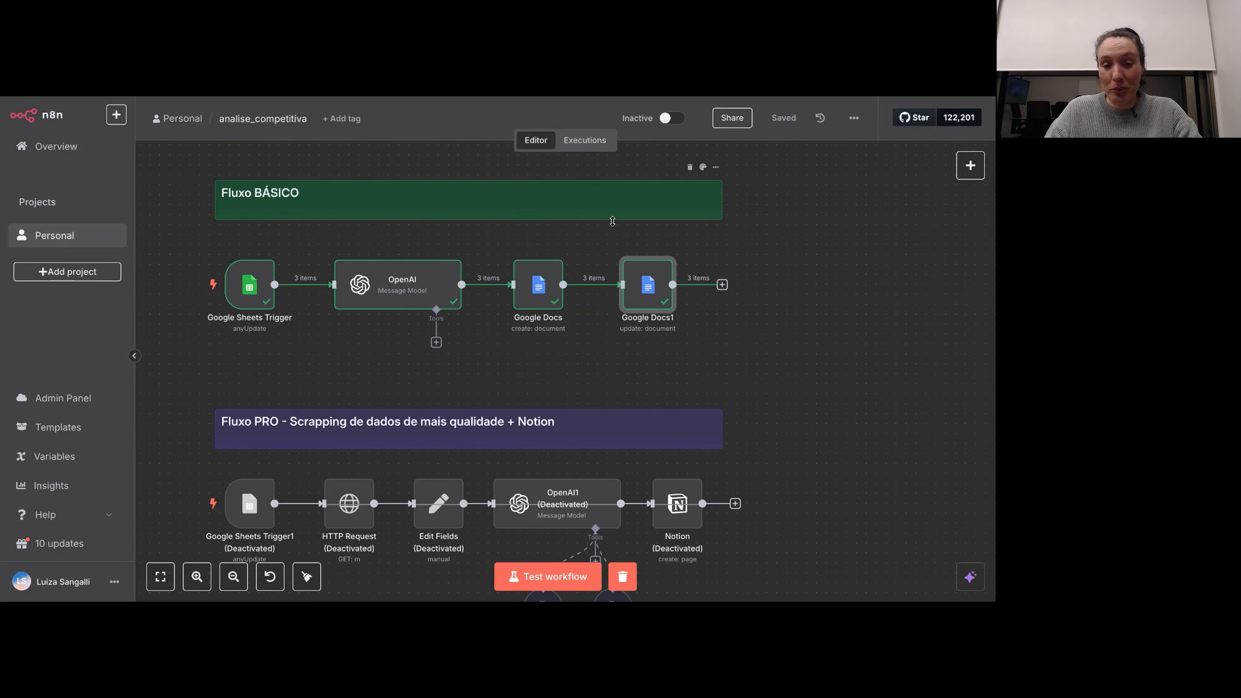
scroll(507, 368, "down", 3)
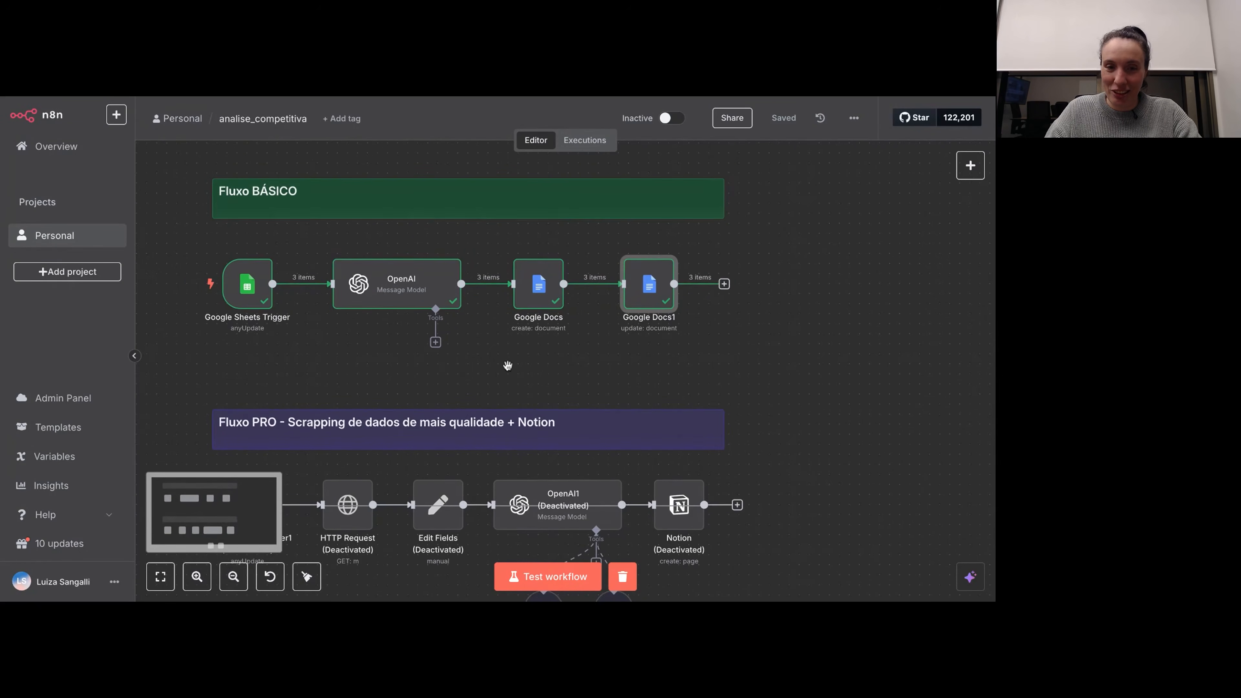
scroll(507, 367, "left", 3)
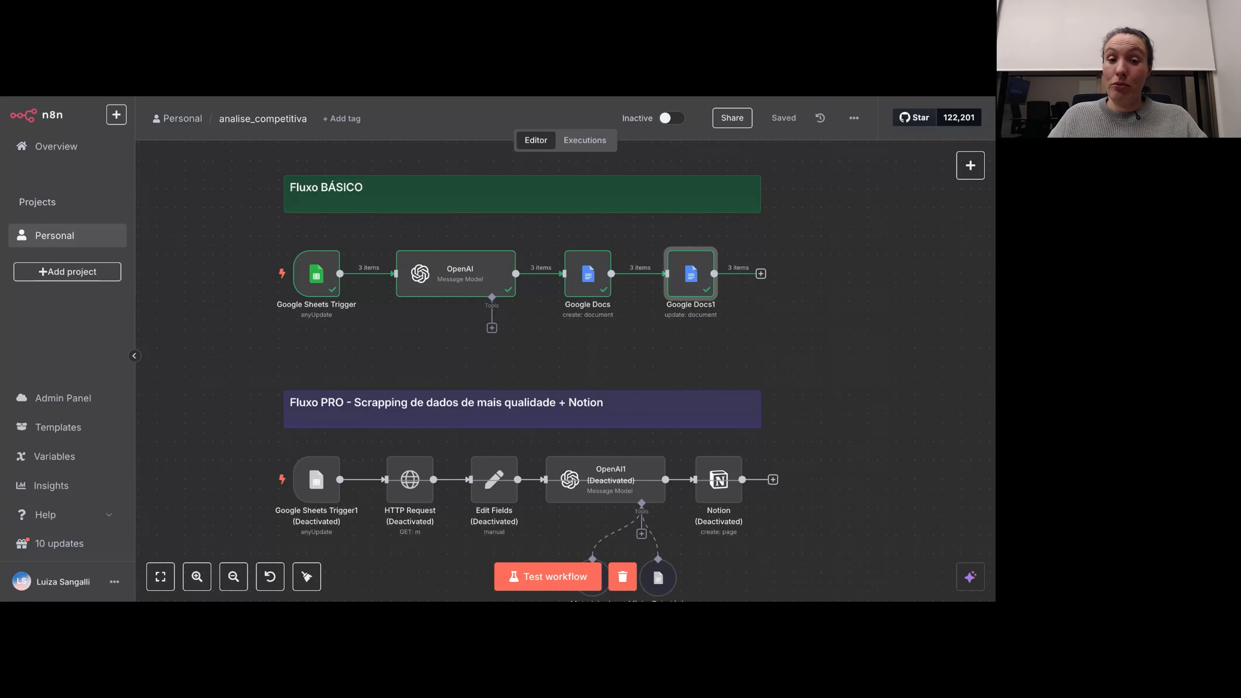
scroll(565, 372, "up", 1)
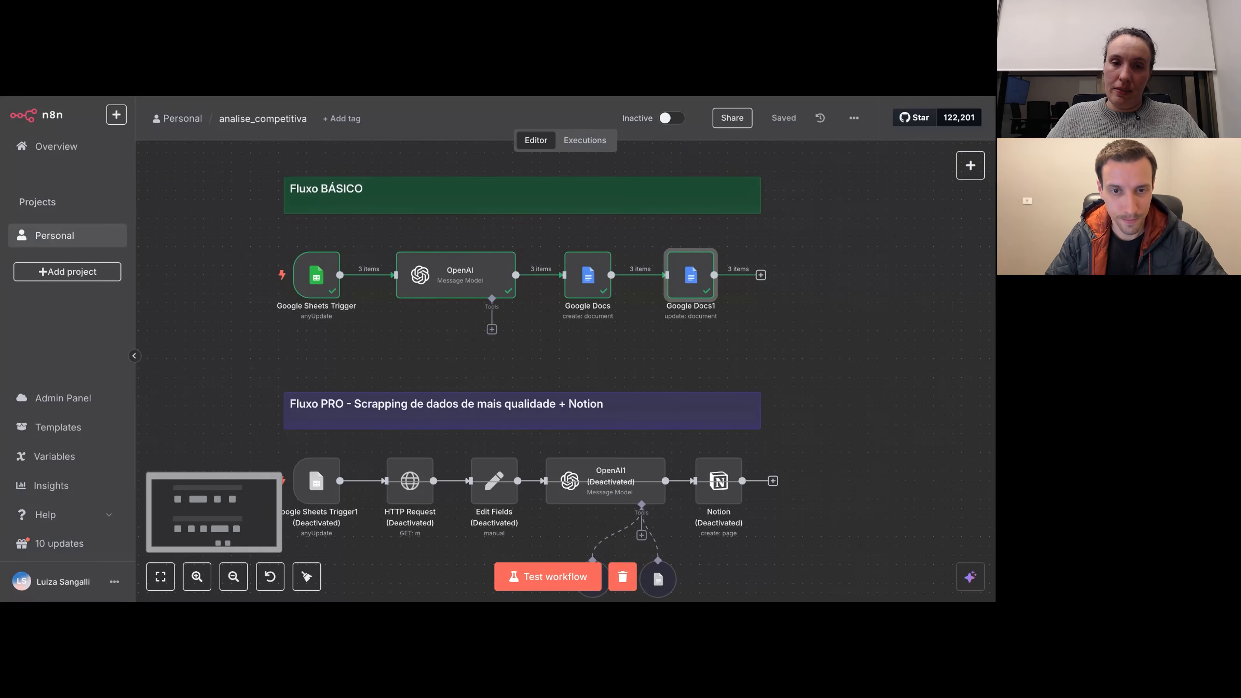
Step: Switch to the concorrentes spreadsheet in Google Sheets and go through the competitor names and their sites
key("ctrl+Tab")
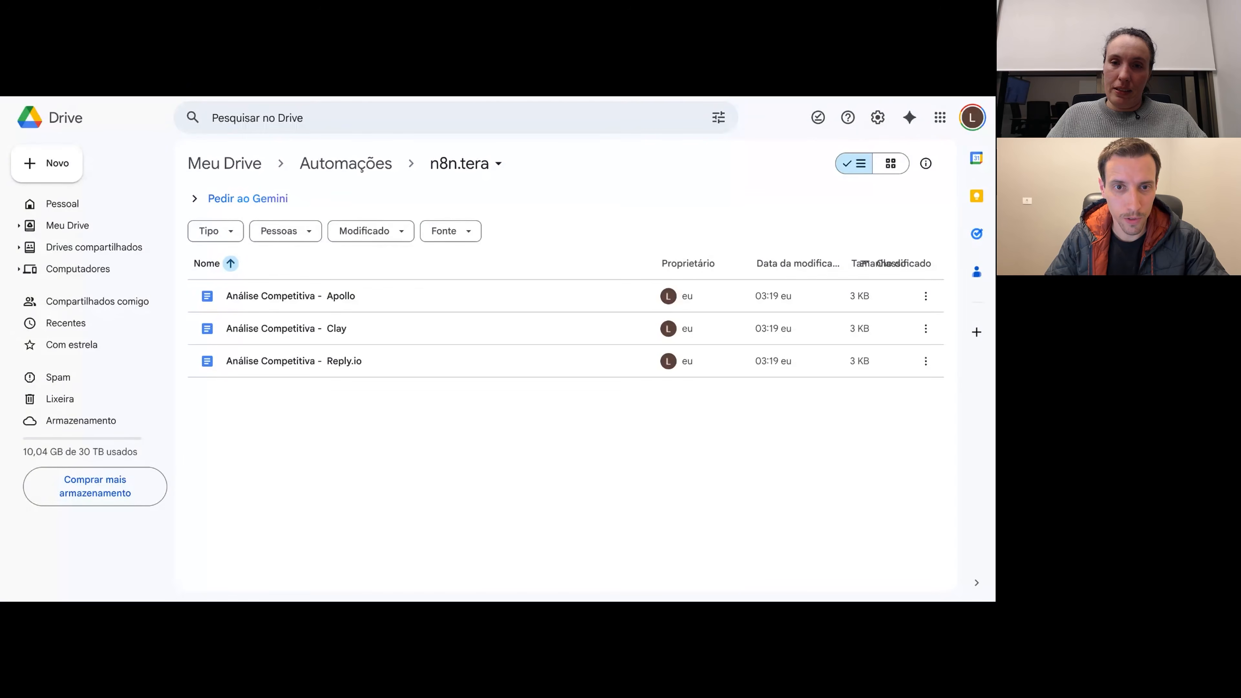
key("ctrl+Tab")
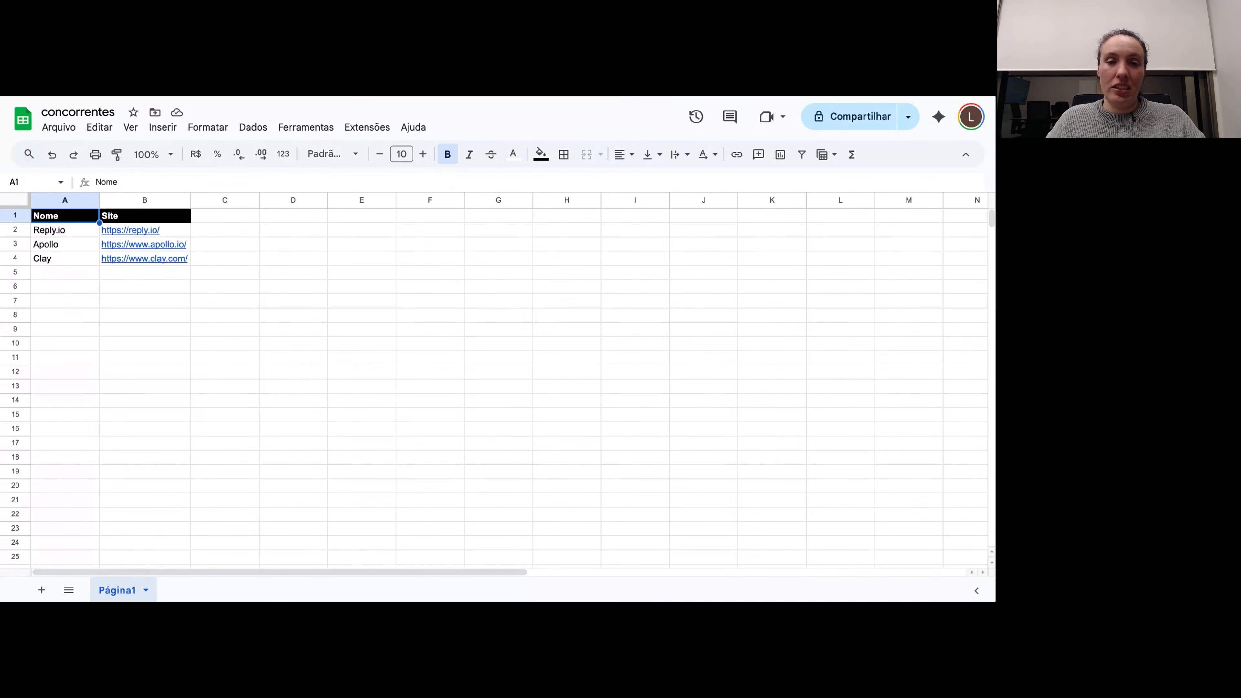
left_click(203, 301)
key("Left")
key("Left")
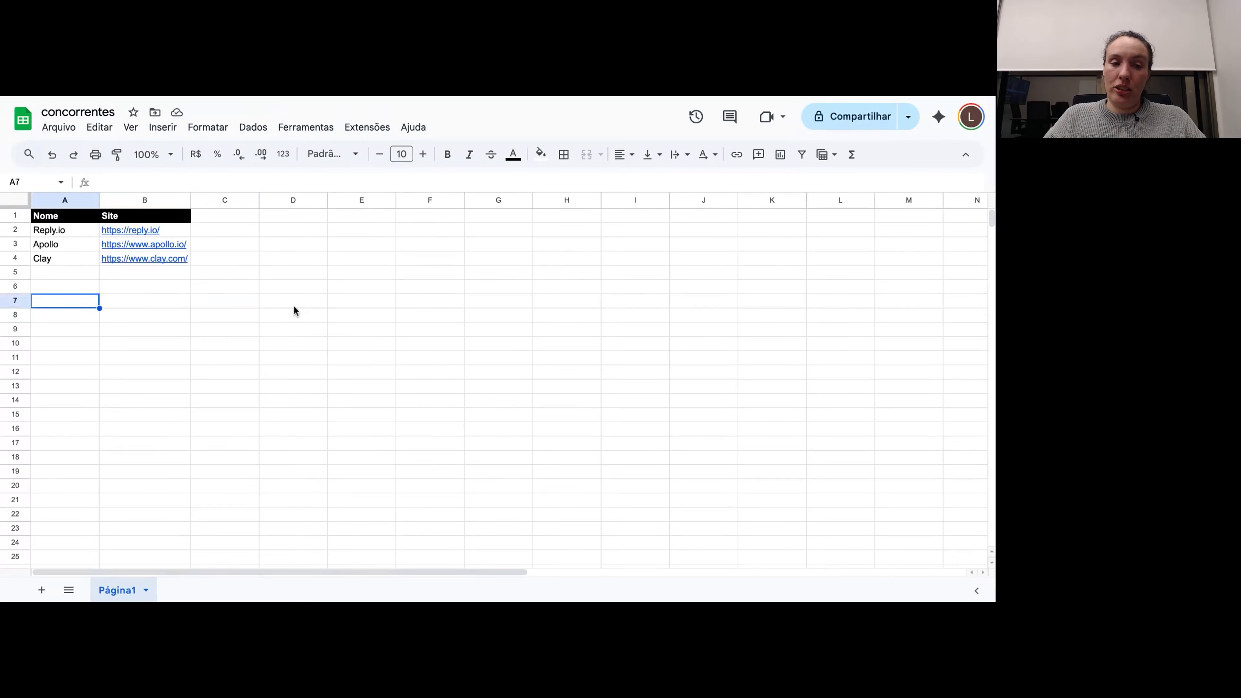
key("Up")
key("Up")
key("Up")
key("Up")
key("Up")
key("Down")
key("Up")
key("Down")
key("Down")
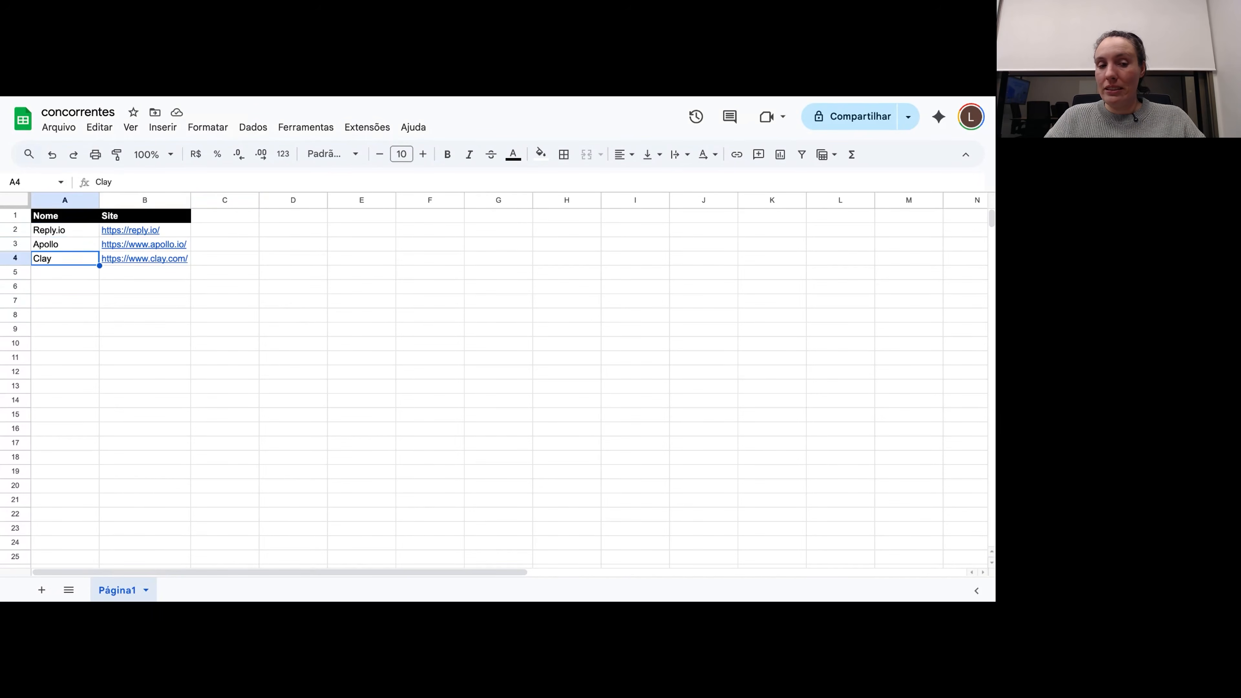
key("Up")
key("Right")
key("Down")
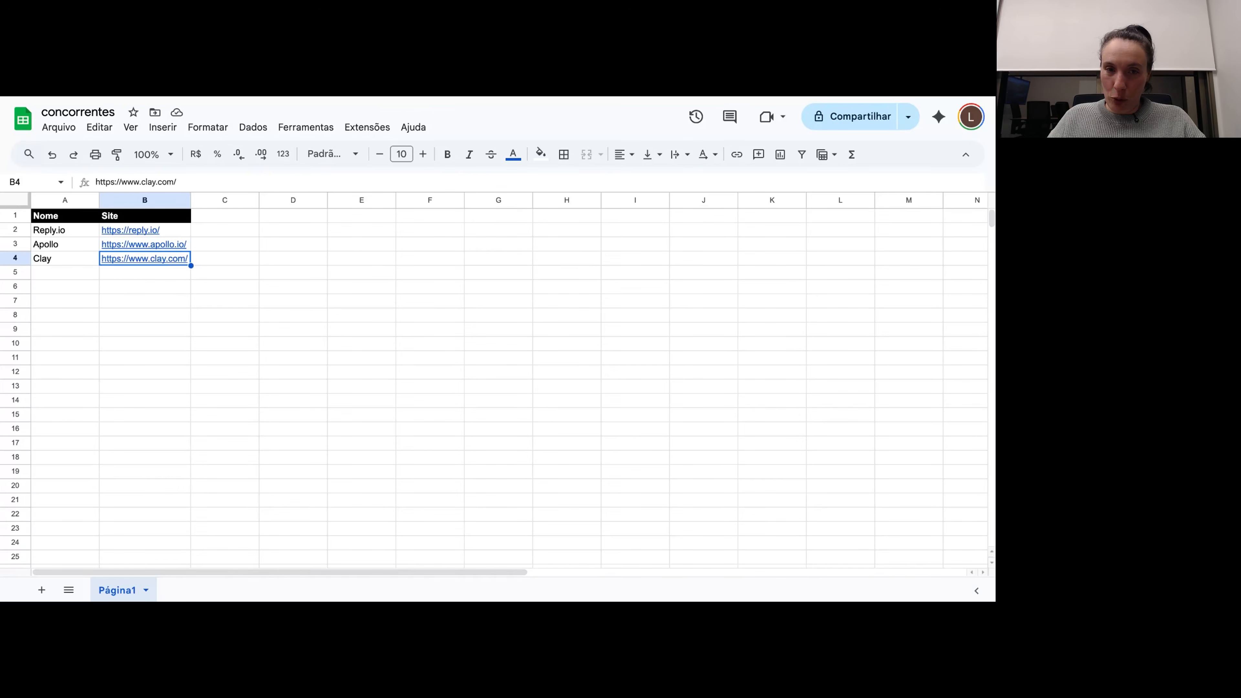
Step: Check the n8n.tera folder in Google Drive and return to the n8n workflow to view the Fluxo BÁSICO and Fluxo PRO together
key("ctrl+Tab")
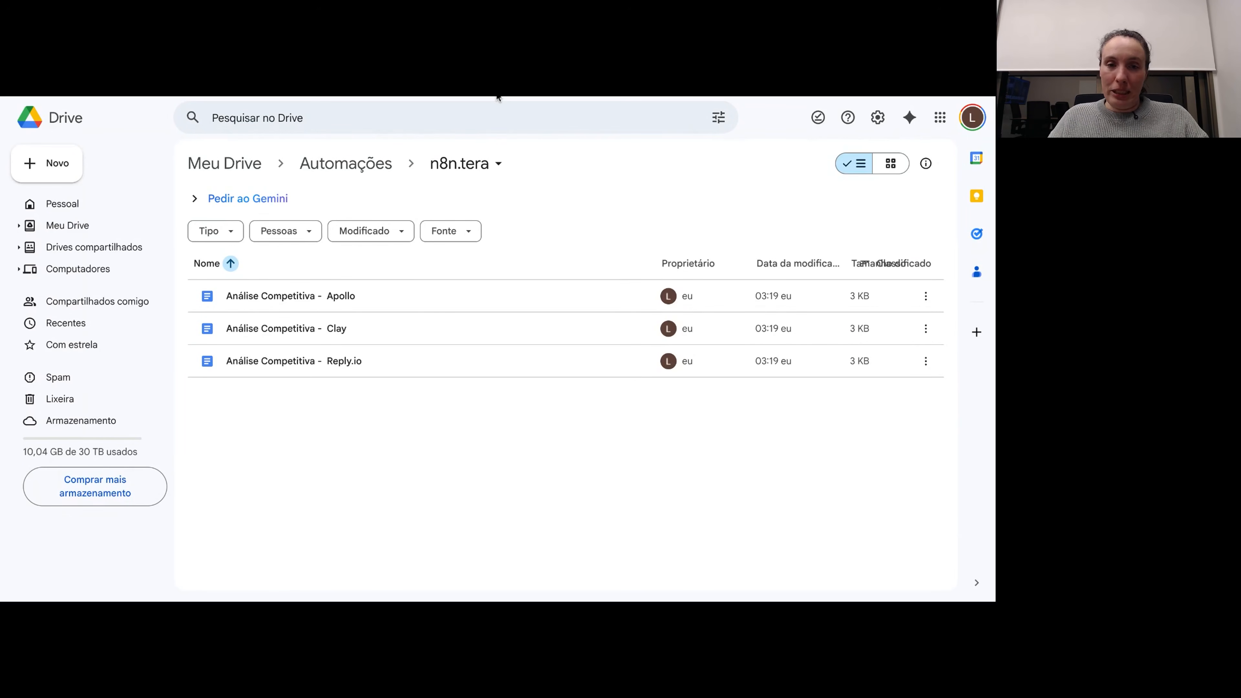
key("ctrl+Tab")
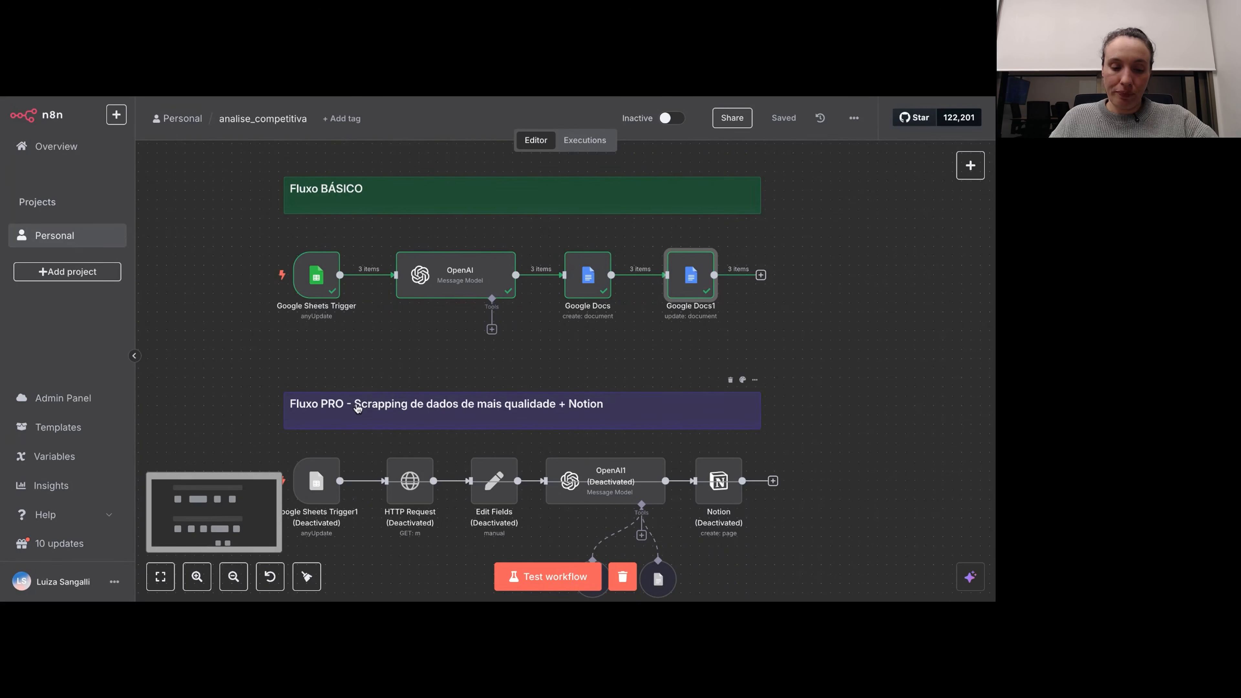
scroll(357, 360, "down", 3)
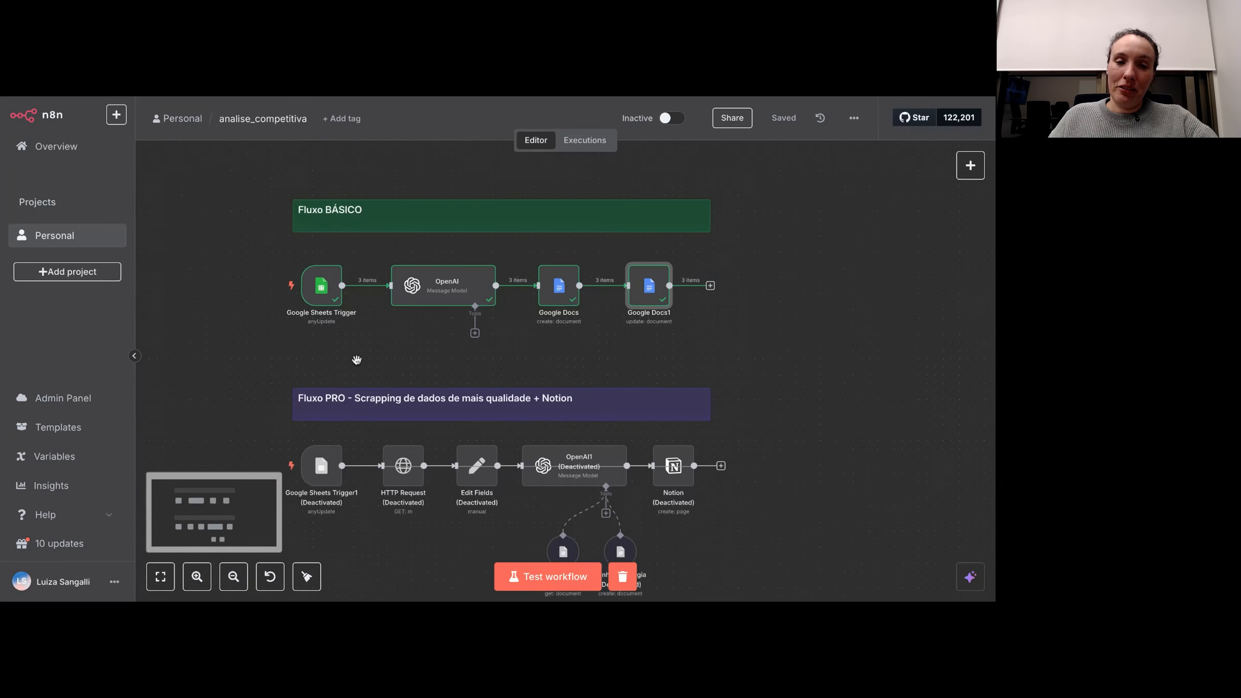
scroll(357, 360, "down", 1)
left_click_drag(355, 361, 382, 341)
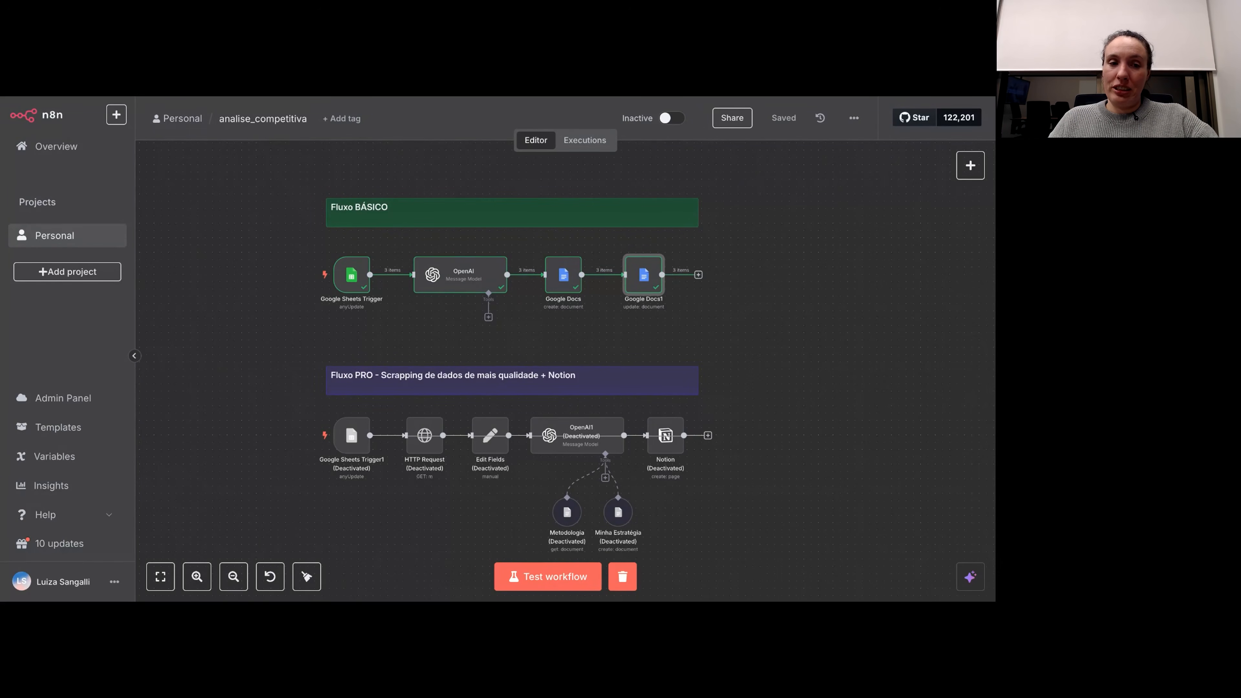
Step: Look at the options for creating a new item and open the list of nodes available for the workflow
left_click(117, 115)
mouse_move(151, 153)
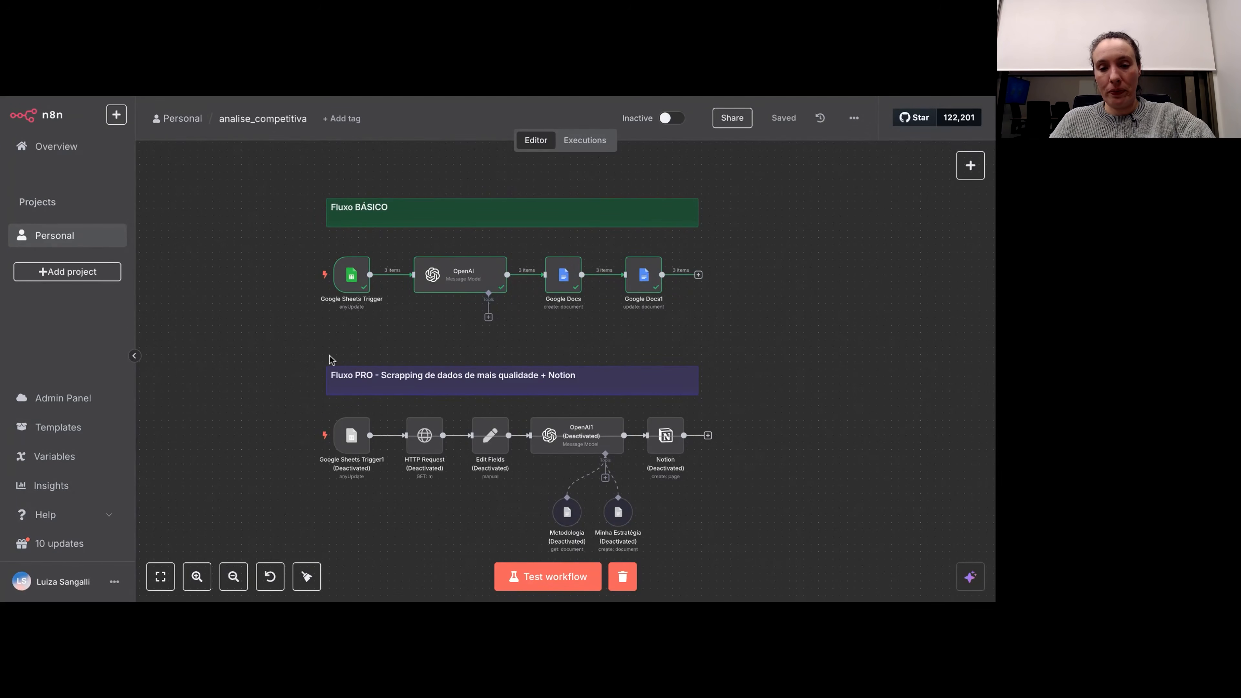
left_click_drag(847, 274, 820, 277)
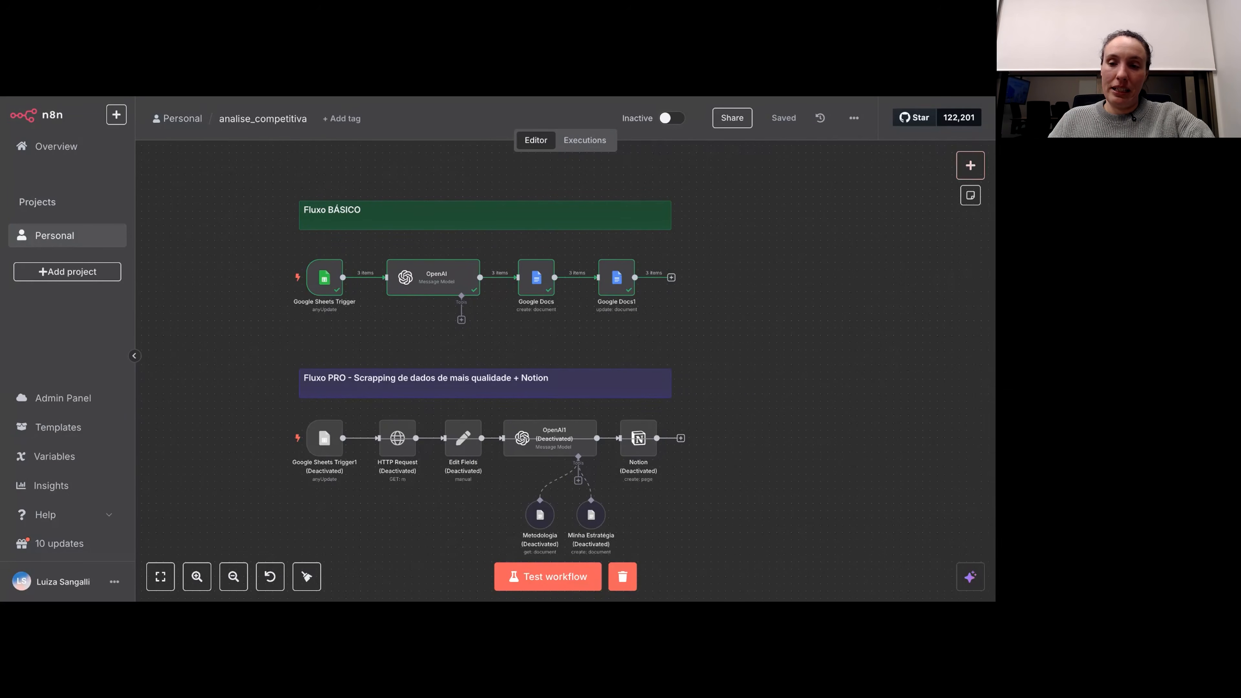
left_click(970, 165)
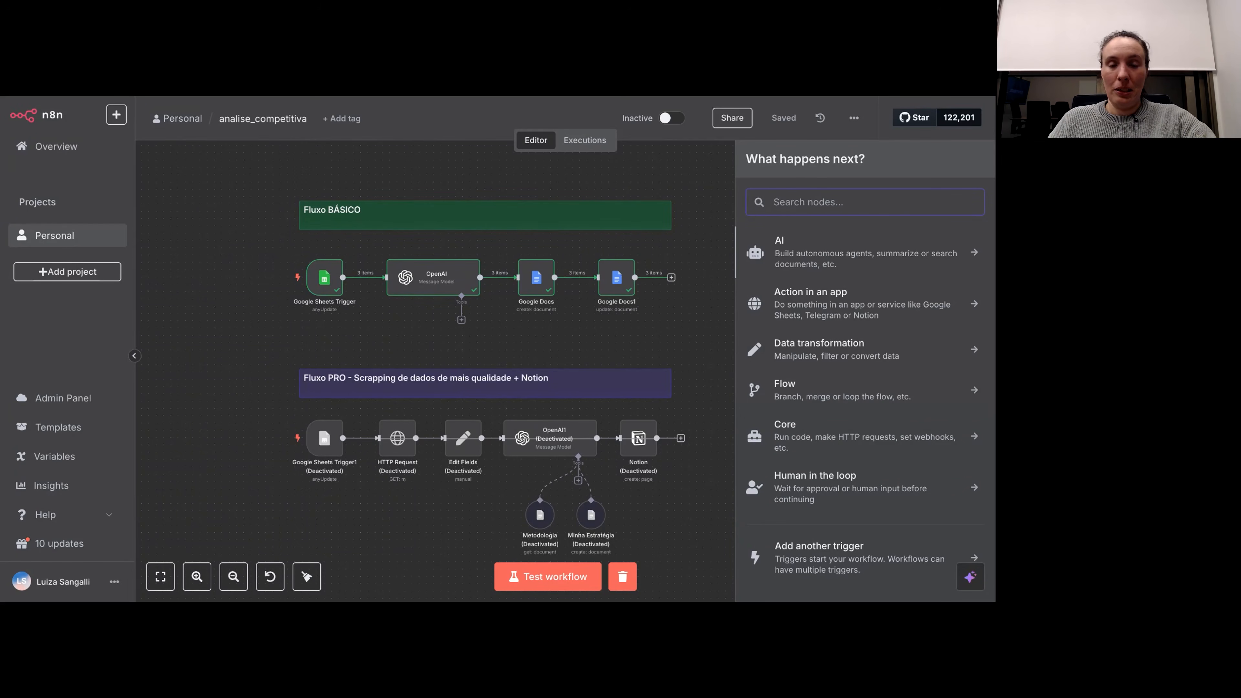
Step: Look through the available AI nodes, from AI Agent and OpenAI to AI Transform, and return to the node categories
left_click(840, 255)
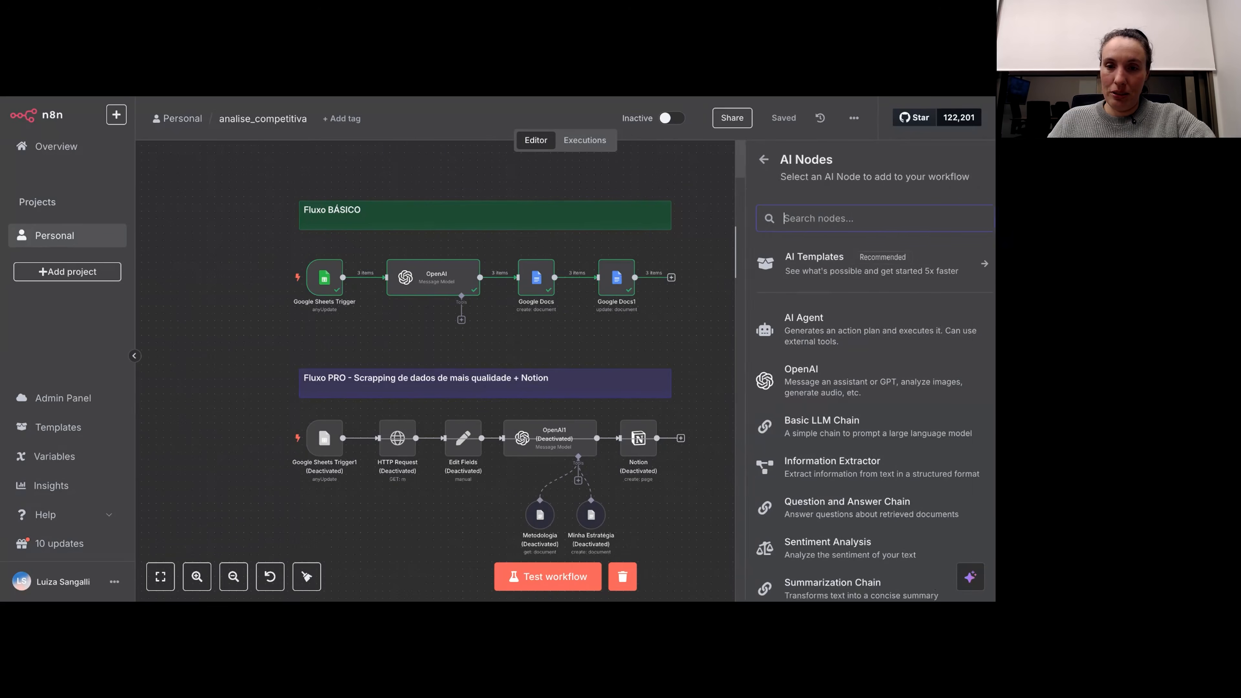
scroll(865, 365, "down", 4)
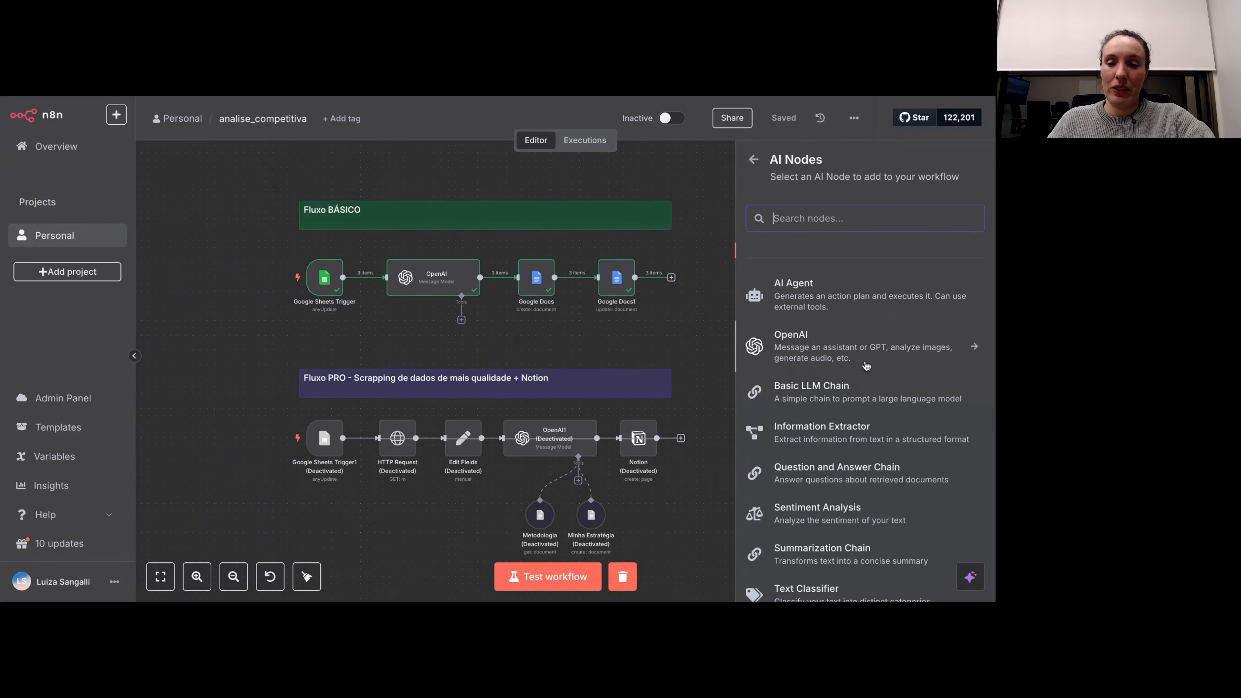
scroll(831, 323, "up", 2)
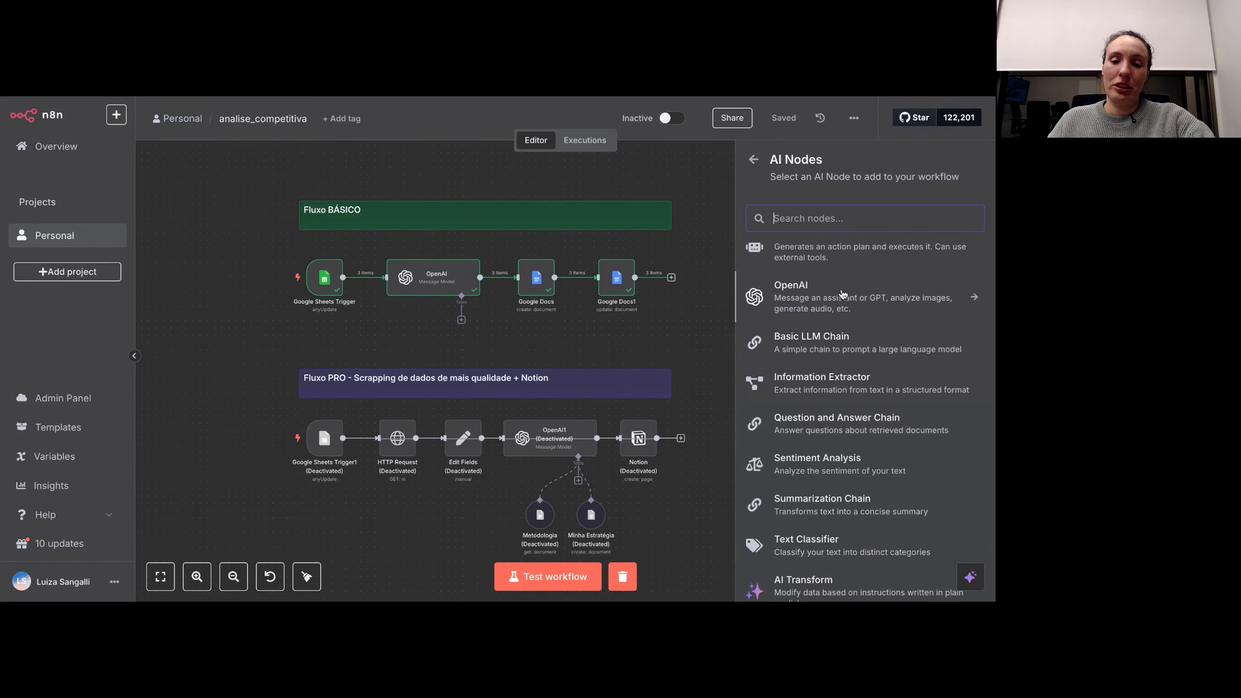
scroll(900, 300, "up", 1)
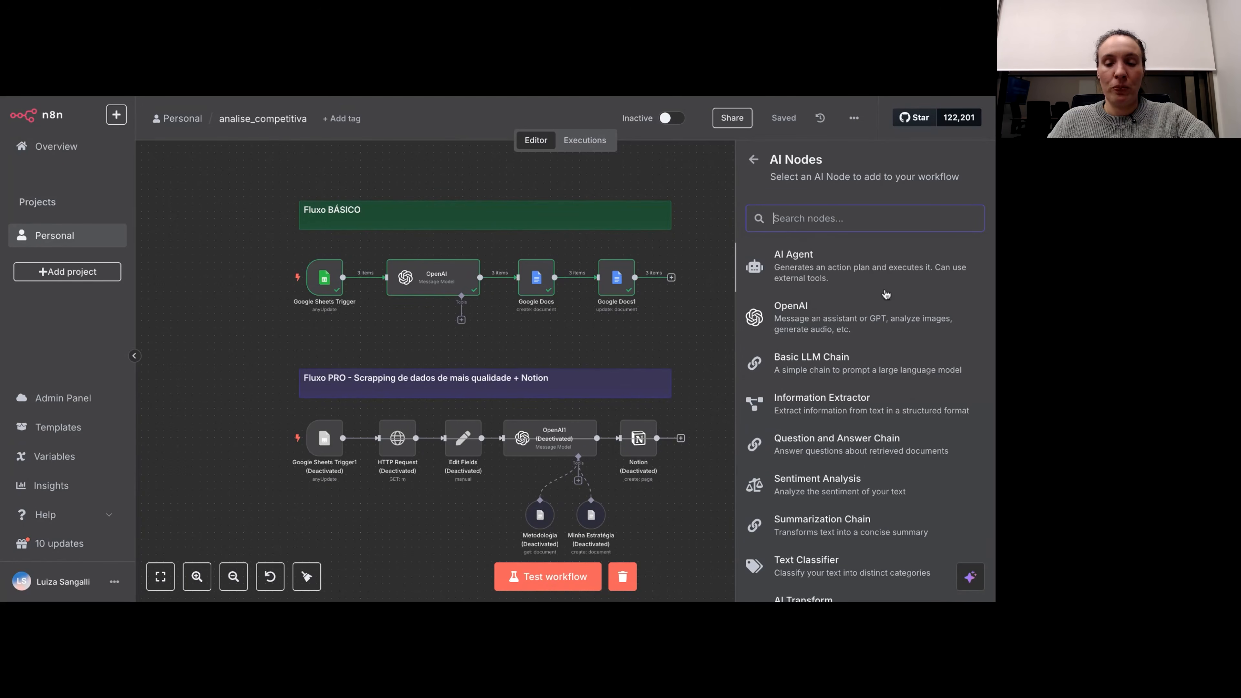
scroll(860, 372, "down", 3)
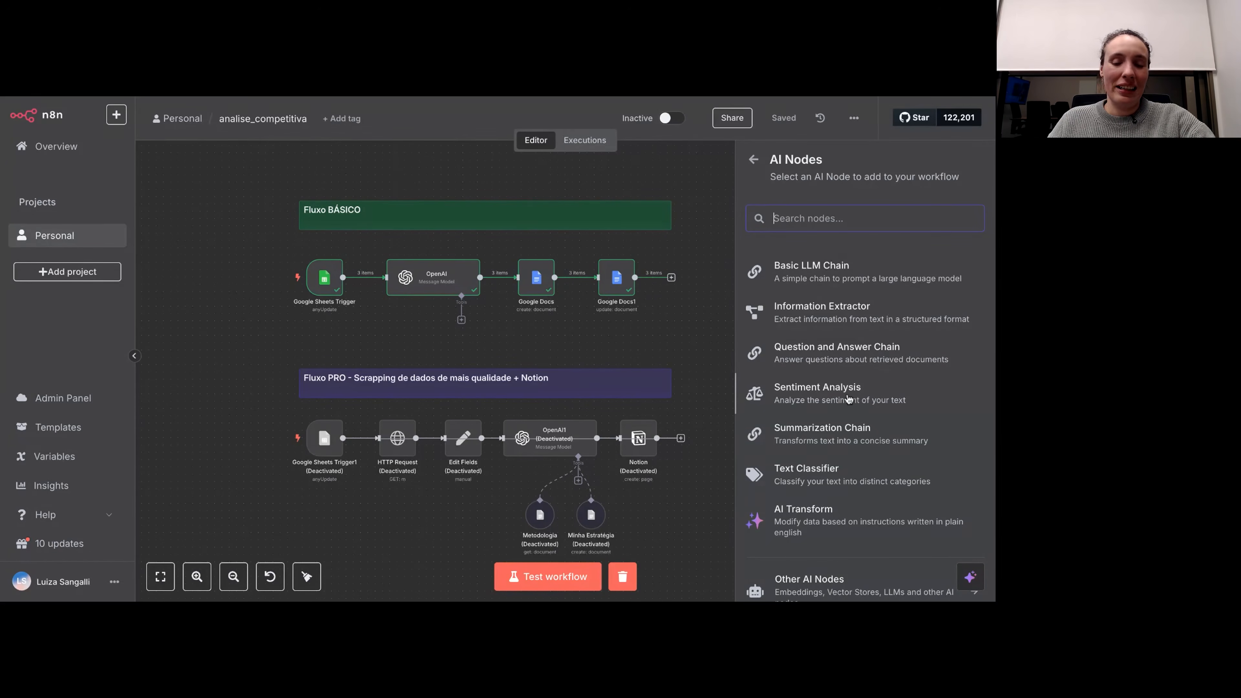
scroll(850, 318, "up", 1)
scroll(851, 313, "up", 3)
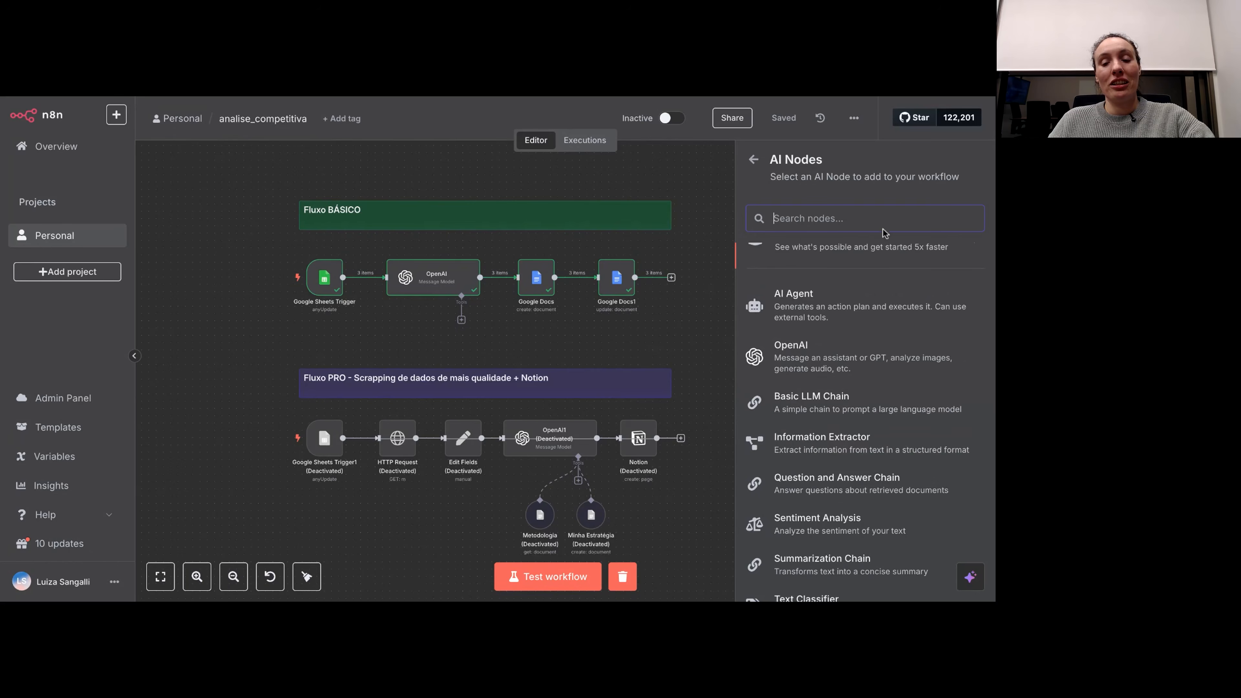
scroll(886, 301, "up", 1)
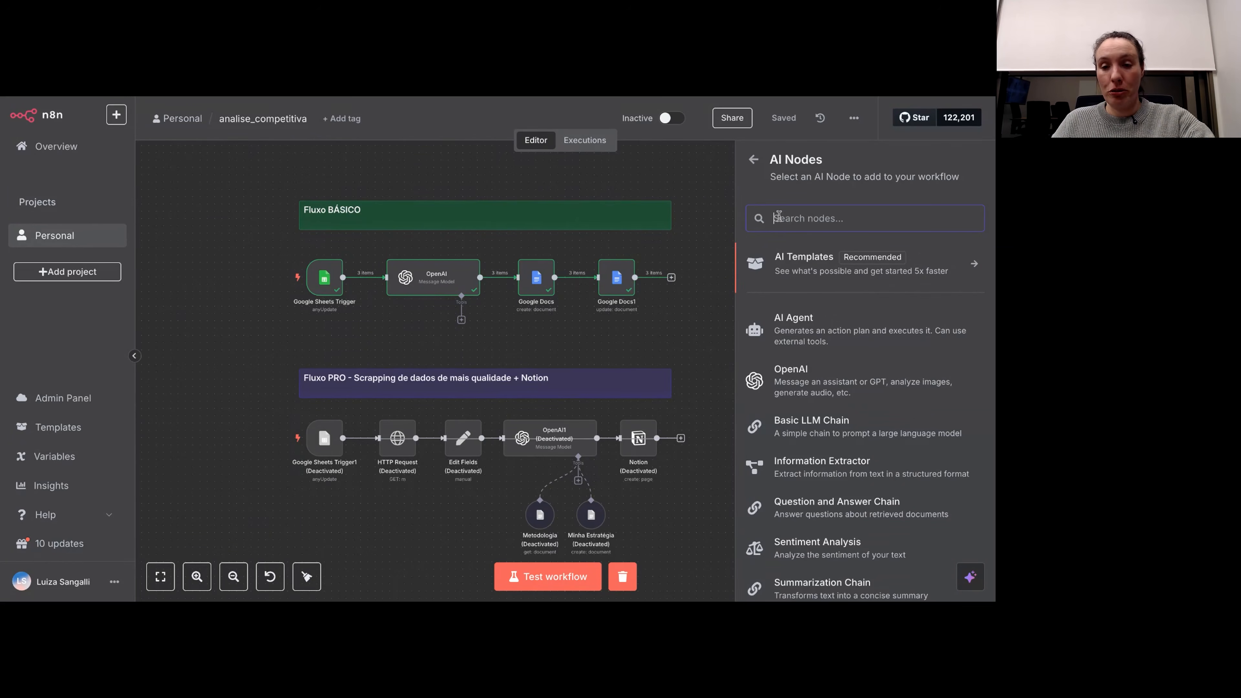
left_click(752, 163)
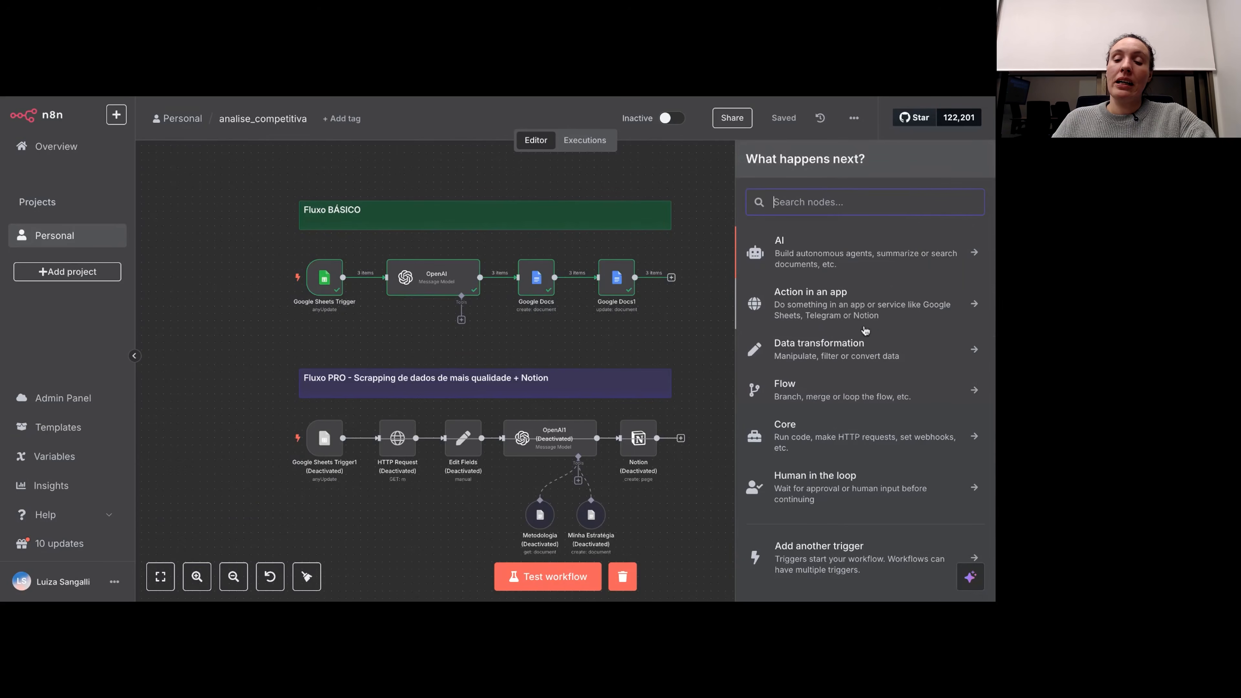
Step: Browse the app integrations available under Action in an app
left_click(863, 316)
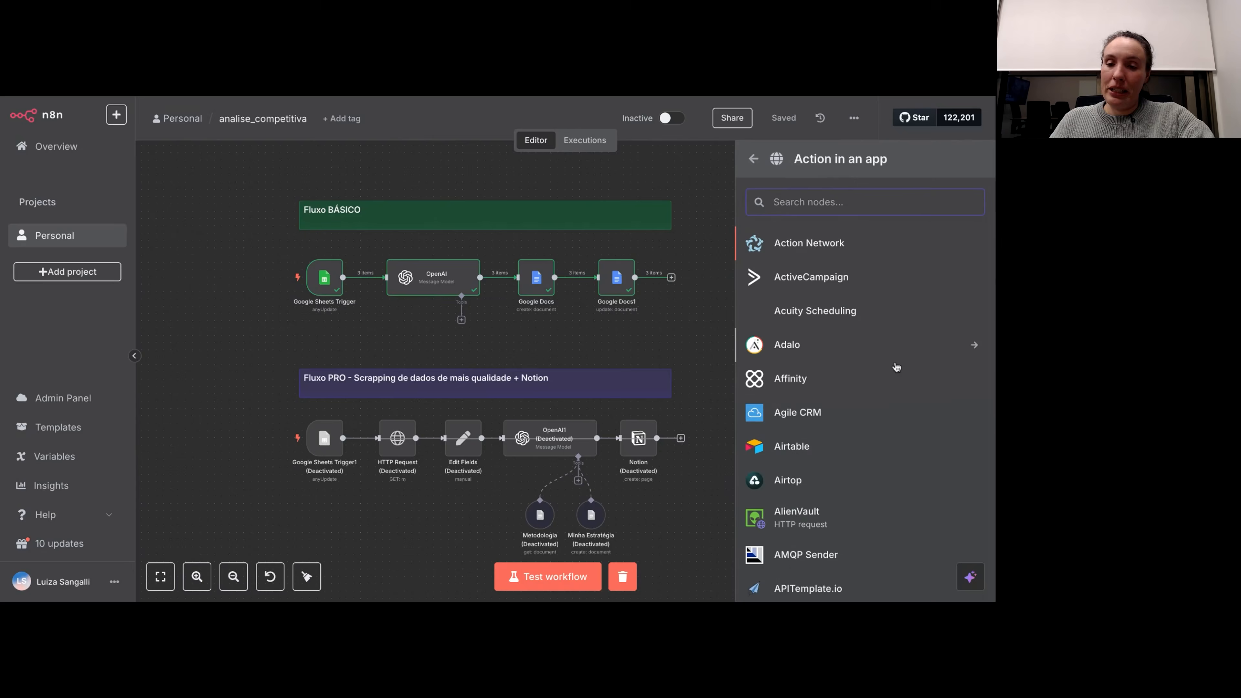
scroll(879, 367, "down", 1)
scroll(879, 367, "down", 12)
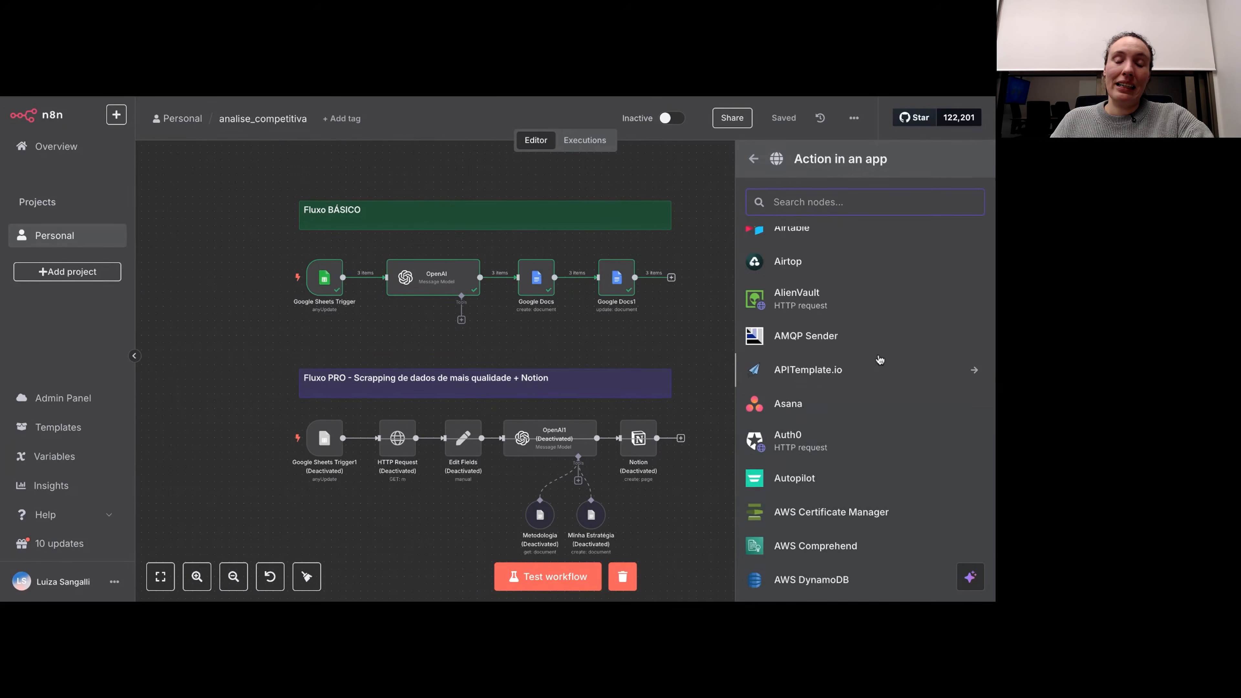
scroll(880, 361, "down", 18)
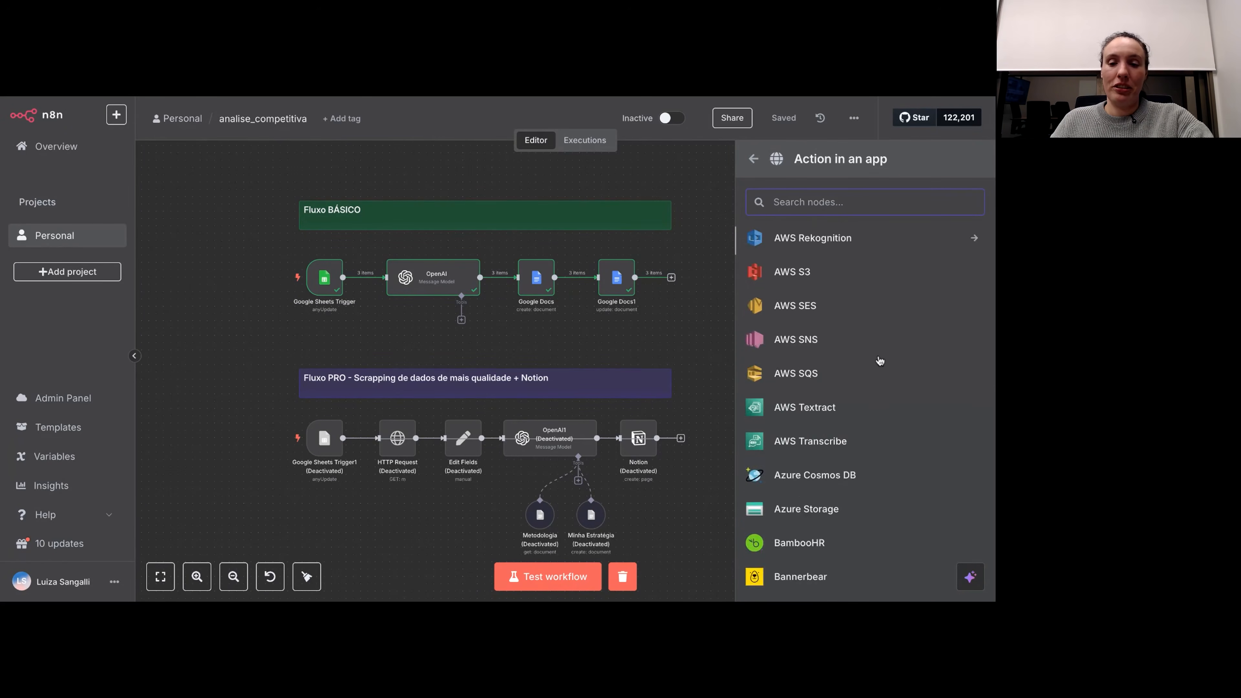
scroll(880, 360, "up", 20)
scroll(880, 358, "up", 5)
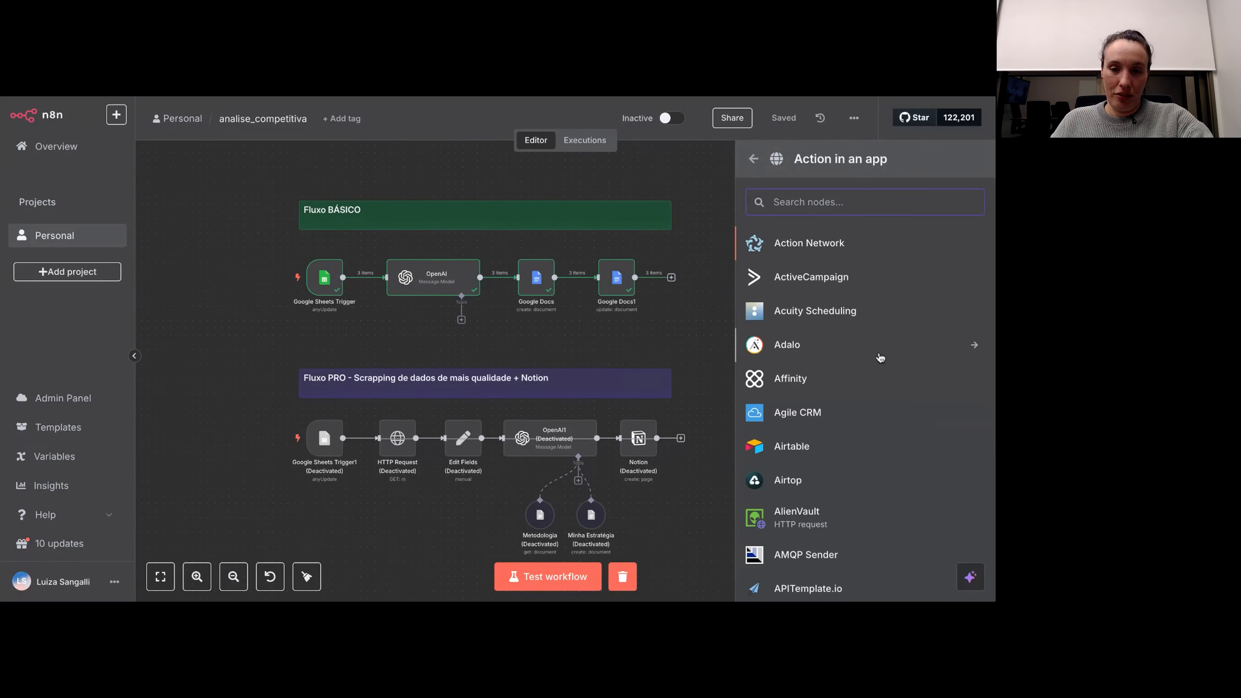
Step: Search the app integrations for gmail, figma and shee in turn, and return to the node categories
type("gmail")
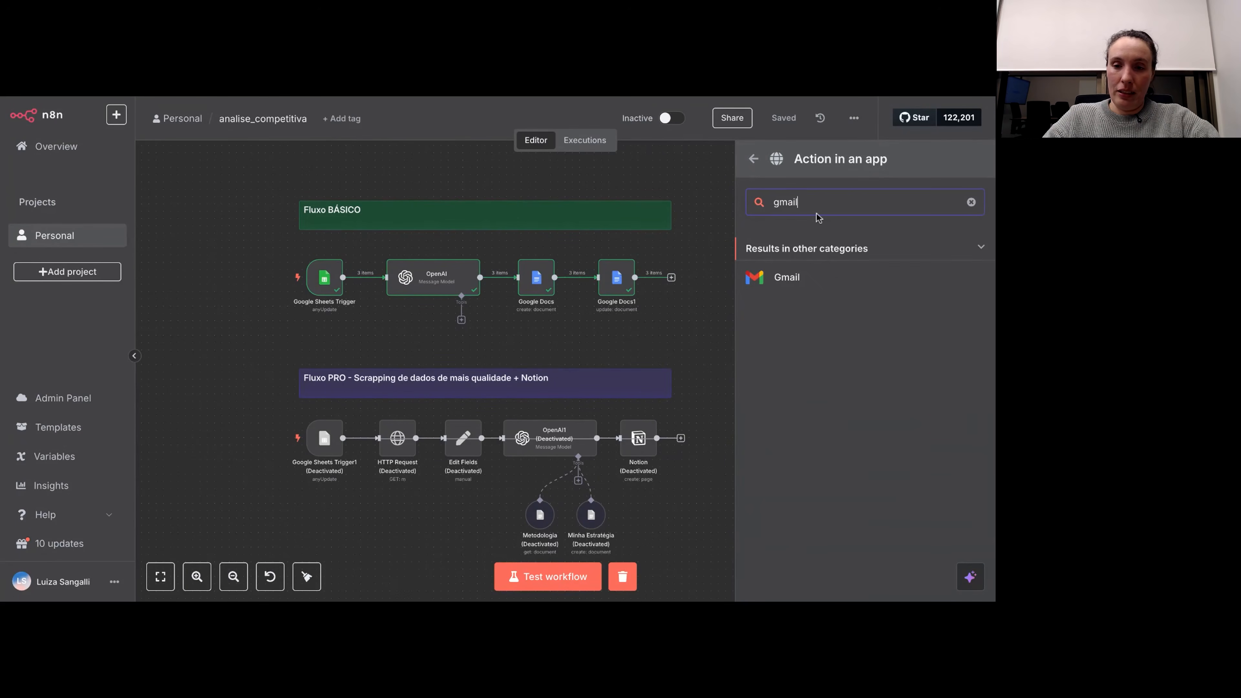
key("BackSpace")
key("BackSpace")
key("BackSpace")
key("BackSpace")
key("BackSpace")
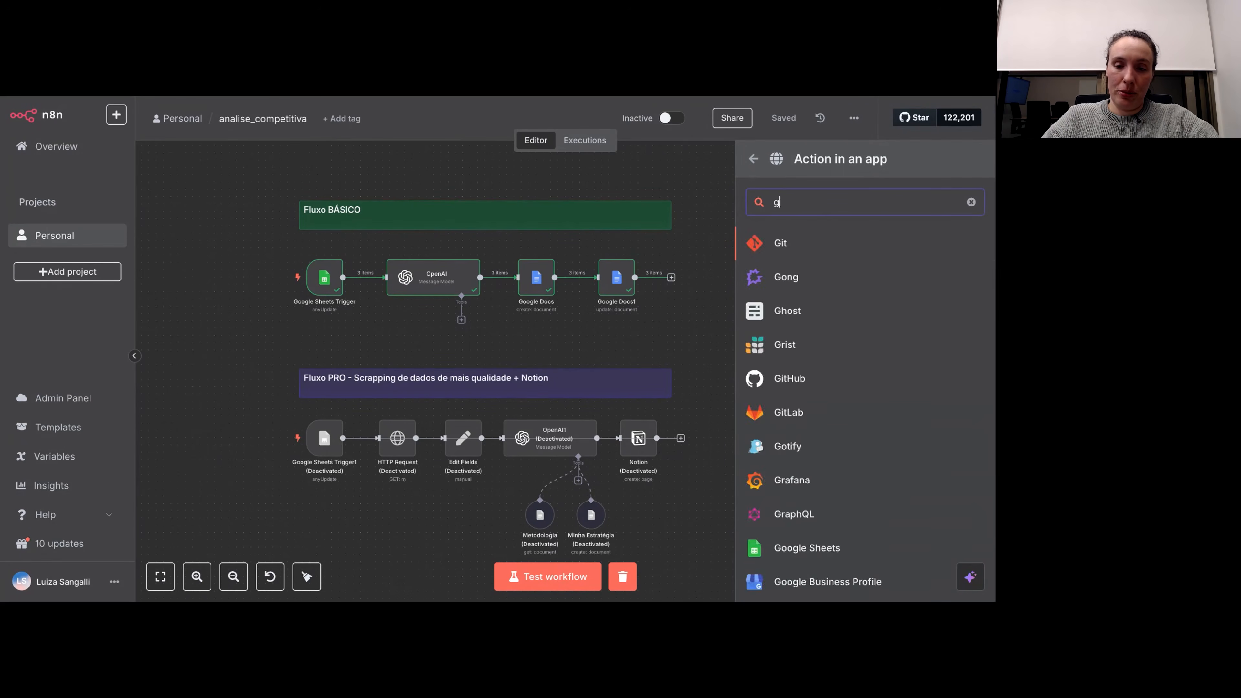
type("figma")
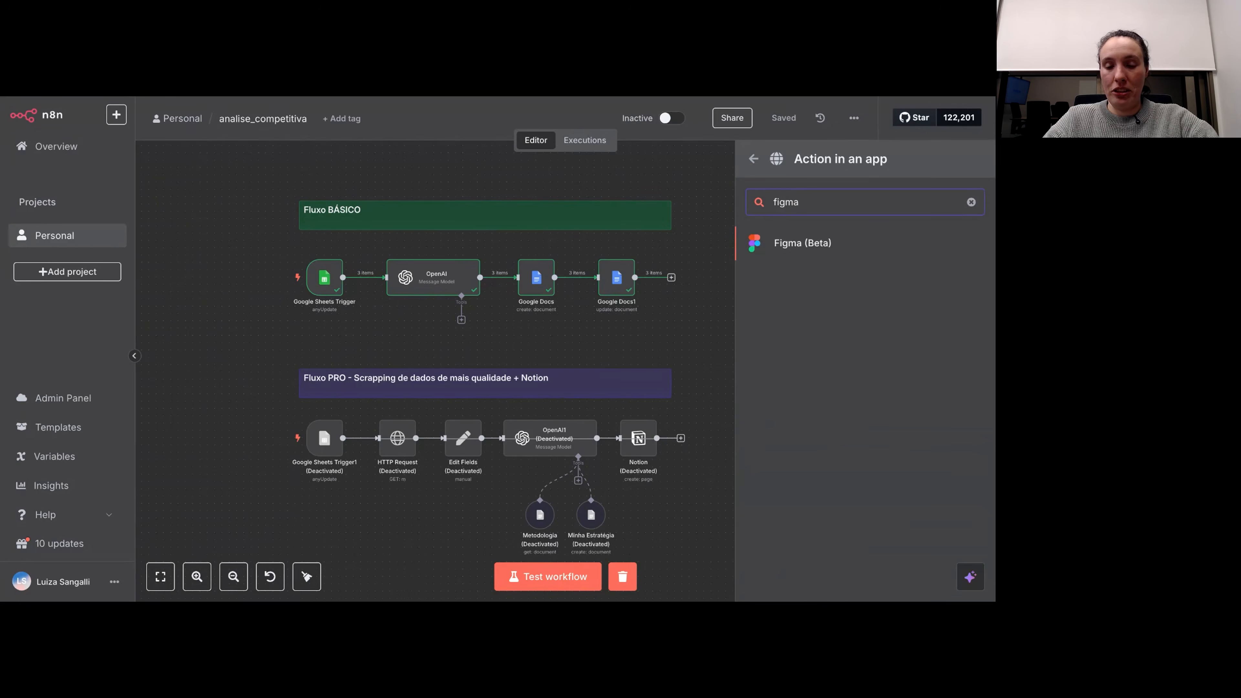
key("BackSpace")
key("BackSpace")
key("BackSpace")
key("BackSpace")
key("BackSpace")
type("shee")
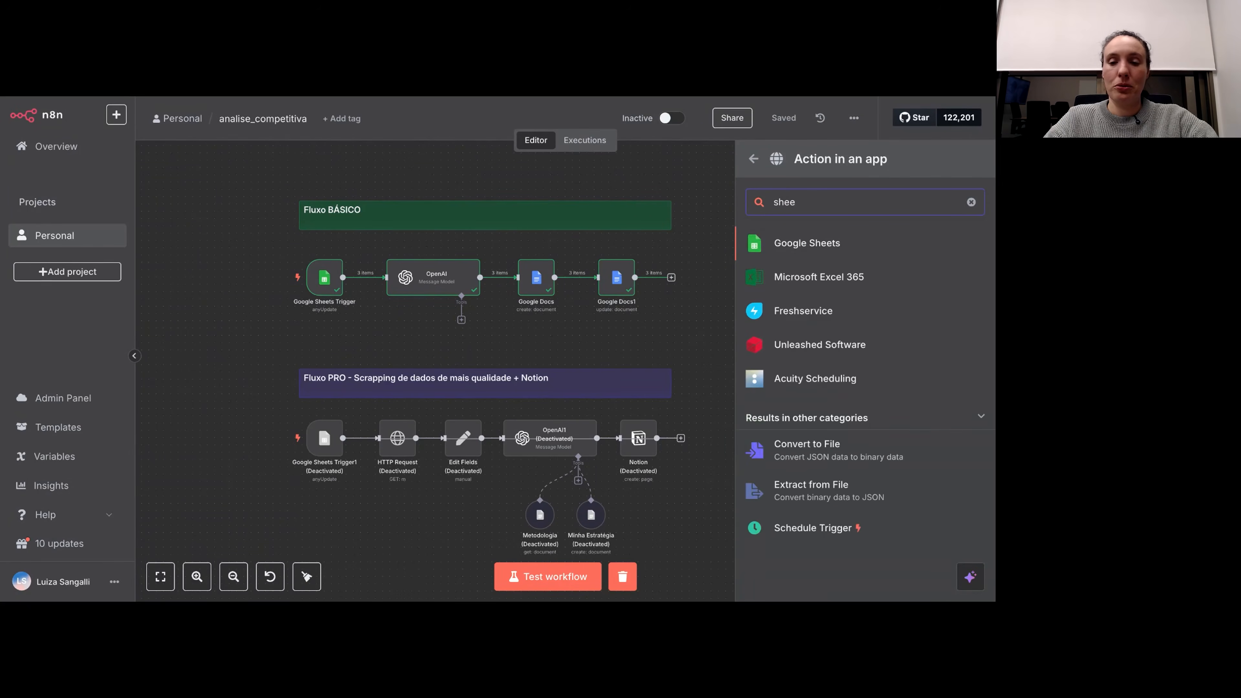
key("BackSpace")
key("BackSpace")
key("BackSpace")
key("BackSpace")
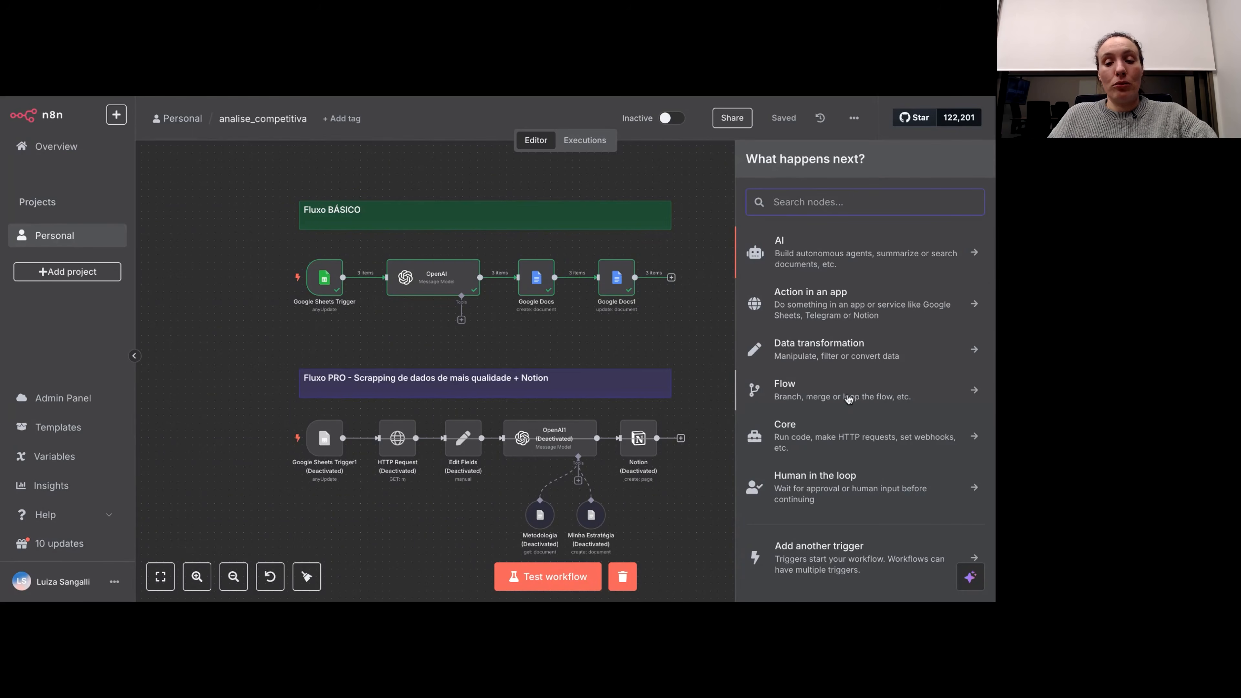
Step: Look through the Flow nodes such as Filter, If, Merge and Wait, and close the node list
left_click(851, 399)
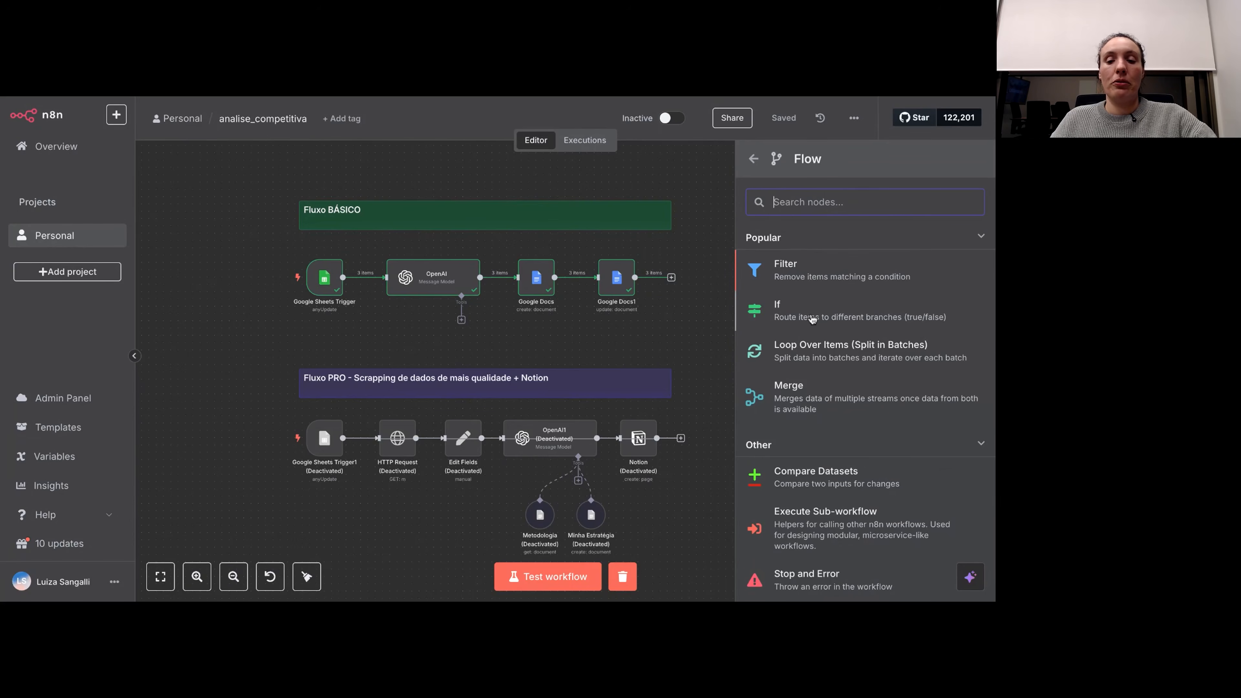
scroll(842, 397, "down", 1)
scroll(842, 394, "down", 5)
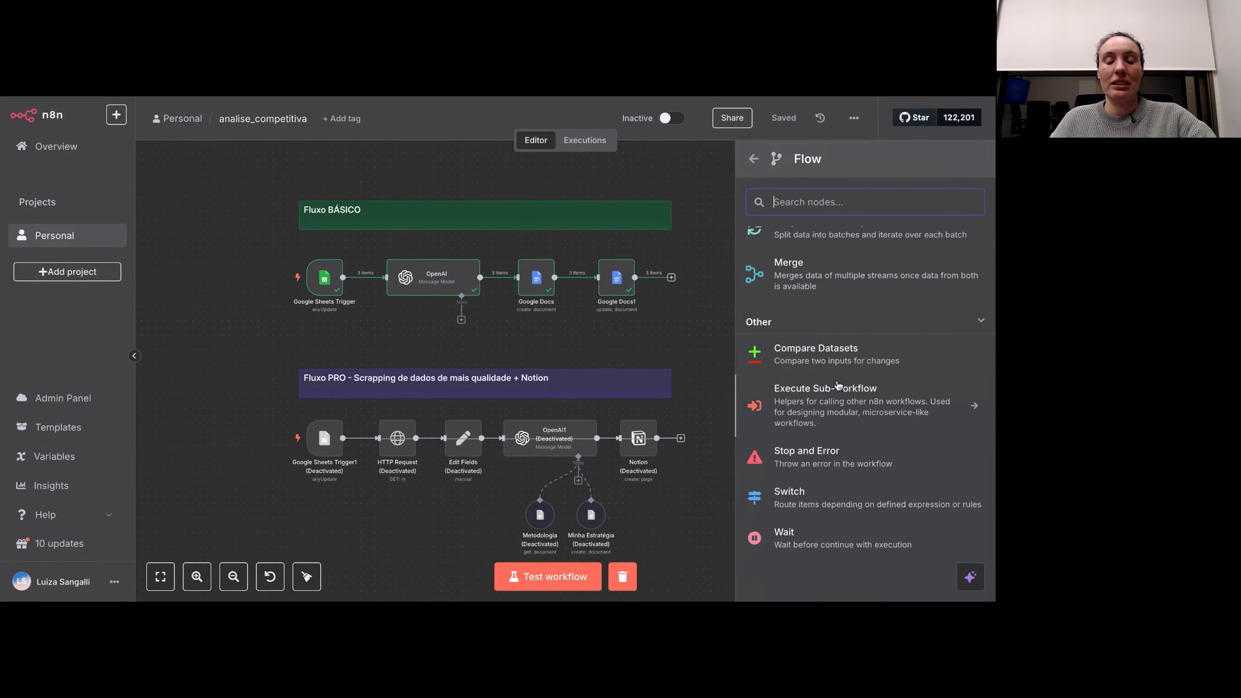
scroll(845, 389, "up", 5)
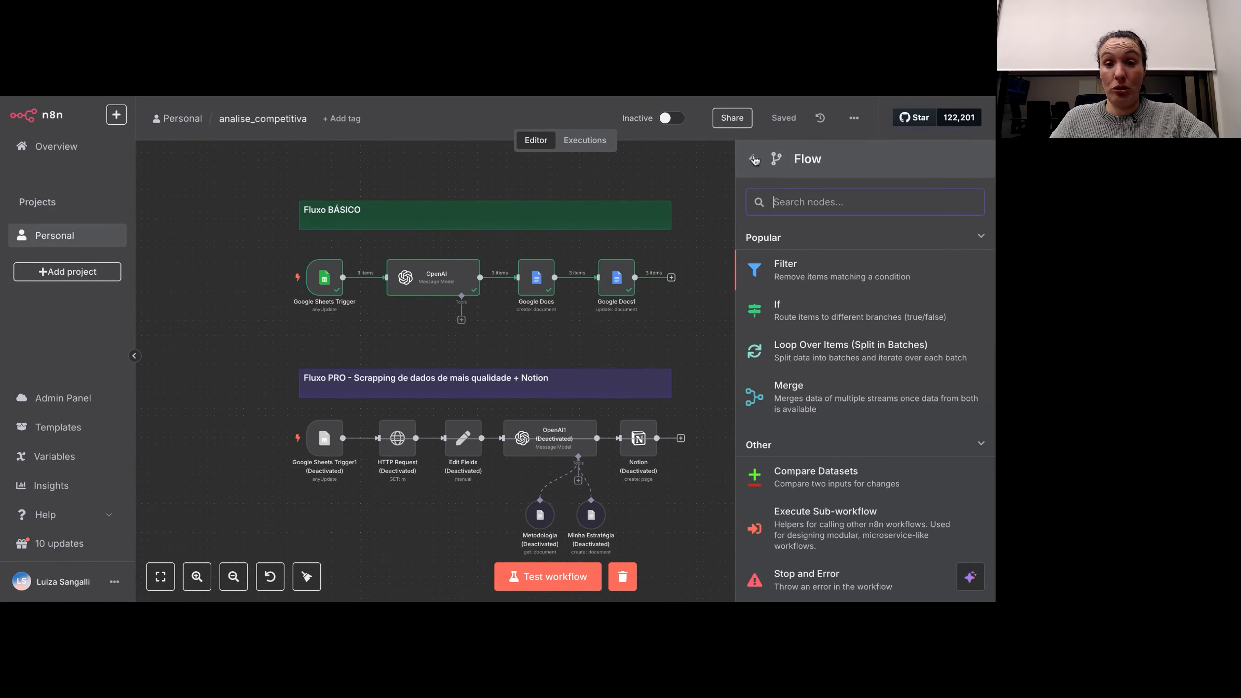
left_click(754, 159)
scroll(880, 372, "down", 1)
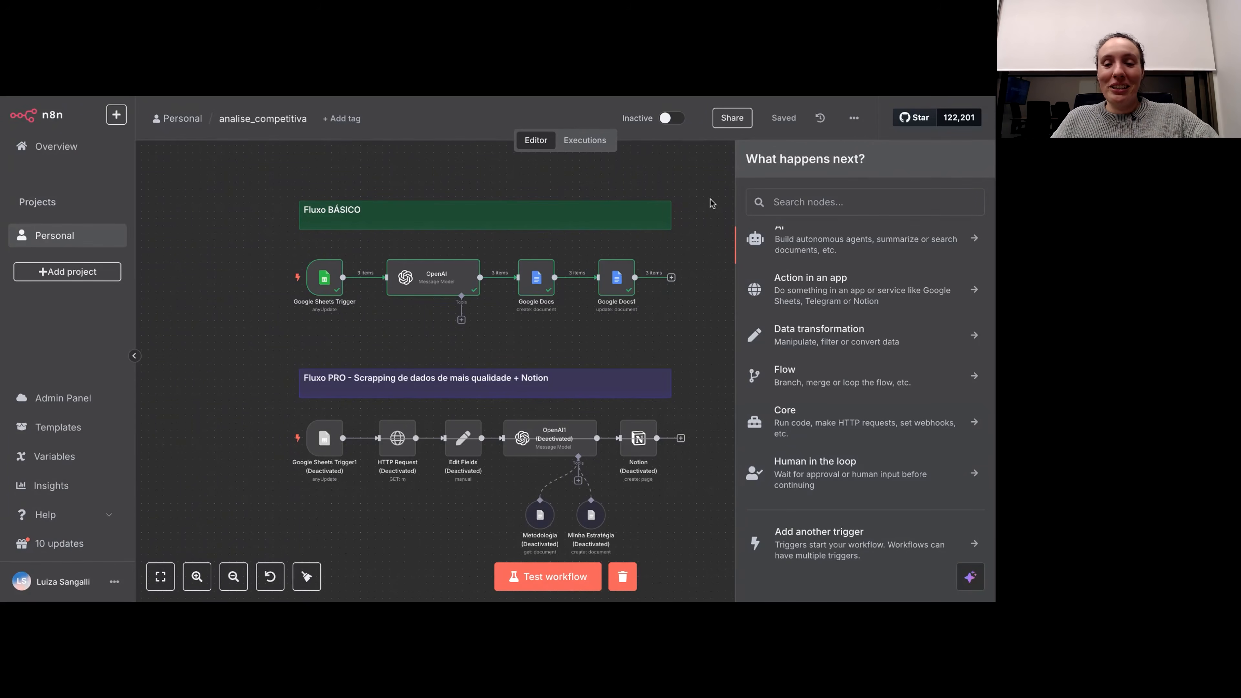
left_click(705, 294)
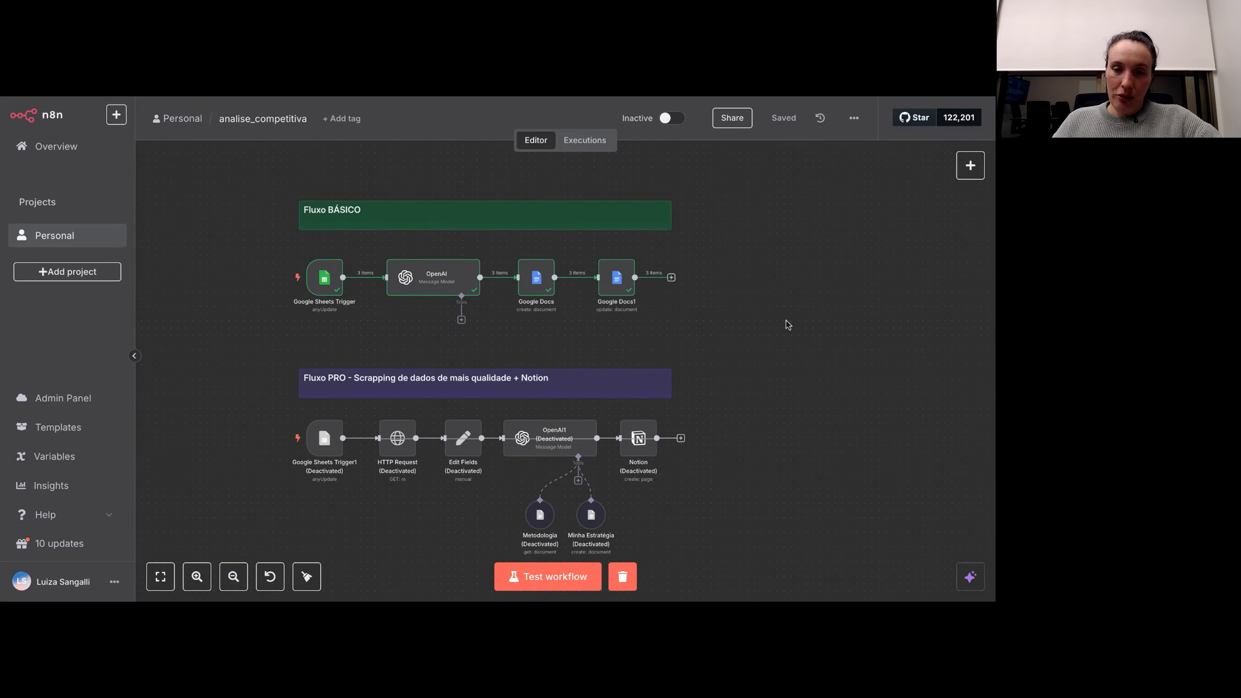
Step: Deactivate the four nodes of the Fluxo BÁSICO flow together
left_click_drag(785, 321, 246, 252)
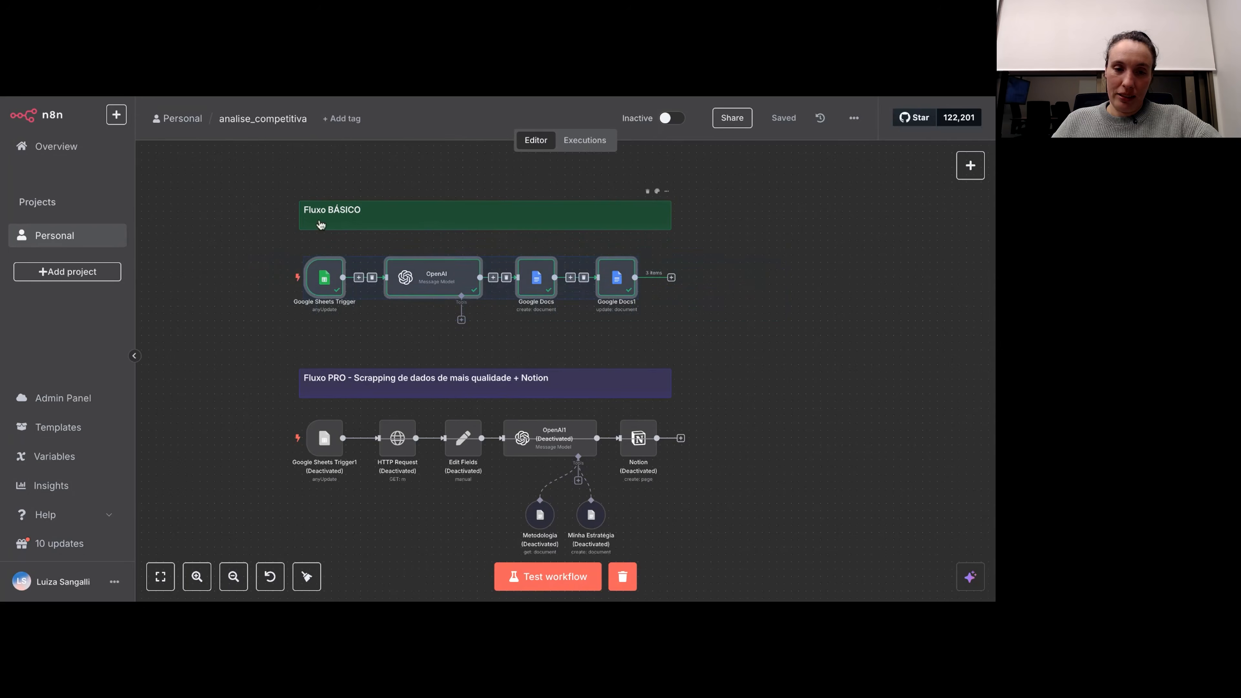
right_click(338, 299)
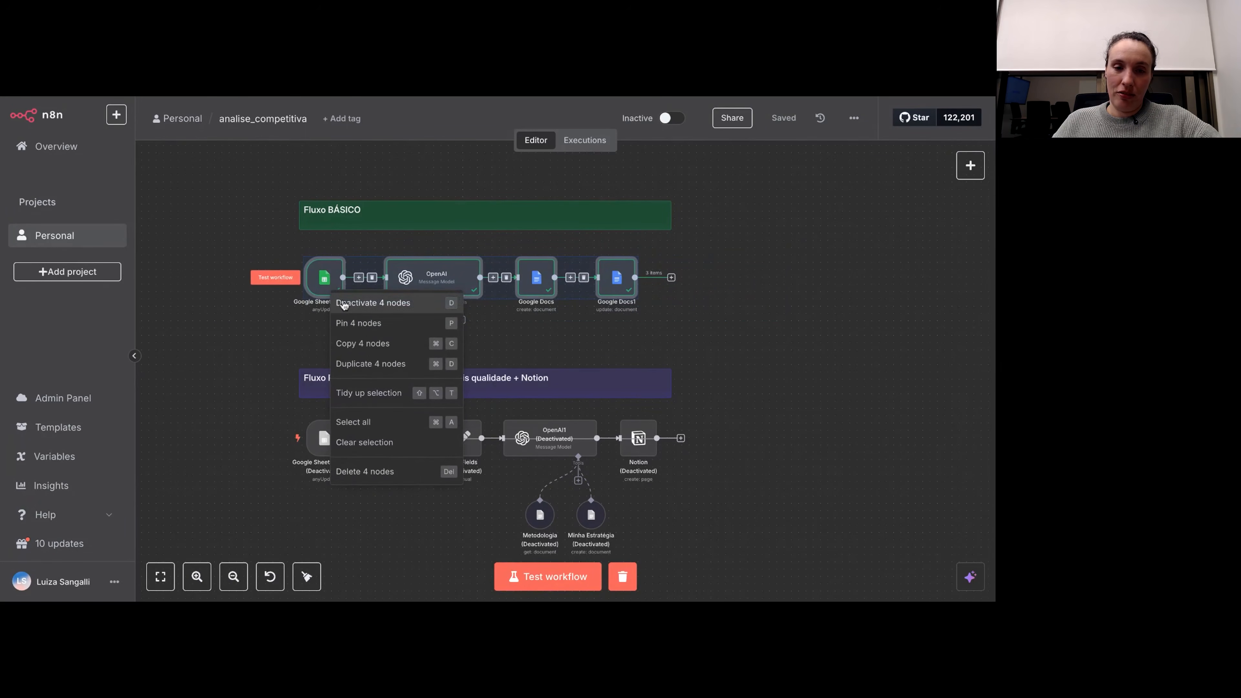
left_click(341, 301)
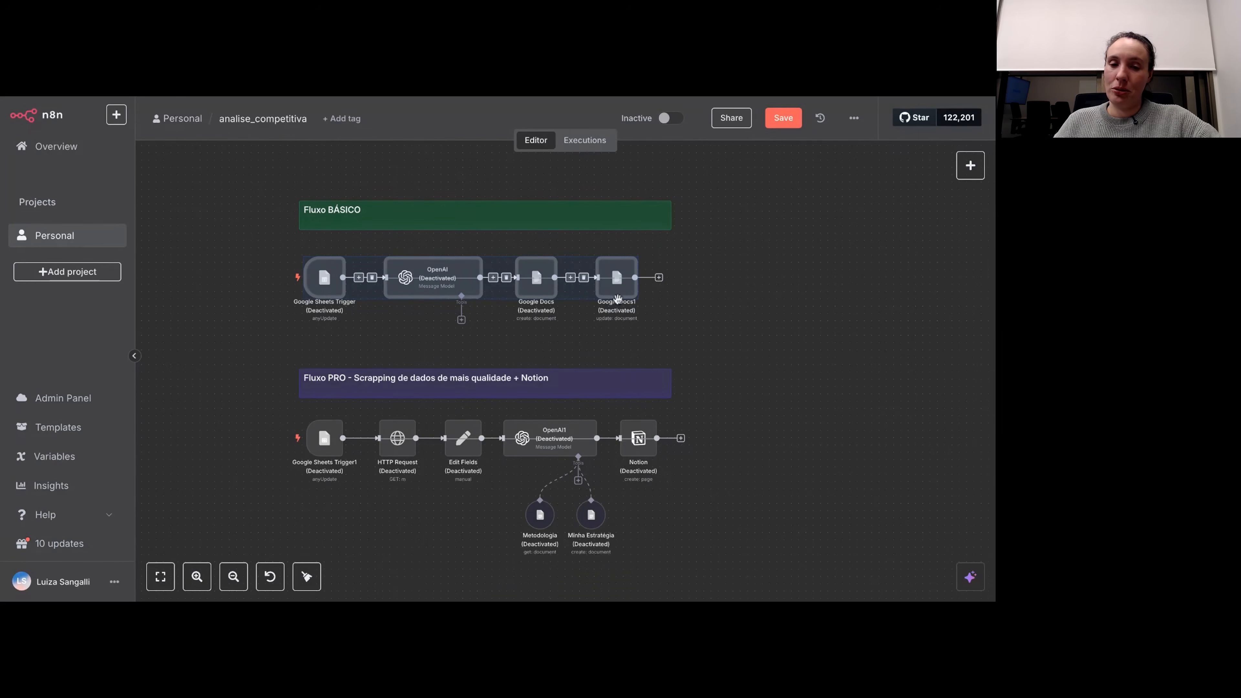
Step: Add a Google Sheets node with the Append or update row in sheet action on an empty area of the canvas
left_click_drag(753, 333, 523, 318)
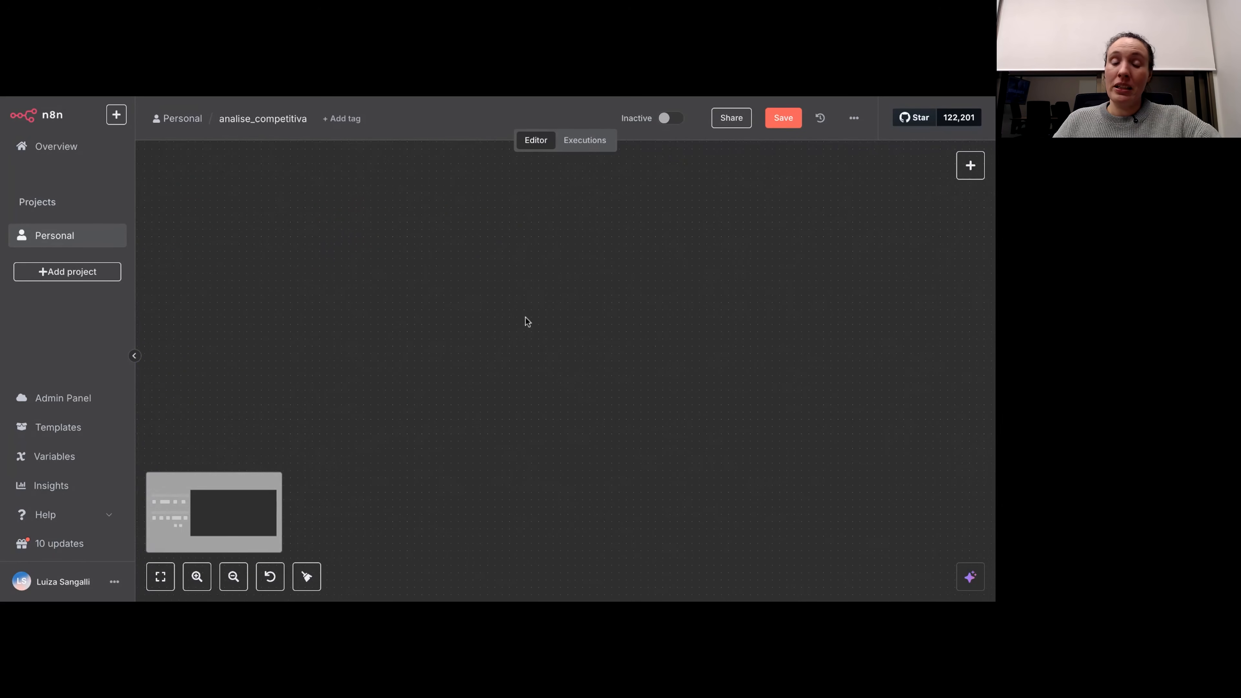
left_click(970, 167)
type("shee")
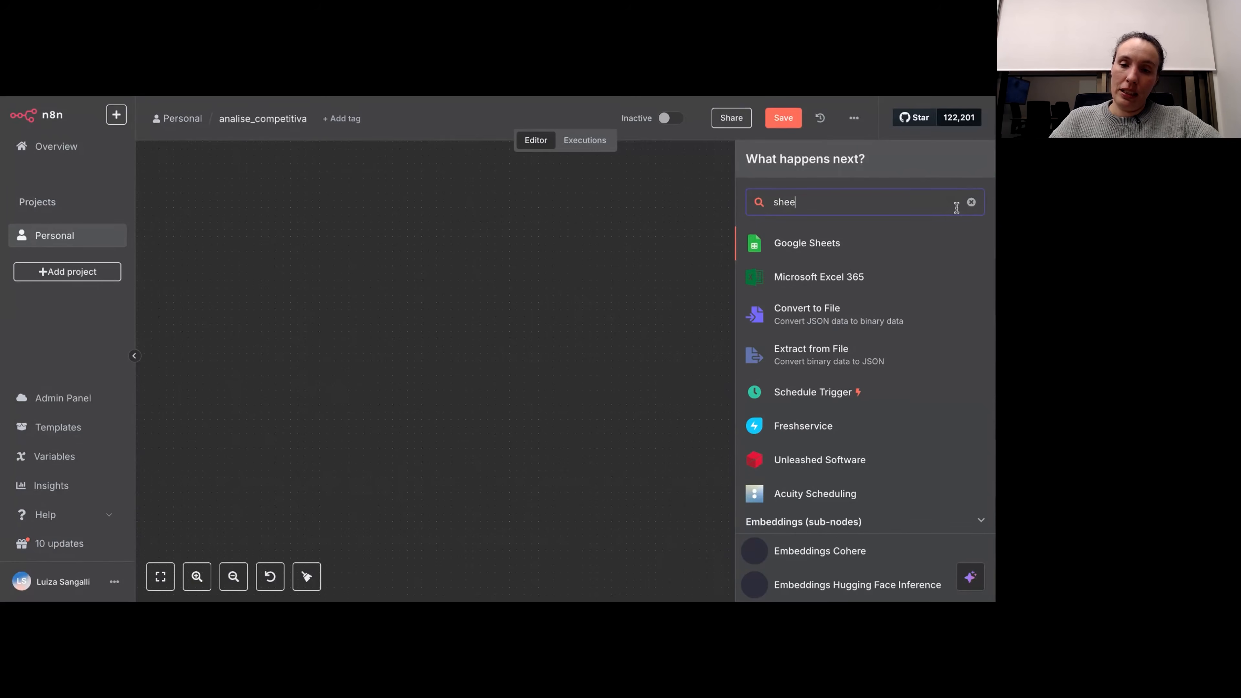
left_click(806, 252)
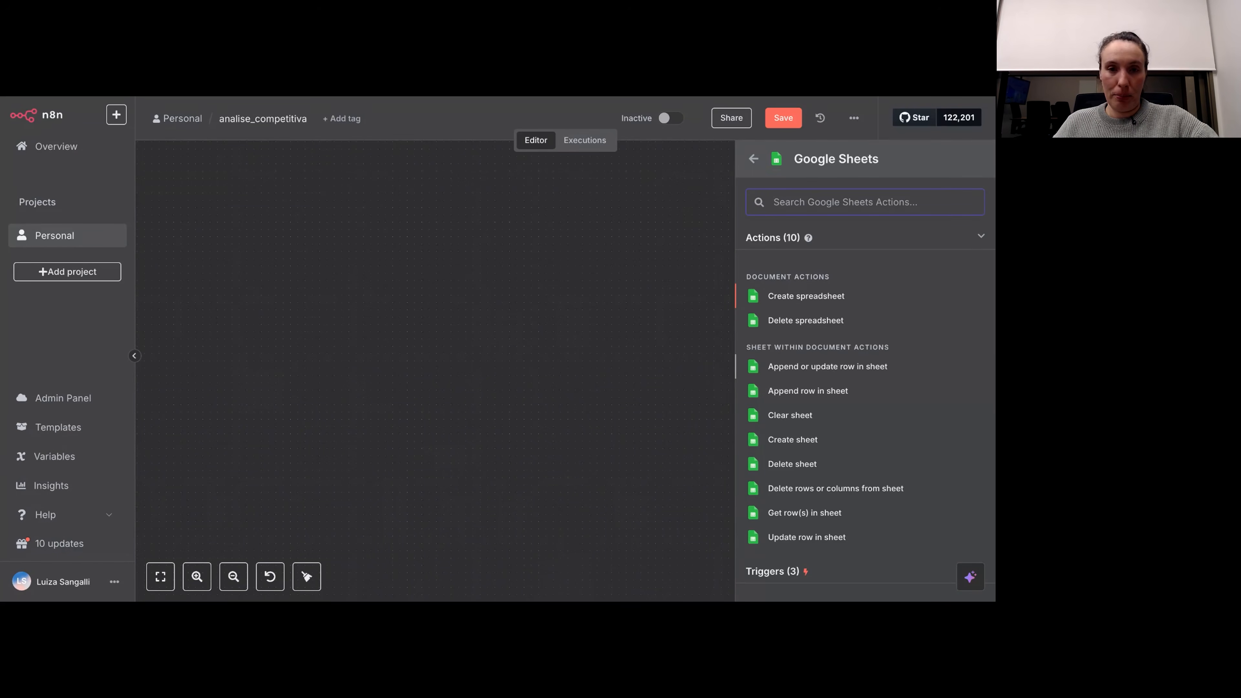
key("Return")
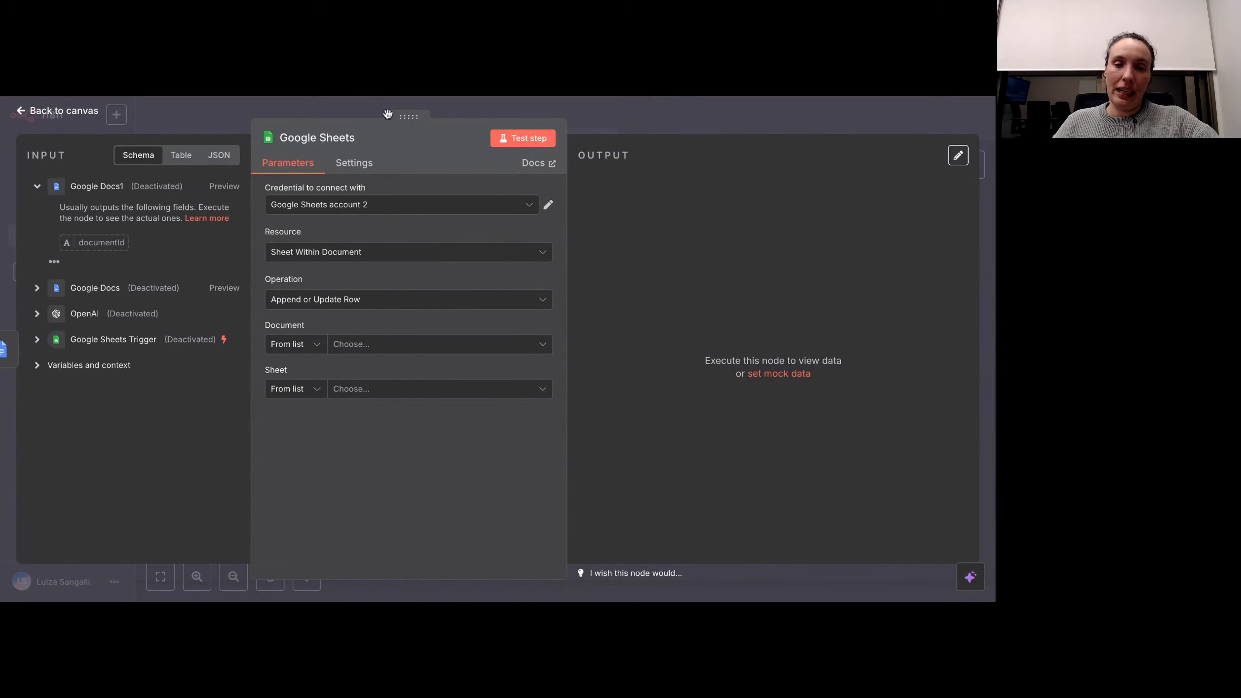
Step: Review the credential choices and resource options of the Google Sheets node in a repositioned settings view
left_click_drag(403, 120, 480, 128)
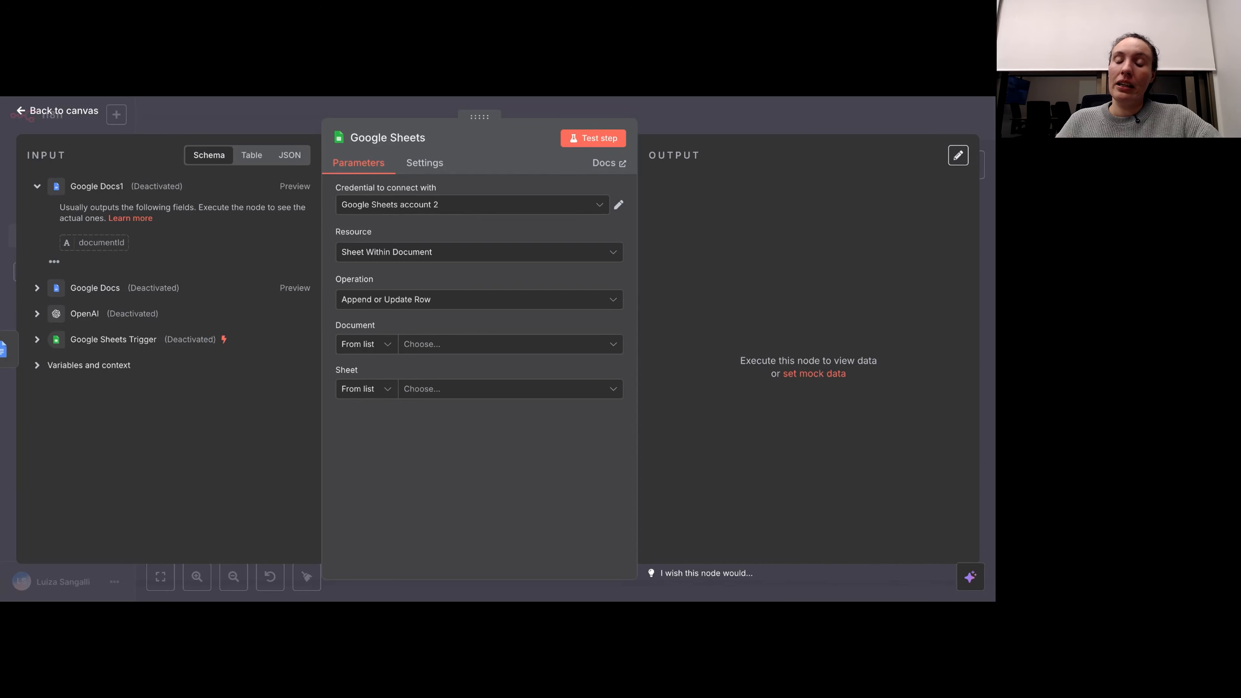
left_click(440, 204)
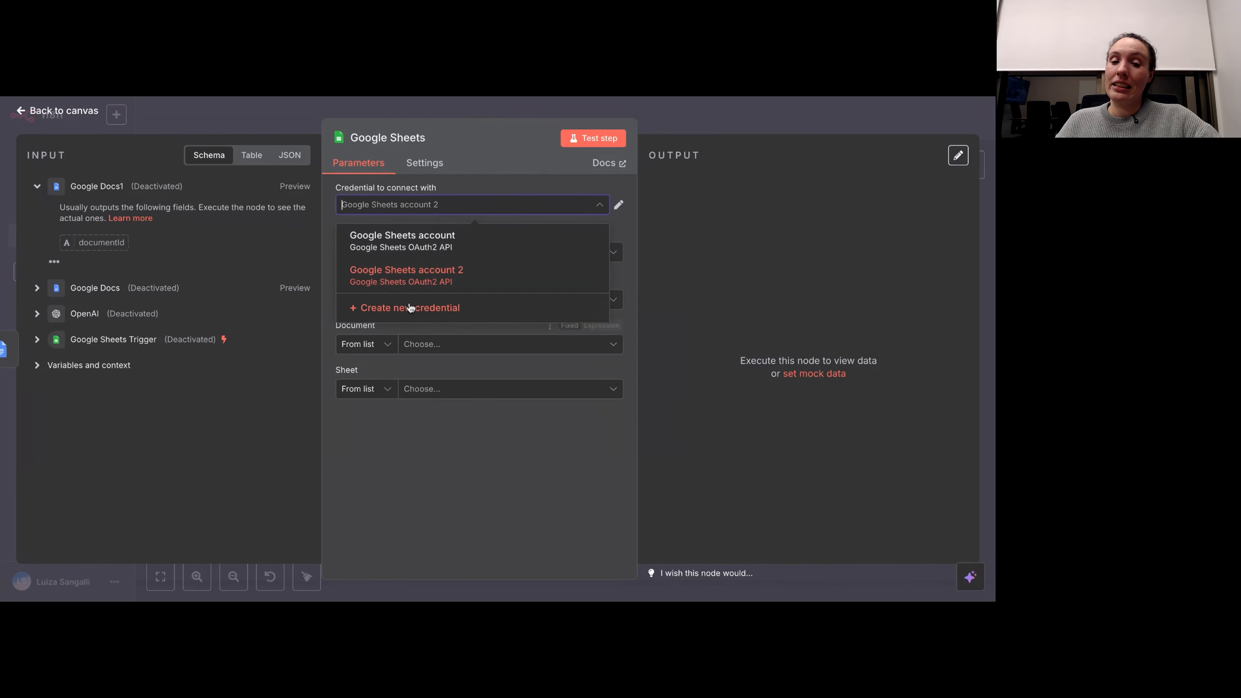
left_click(487, 443)
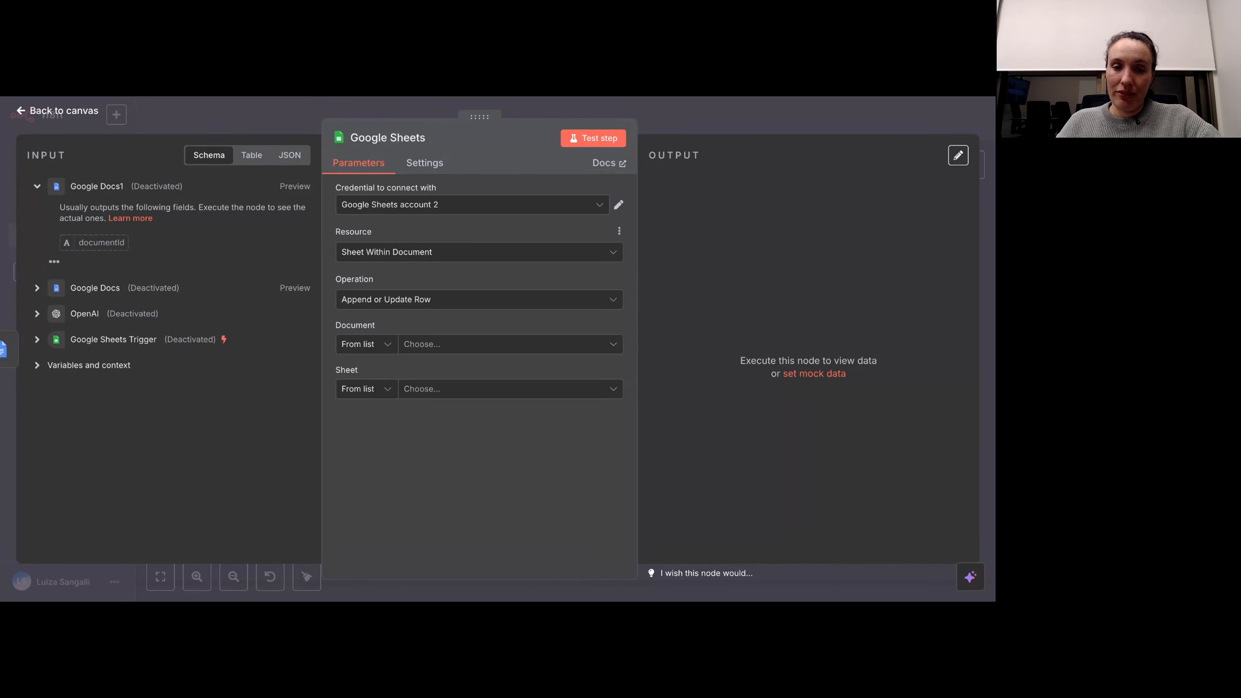
left_click(453, 261)
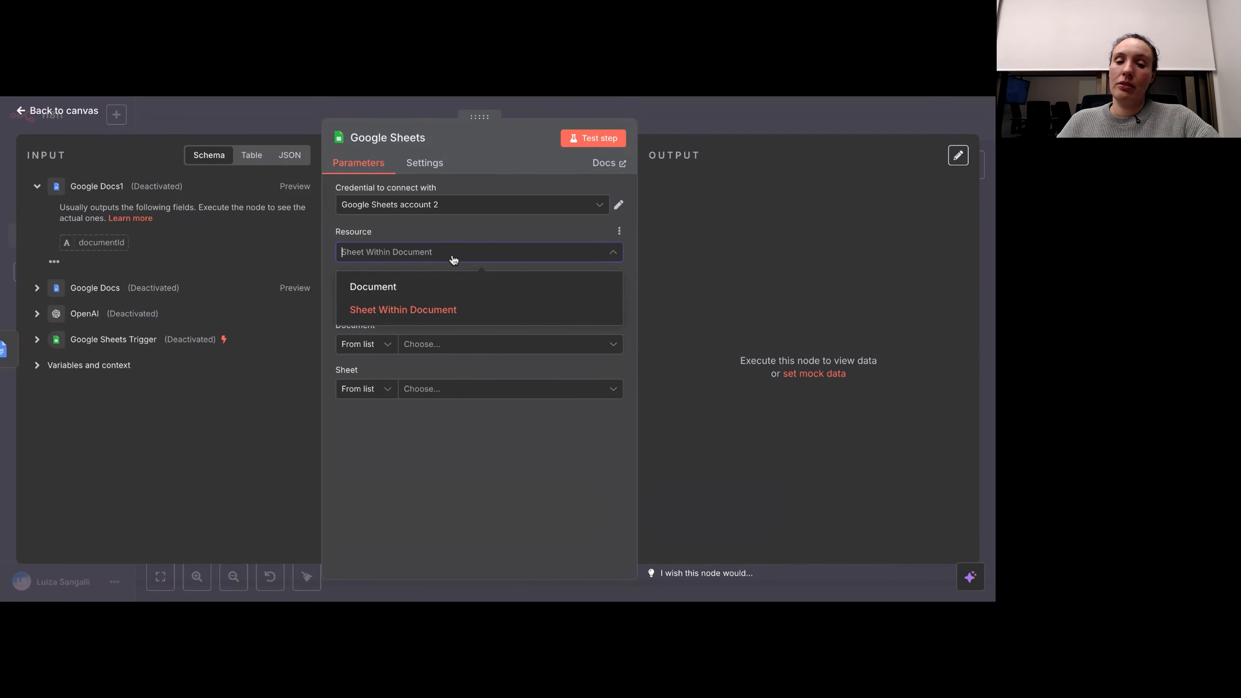
key("Escape")
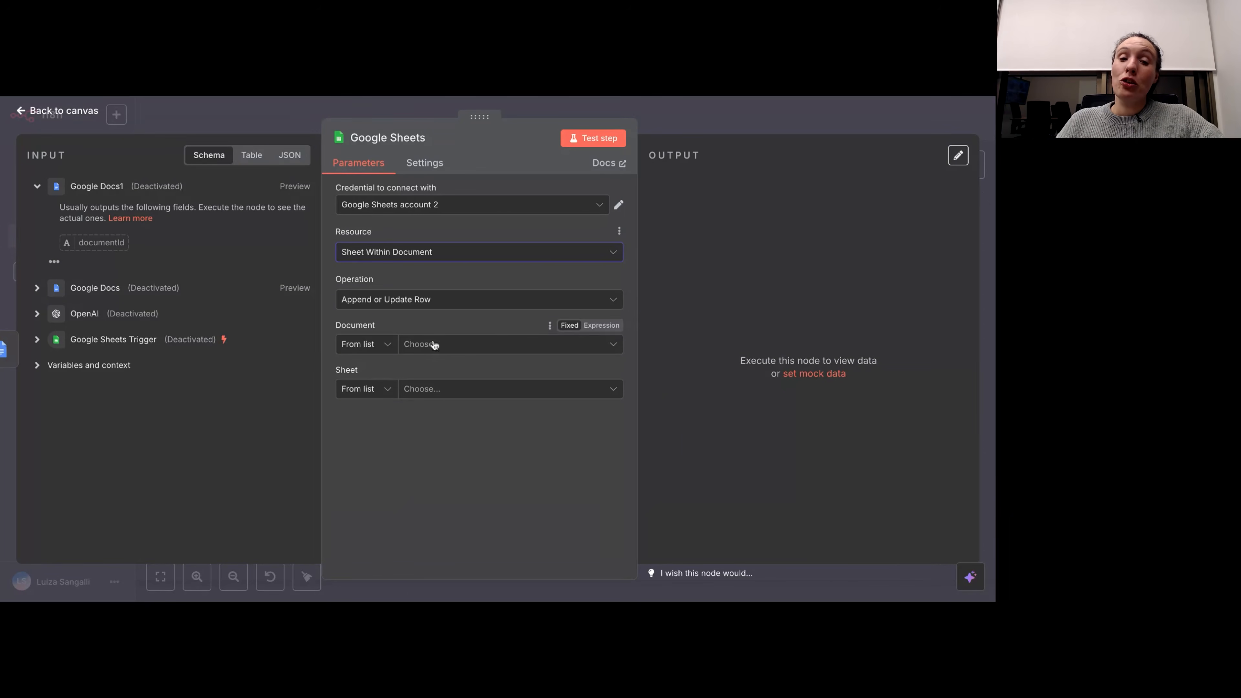
Step: Choose the concorrentes document and its Página1 sheet for the Google Sheets node
left_click(452, 345)
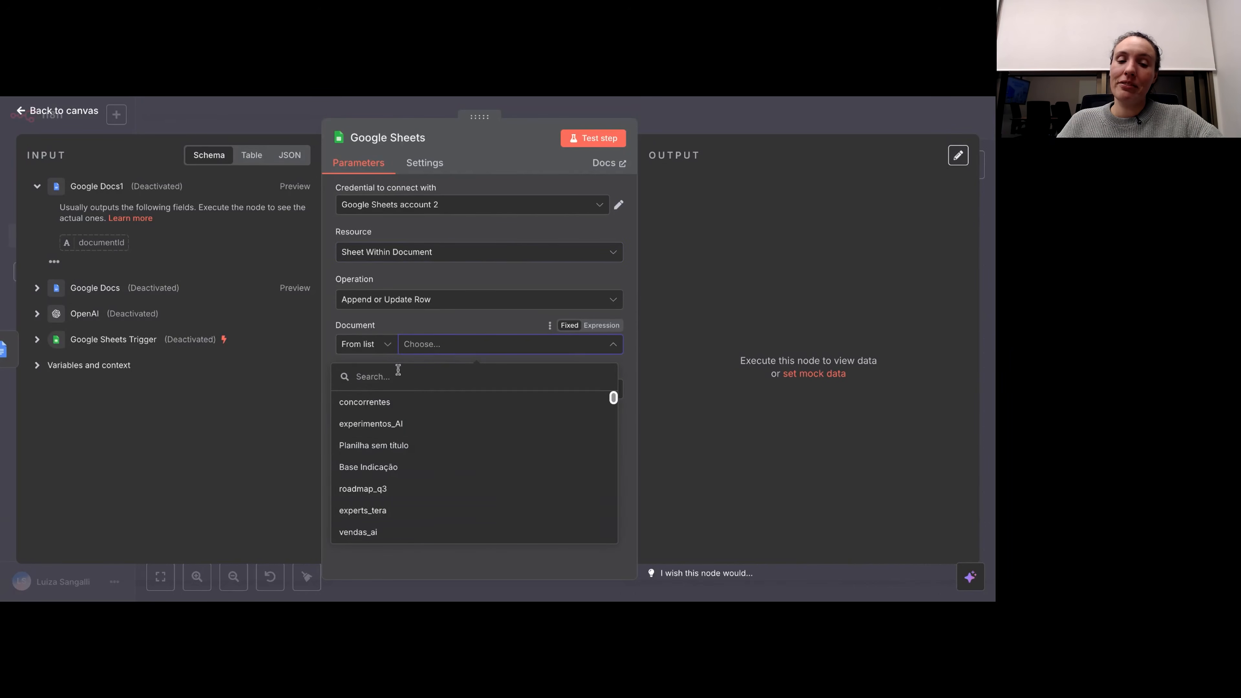
scroll(421, 453, "down", 3)
scroll(425, 459, "down", 2)
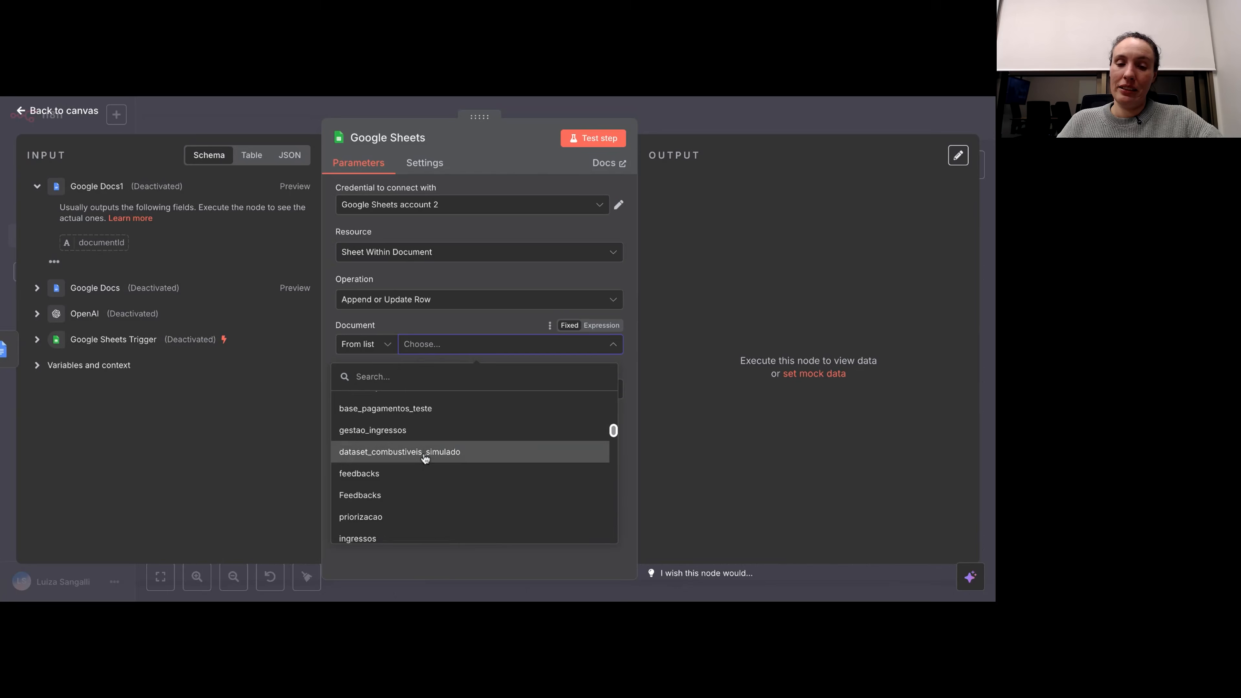
scroll(426, 458, "up", 5)
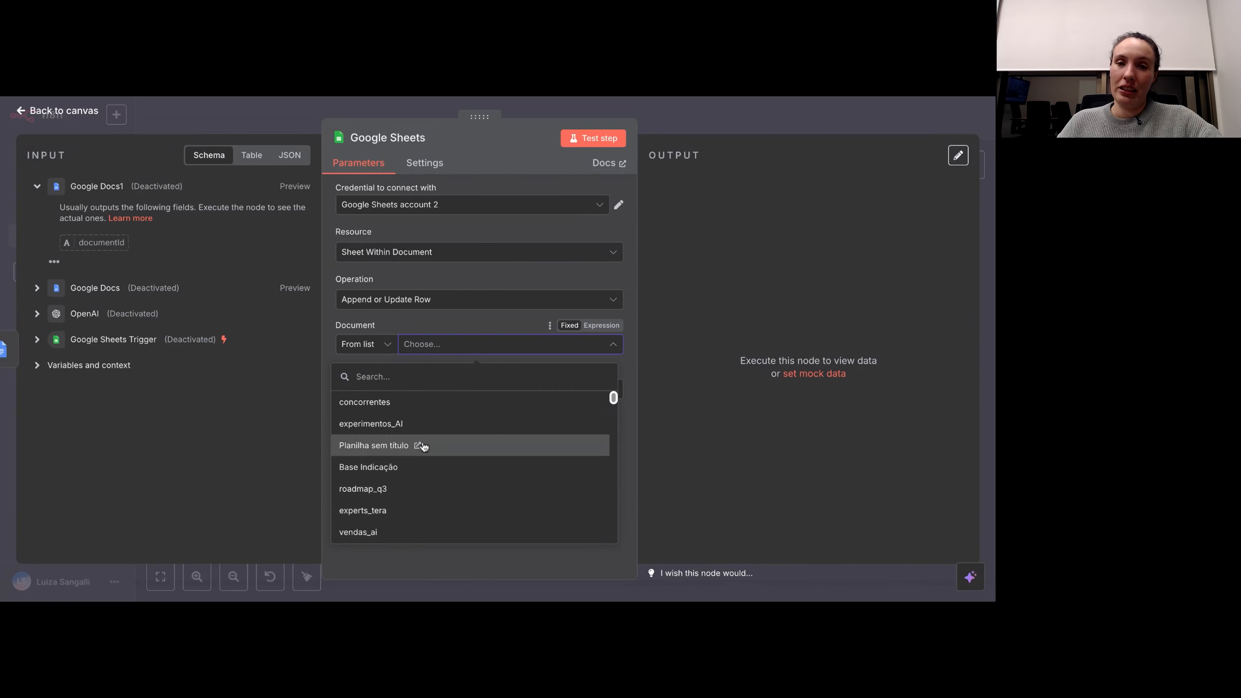
left_click(380, 403)
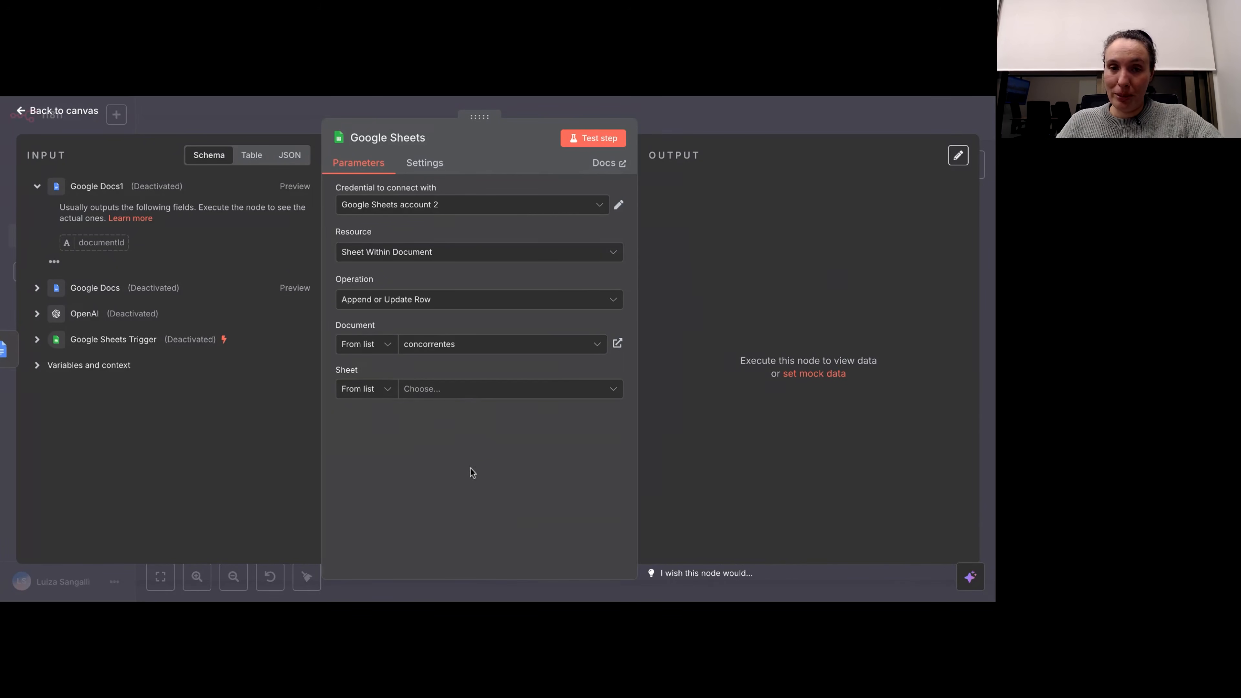
left_click(483, 390)
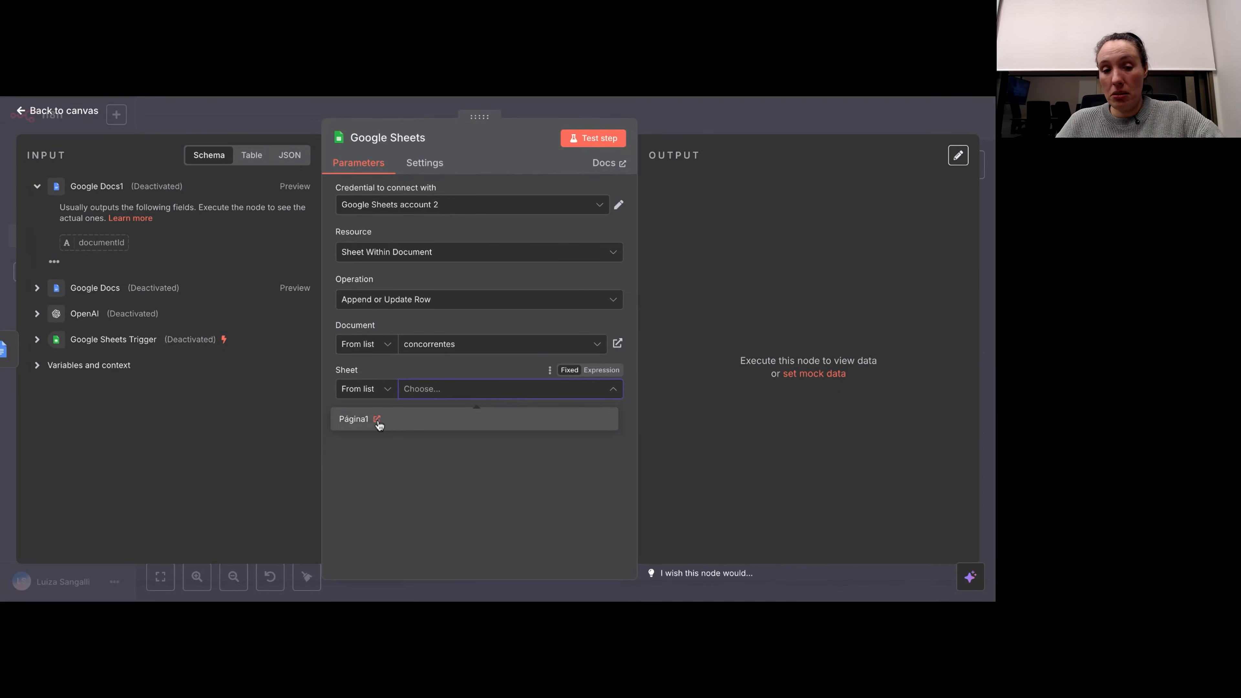
left_click(397, 424)
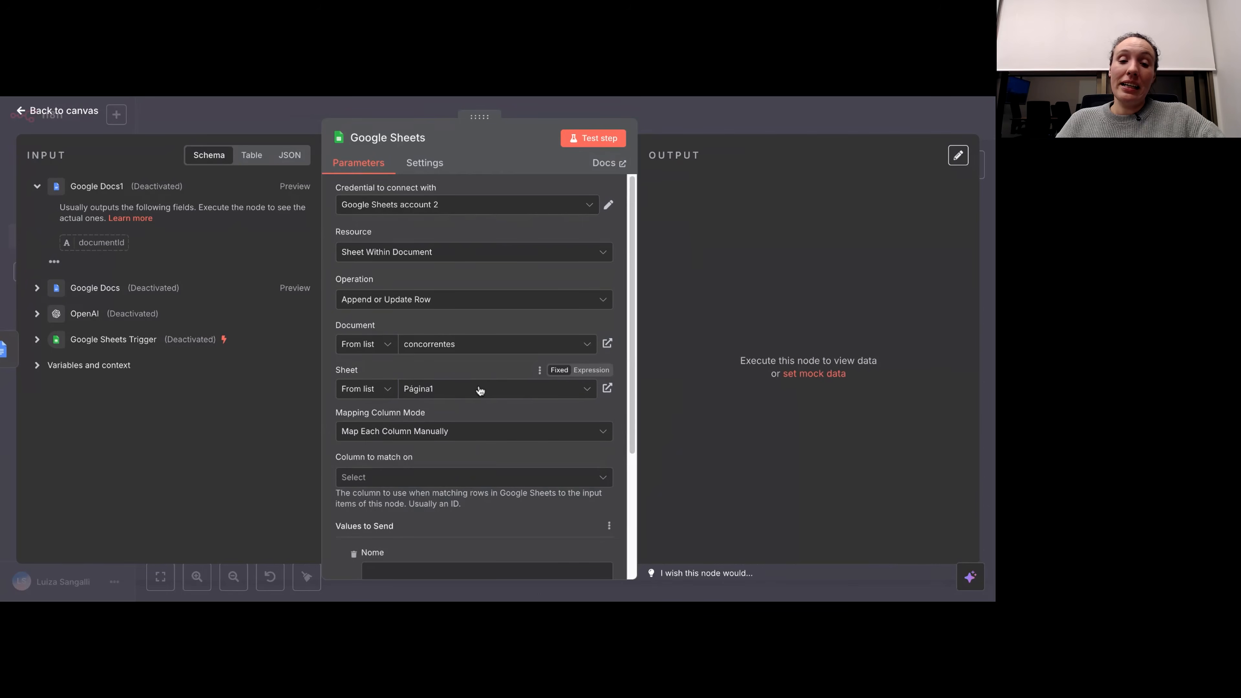
Step: Change the Google Sheets node's operation to Get Row(s) and return to the canvas
scroll(481, 397, "up", 1)
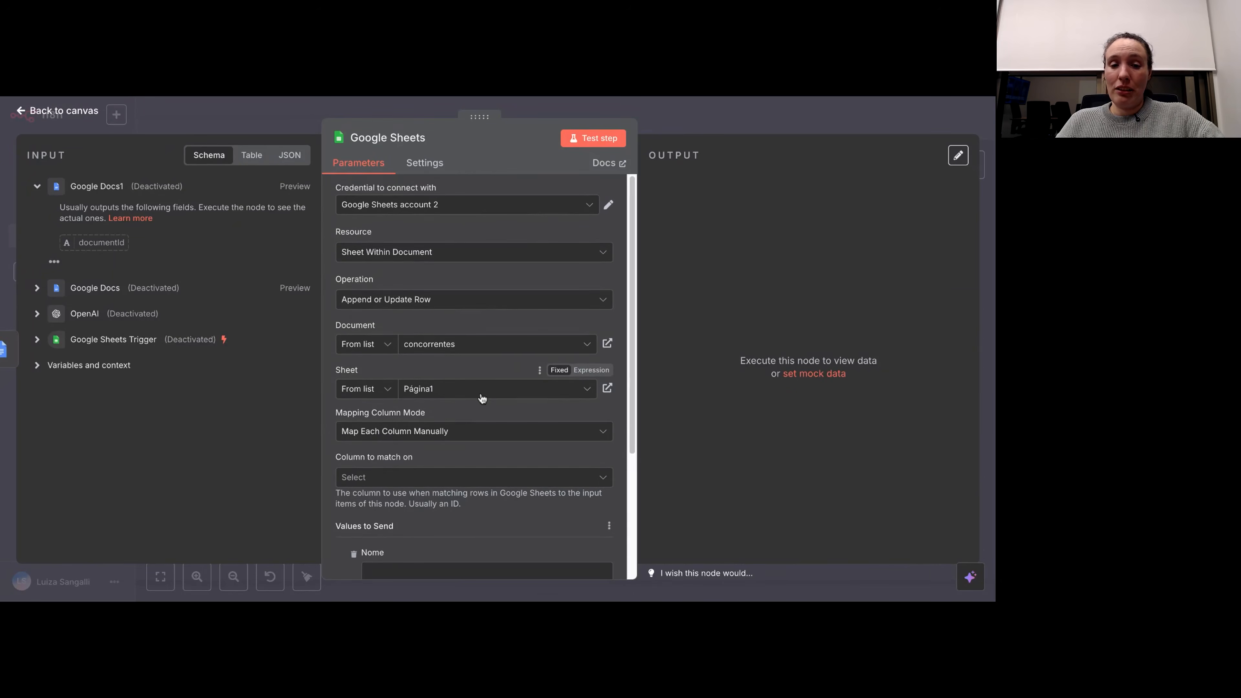
left_click(429, 300)
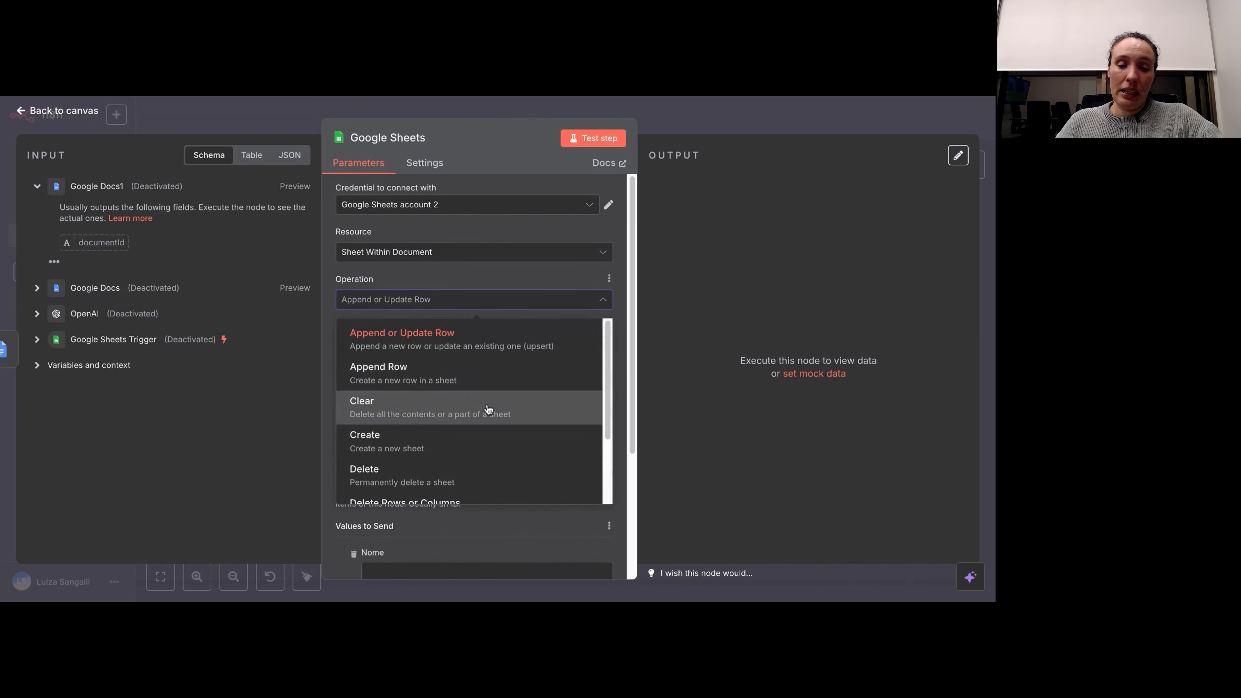
scroll(488, 410, "down", 2)
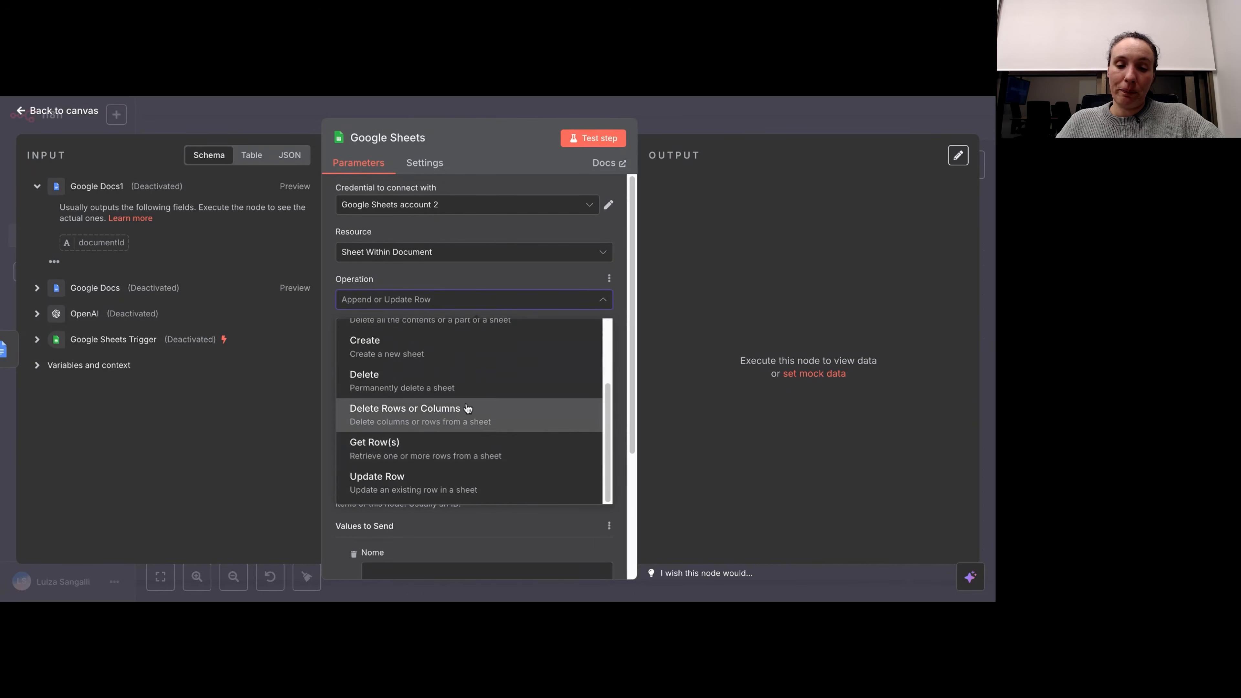
scroll(414, 464, "up", 1)
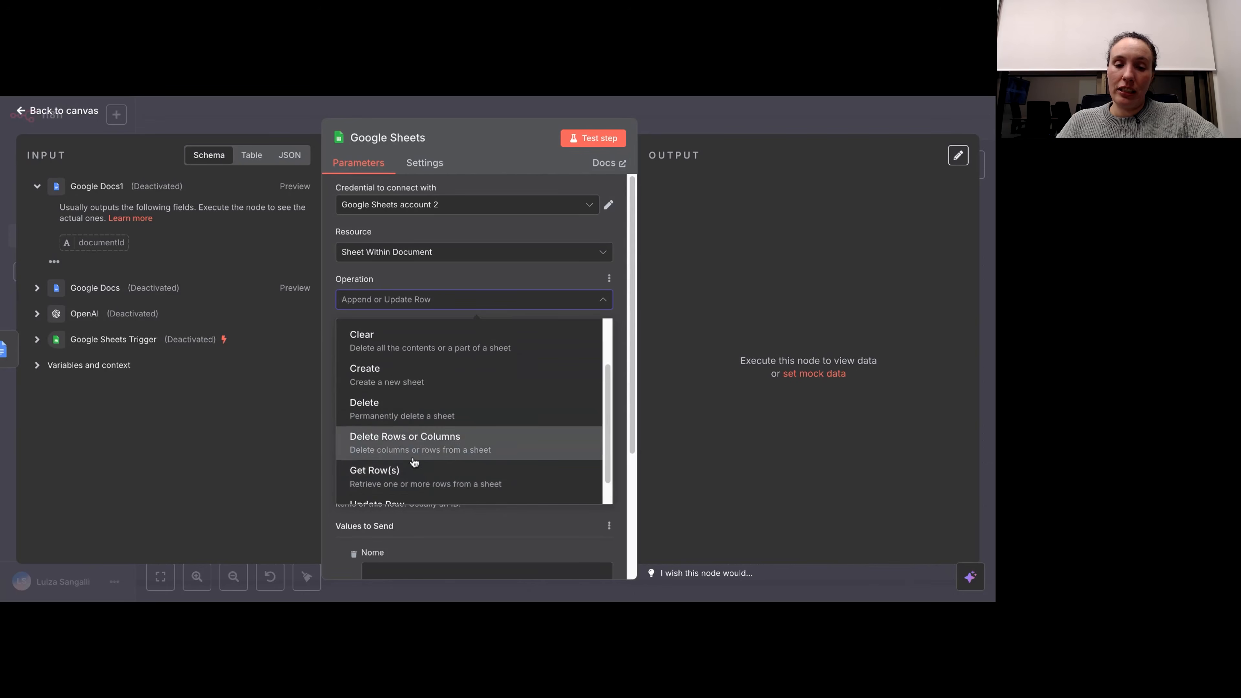
scroll(429, 396, "up", 3)
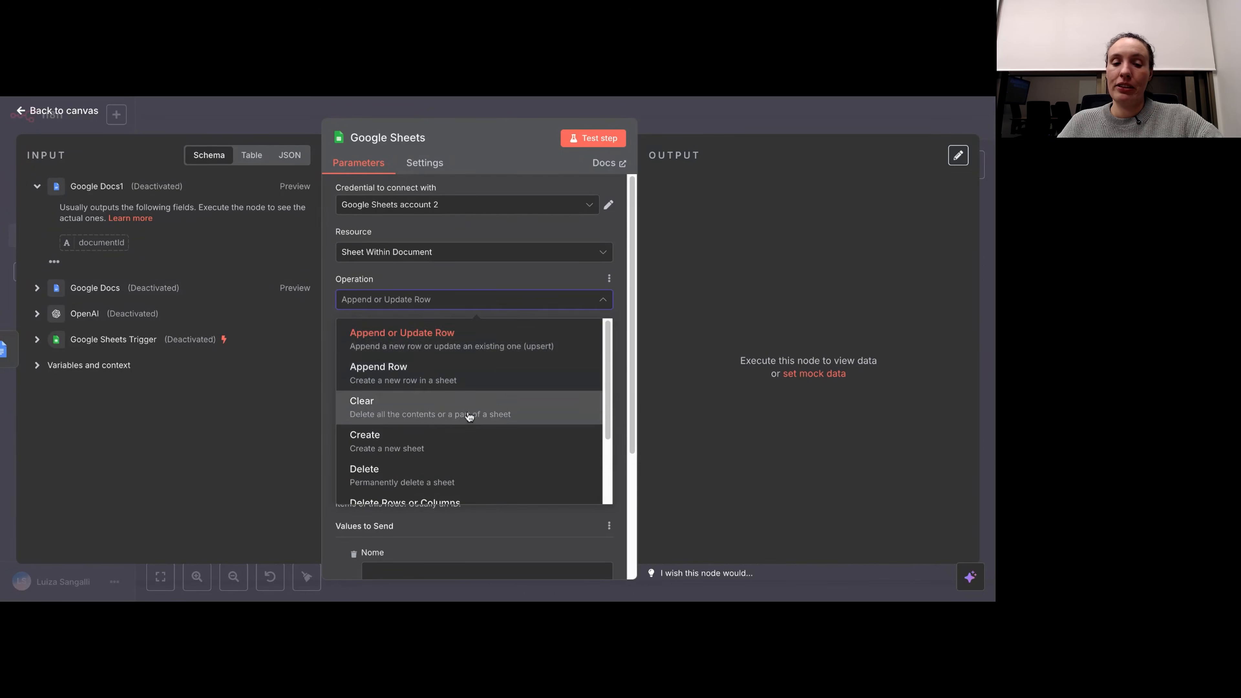
scroll(474, 415, "down", 2)
left_click(457, 443)
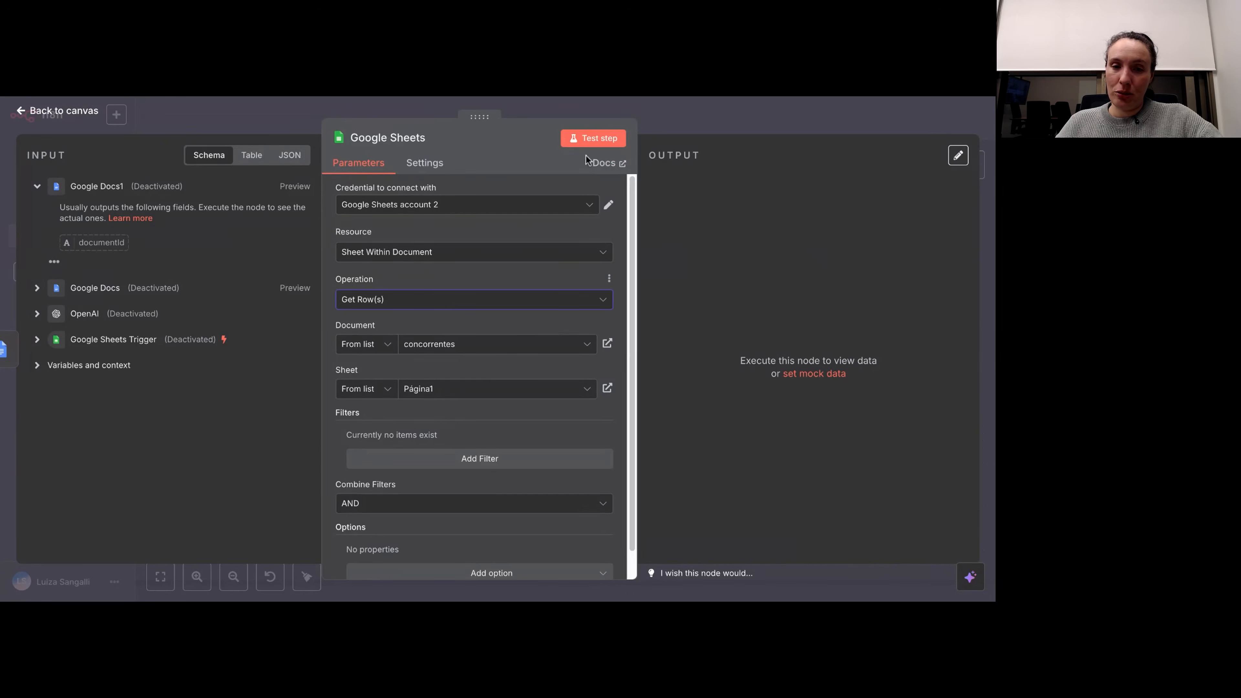
left_click(674, 119)
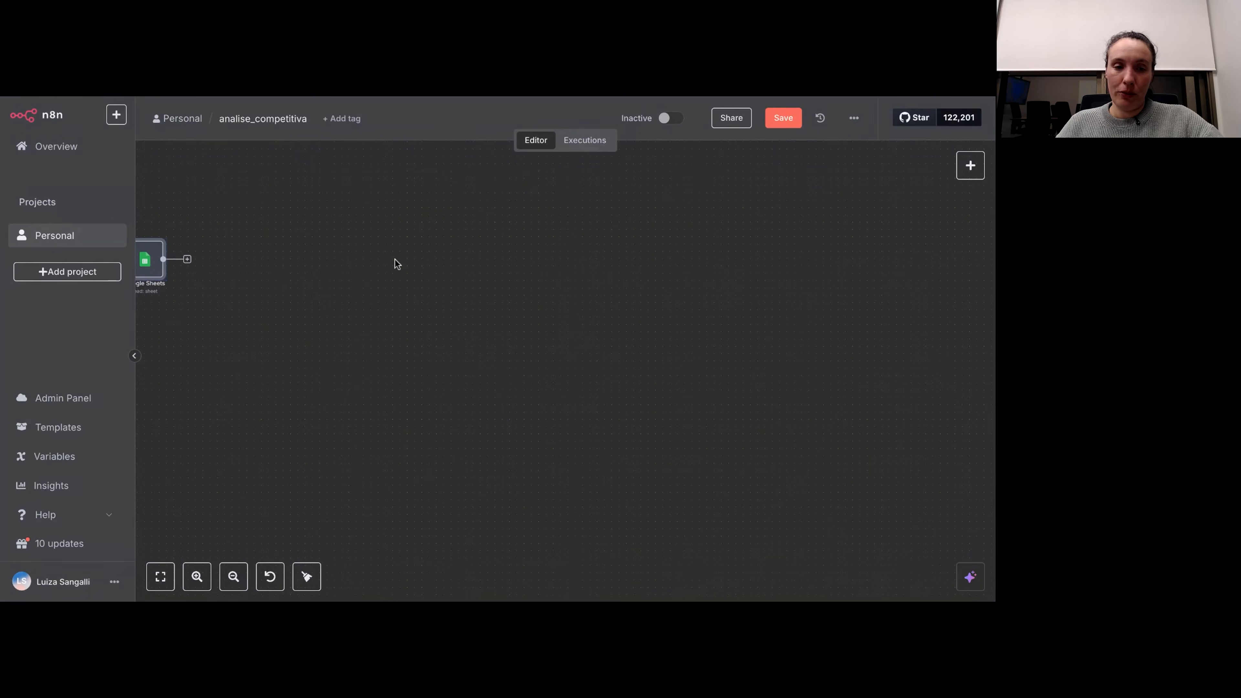
Step: Move the unconnected Google Sheets node away from Google Docs1 and delete it
left_click_drag(365, 277, 293, 273)
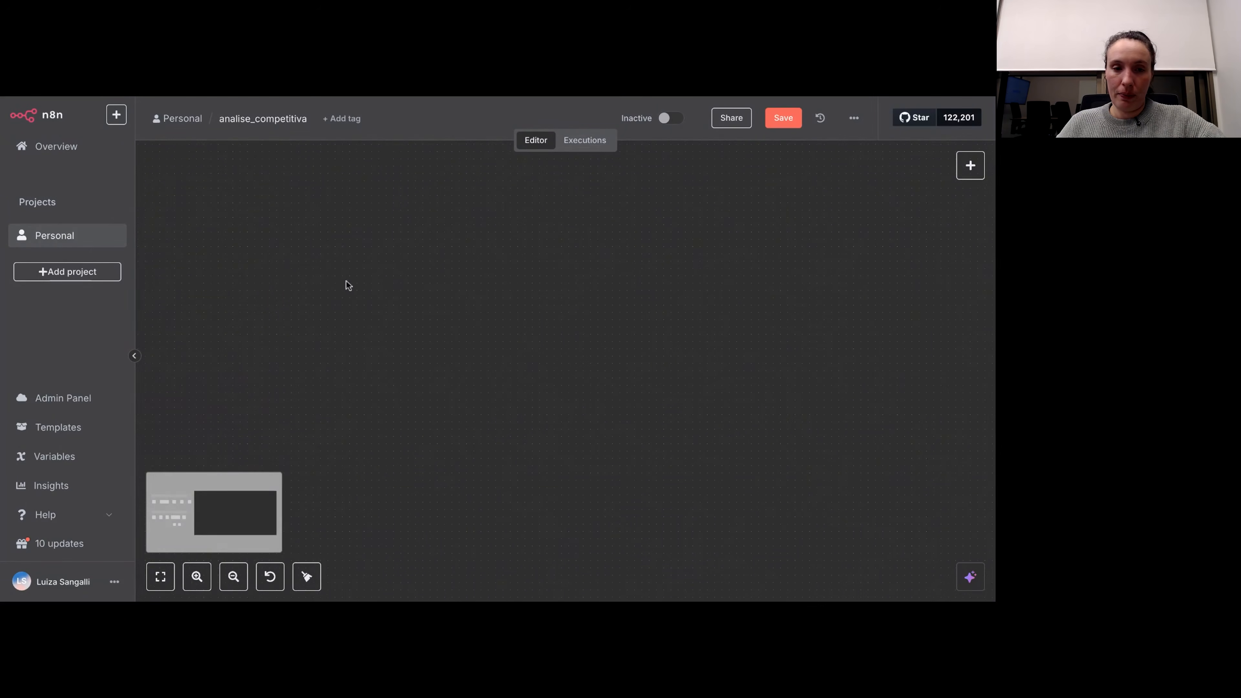
left_click_drag(441, 316, 672, 370)
left_click(311, 297)
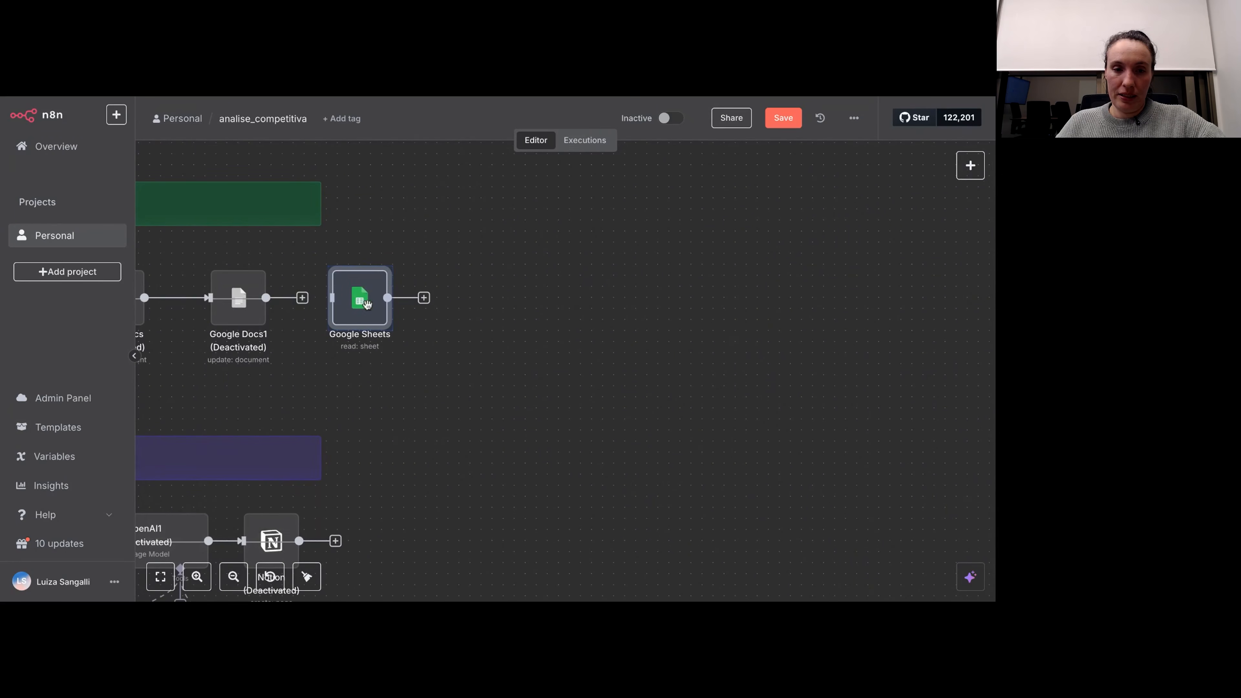
left_click_drag(381, 305, 591, 304)
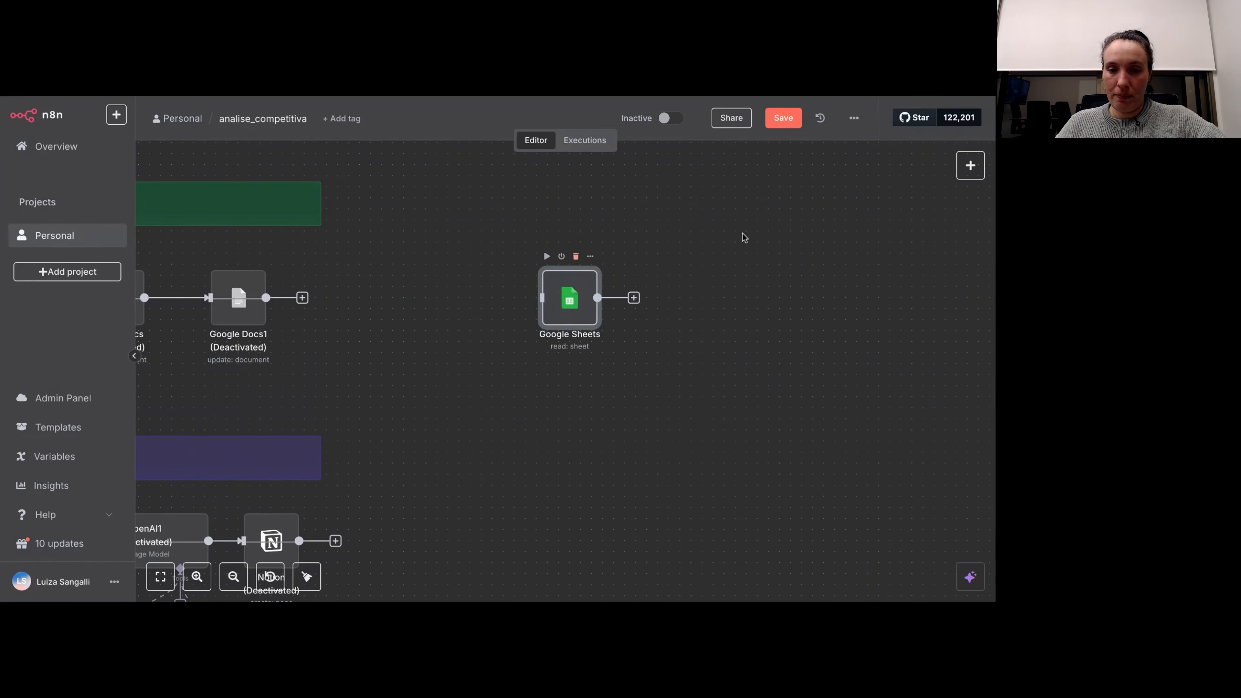
left_click(576, 256)
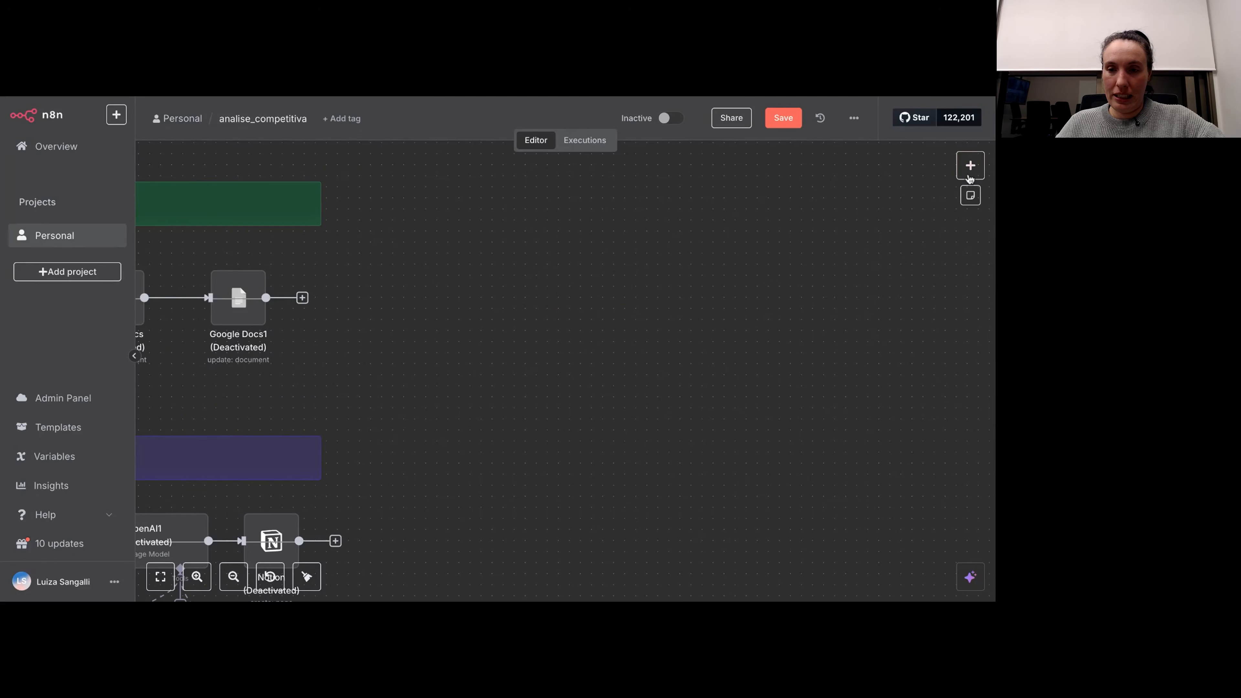
left_click(971, 166)
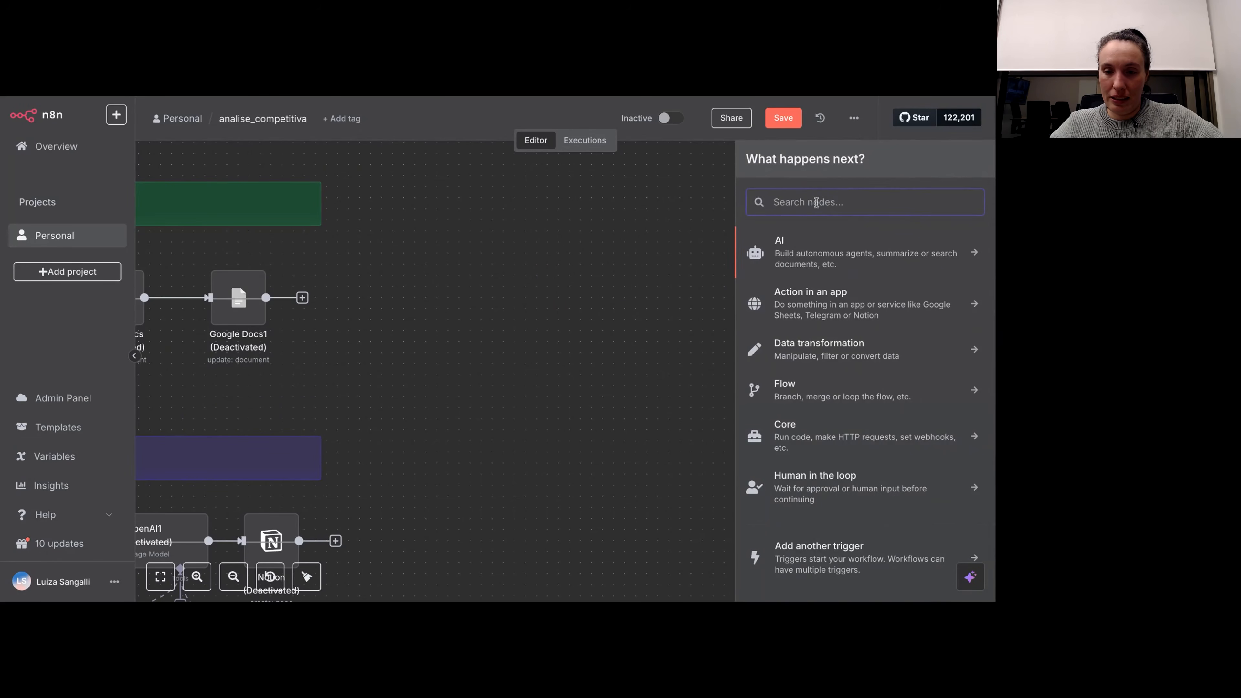
scroll(867, 390, "down", 1)
scroll(867, 390, "up", 1)
left_click(572, 252)
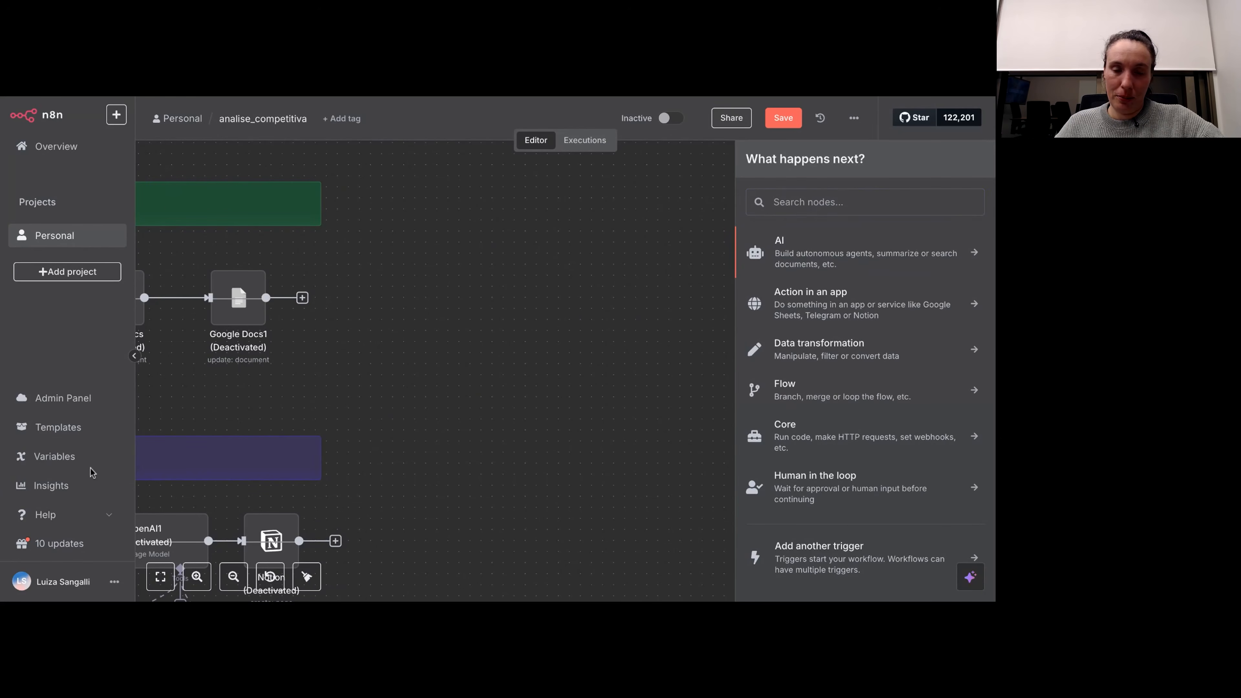
Step: Save the changes to the analise_competitiva workflow and create a new blank workflow
left_click(116, 115)
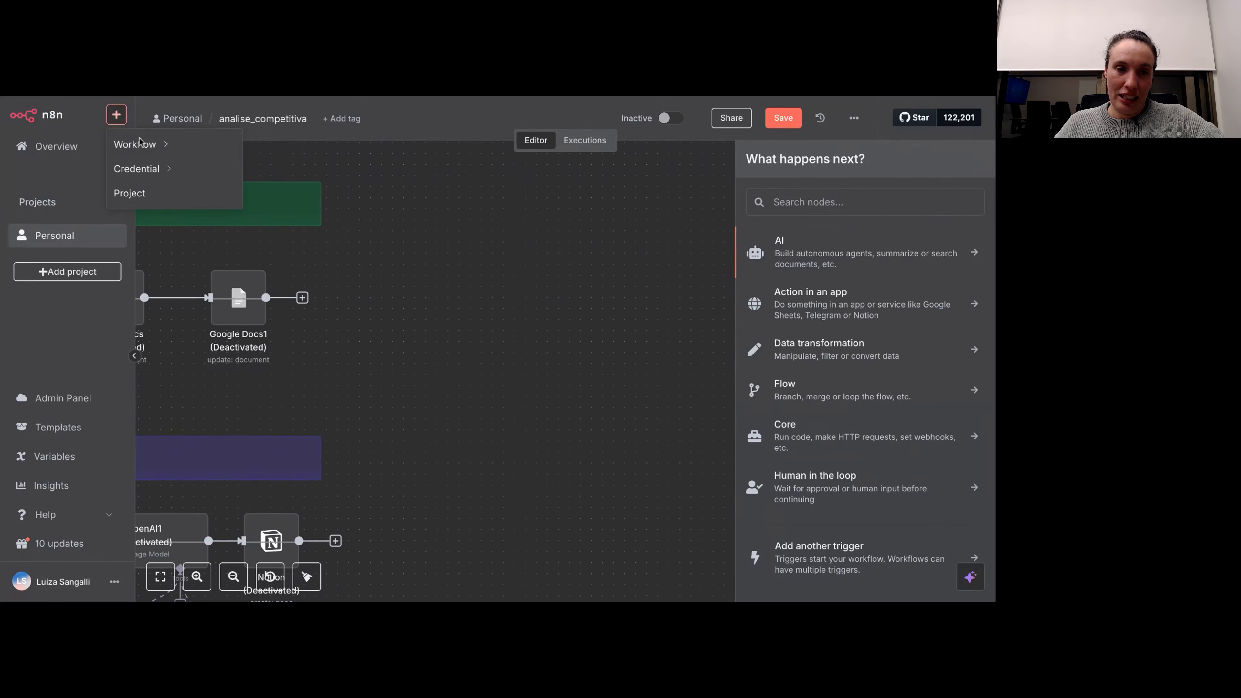
mouse_move(135, 144)
left_click(293, 179)
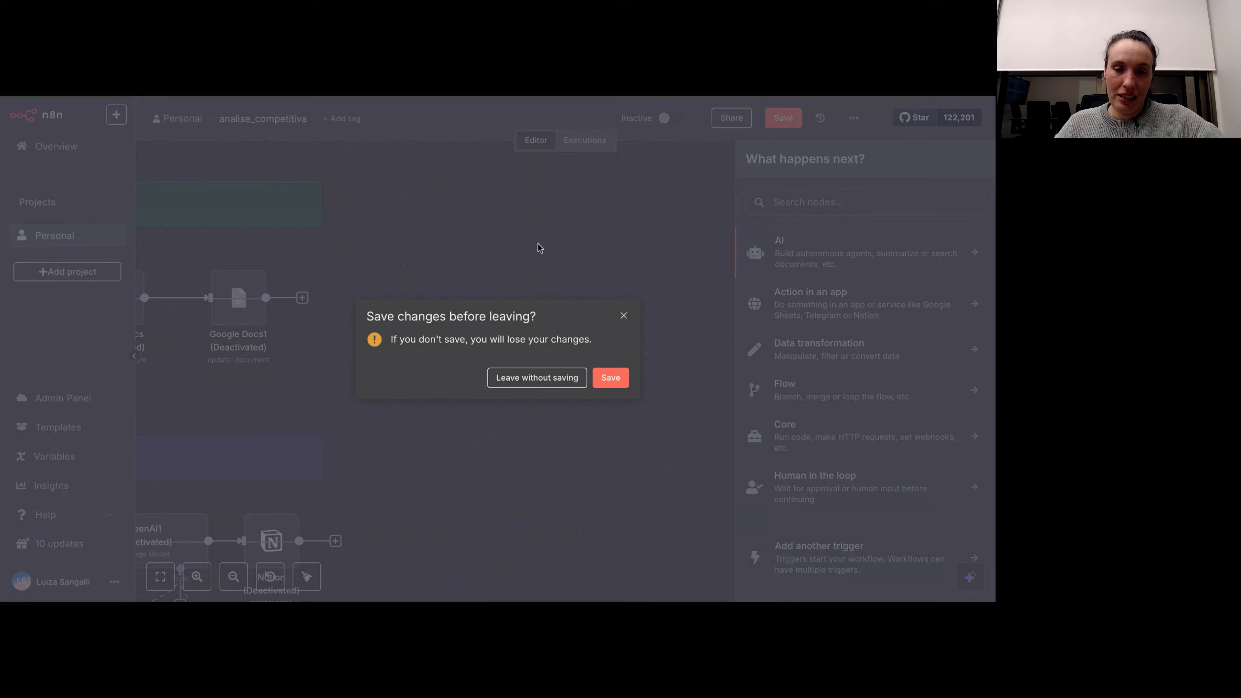
left_click(610, 382)
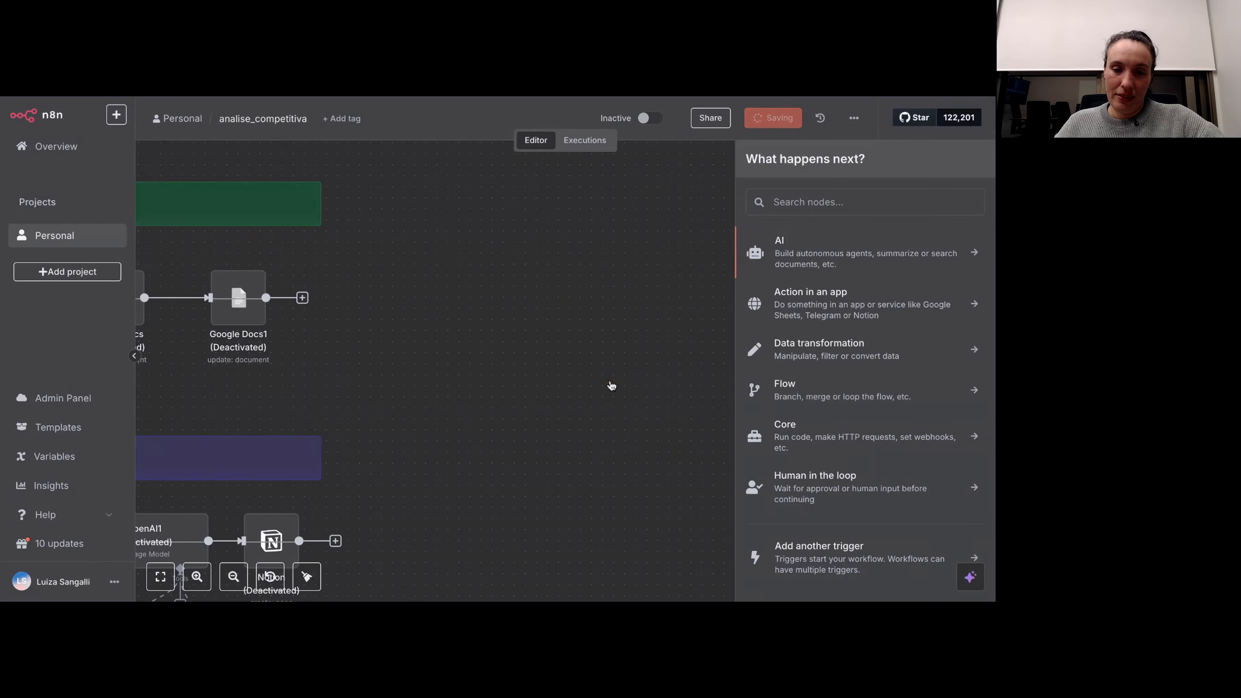
left_click(117, 115)
mouse_move(143, 148)
left_click(290, 180)
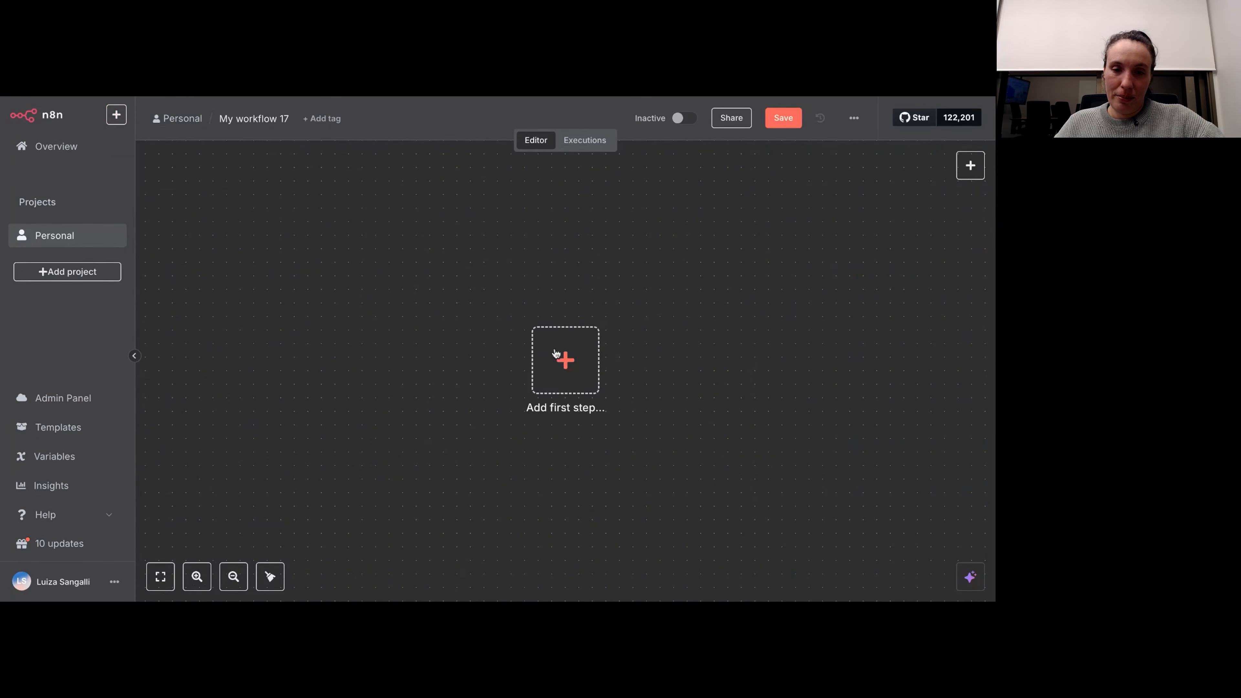
Step: Add a Google Sheets trigger with the On row added event as the new workflow's first step and return to the canvas
left_click(566, 391)
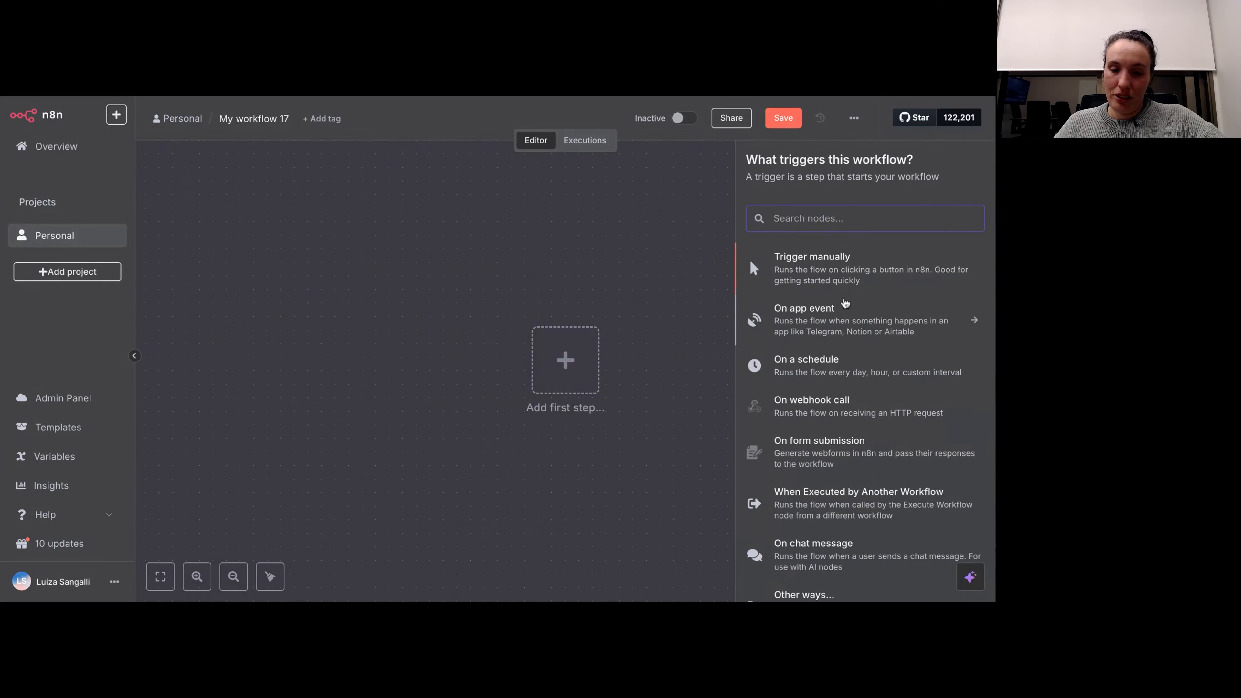
type("sheet")
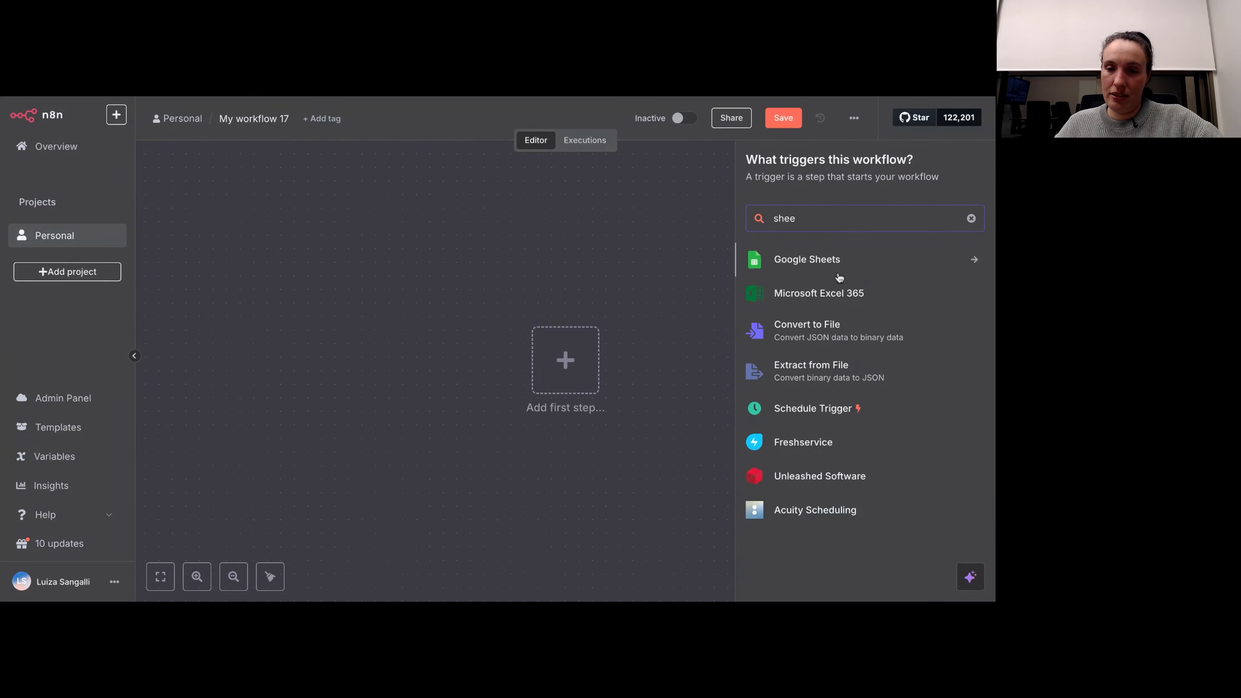
left_click(827, 268)
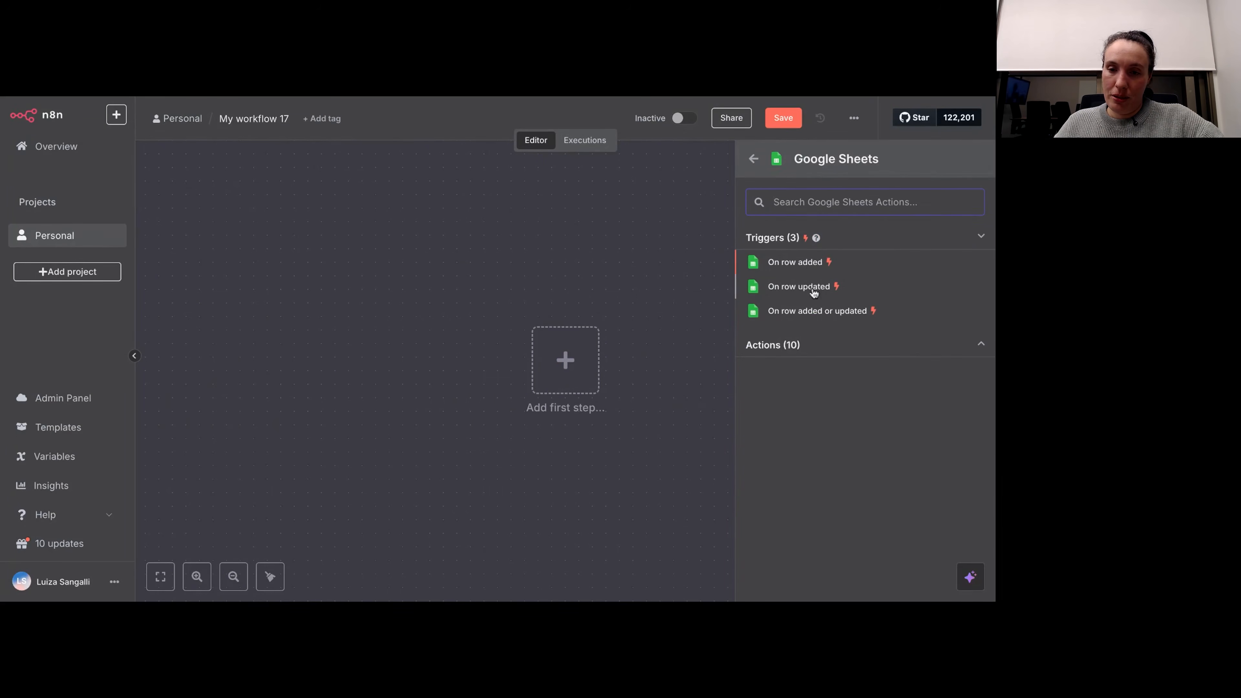
left_click(816, 266)
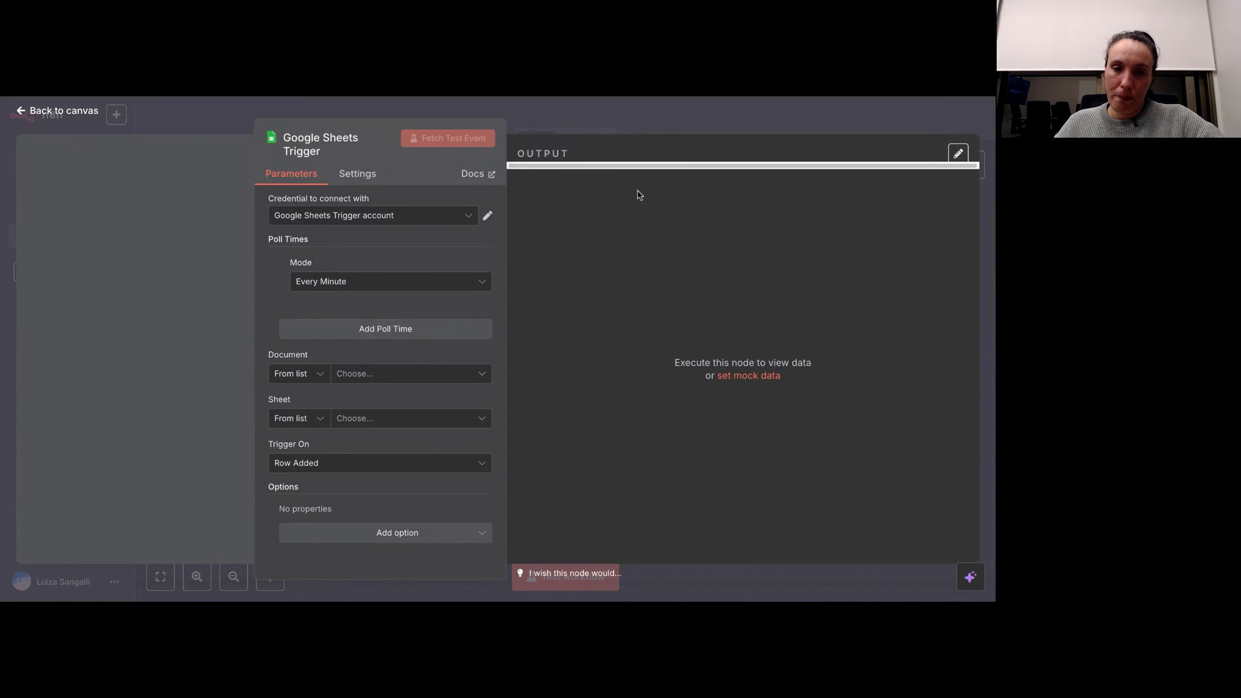
left_click(491, 108)
left_click_drag(727, 383, 554, 321)
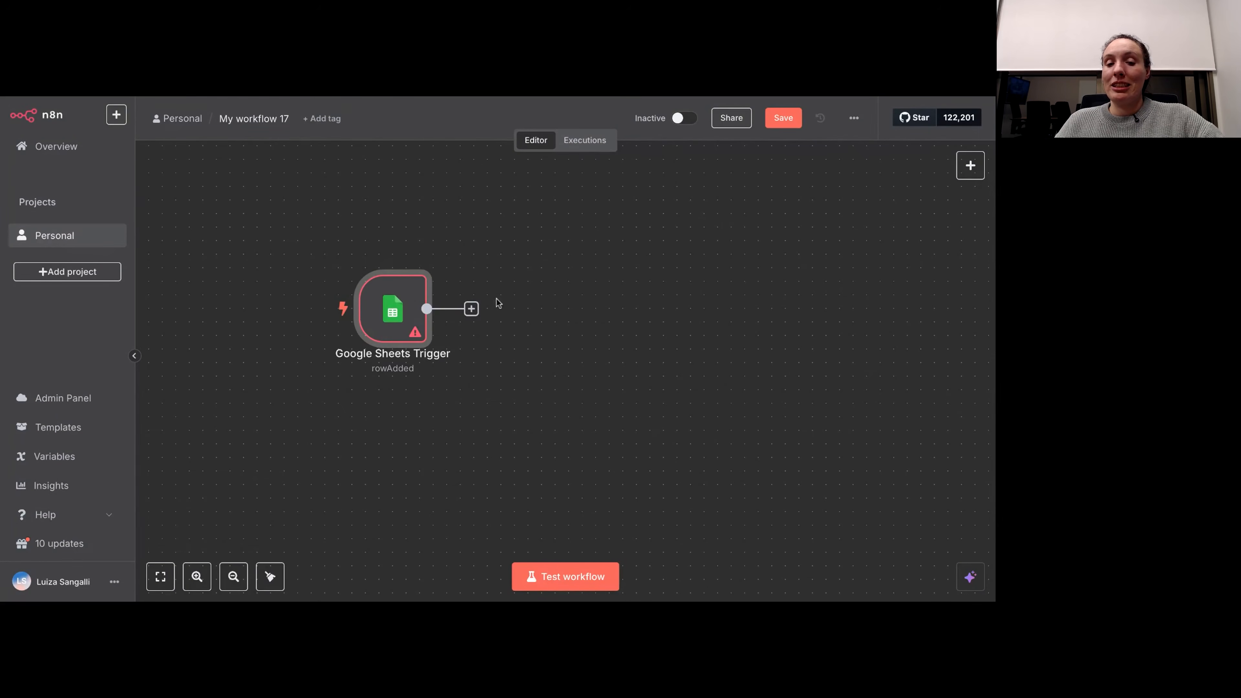
mouse_move(410, 294)
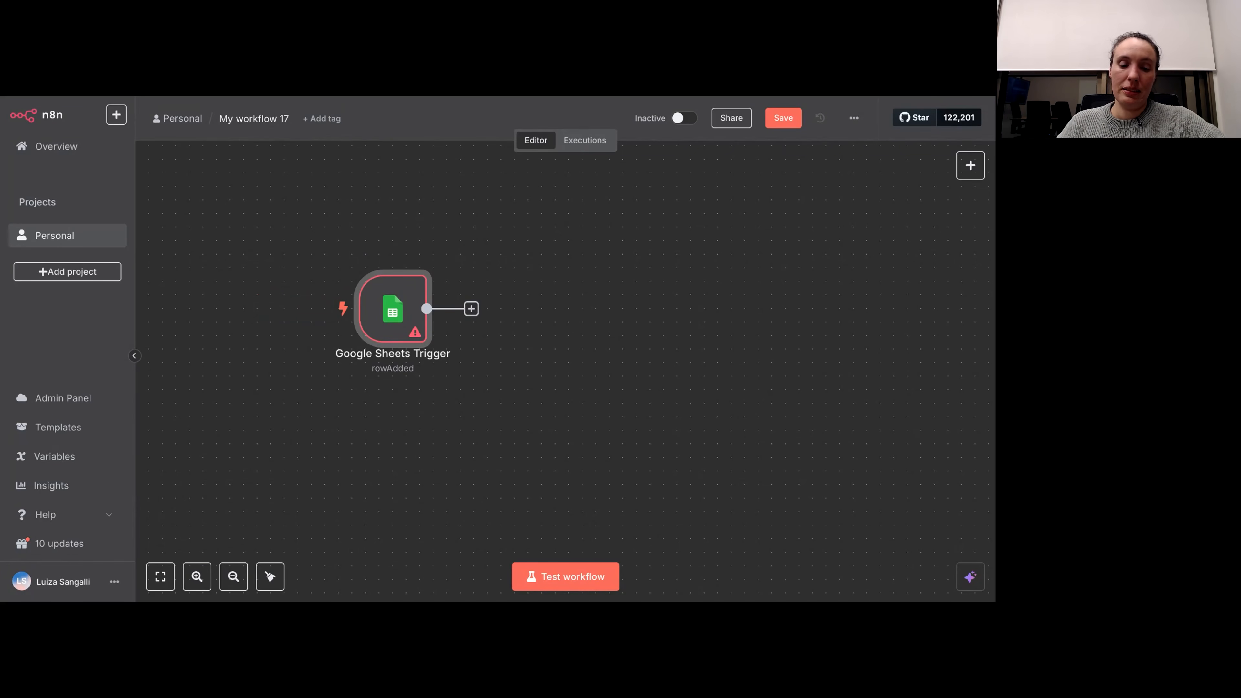
scroll(515, 331, "up", 5)
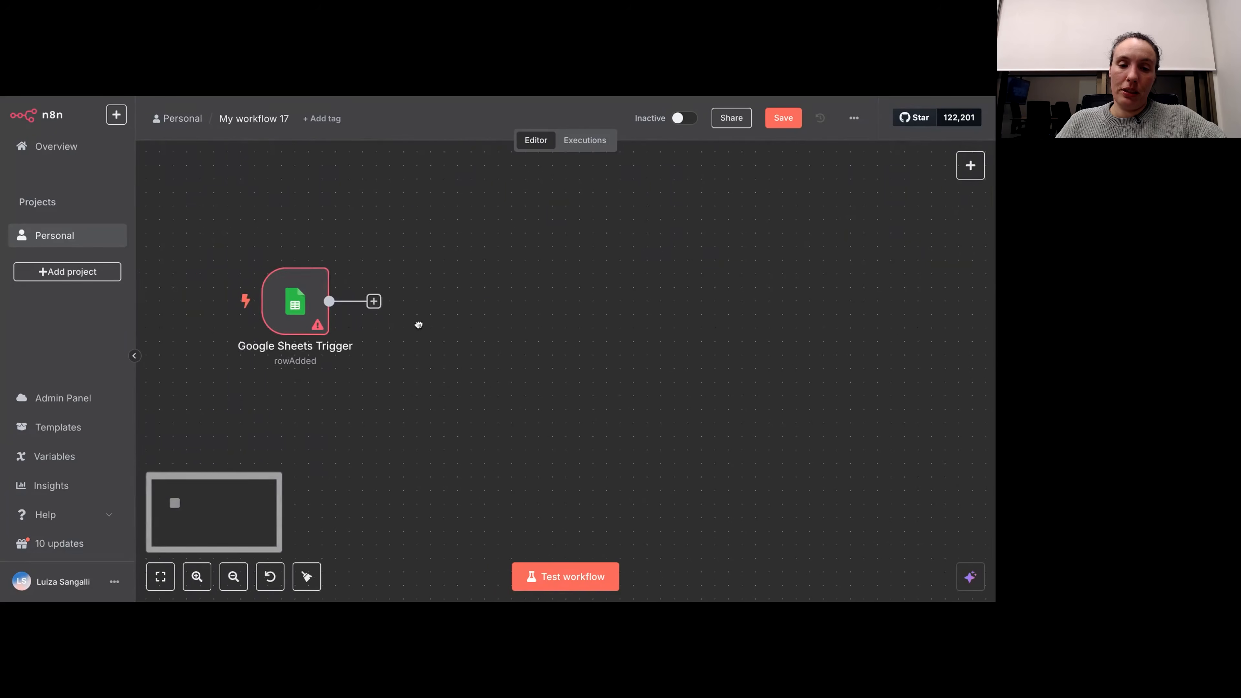
Step: Set the Google Sheets trigger's document to concorrentes and its sheet to Página1, then return to the canvas
left_click_drag(315, 319, 468, 324)
scroll(467, 323, "down", 2)
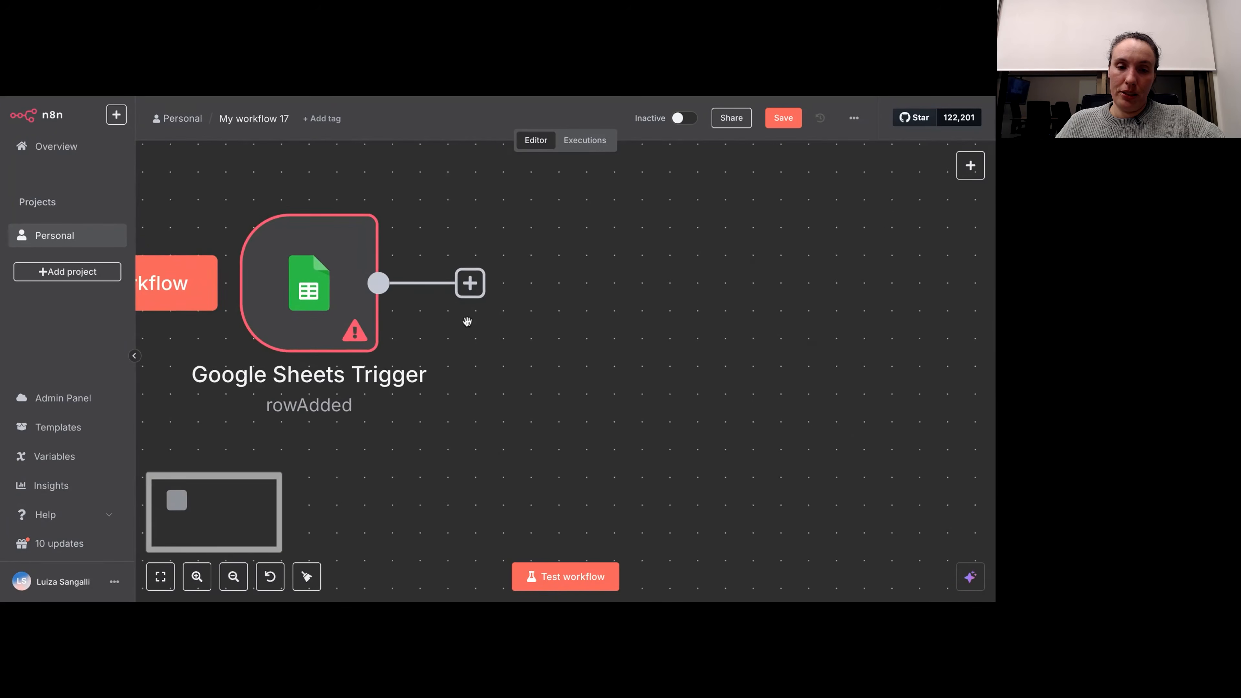
scroll(381, 303, "down", 2)
double_click(353, 299)
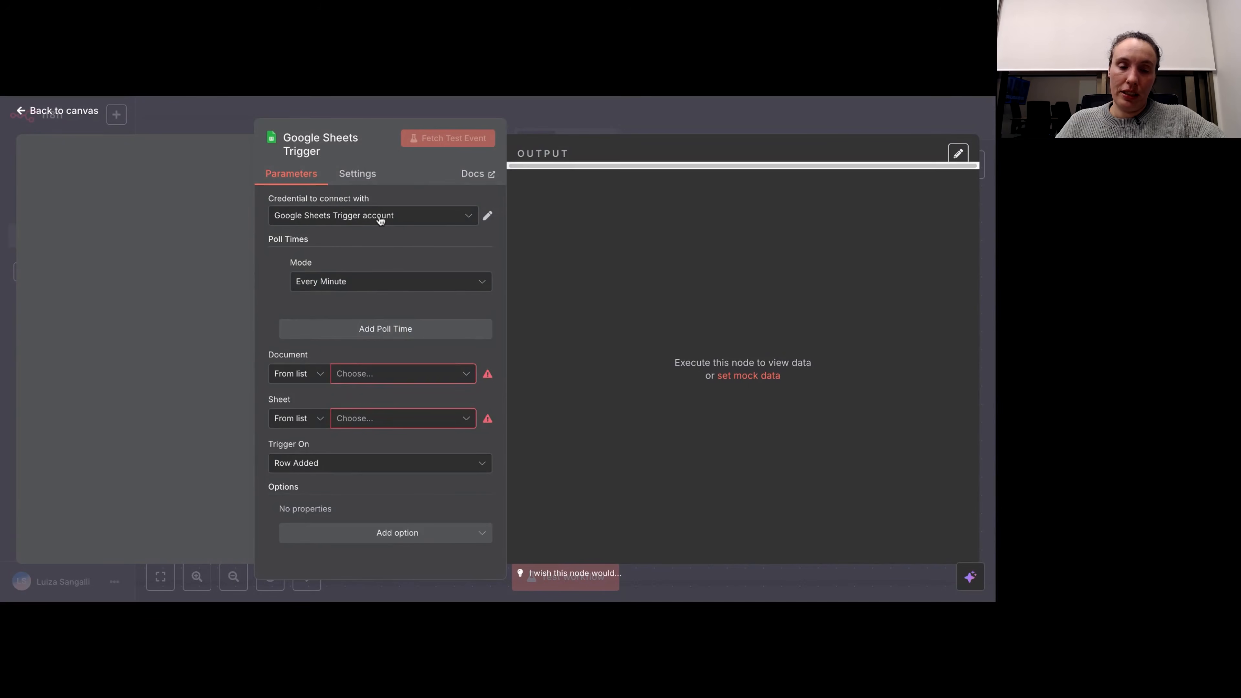
left_click(403, 375)
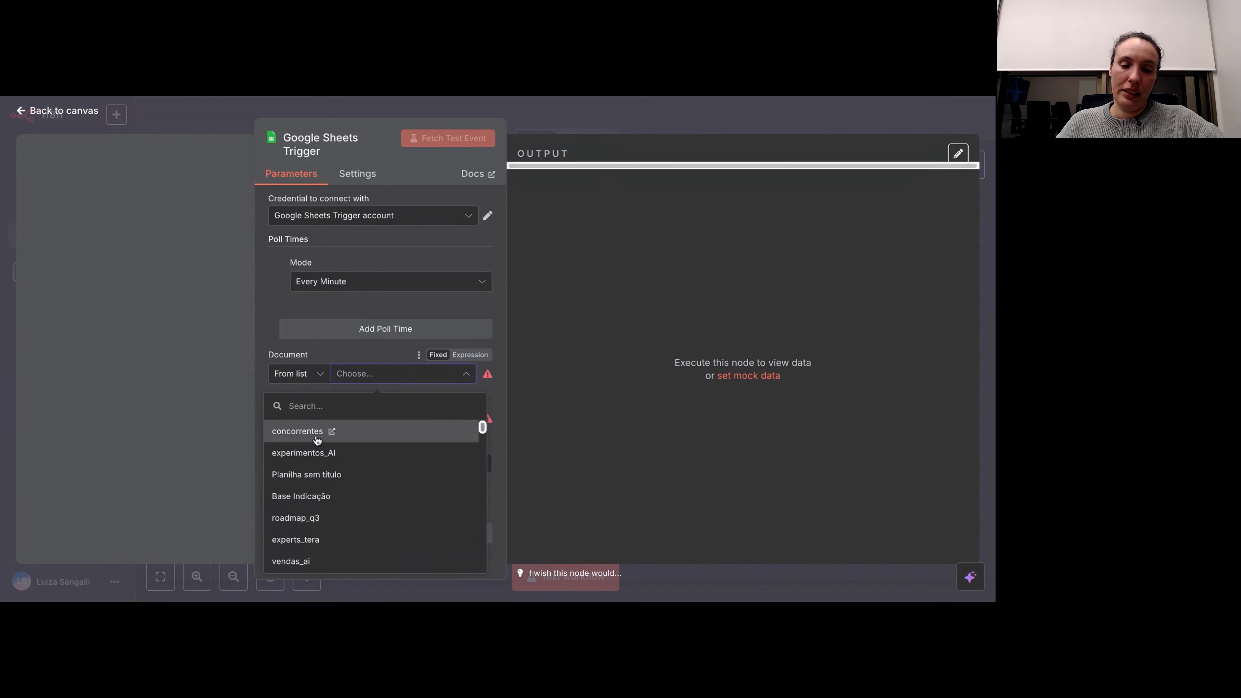
left_click(316, 439)
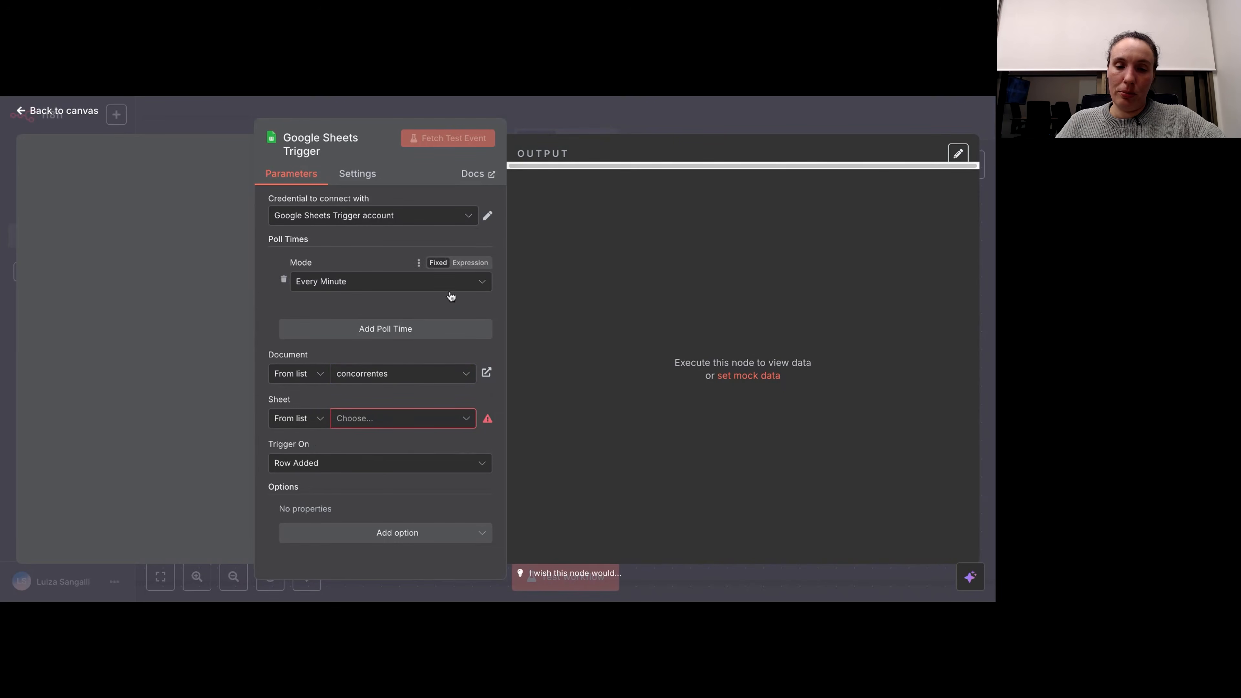
left_click(391, 420)
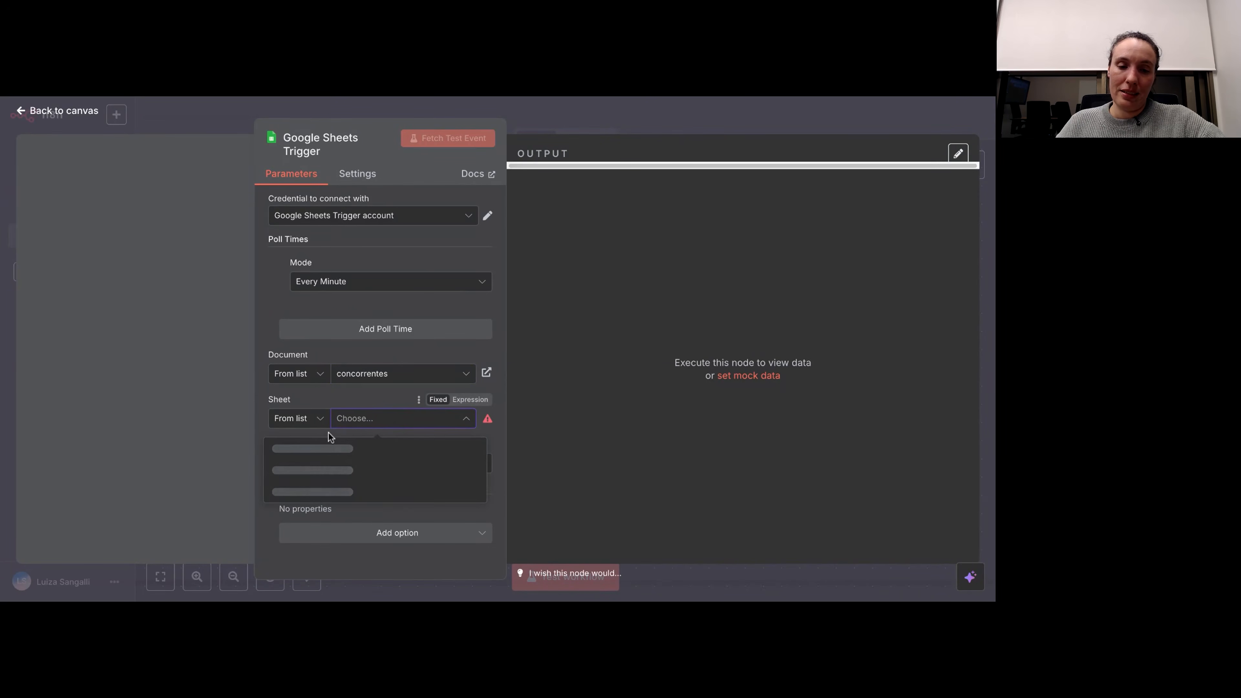
left_click(318, 451)
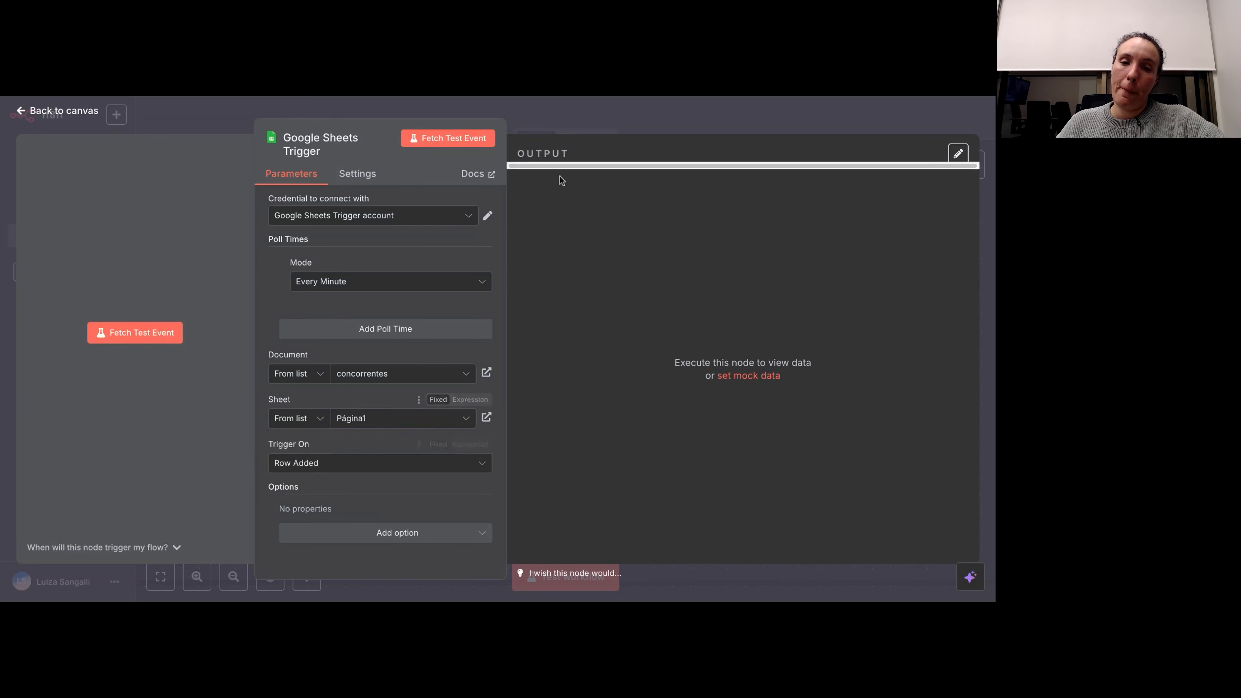
left_click(535, 115)
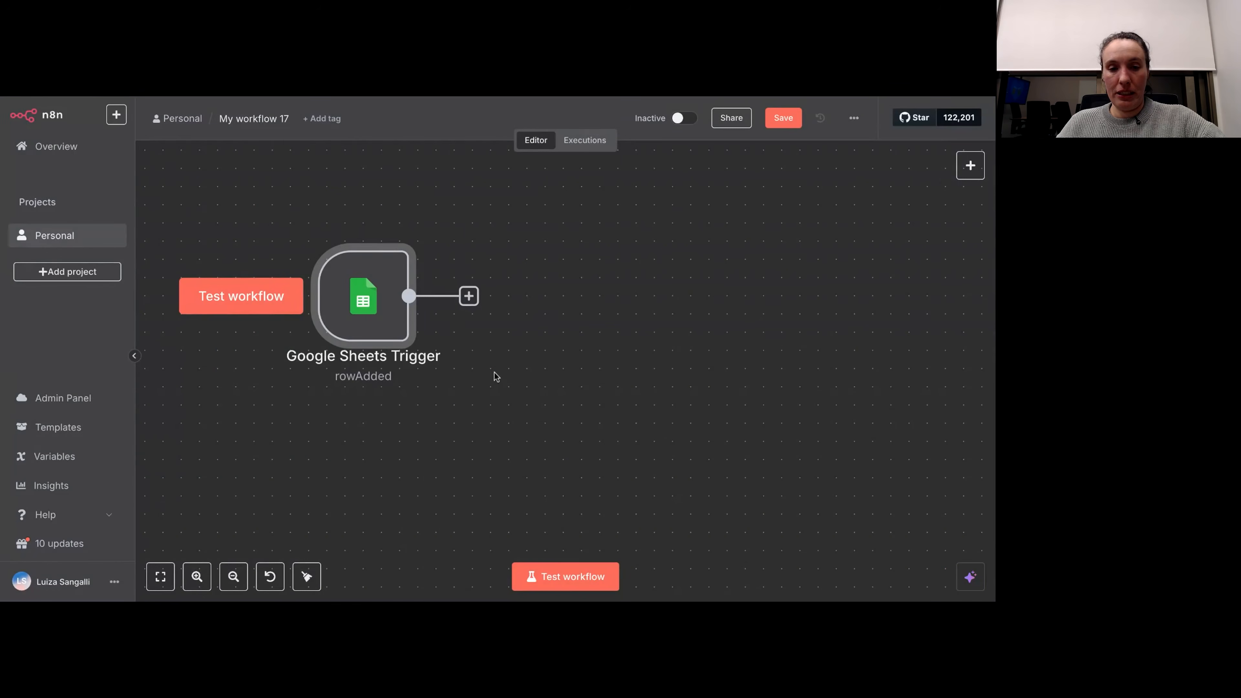
Step: Reopen the Google Sheets trigger to review its parameters and return to the canvas
scroll(495, 376, "down", 5)
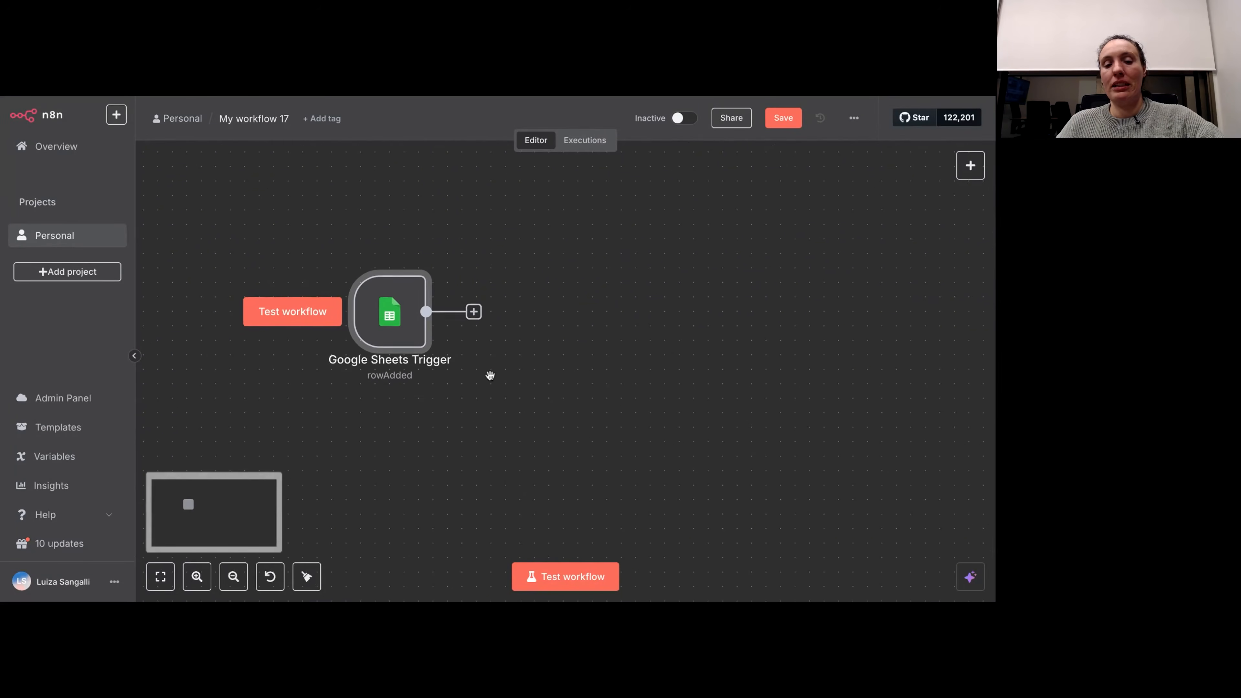
scroll(548, 358, "down", 2)
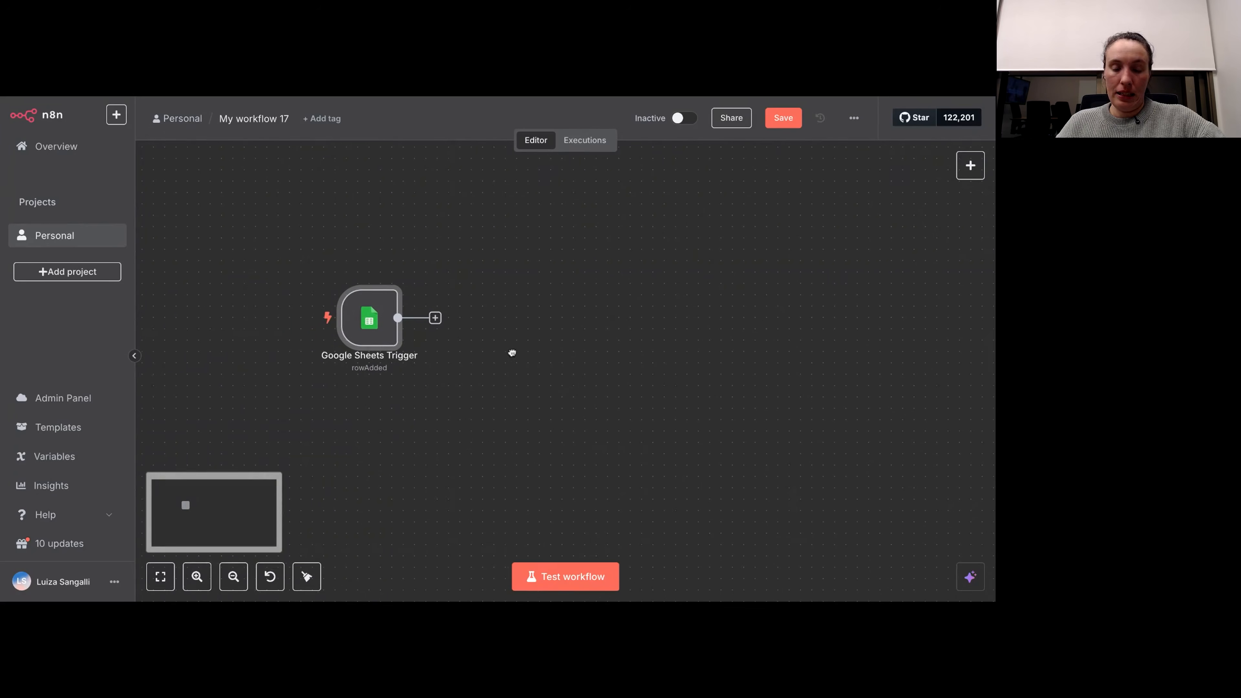
mouse_move(297, 325)
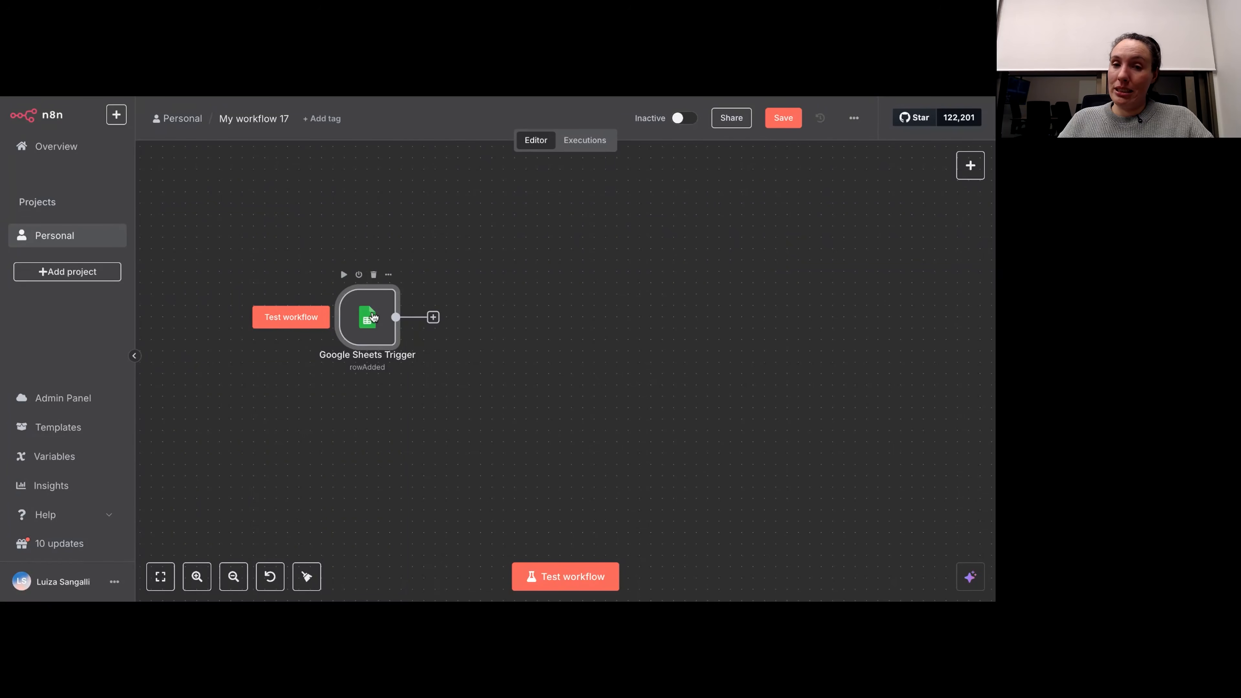
double_click(373, 317)
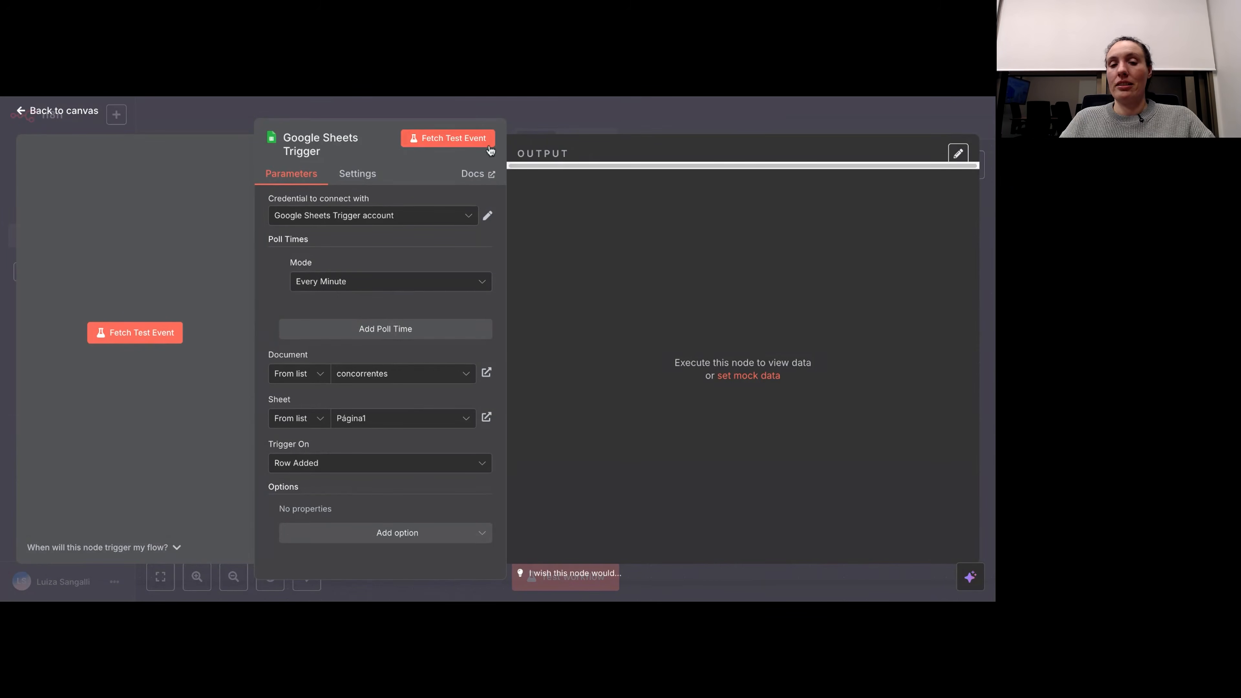
left_click(537, 125)
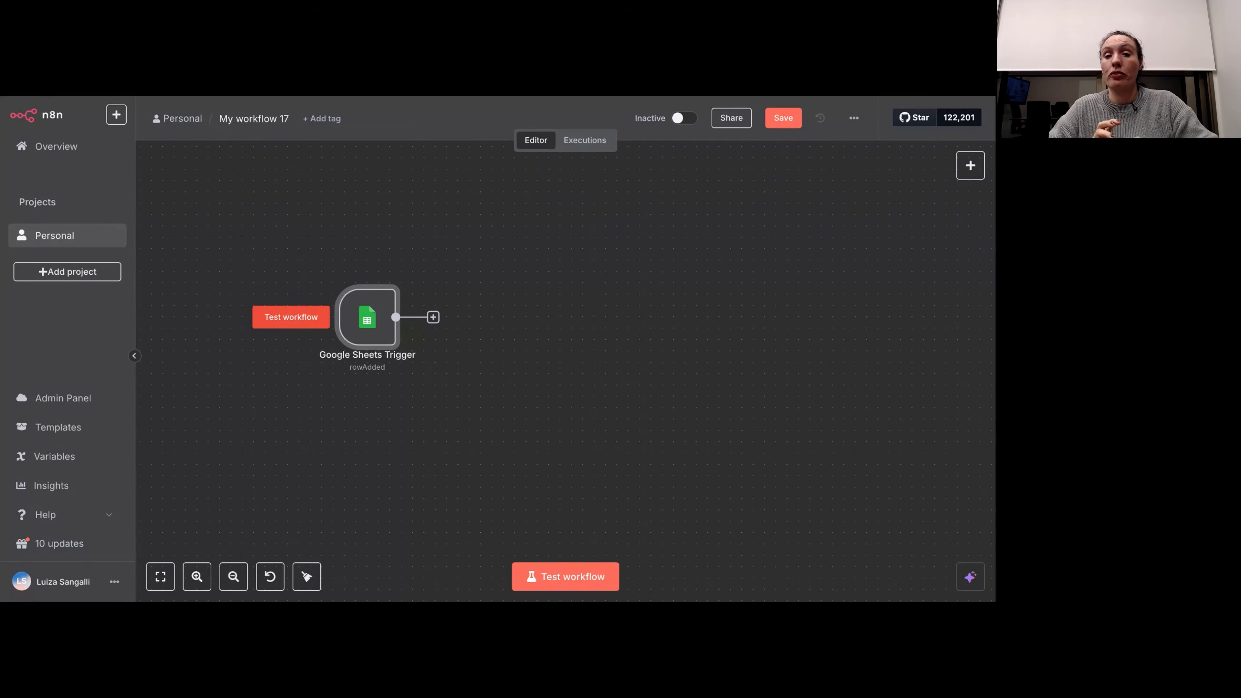
Step: Save the workflow with the Google Sheets trigger test-run, and inspect the rows in the trigger's output
mouse_move(372, 307)
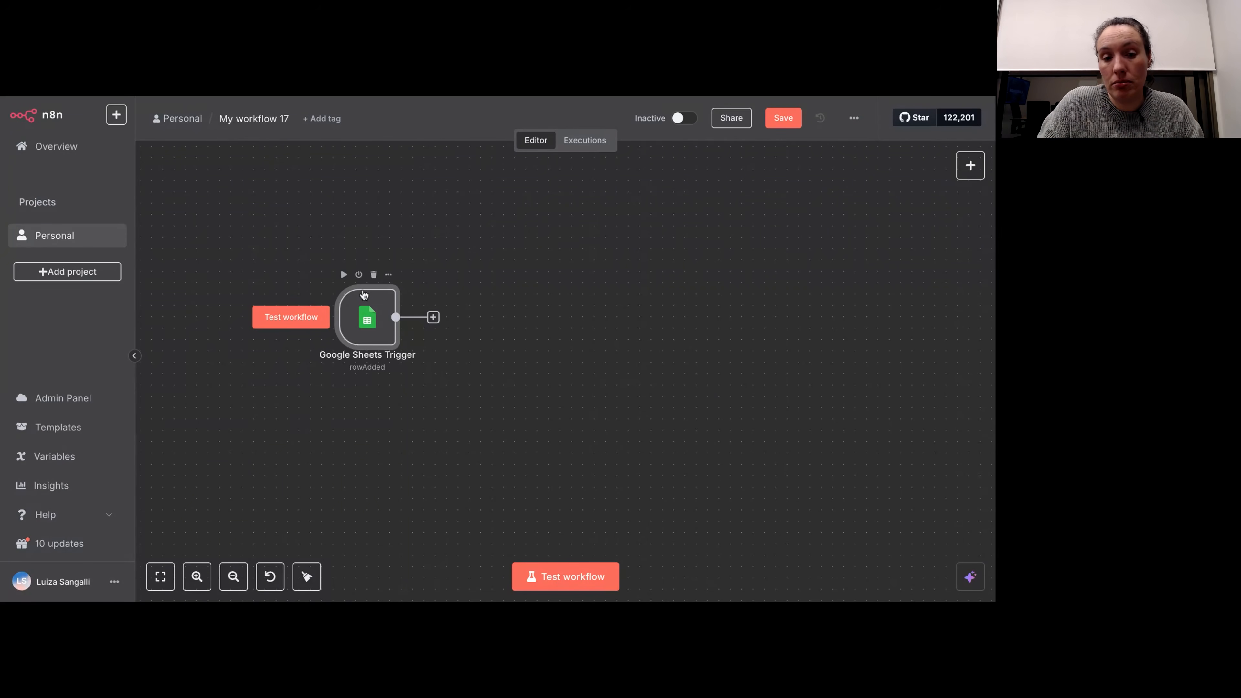
key("ctrl+s")
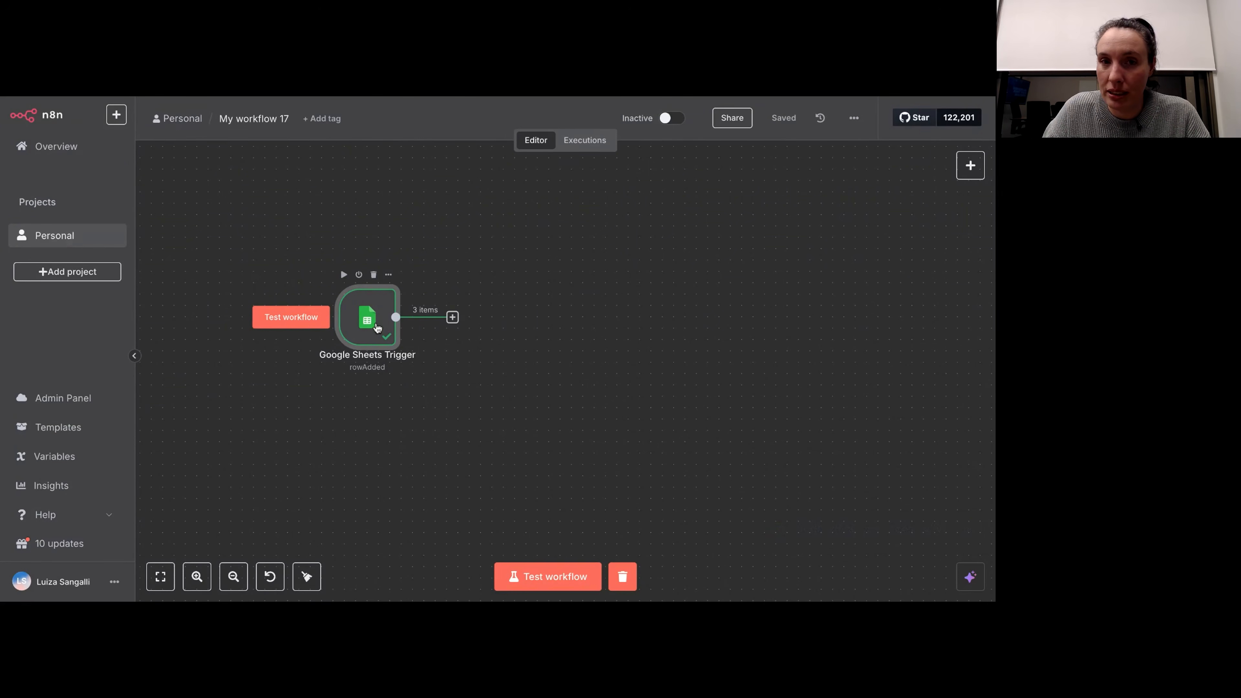
double_click(367, 317)
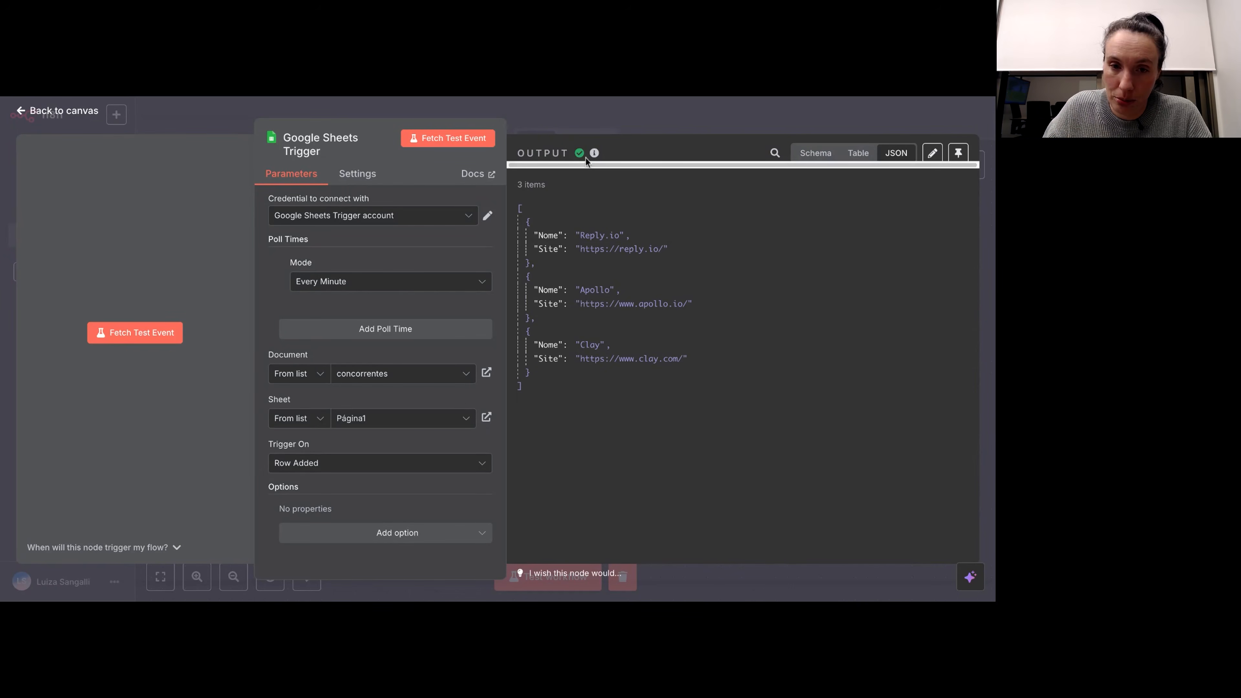
left_click(580, 127)
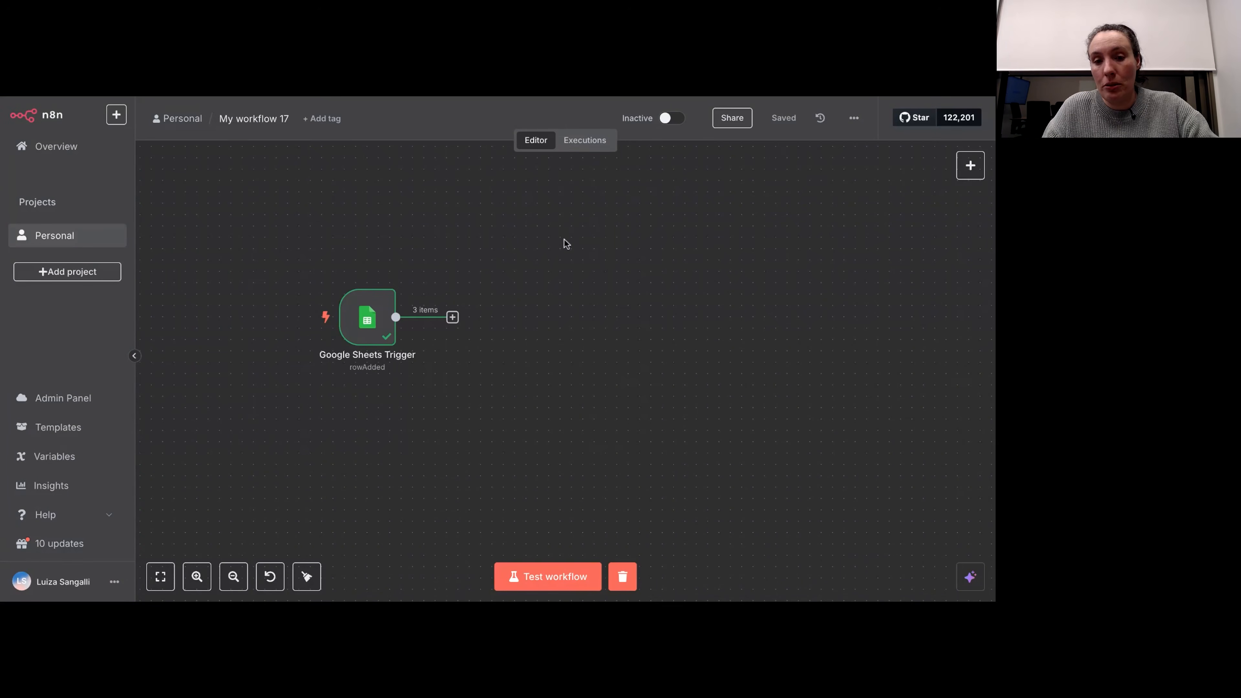
Step: Search for gpt as the node following the Google Sheets trigger and open OpenAI's list of actions
left_click_drag(567, 243, 524, 218)
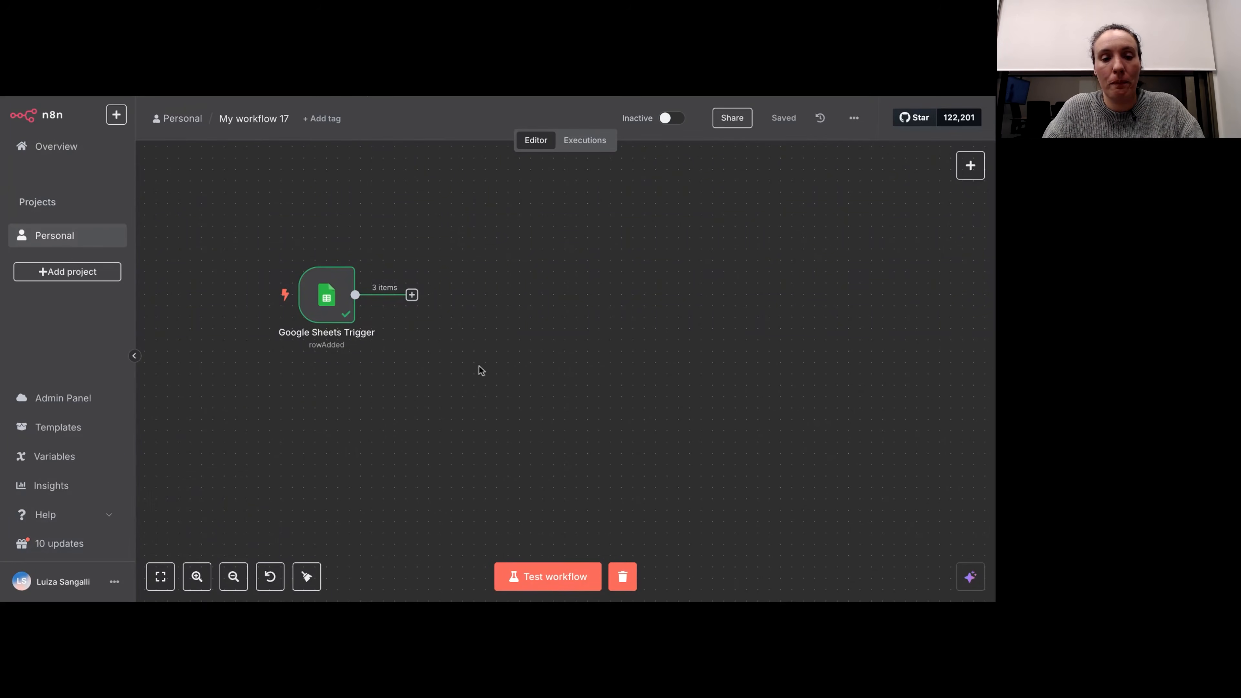
left_click(412, 296)
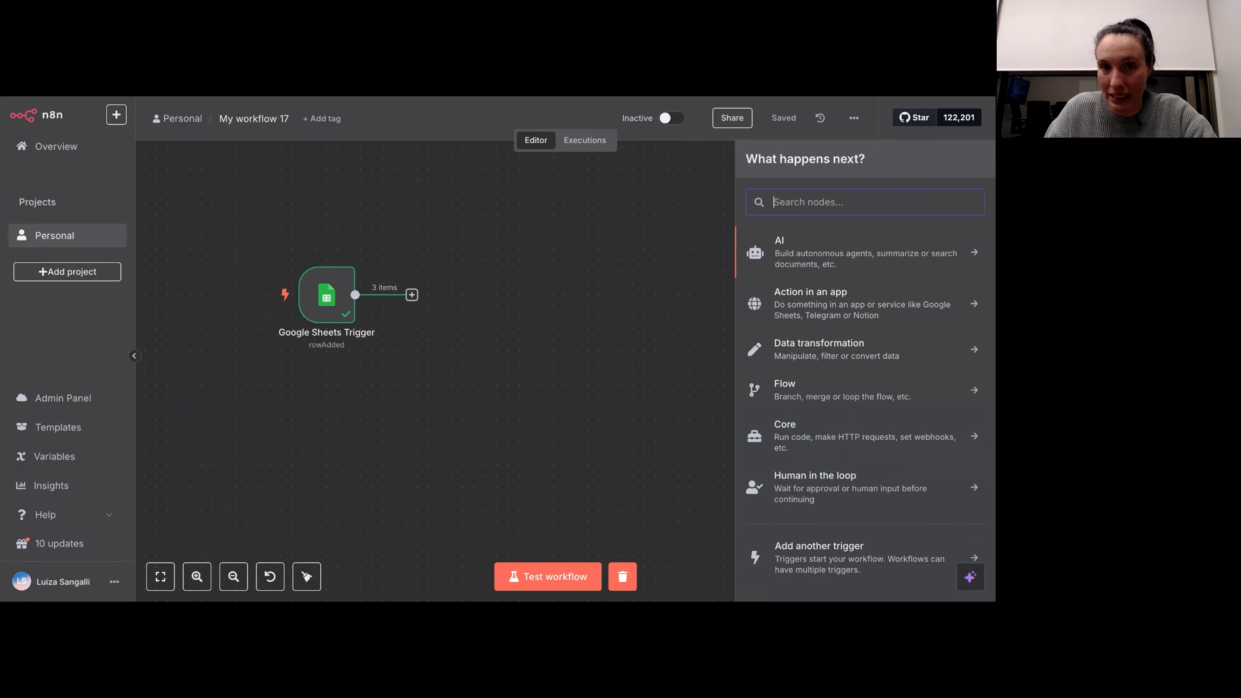
type("gpt")
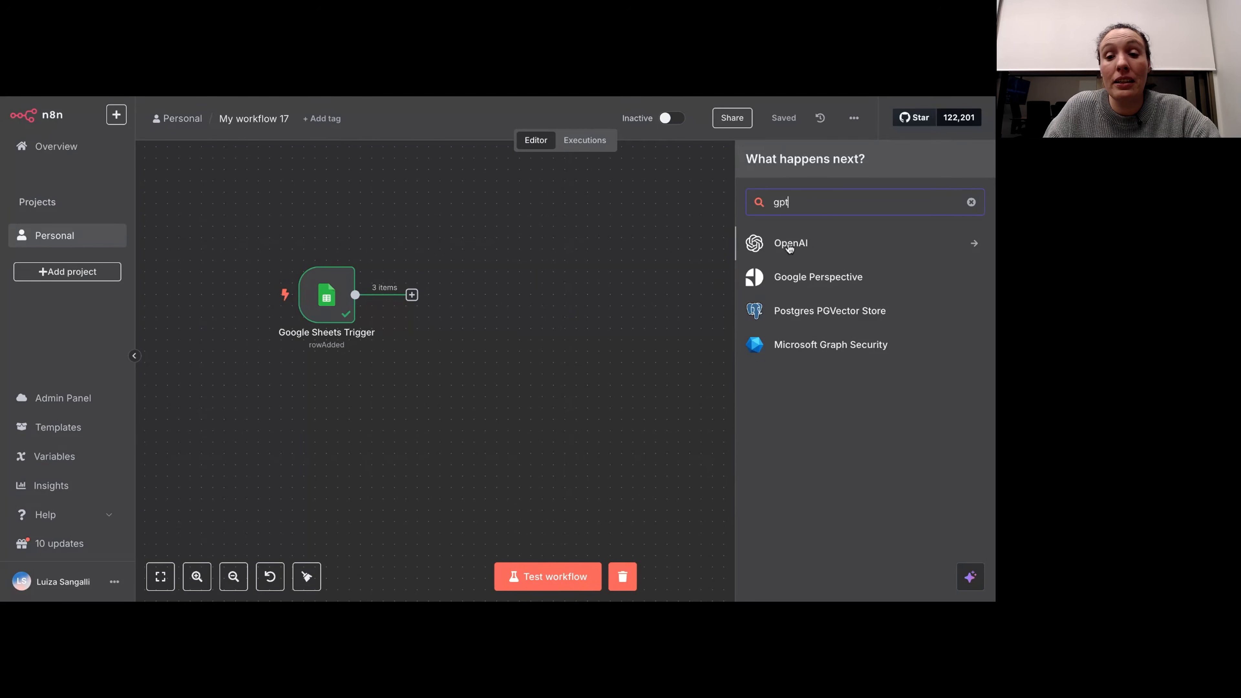
left_click(789, 244)
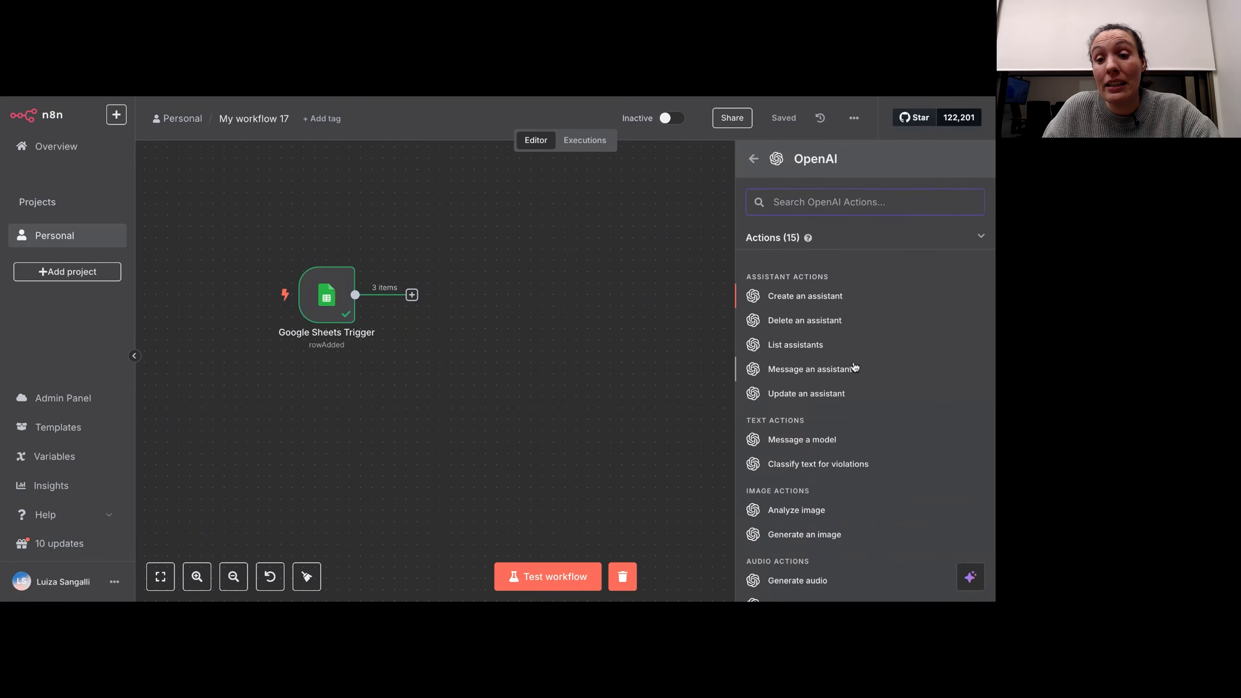
Step: Examine the OpenAI actions available for assistants, text, images, audio and files
scroll(854, 367, "down", 1)
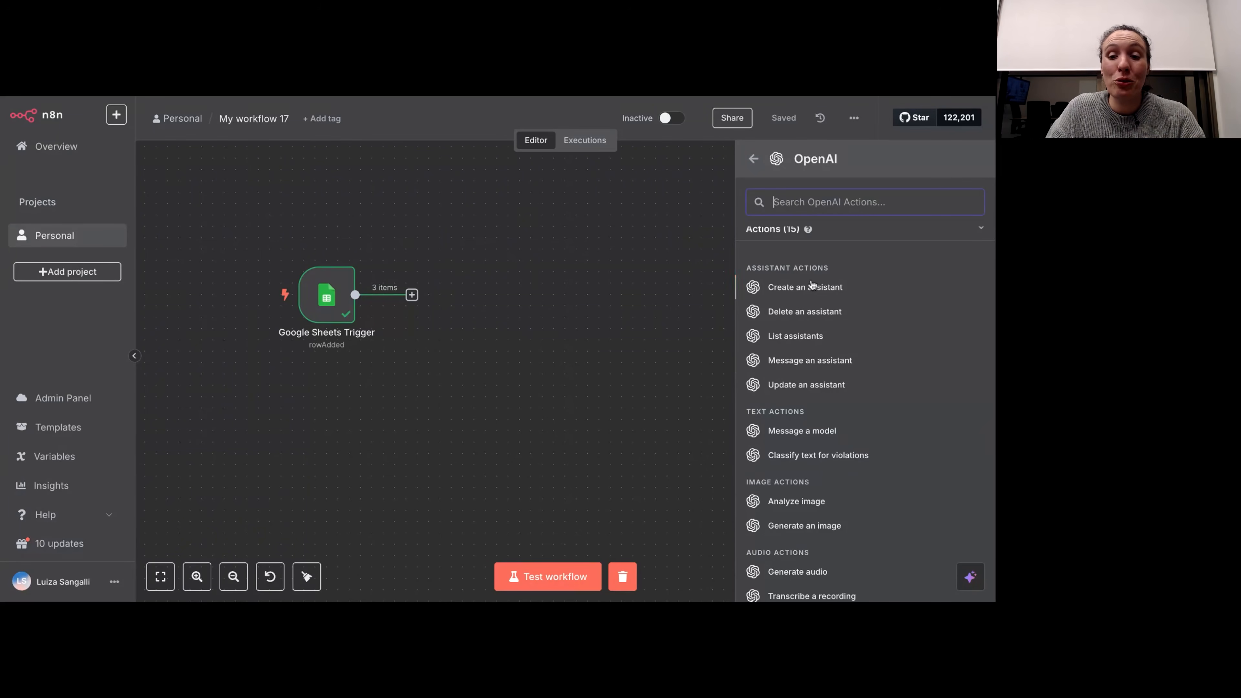
scroll(846, 403, "down", 1)
scroll(846, 401, "down", 1)
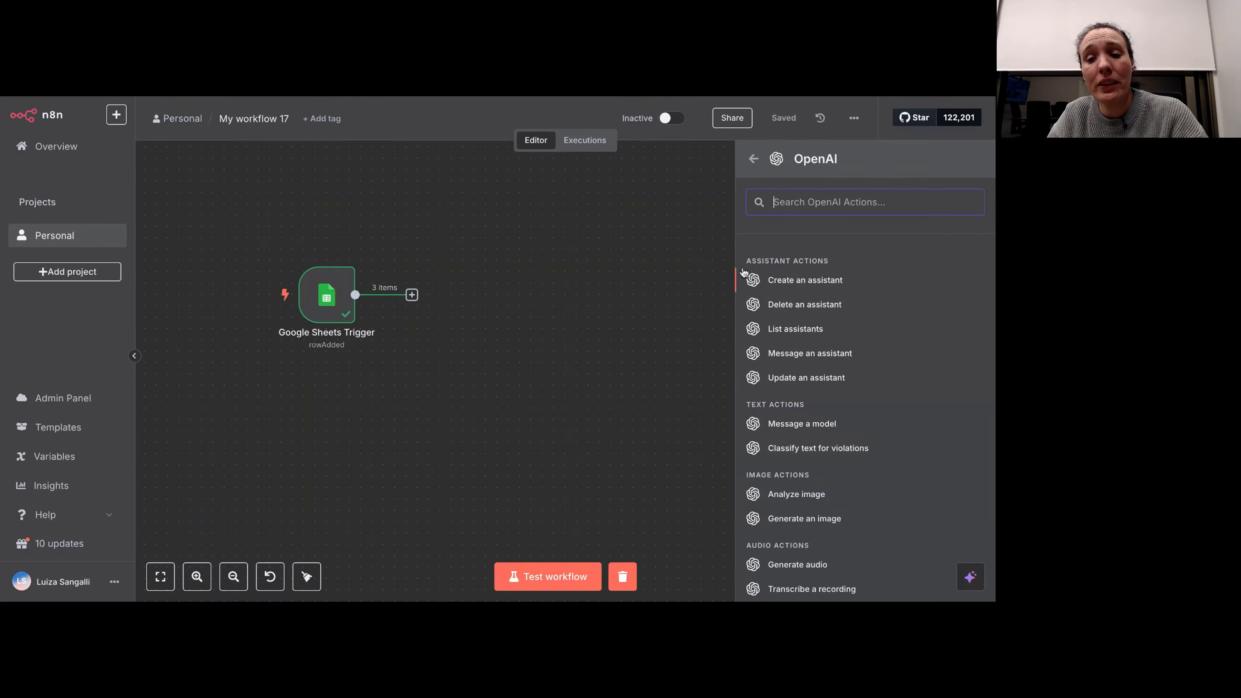
scroll(874, 376, "down", 1)
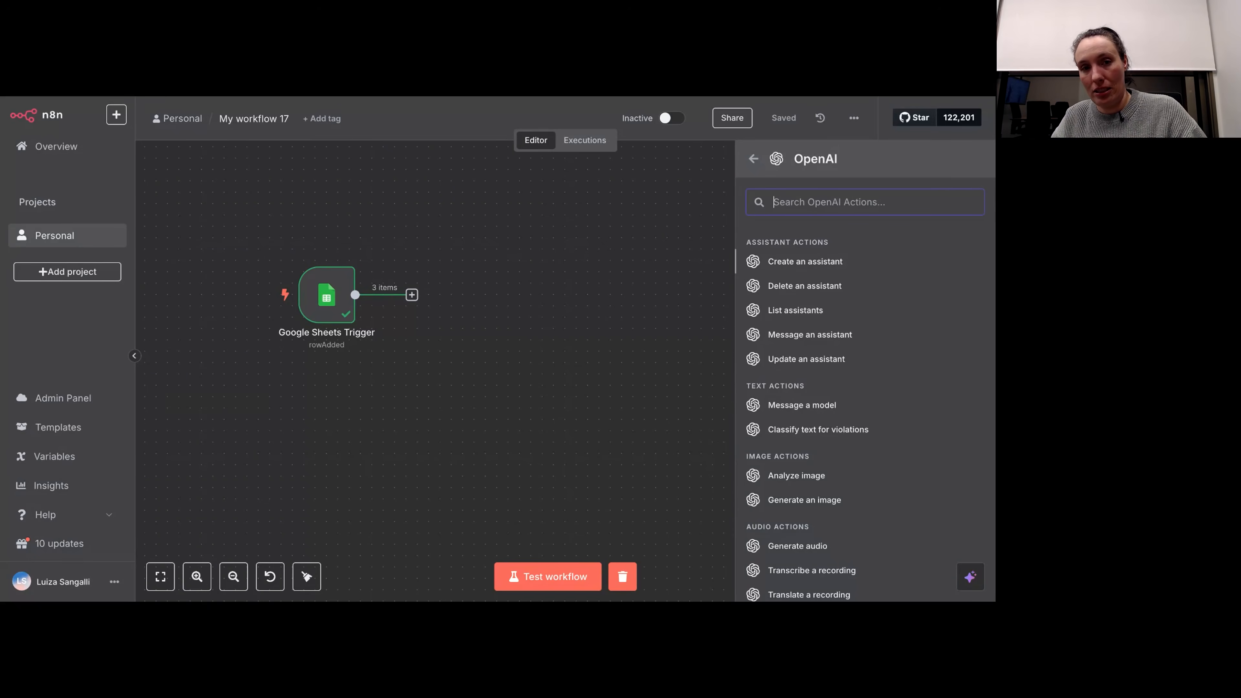
scroll(857, 415, "down", 1)
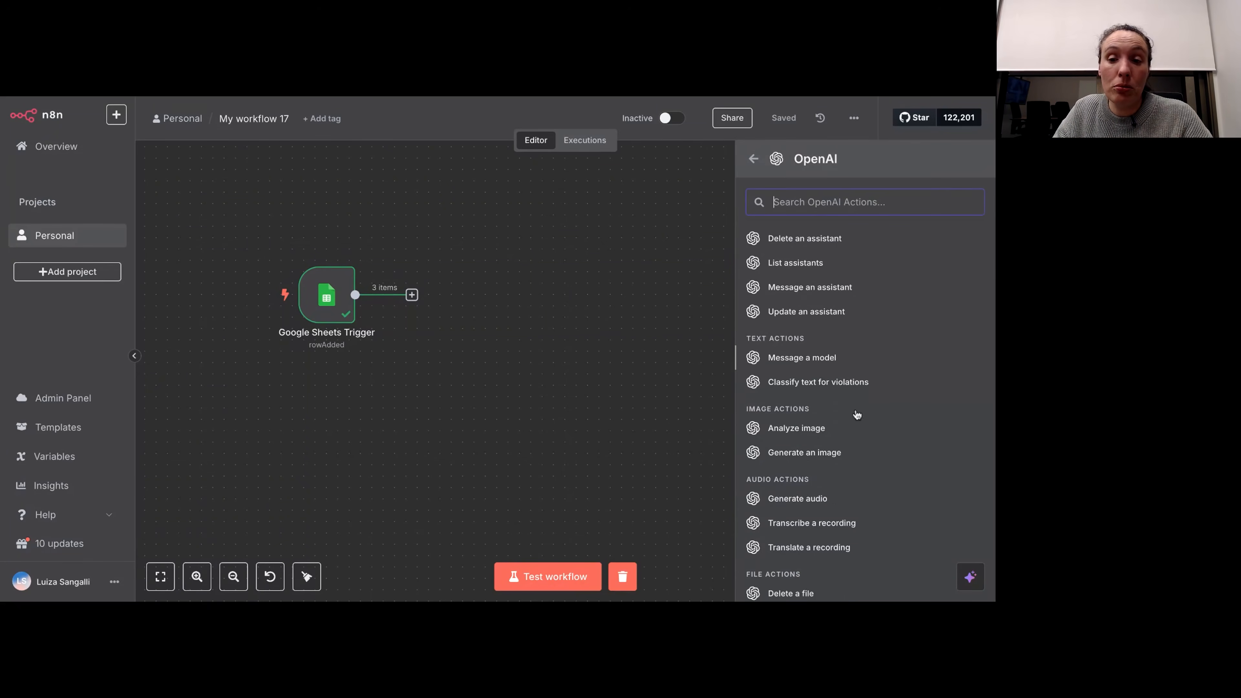
scroll(857, 415, "down", 1)
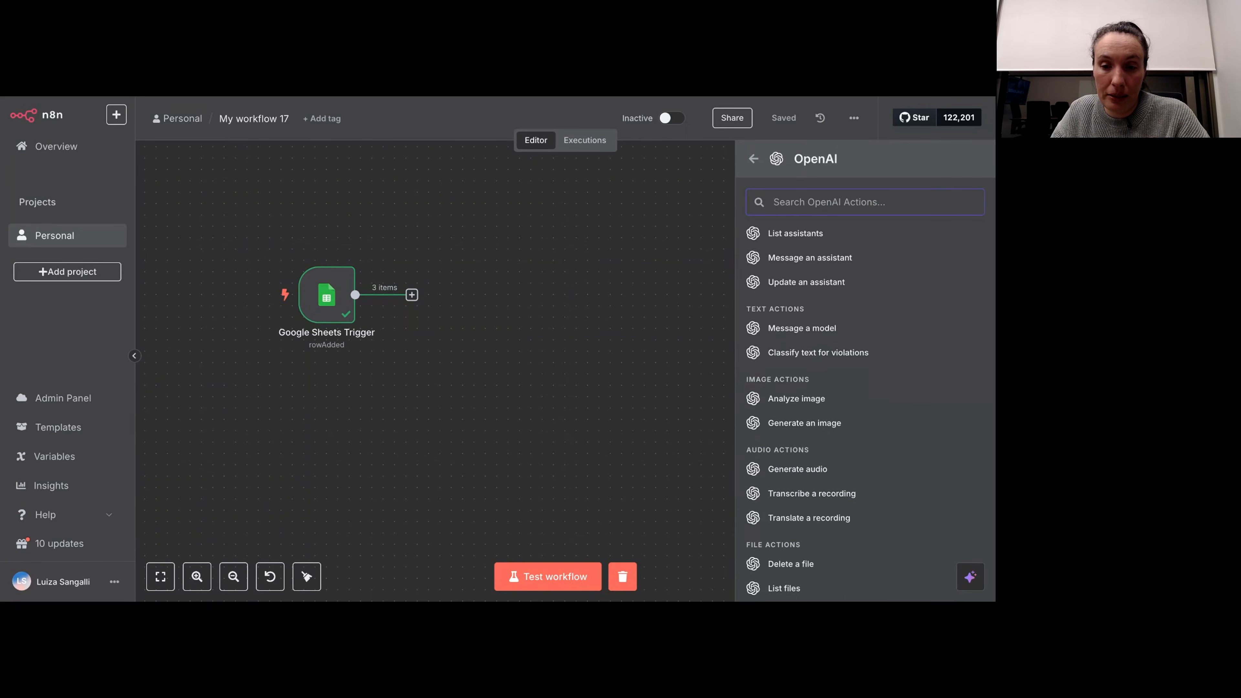
scroll(879, 392, "down", 1)
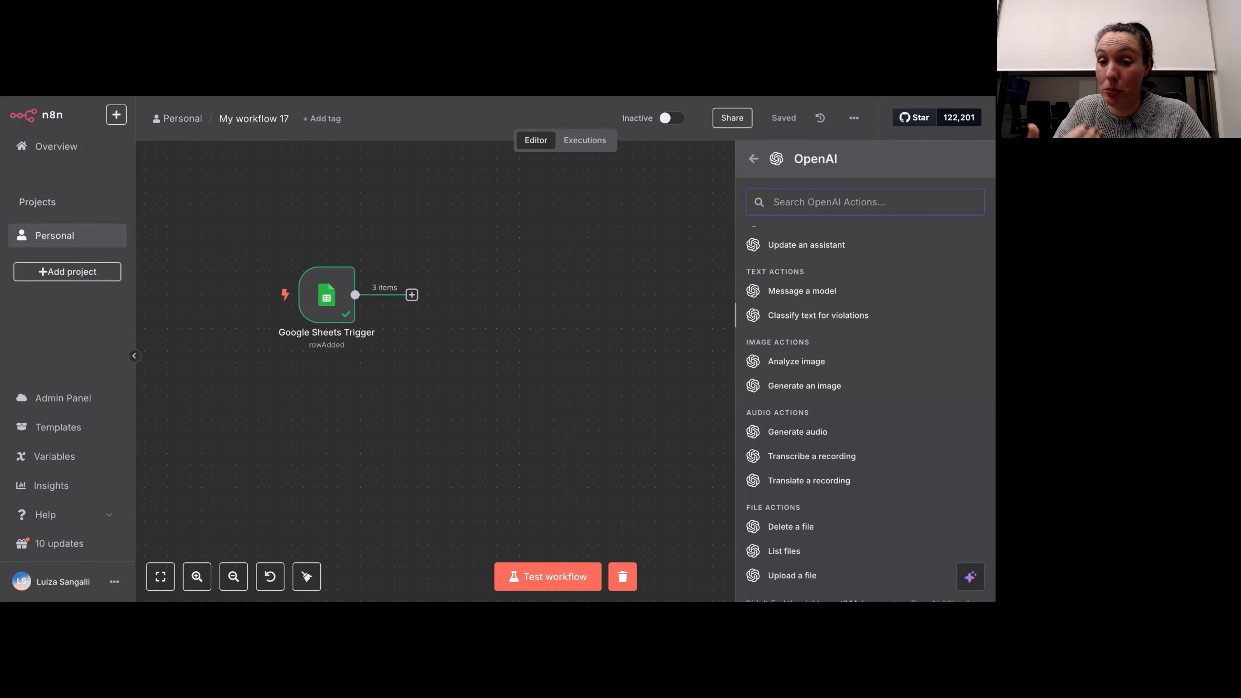
scroll(865, 391, "down", 2)
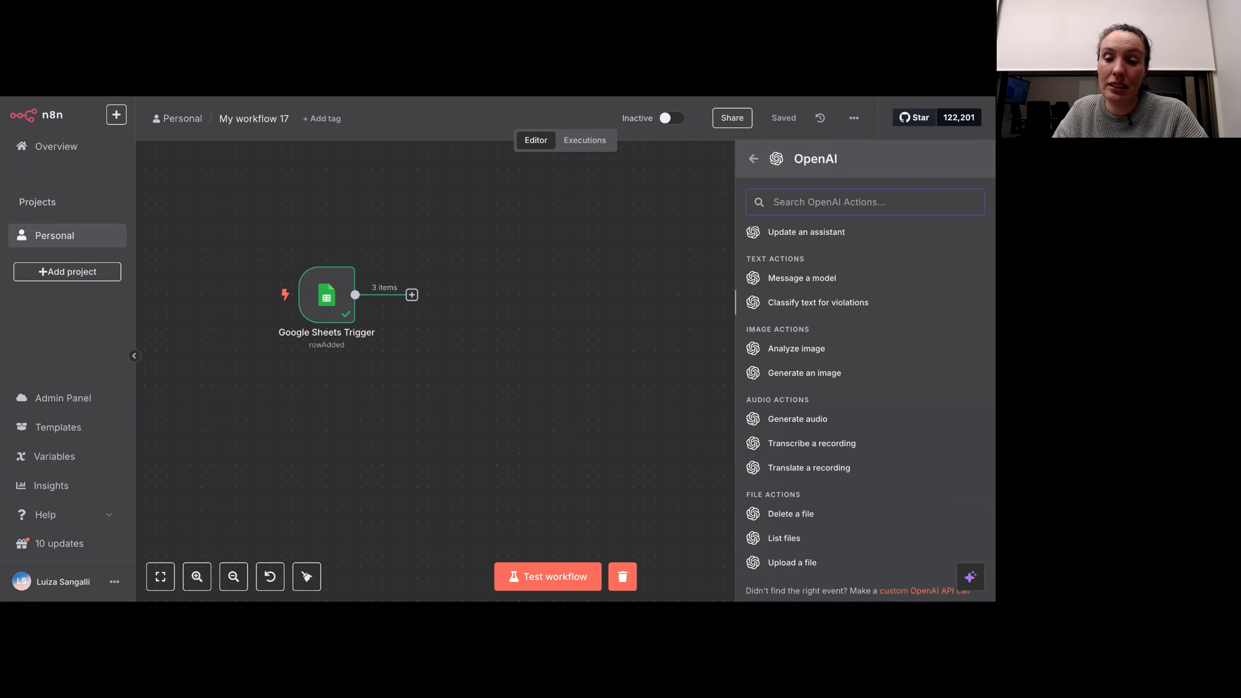
scroll(831, 323, "down", 1)
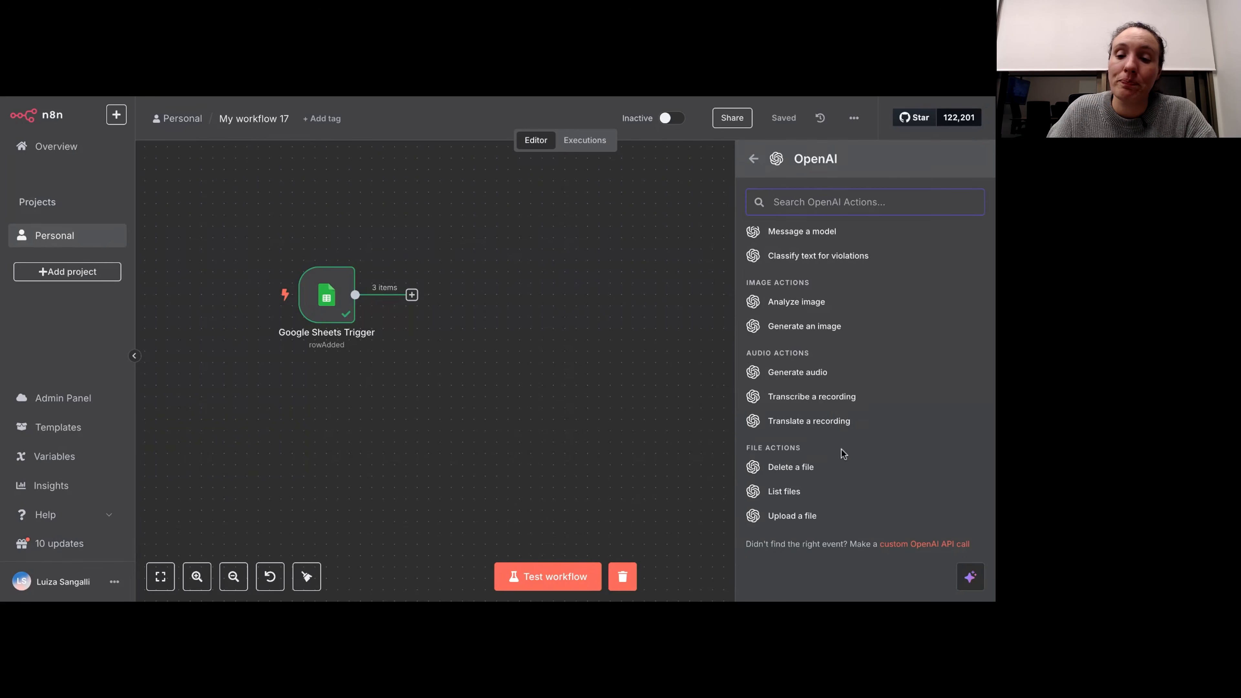
scroll(841, 454, "down", 1)
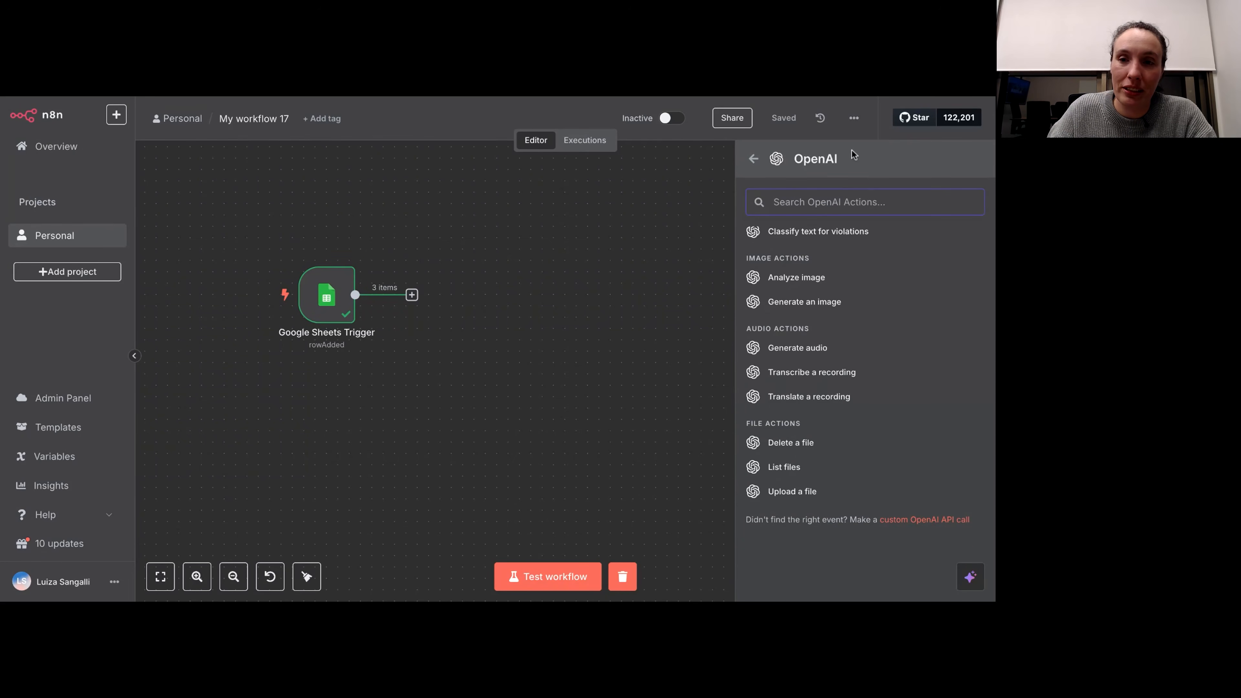
scroll(828, 415, "up", 5)
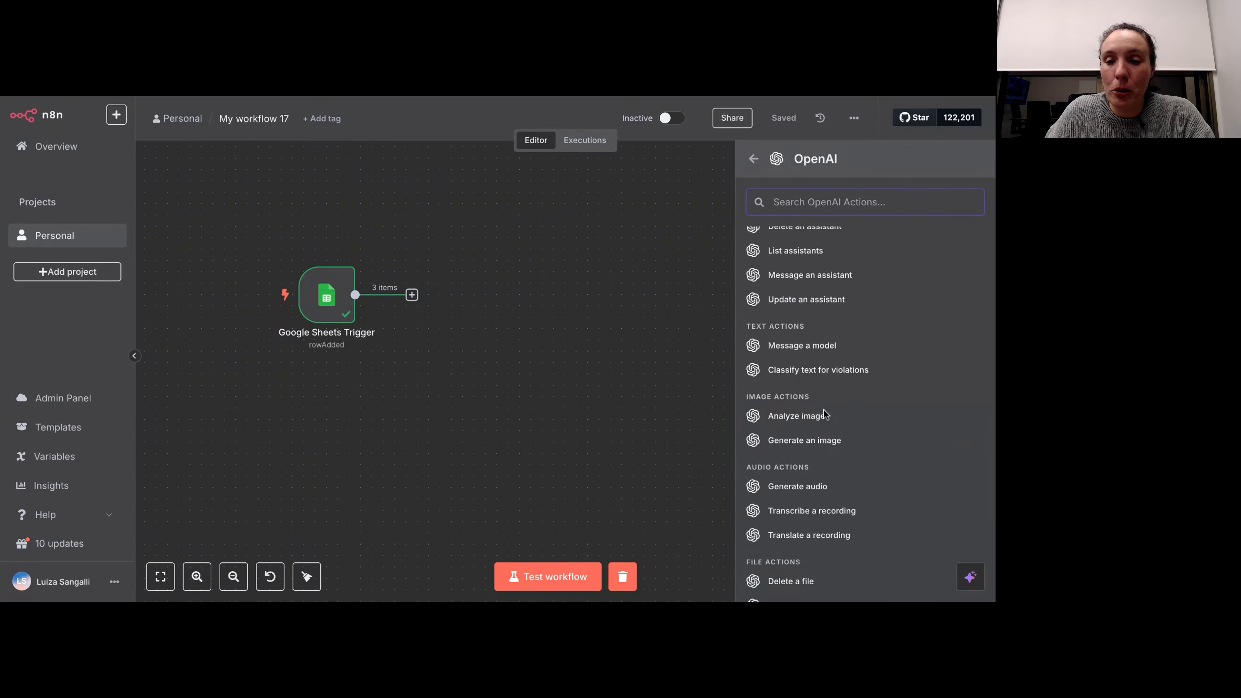
scroll(826, 415, "down", 3)
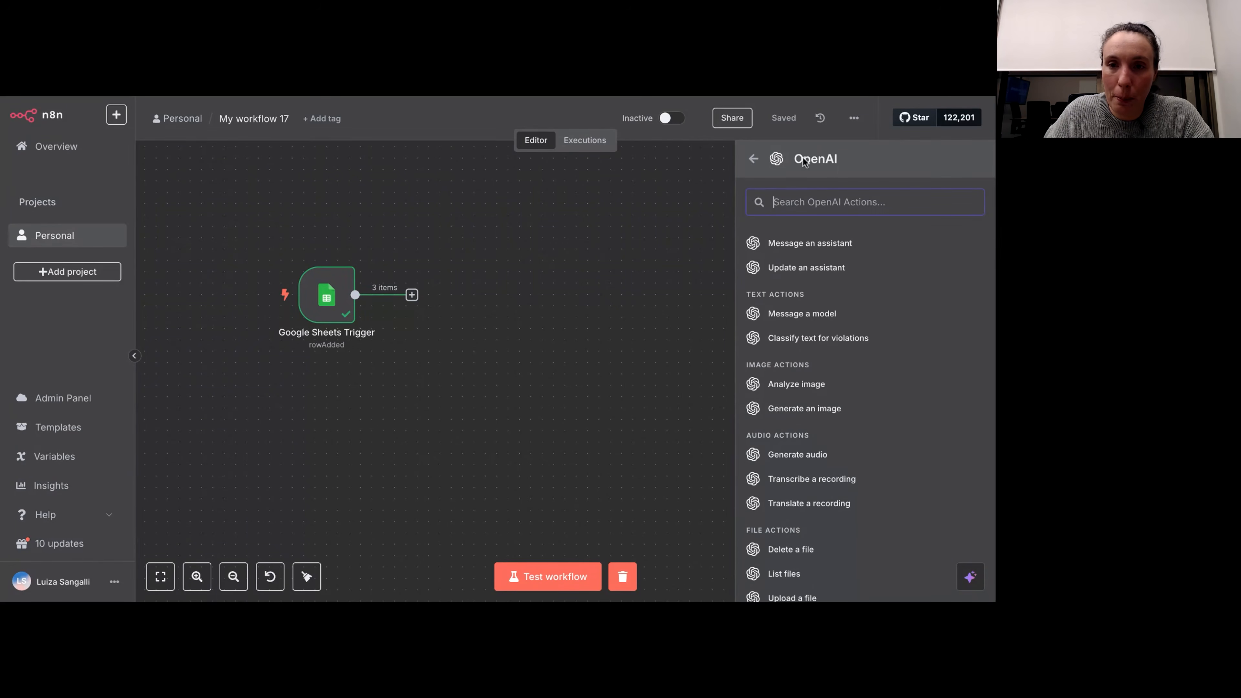
Step: Add OpenAI's Message a model action after the trigger and move its node slightly closer to the trigger on the canvas
left_click(825, 315)
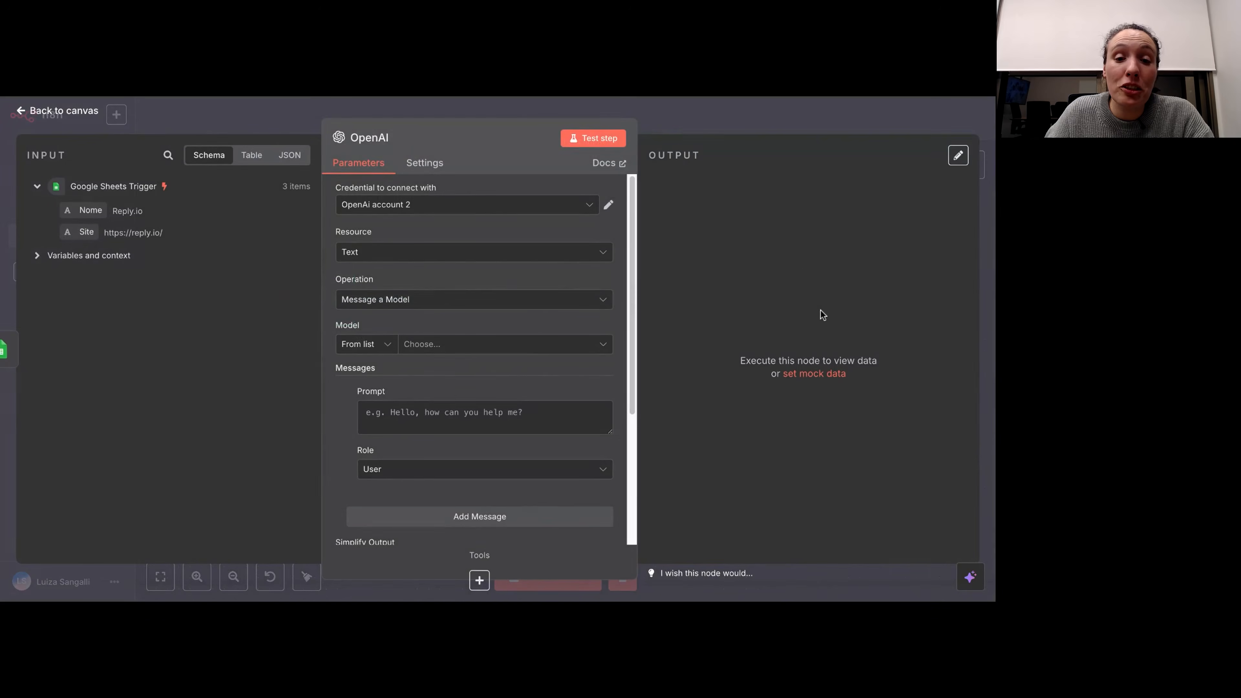
left_click(686, 129)
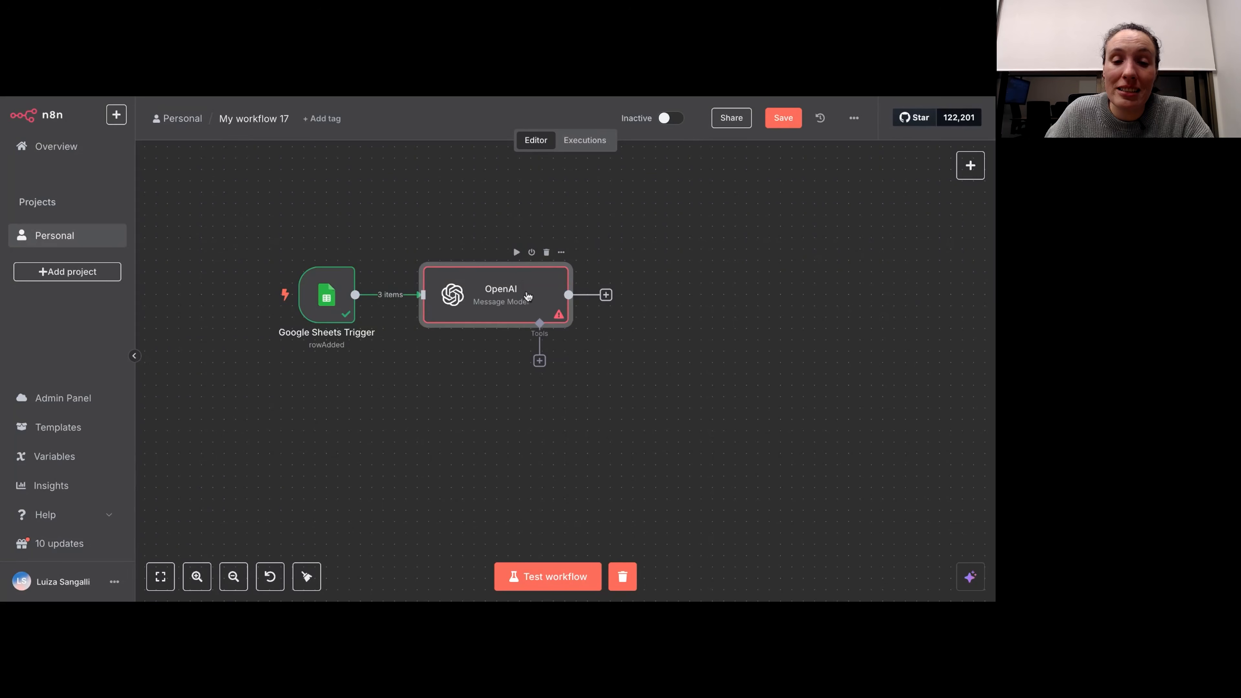
left_click_drag(528, 295, 516, 296)
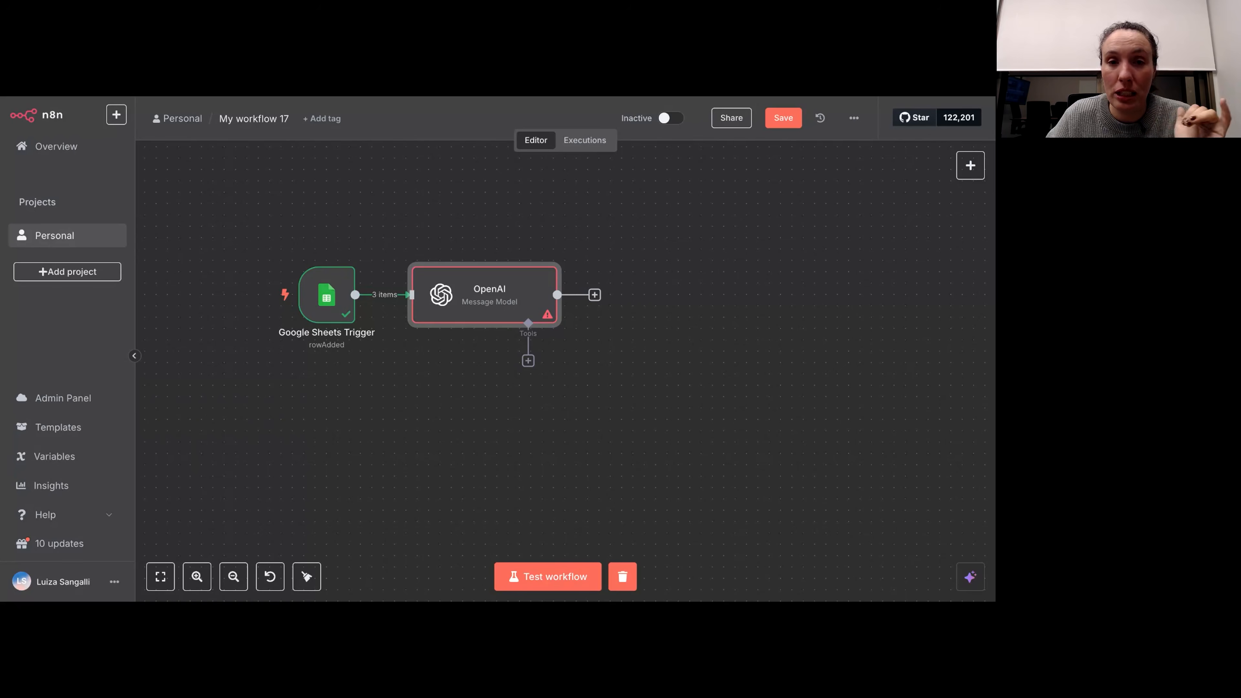
mouse_move(502, 319)
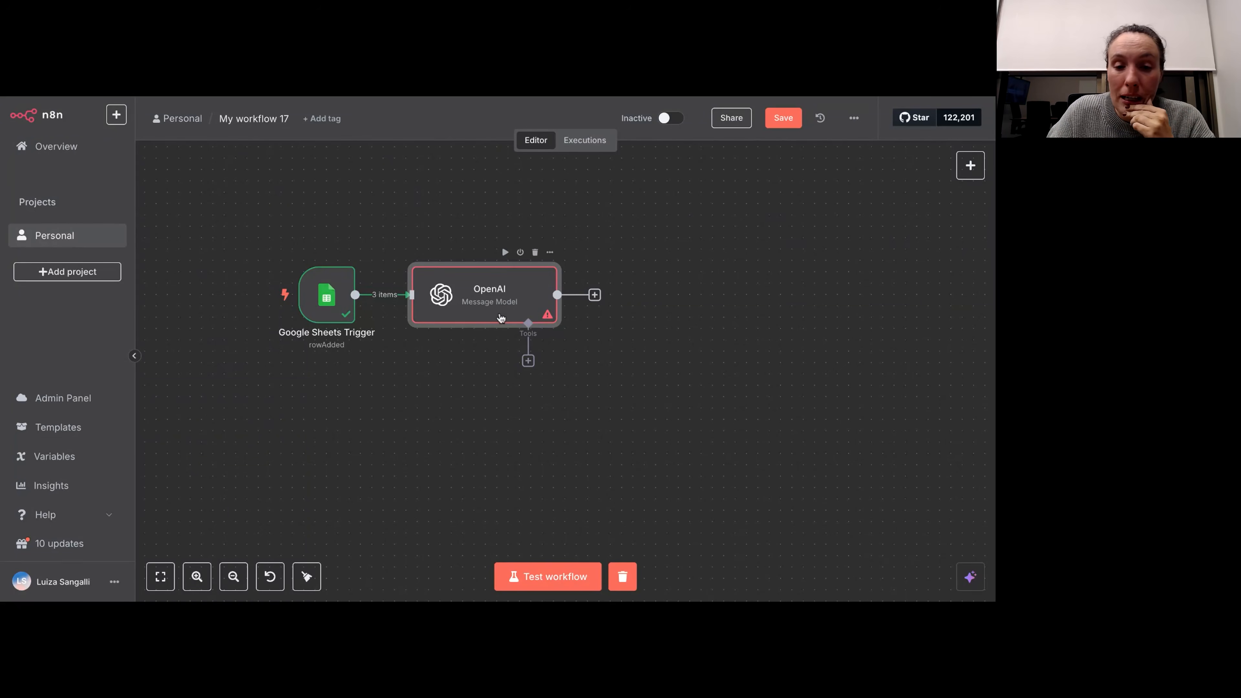
Step: Open the OpenAI node's settings, and look over the project's API keys in the OpenAI developer platform's dashboard
double_click(500, 319)
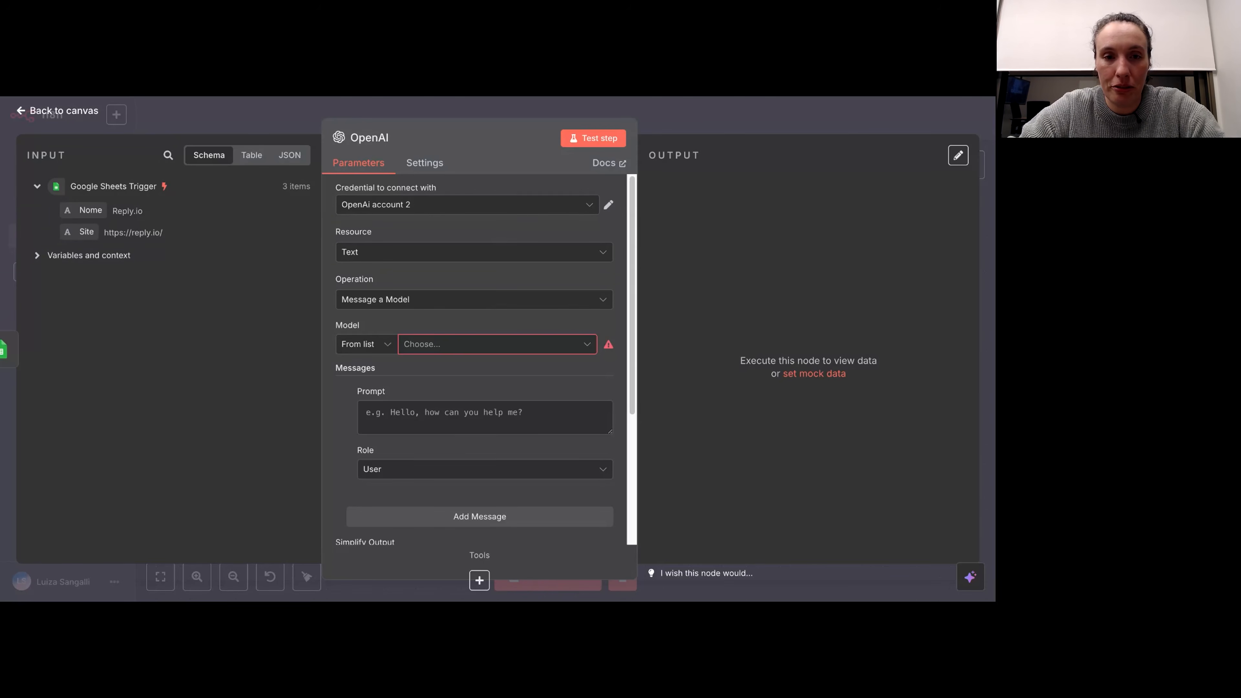
left_click(386, 96)
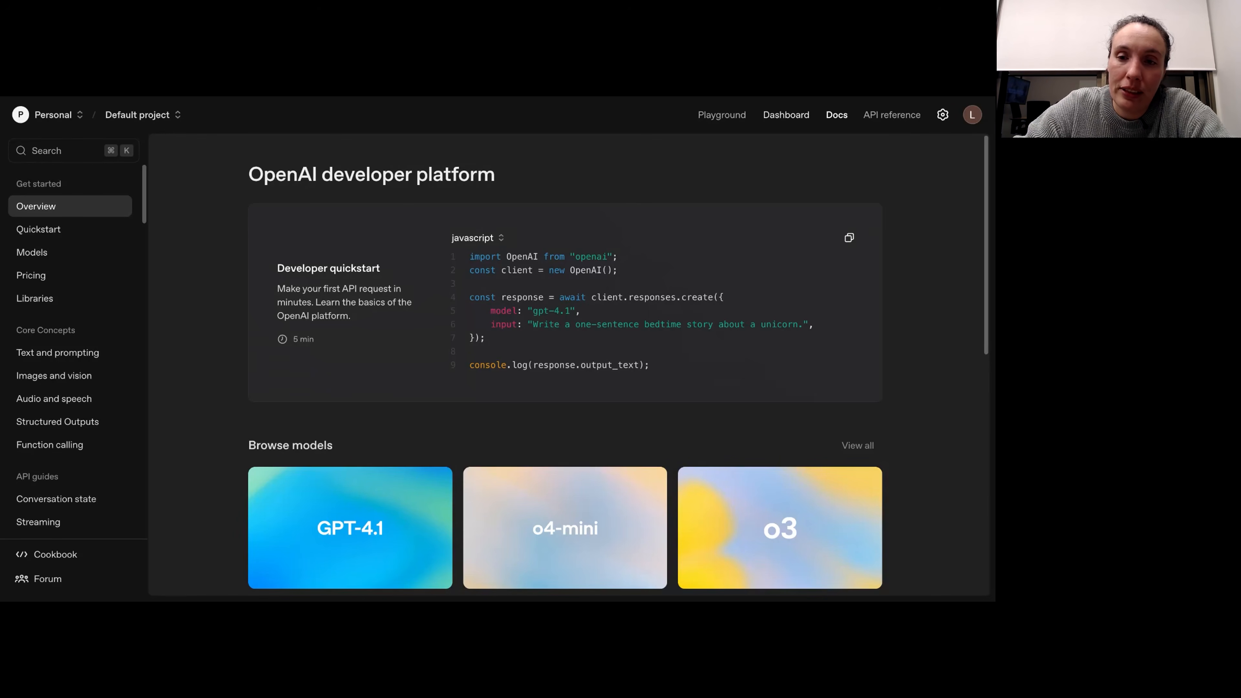
left_click(786, 115)
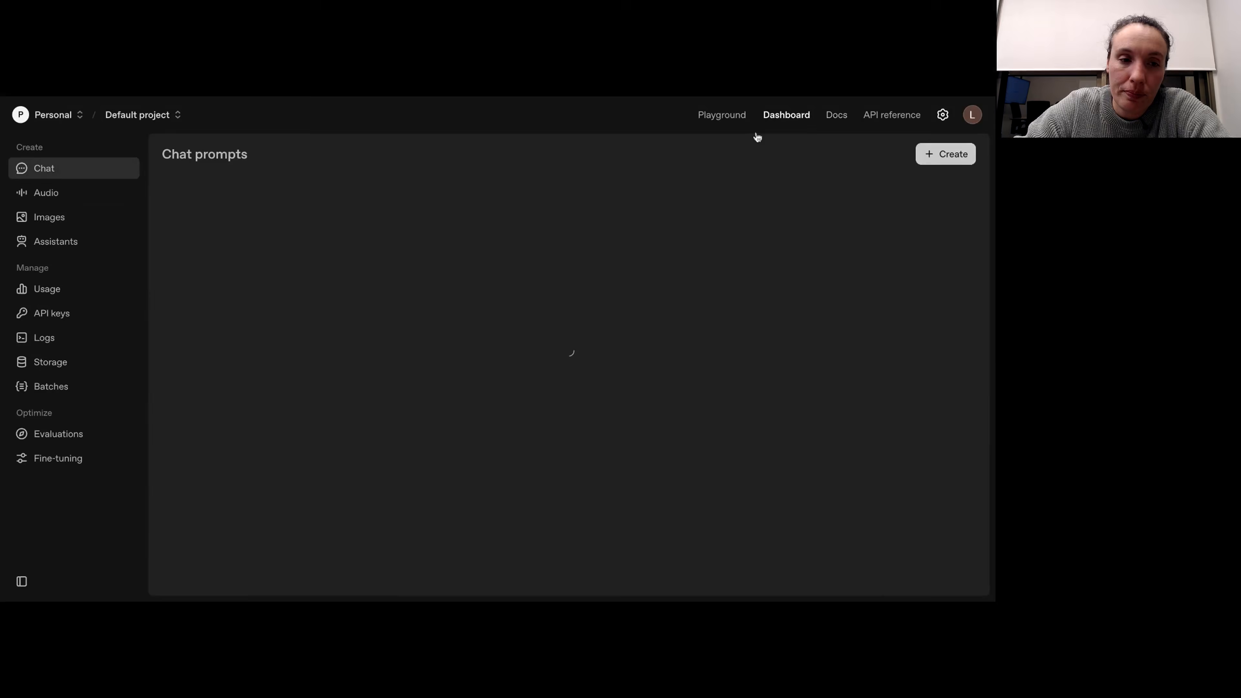
left_click(51, 313)
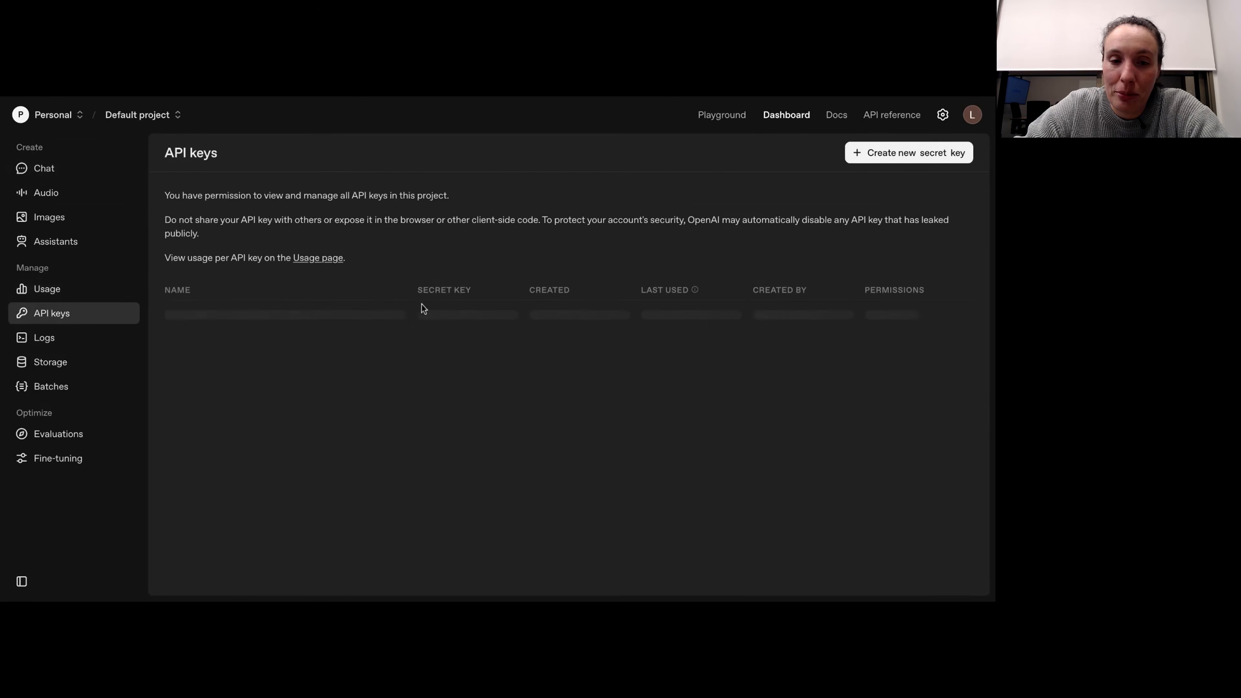
scroll(469, 350, "down", 4)
scroll(468, 350, "down", 15)
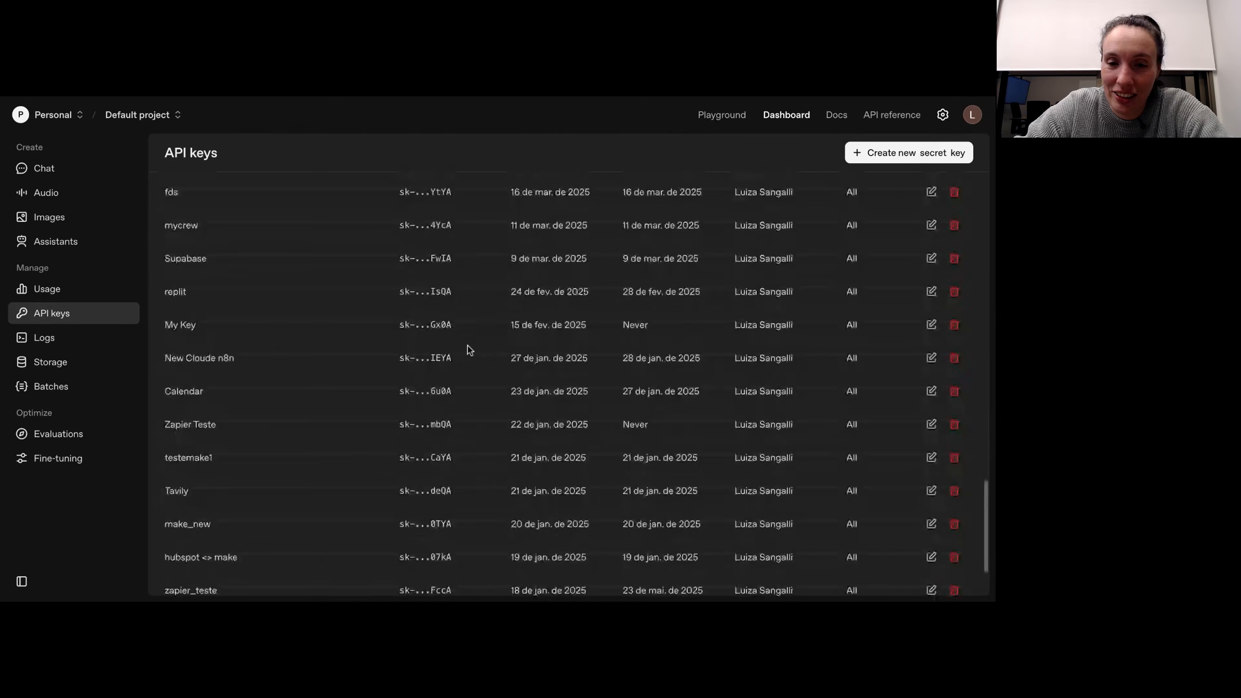
scroll(491, 352, "up", 5)
scroll(491, 352, "up", 5)
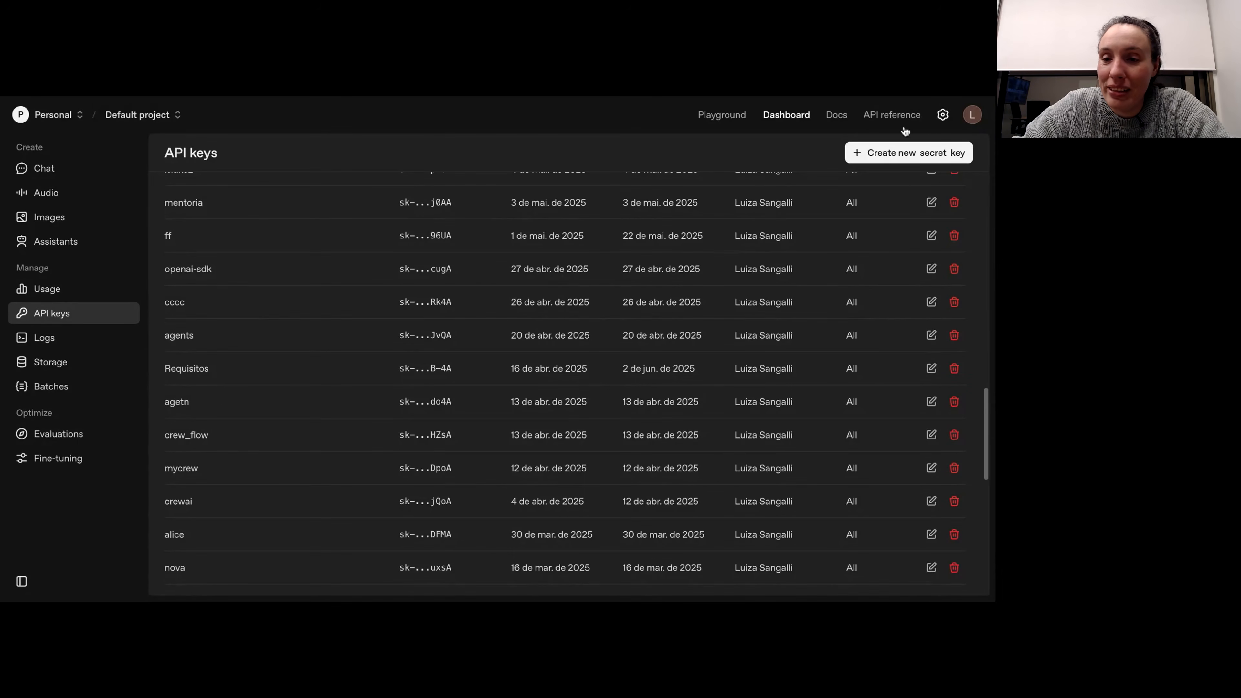
Step: Create a new secret key named teste-n8n-aula-tera in the default project with all permissions, and close the key notice
left_click(907, 158)
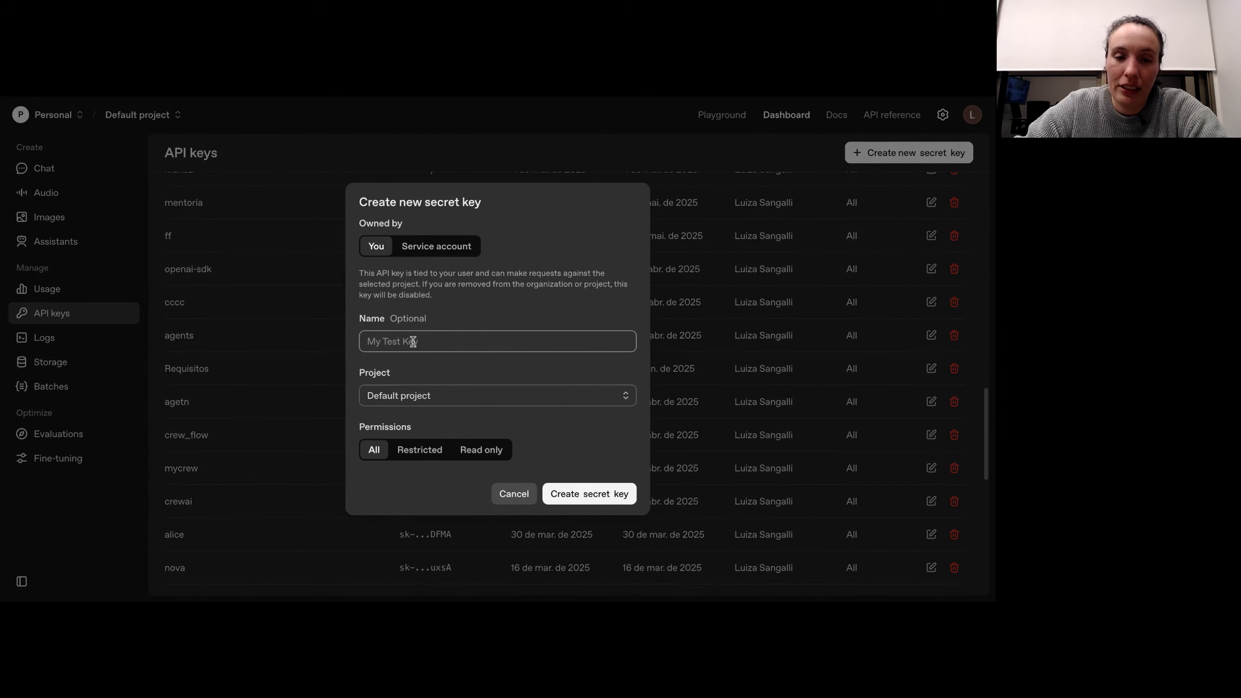
type("teste-")
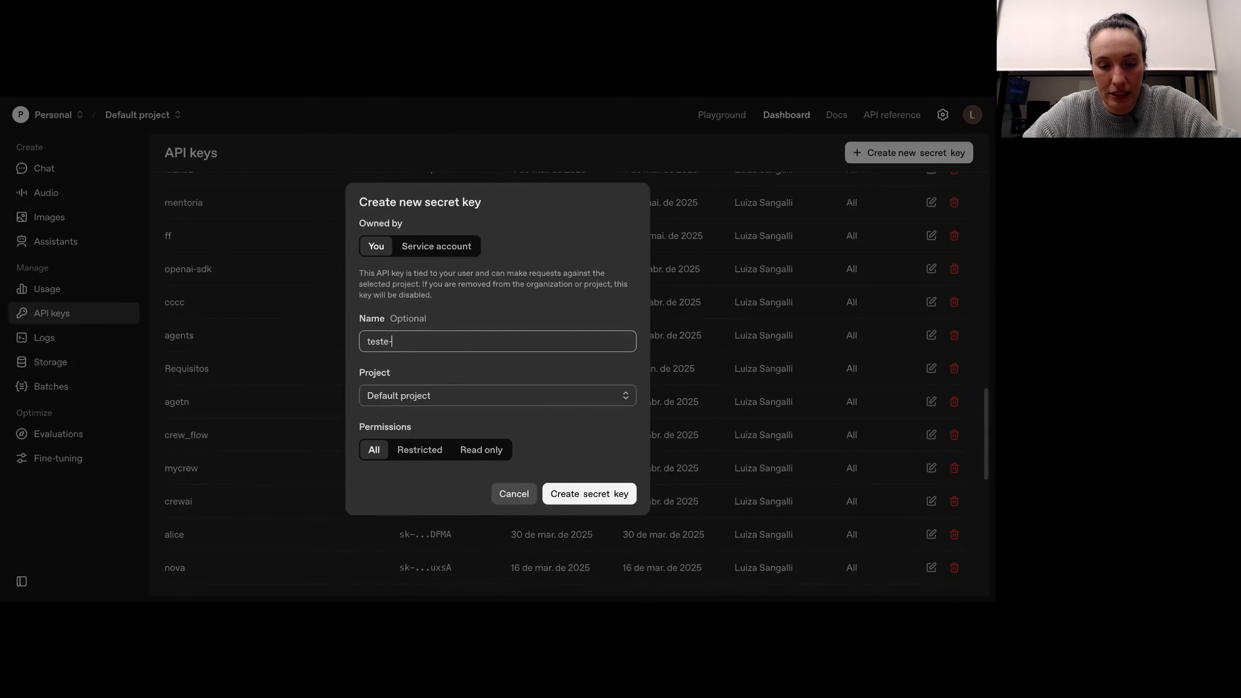
type("n8n-te")
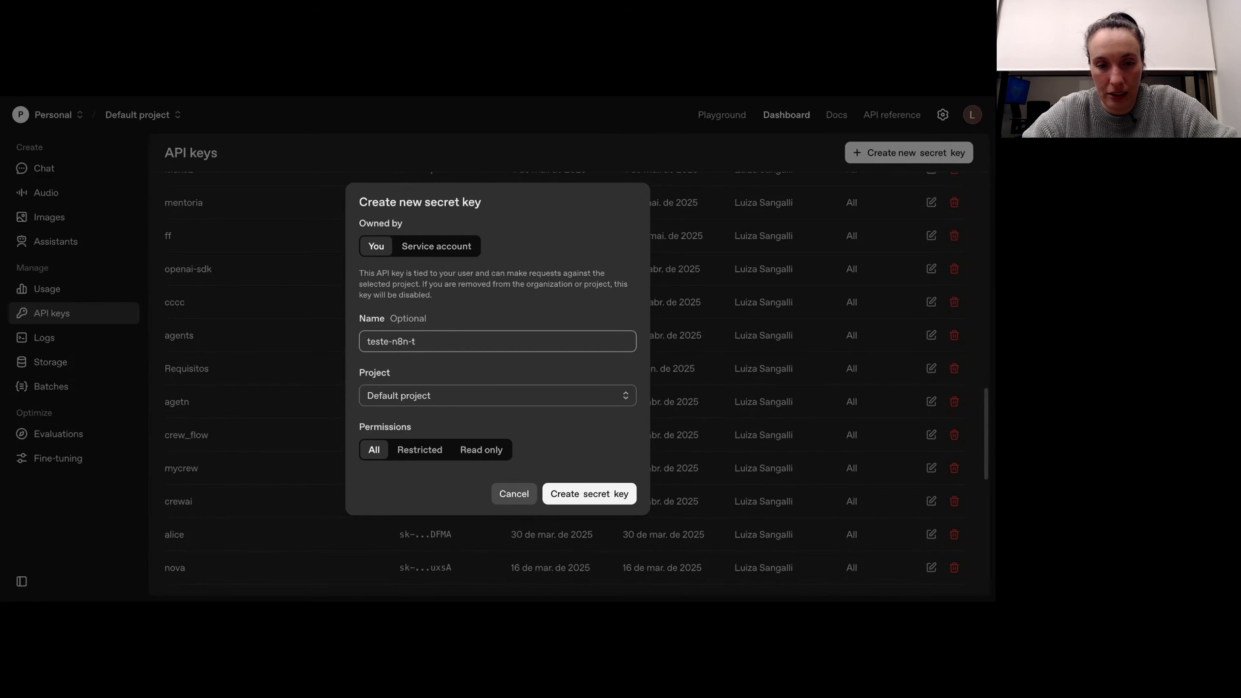
key("BackSpace")
type("aula-tera")
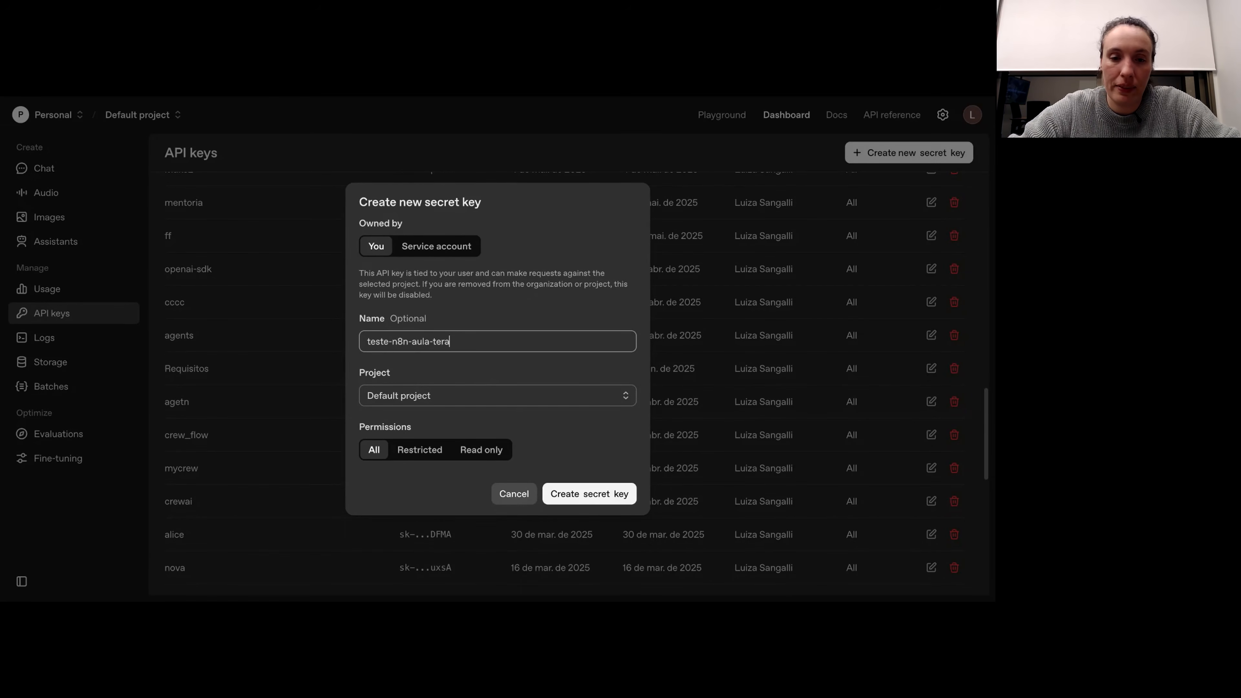
left_click(581, 495)
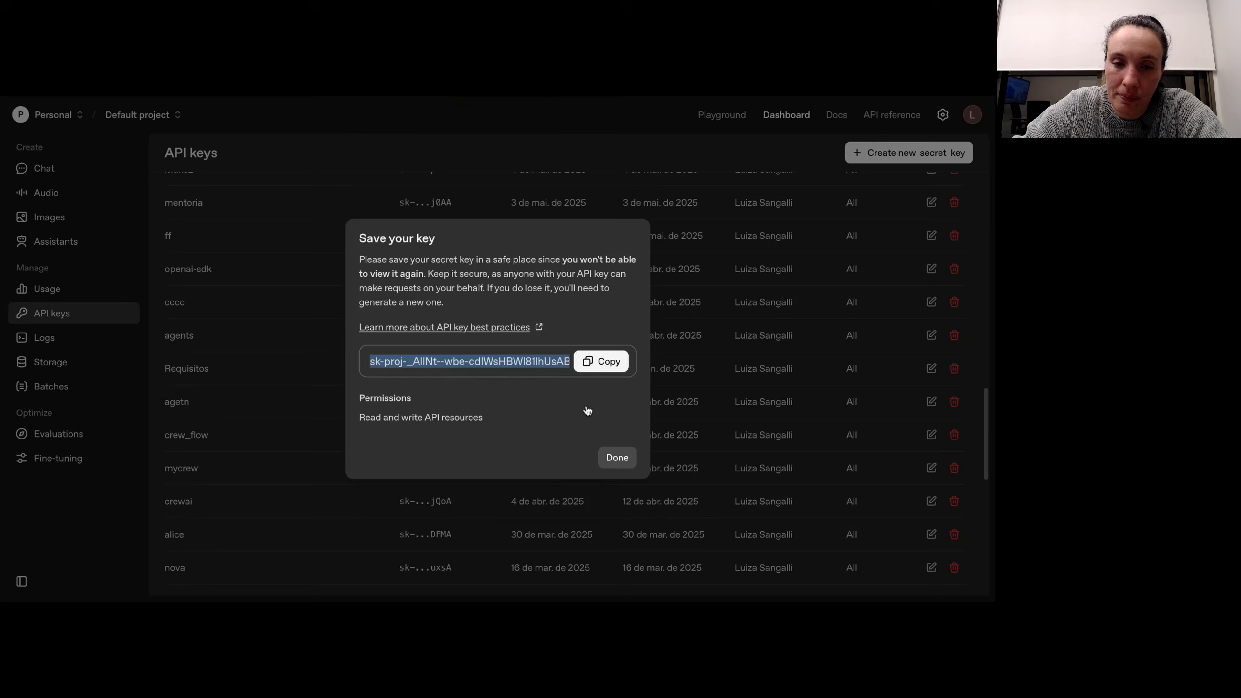
left_click(618, 457)
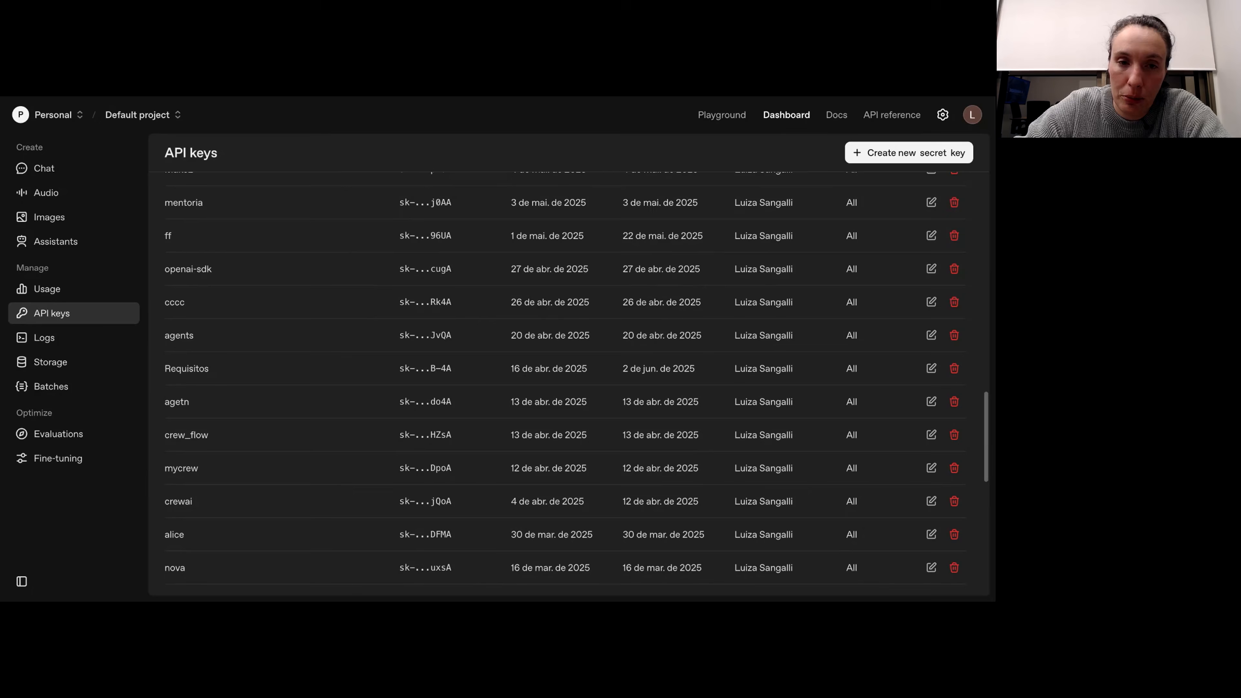
Step: Switch back to n8n and view the OpenAI node's credential choices and available resource types
key("alt+Tab")
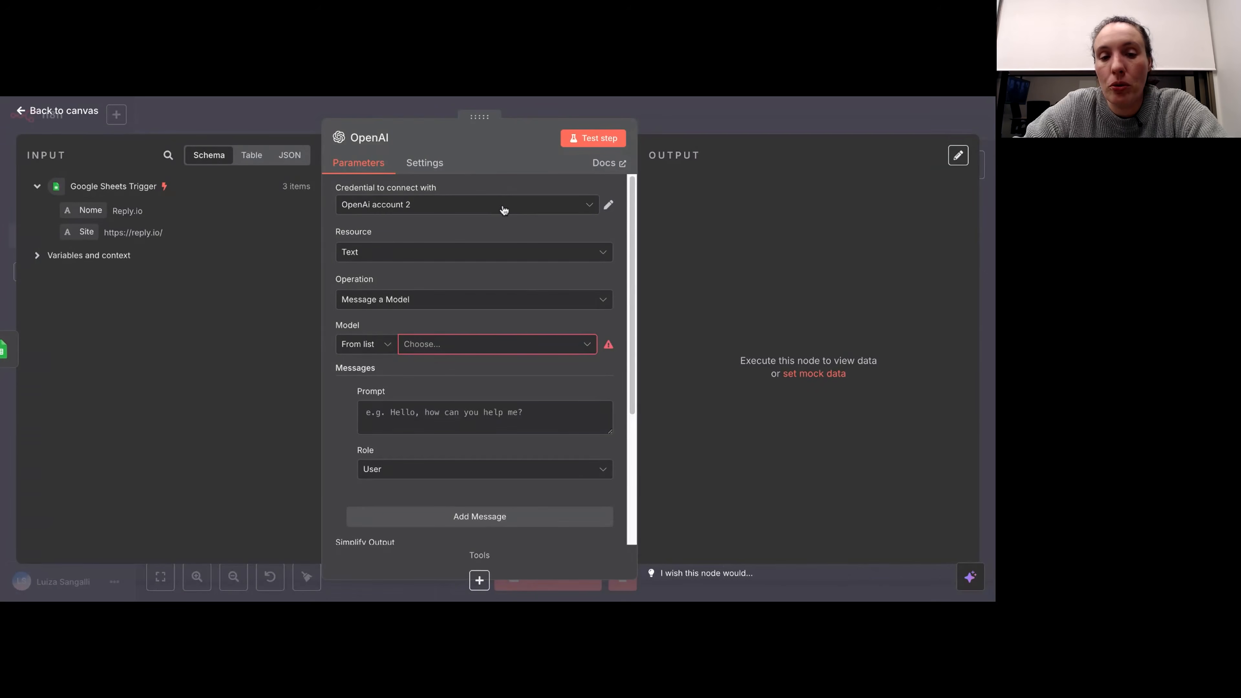
left_click(588, 205)
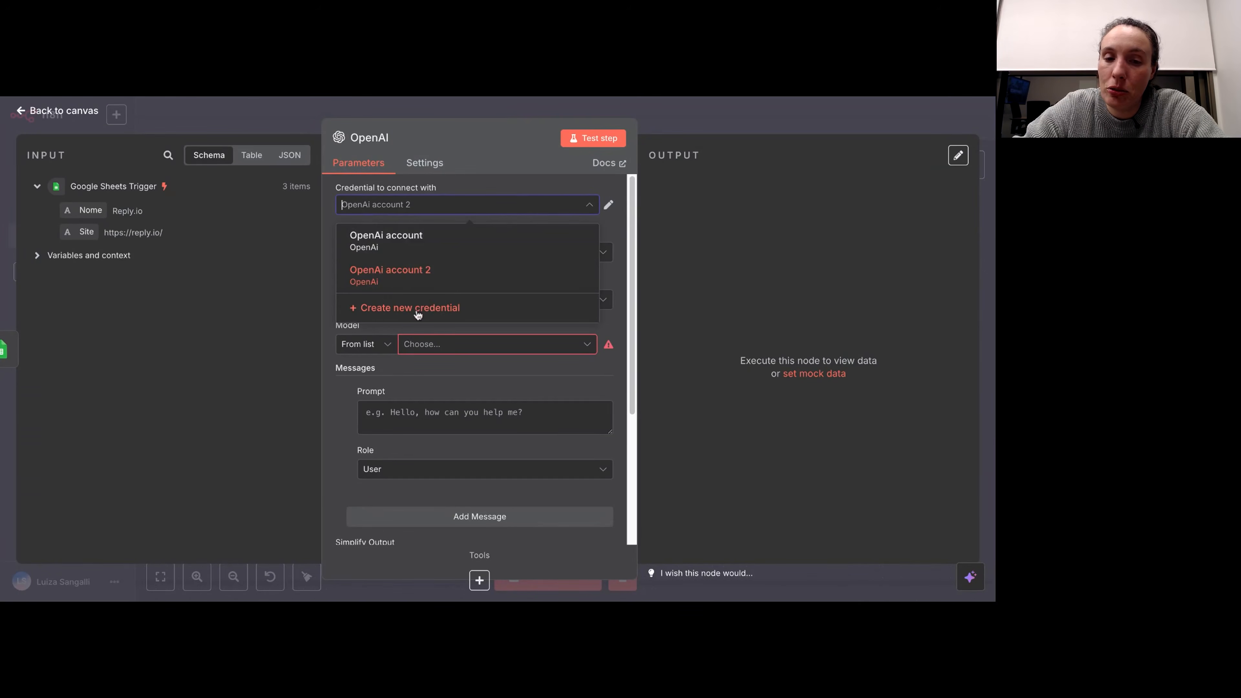
left_click(591, 203)
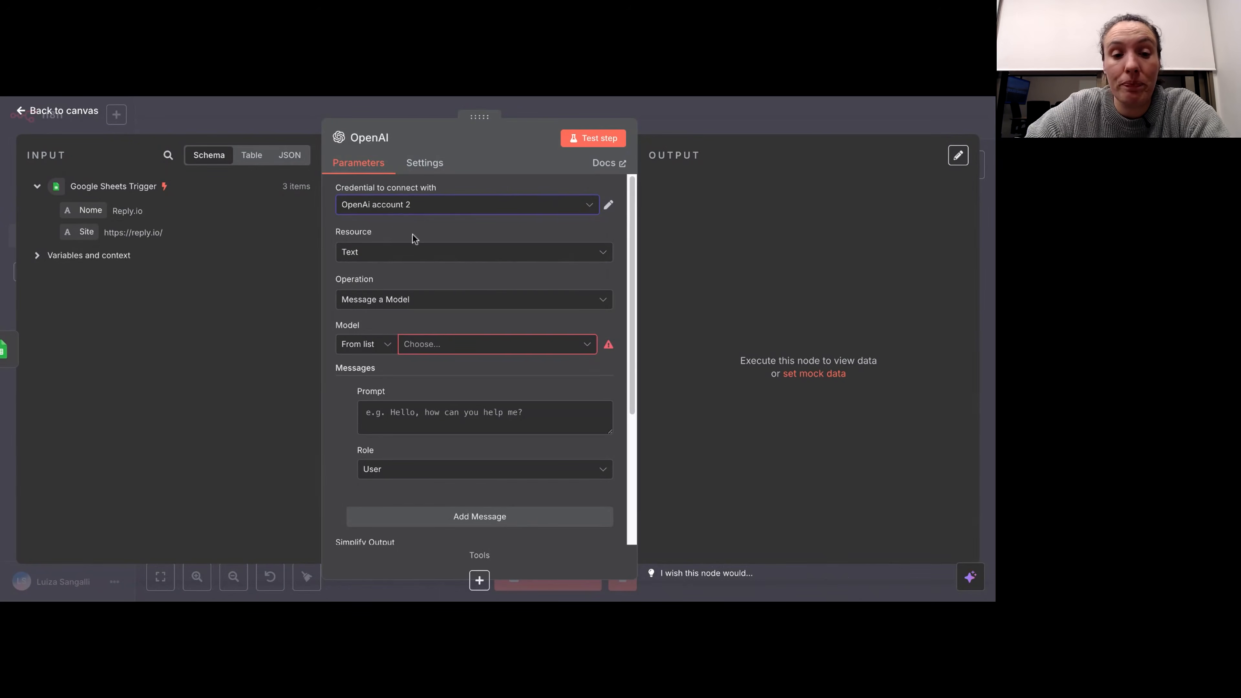
left_click(373, 261)
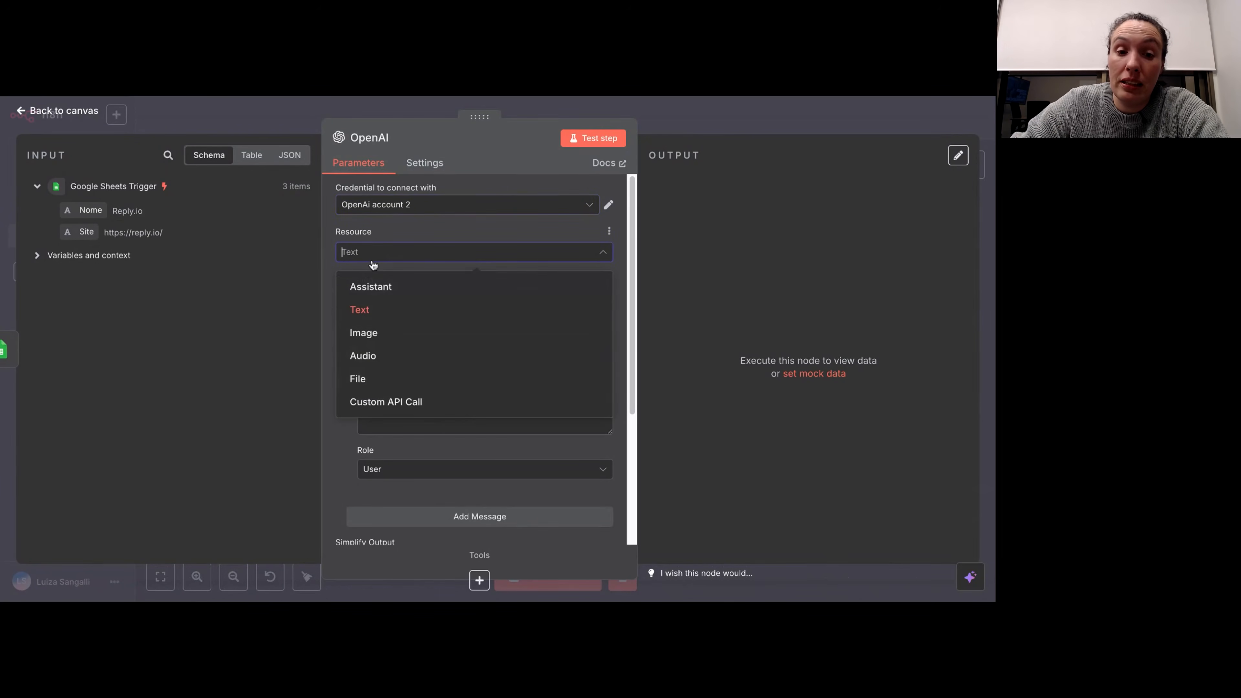
left_click(374, 262)
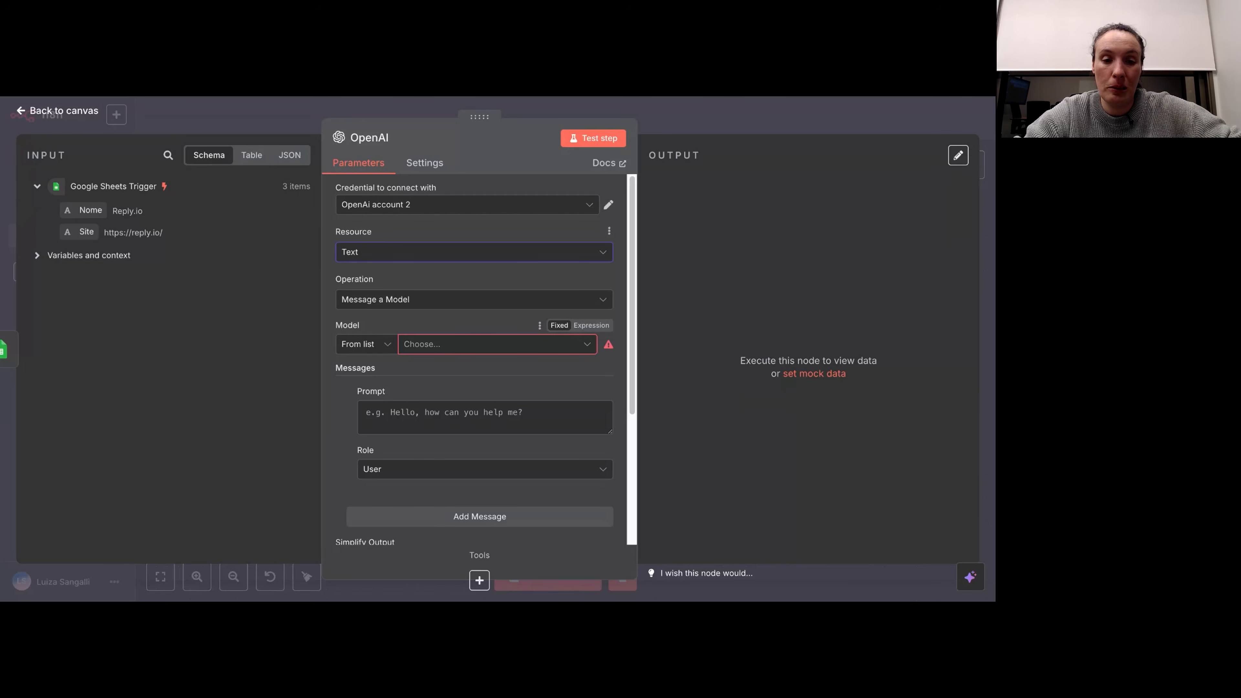
Step: Set the OpenAI node's model to GPT-4O from the model list
left_click(454, 344)
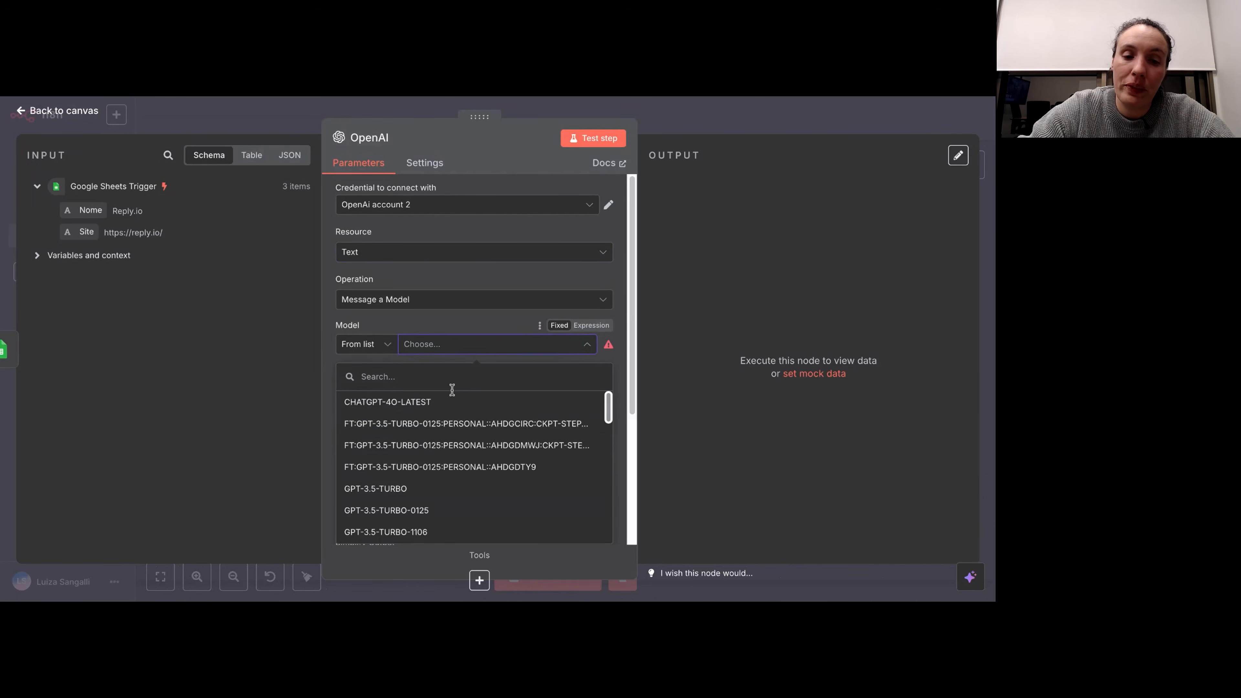
scroll(460, 431, "down", 3)
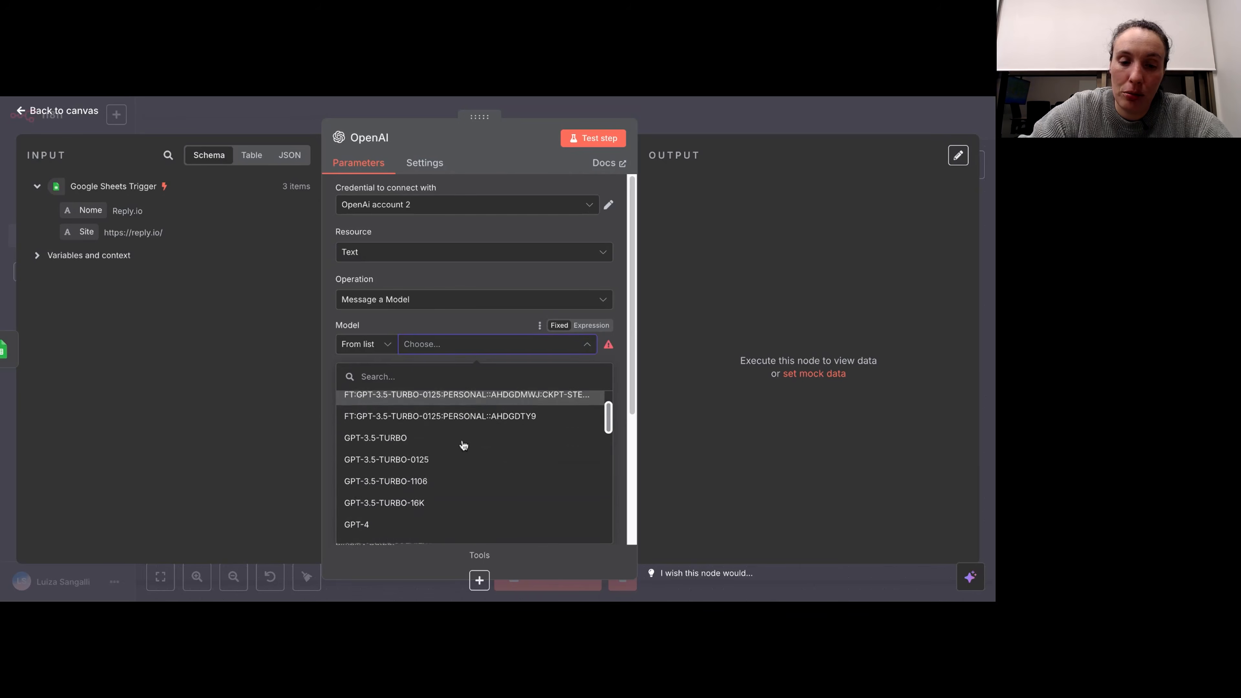
scroll(463, 445, "up", 1)
scroll(463, 445, "down", 10)
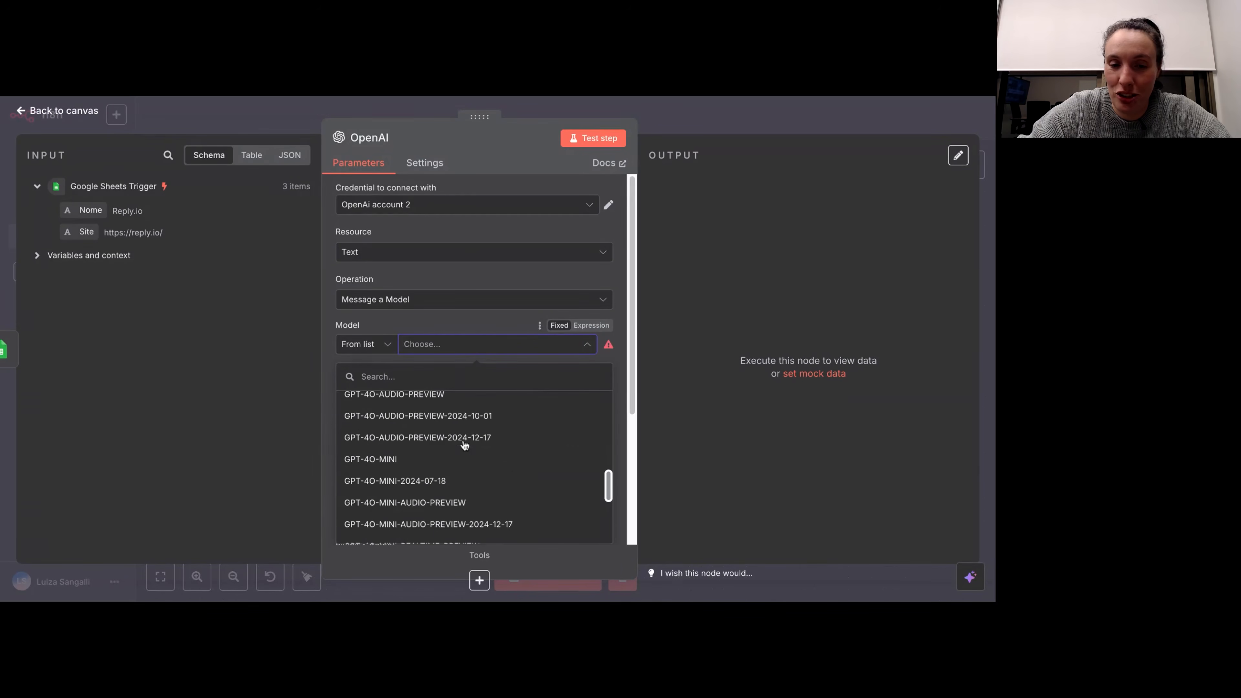
scroll(463, 445, "down", 4)
scroll(474, 318, "up", 3)
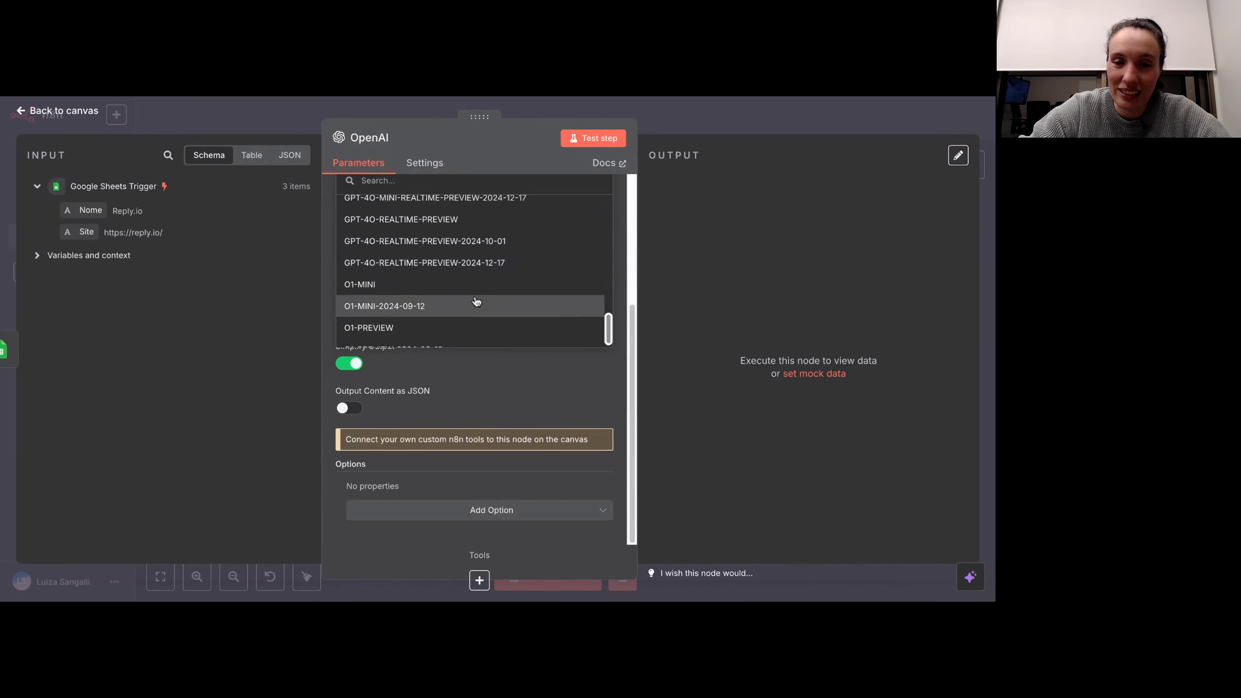
scroll(475, 300, "up", 5)
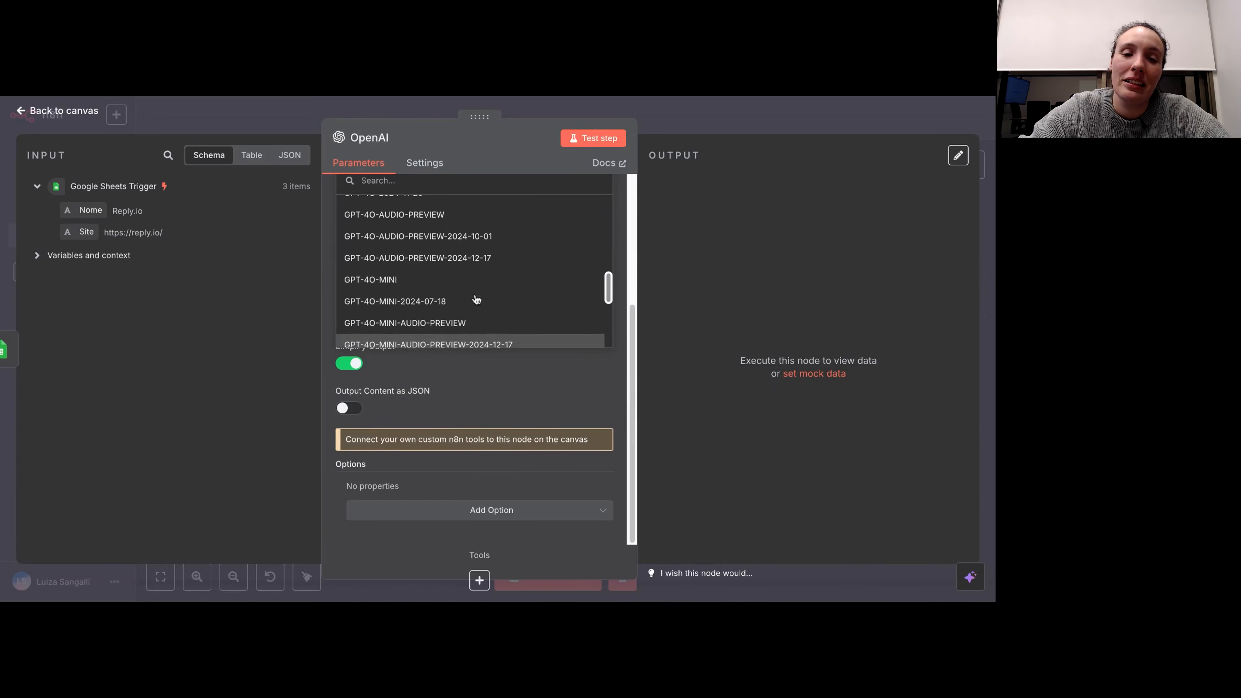
left_click_drag(634, 377, 632, 337)
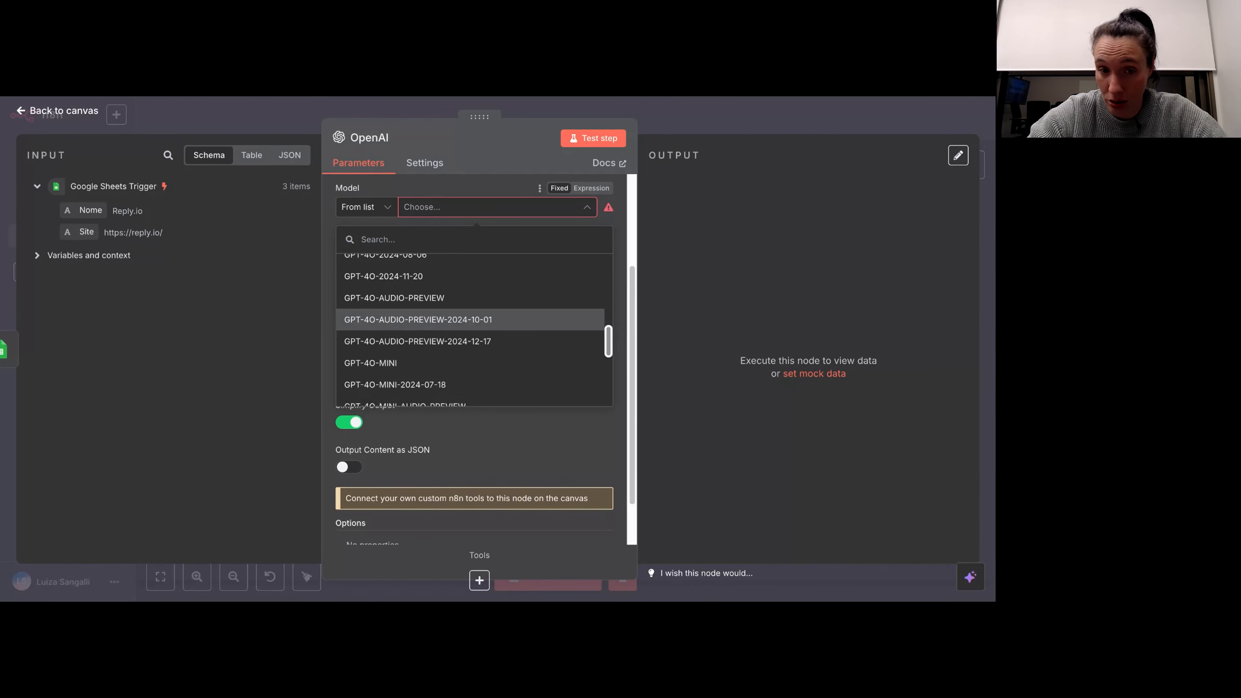
scroll(461, 349, "up", 2)
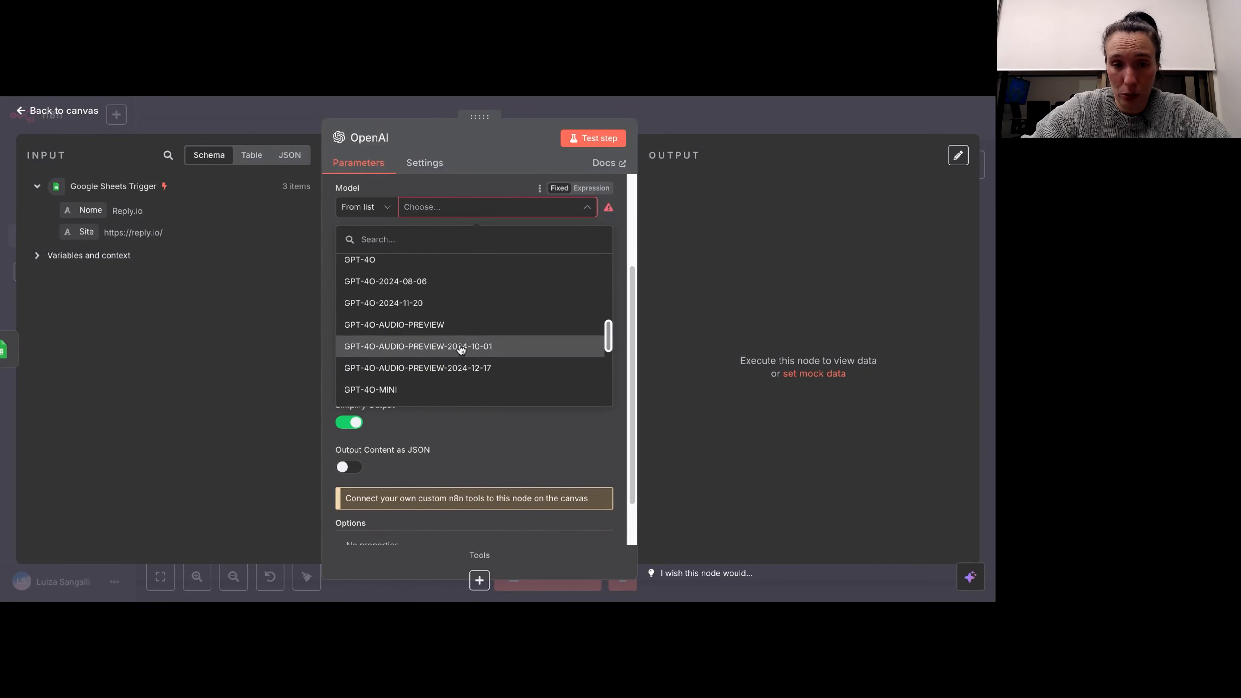
scroll(461, 349, "up", 2)
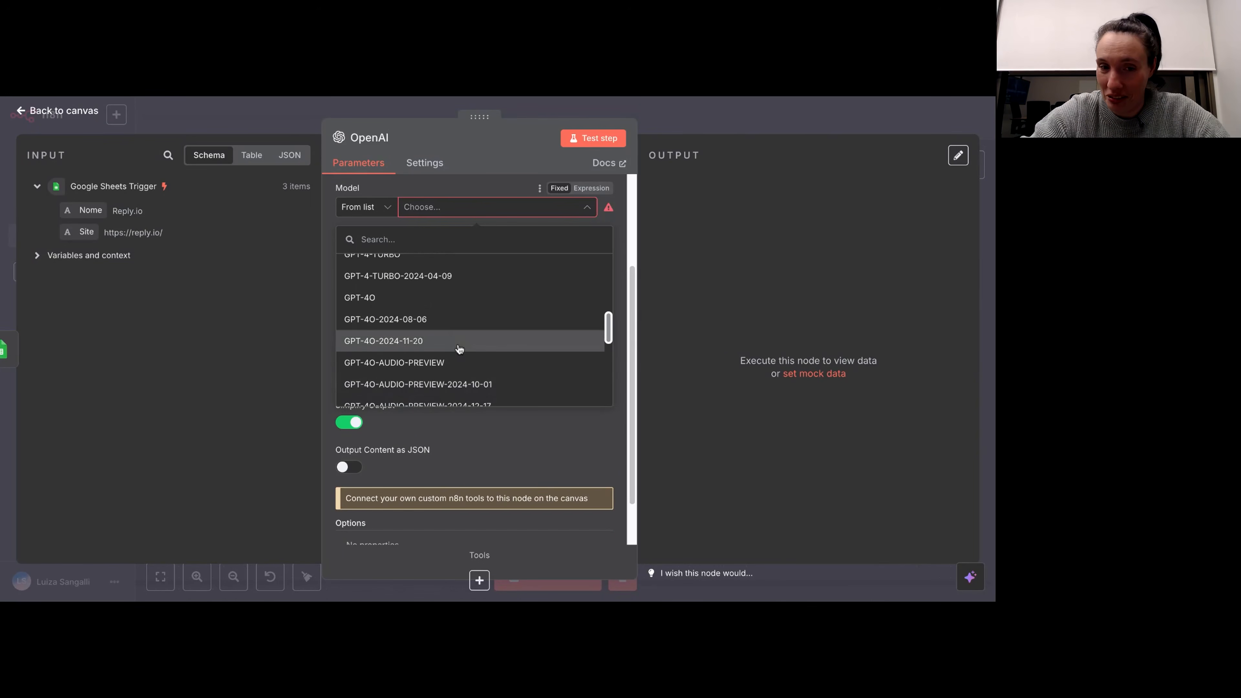
left_click(450, 303)
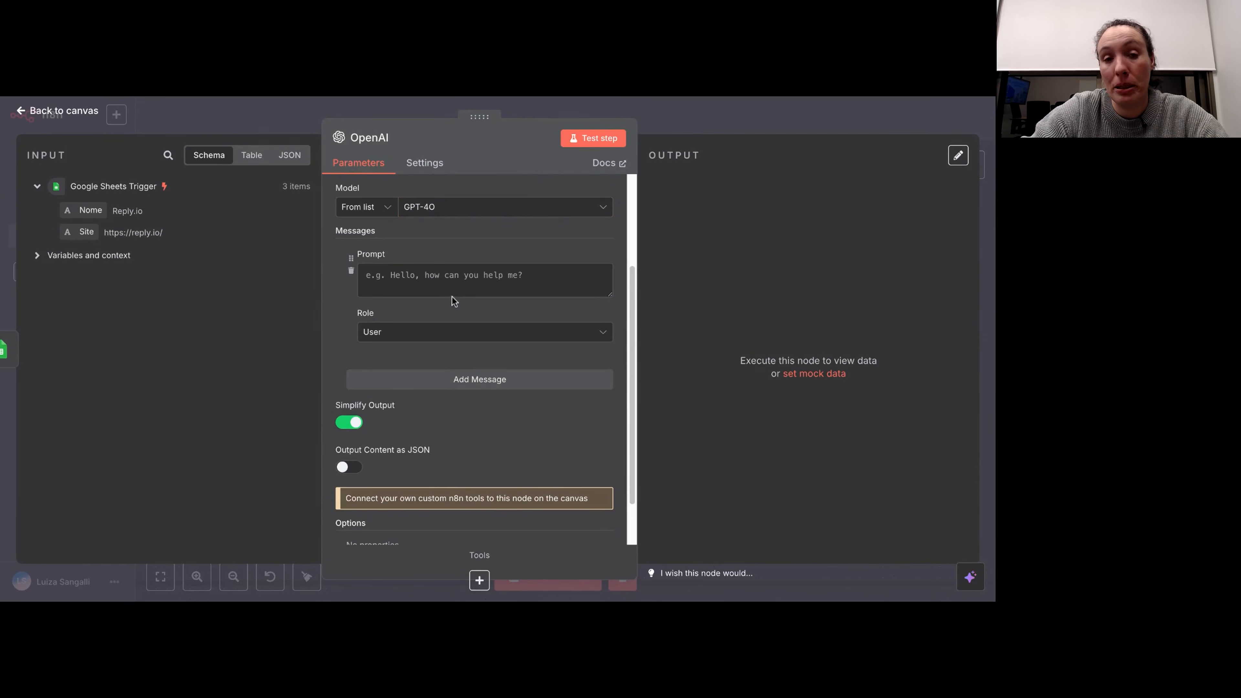
Step: Switch the message prompt to an expression and open it in the expanded expression editor
scroll(507, 294, "up", 3)
scroll(511, 327, "up", 1)
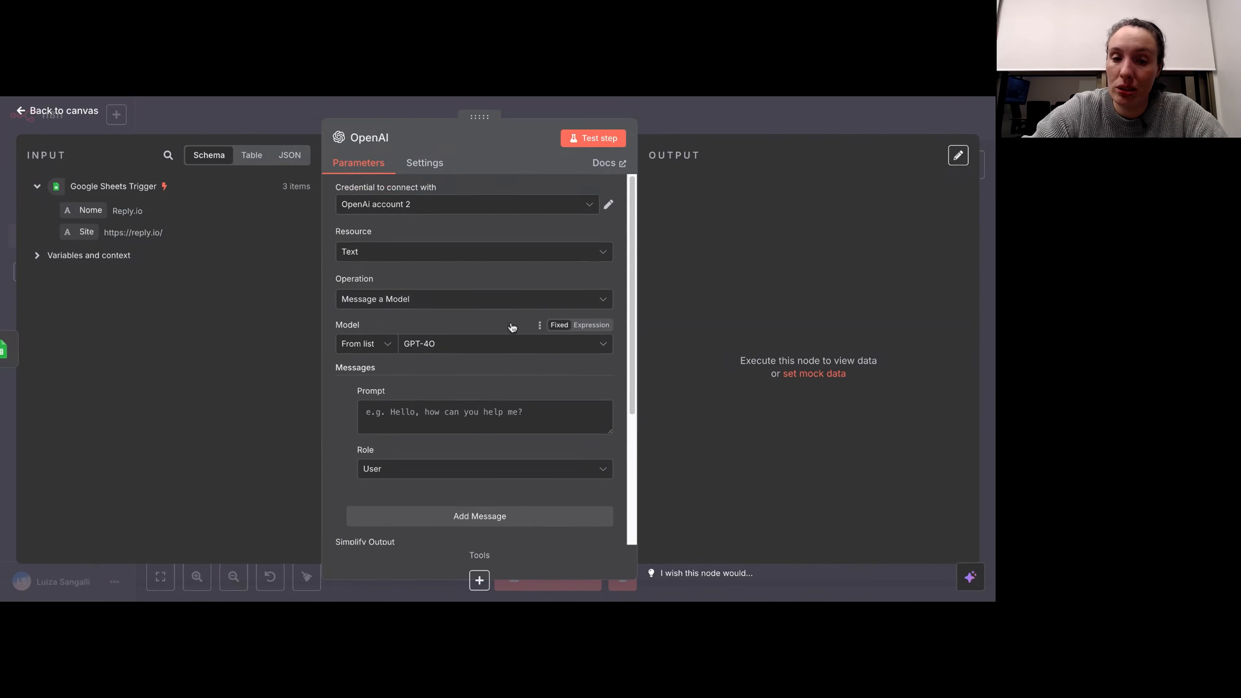
scroll(511, 327, "down", 2)
scroll(511, 327, "down", 1)
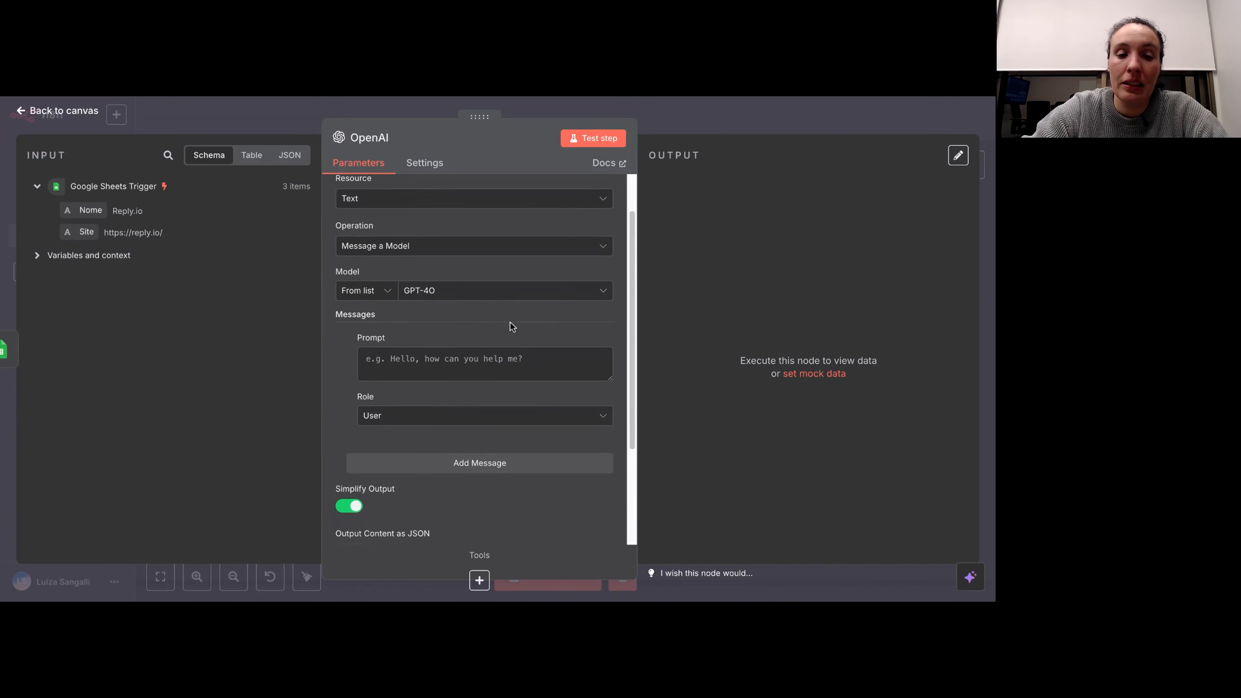
left_click(432, 351)
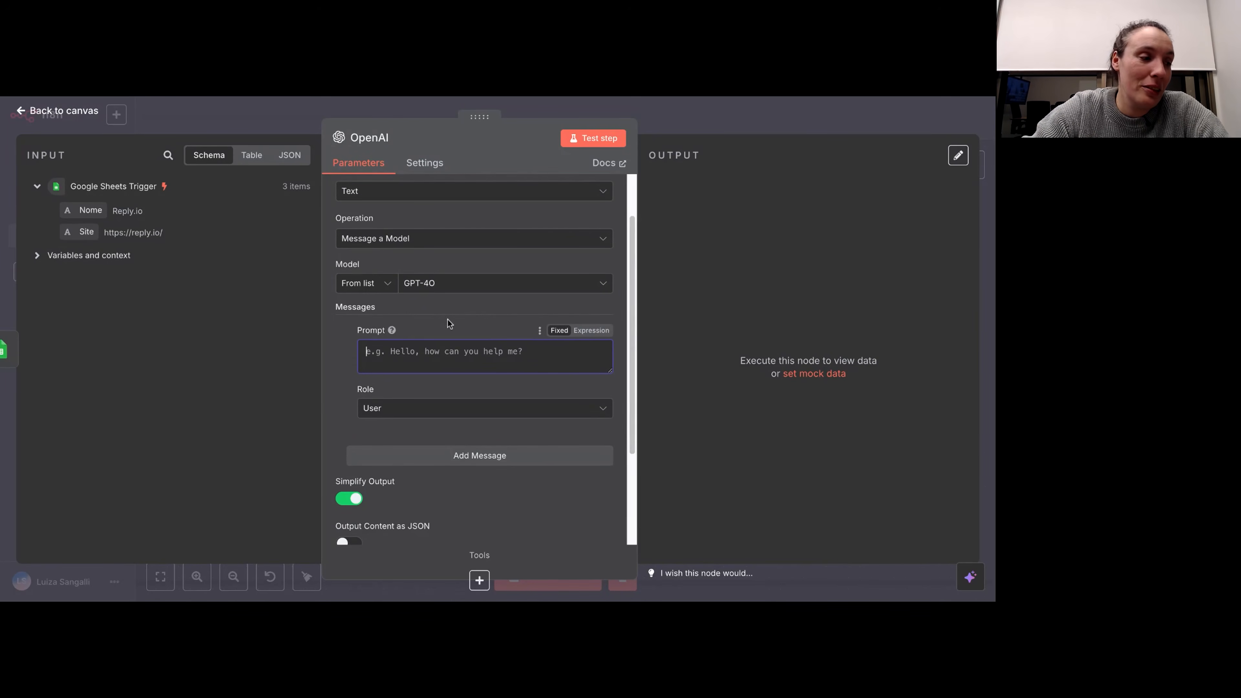
left_click(590, 331)
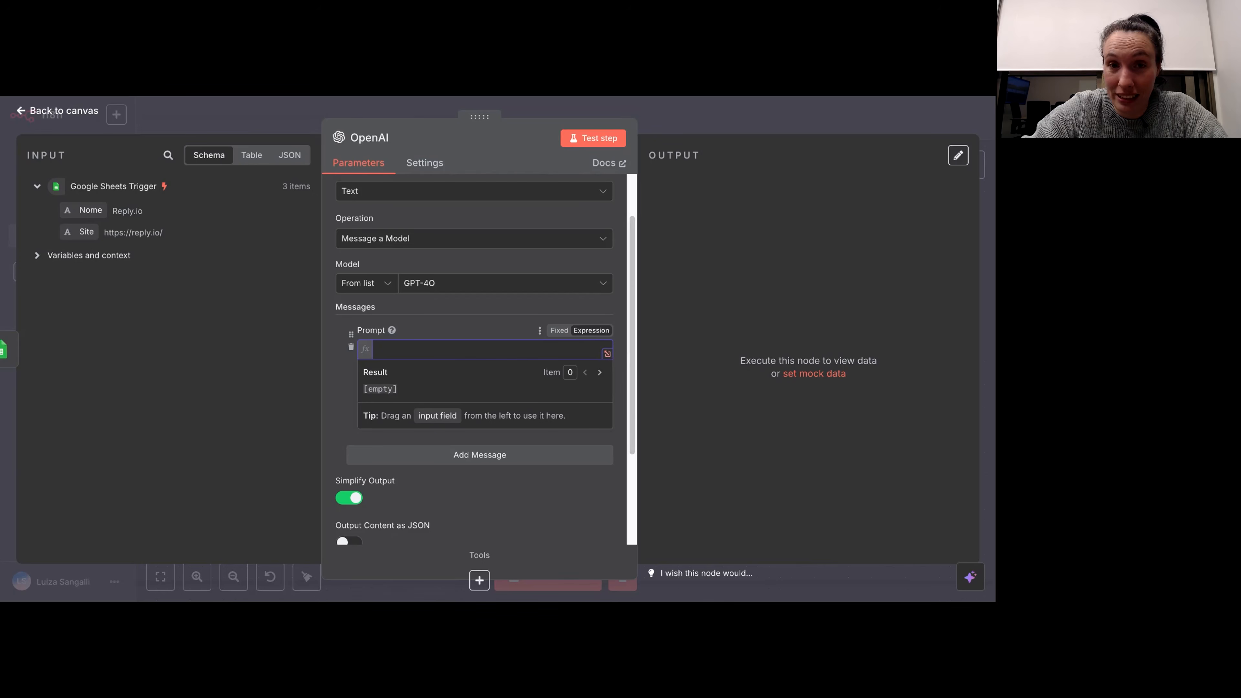
left_click(608, 353)
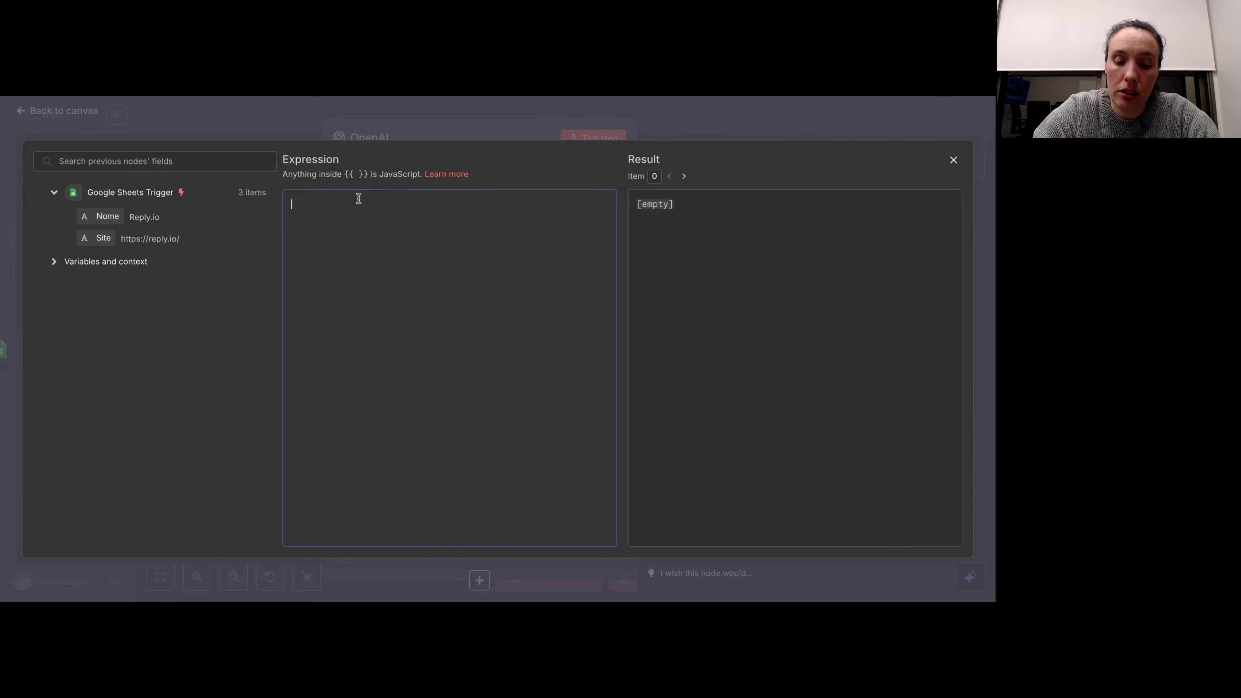
Step: Begin the prompt with "Faça uma análise de competidores entre os seguintes players de mercado:"
type("F")
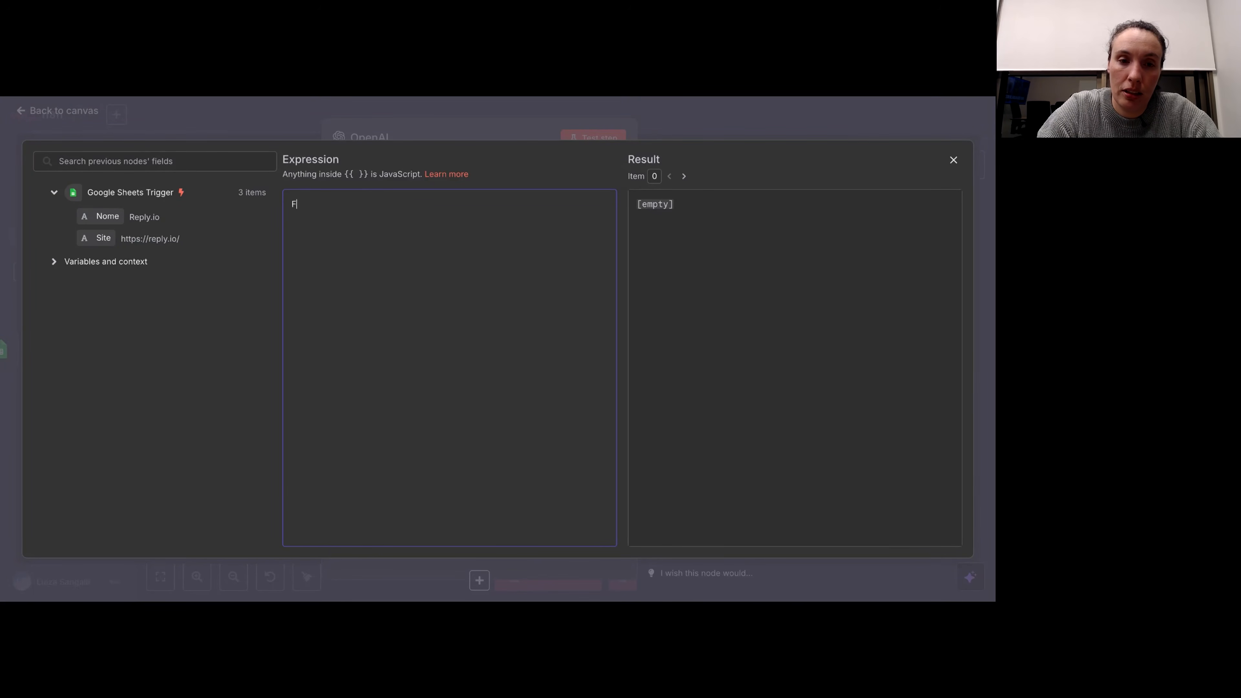
type("aça uma anális")
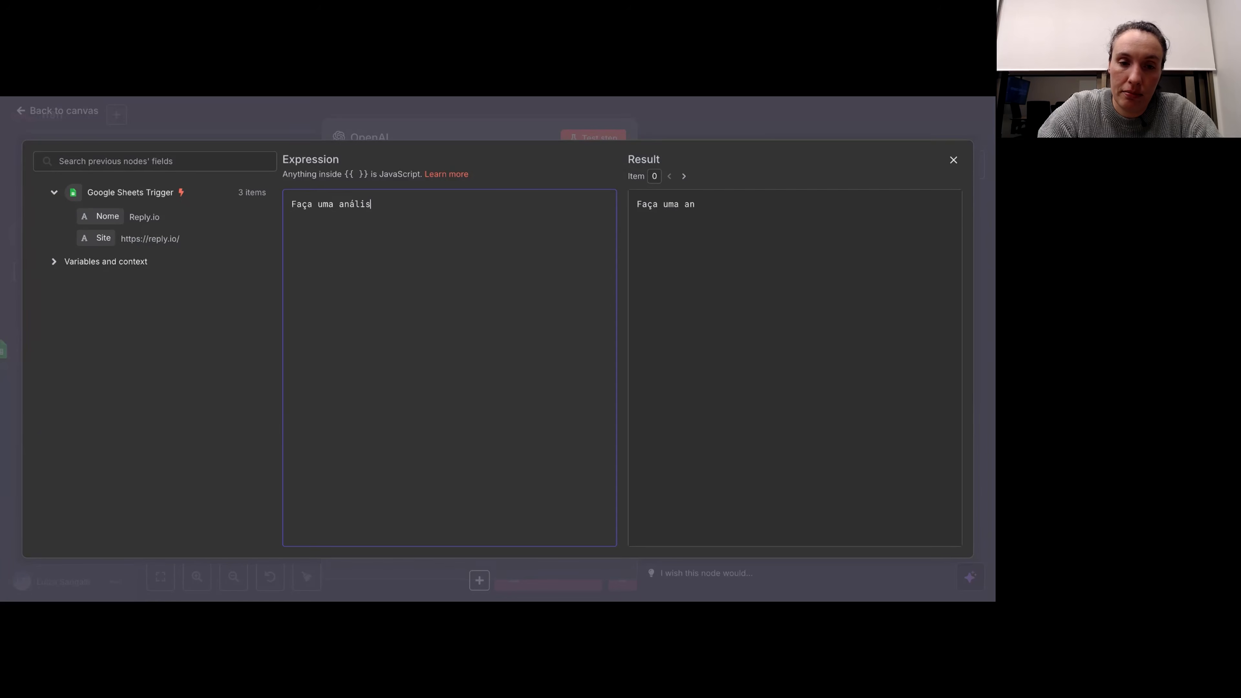
type("e de competido")
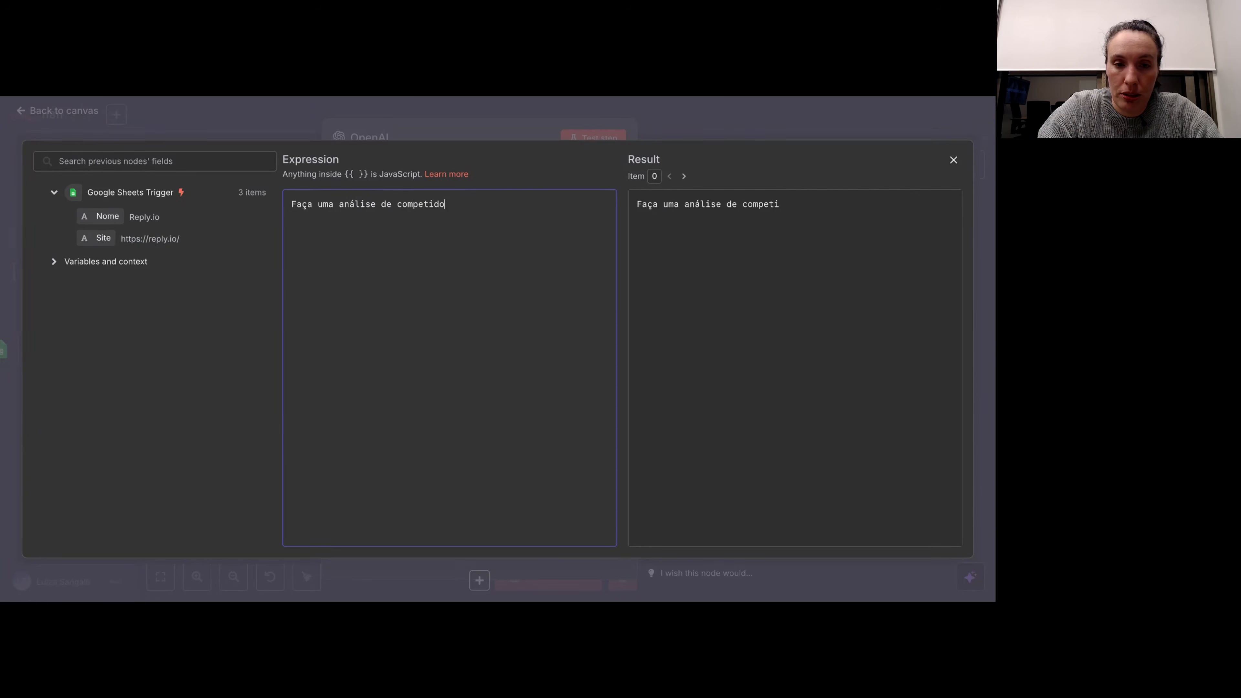
type("res entre o")
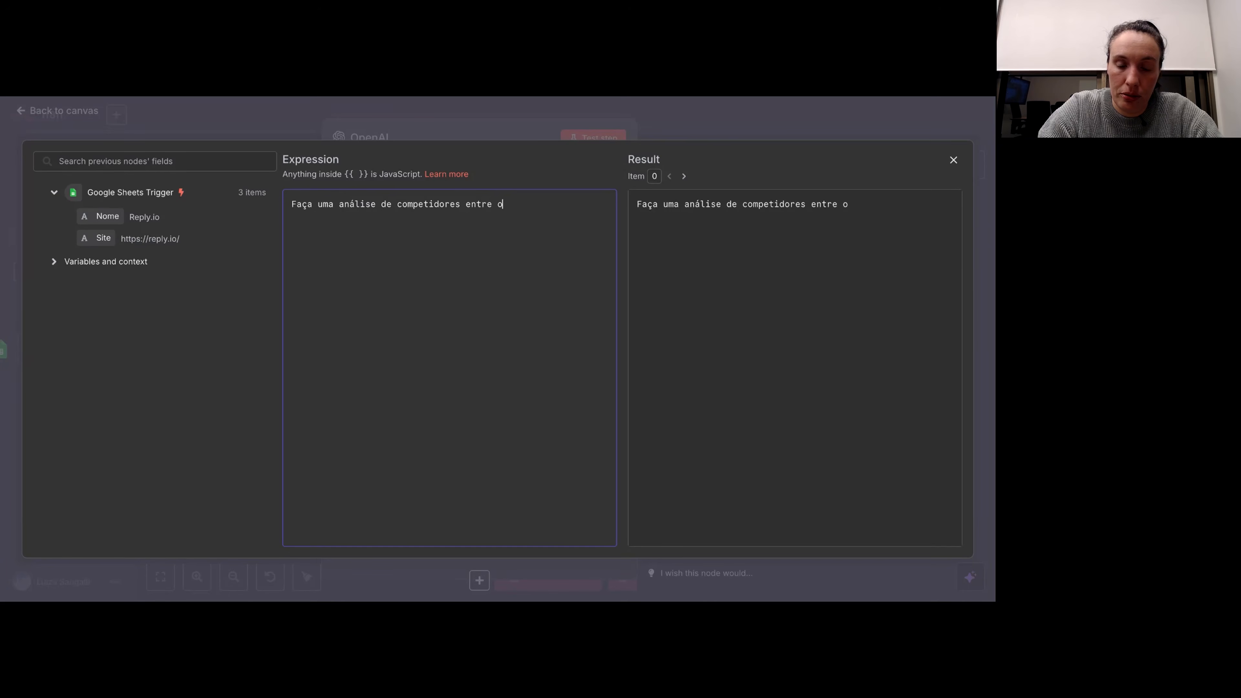
type("s seguintes playes")
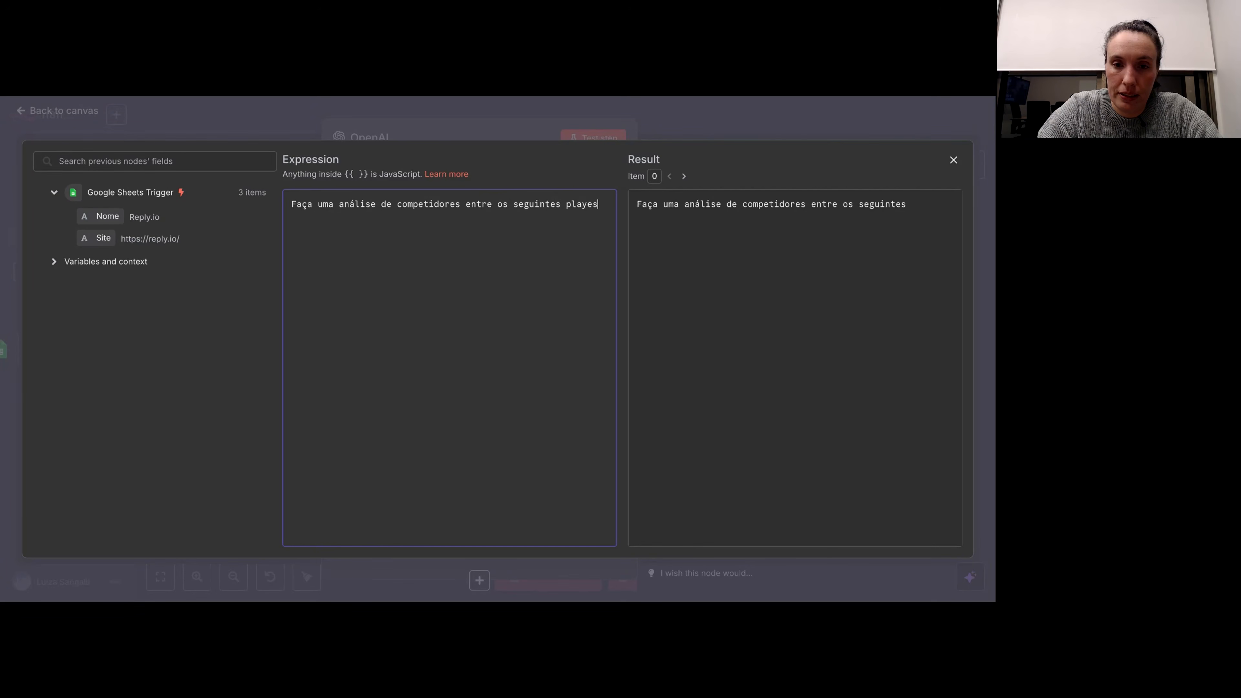
key("BackSpace")
type("rs de mercado:")
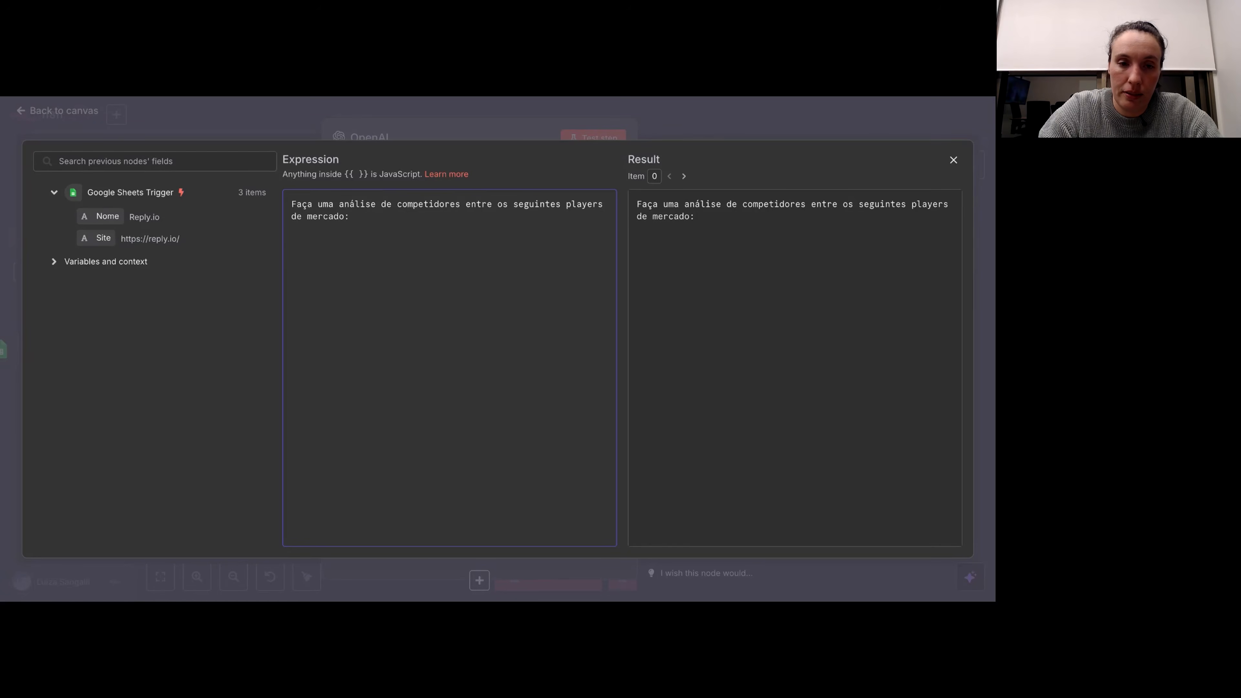
Step: Replace "de competidores" with "competitiva" in the prompt's opening sentence
left_click(461, 204)
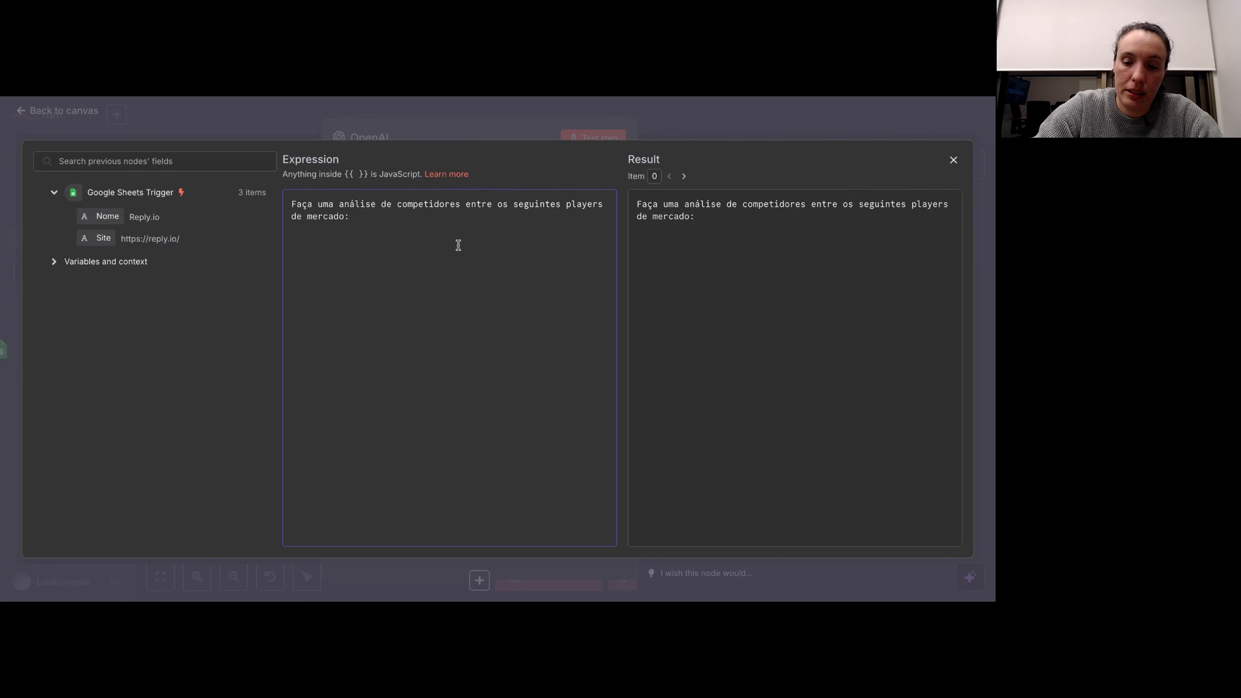
key("BackSpace")
key("BackSpace")
key("BackSpace")
key("BackSpace")
key("BackSpace")
key("BackSpace")
key("BackSpace")
key("BackSpace")
key("BackSpace")
key("BackSpace")
key("BackSpace")
key("BackSpace")
key("BackSpace")
key("BackSpace")
key("BackSpace")
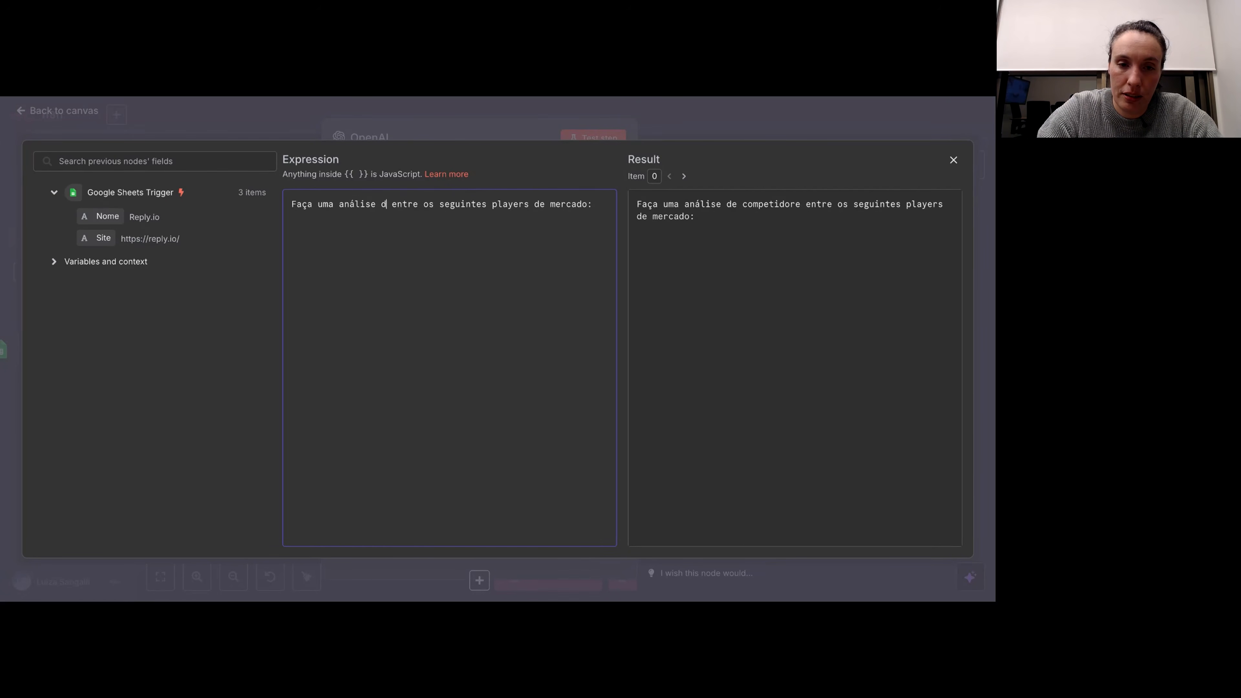
type("competitiva")
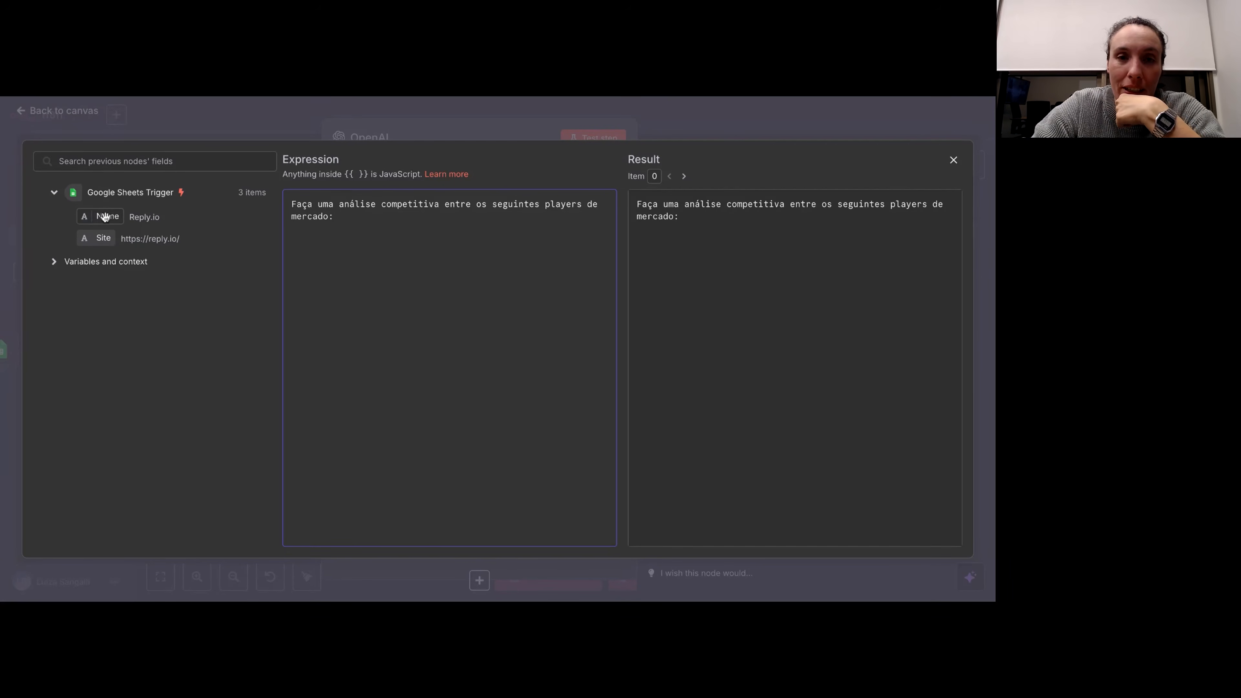
Step: Insert the Google Sheets Trigger's Nome and Site fields below the opening sentence, each on its own line
left_click_drag(101, 219, 306, 249)
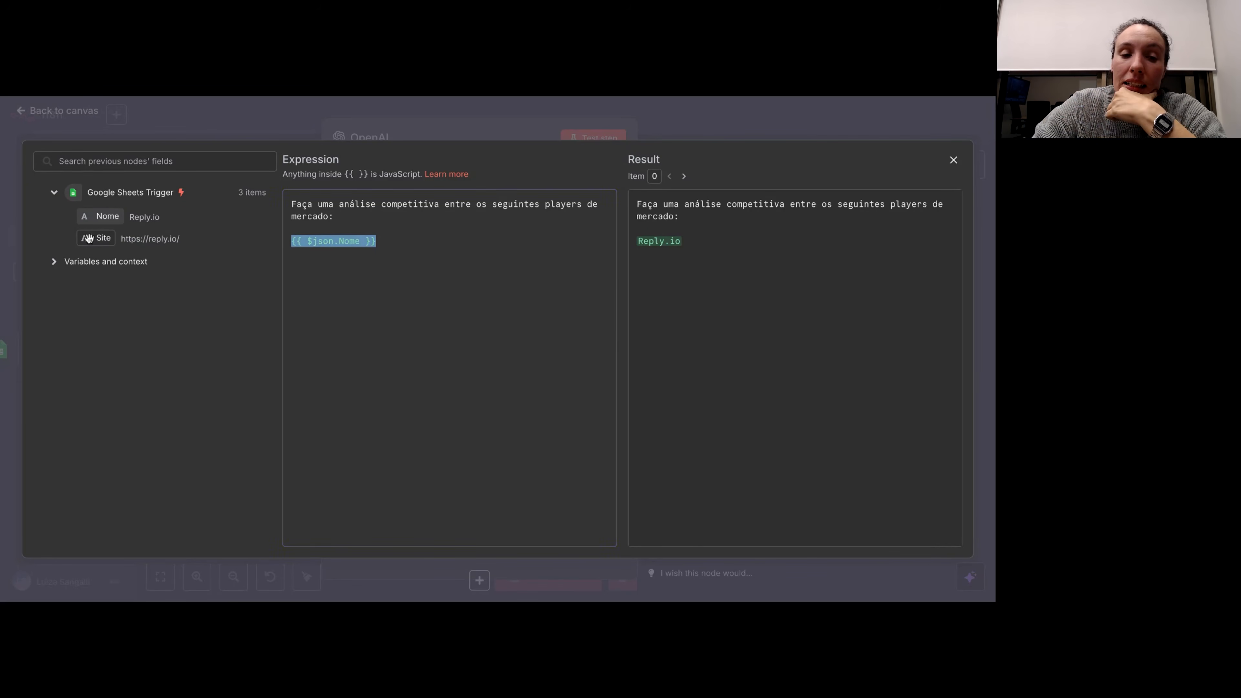
left_click_drag(88, 238, 306, 264)
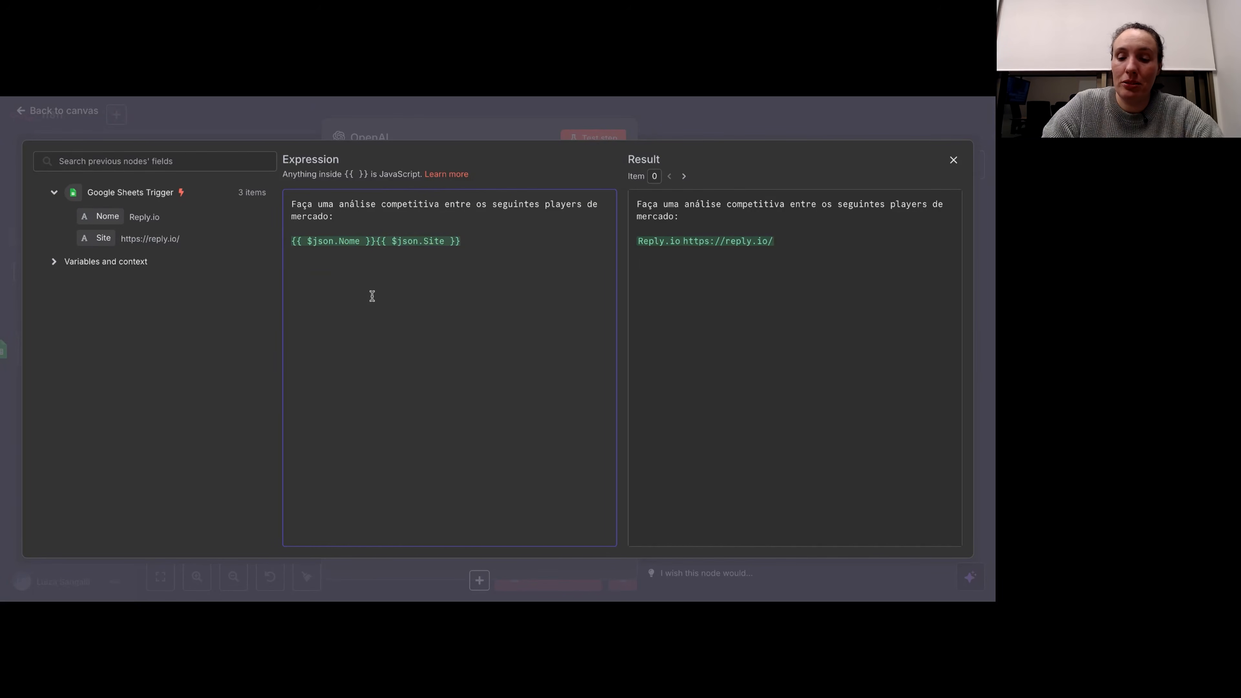
key("Return")
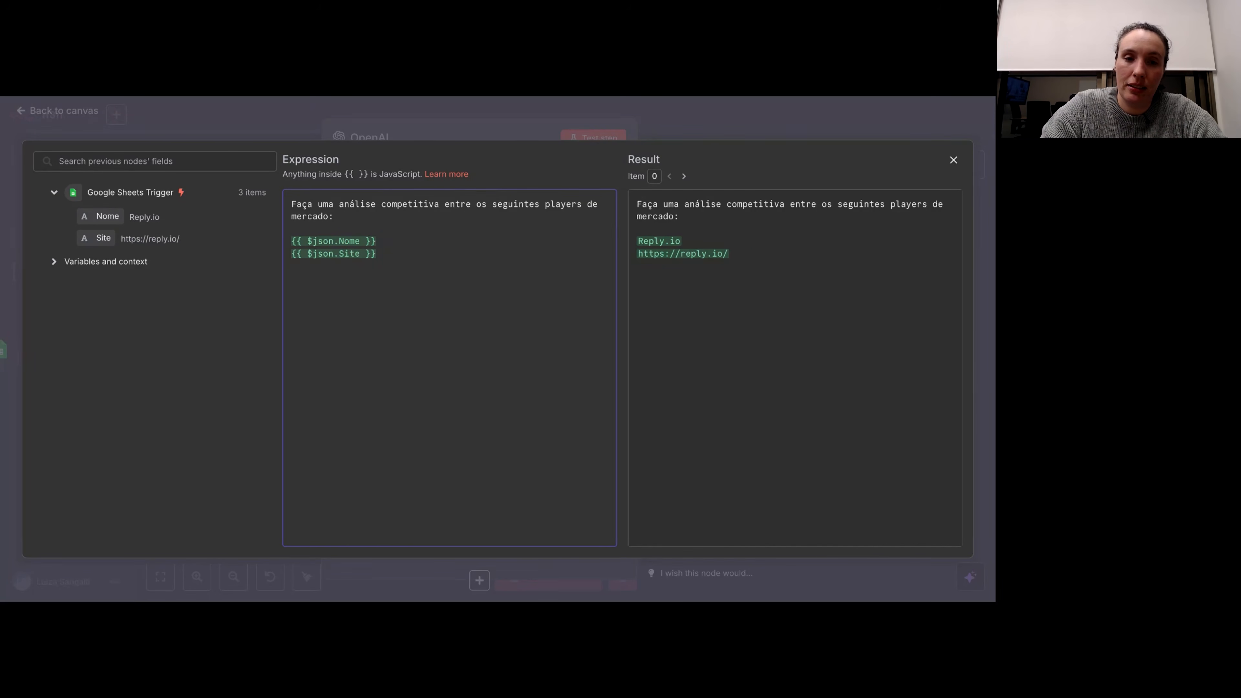
Step: Label the two inserted fields in the prompt "Nome:" and "Site:"
type("om")
key("BackSpace")
key("BackSpace")
type("Nome: ")
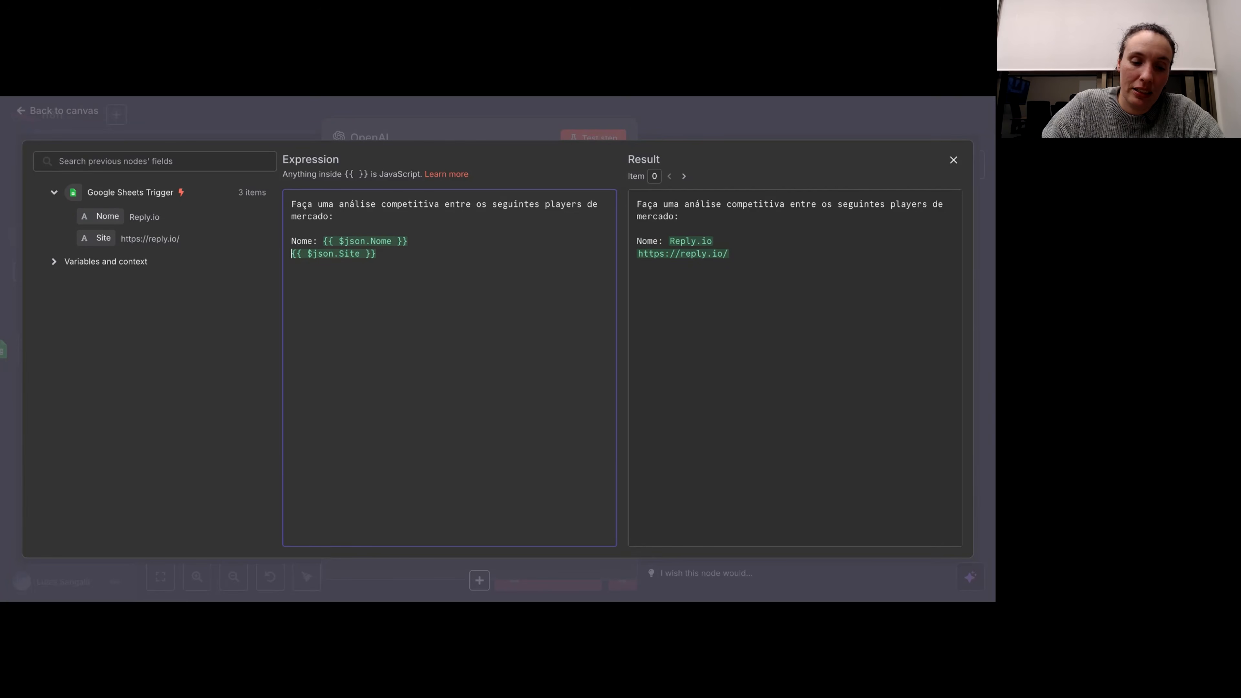
type("Site>")
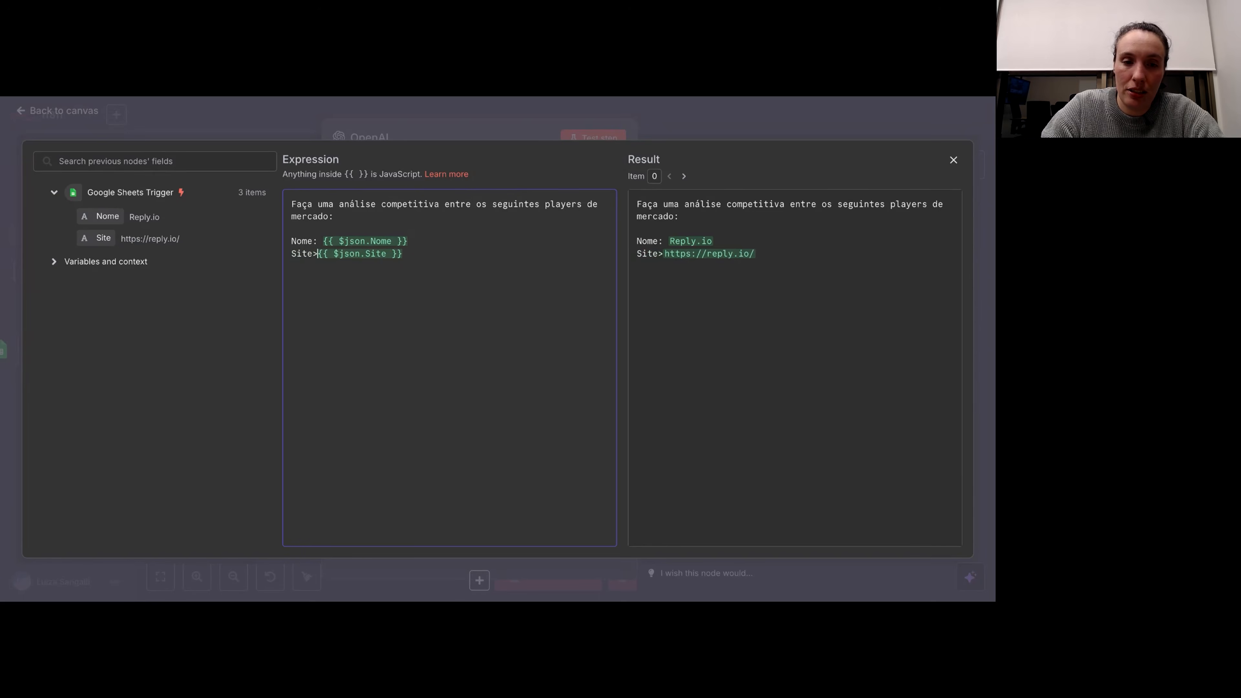
key("BackSpace")
type(":")
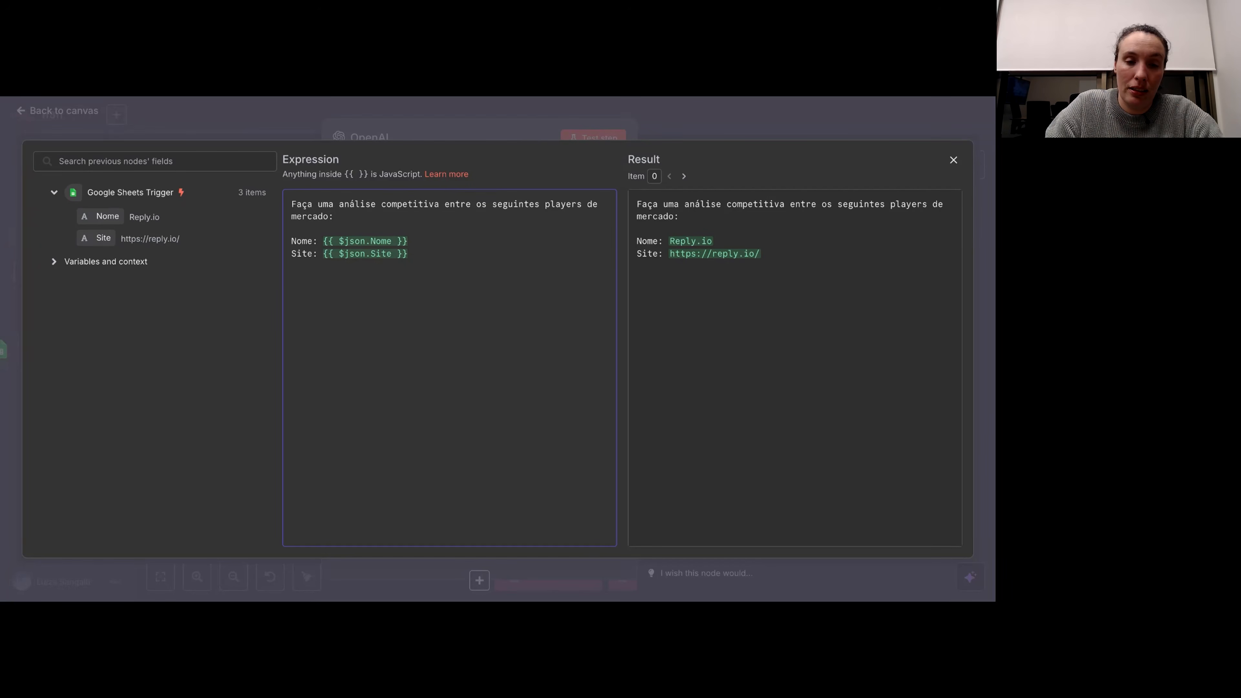
Step: Add "Eu preciso que essa análise seja robusta e traga as principais forças e fraquezas de cada um dos players." below the fields and close the editor
type("Eu preciso que es")
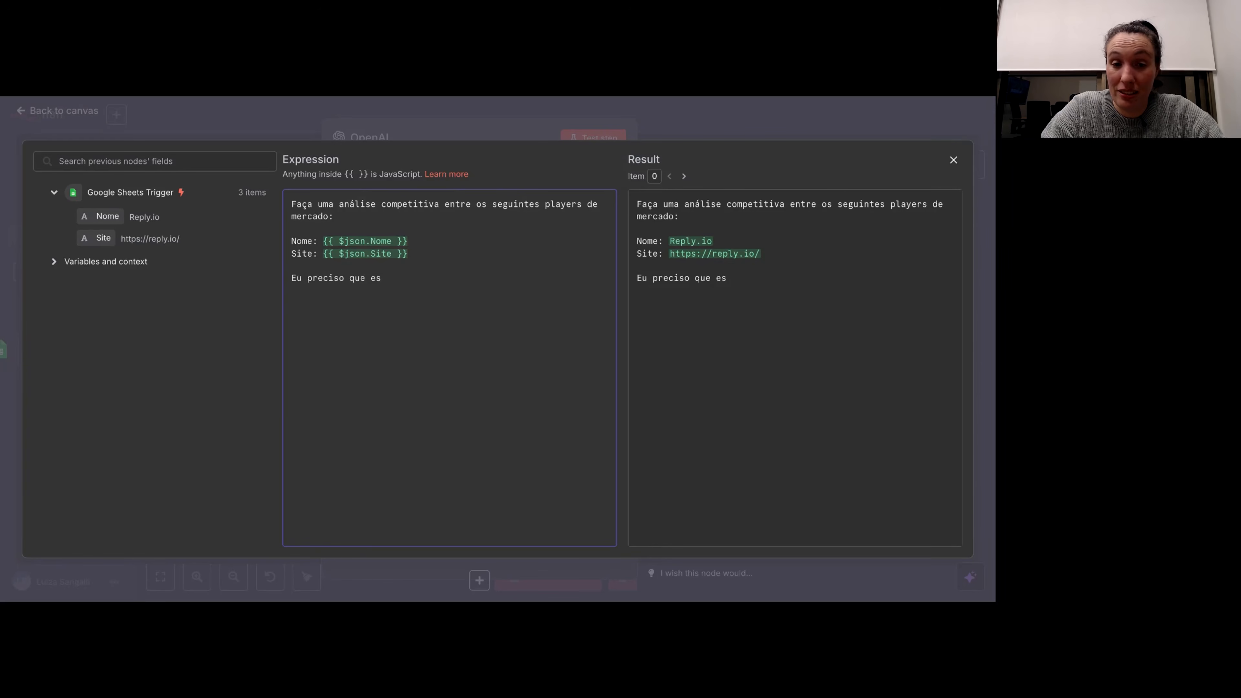
type("sa aná")
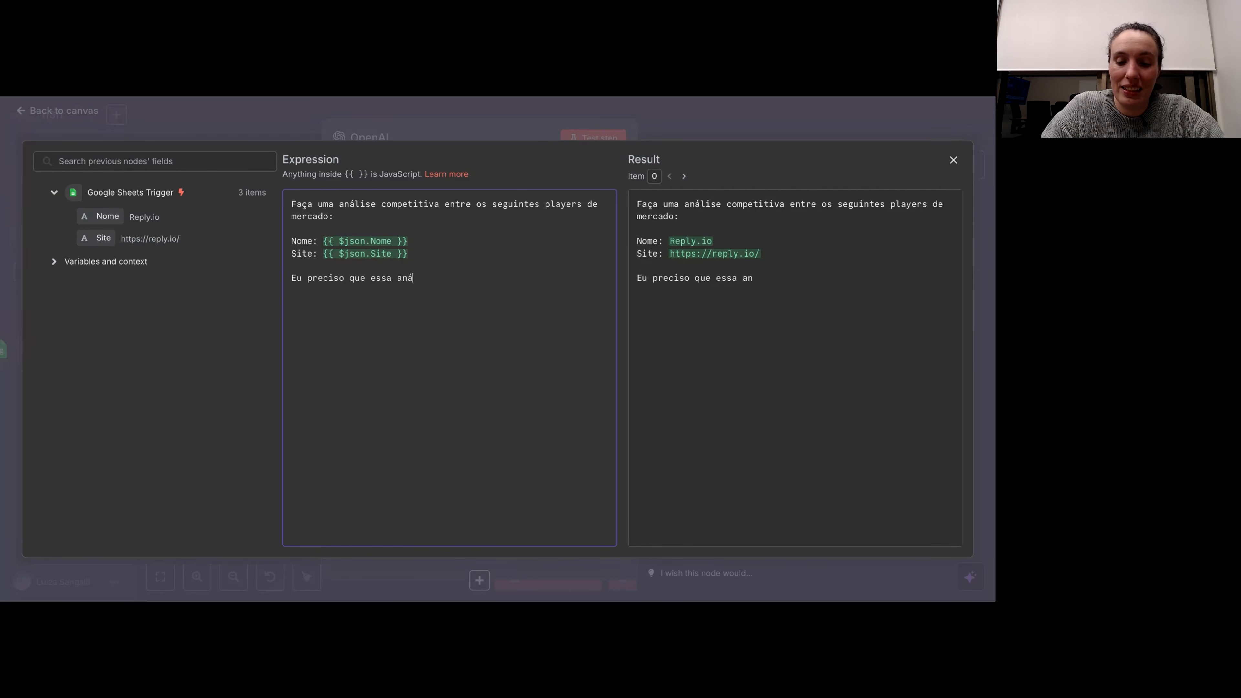
type("lise seja ro")
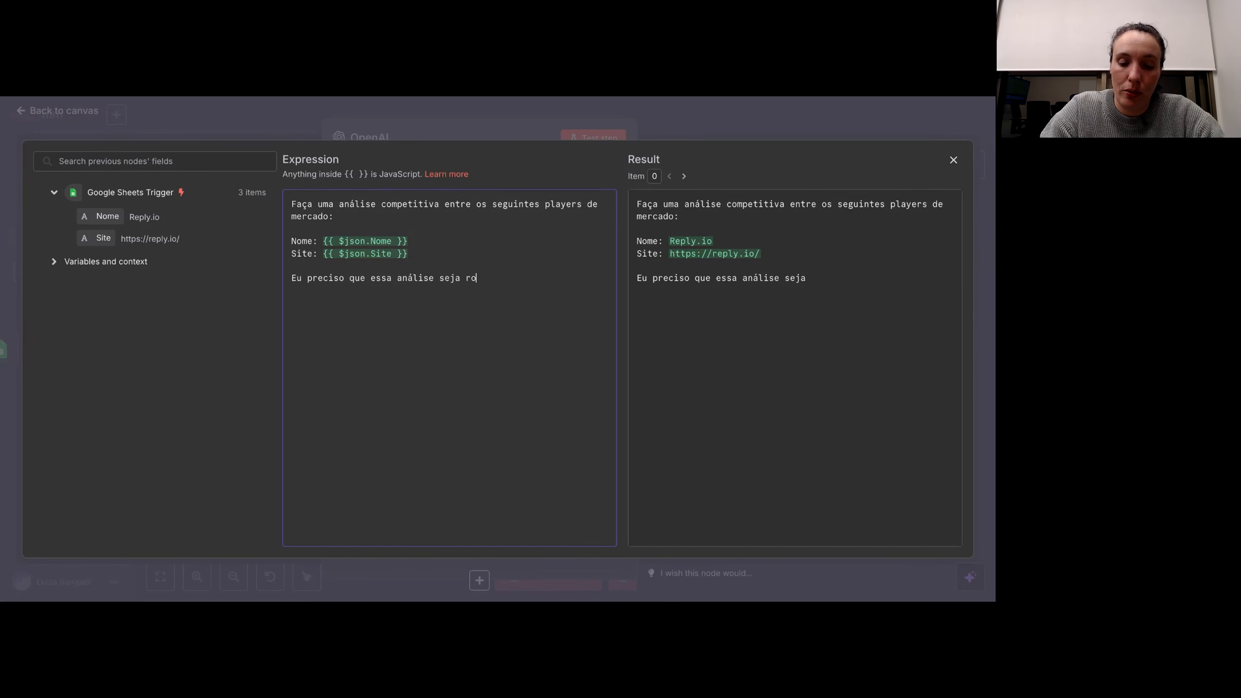
type("busta e traga ")
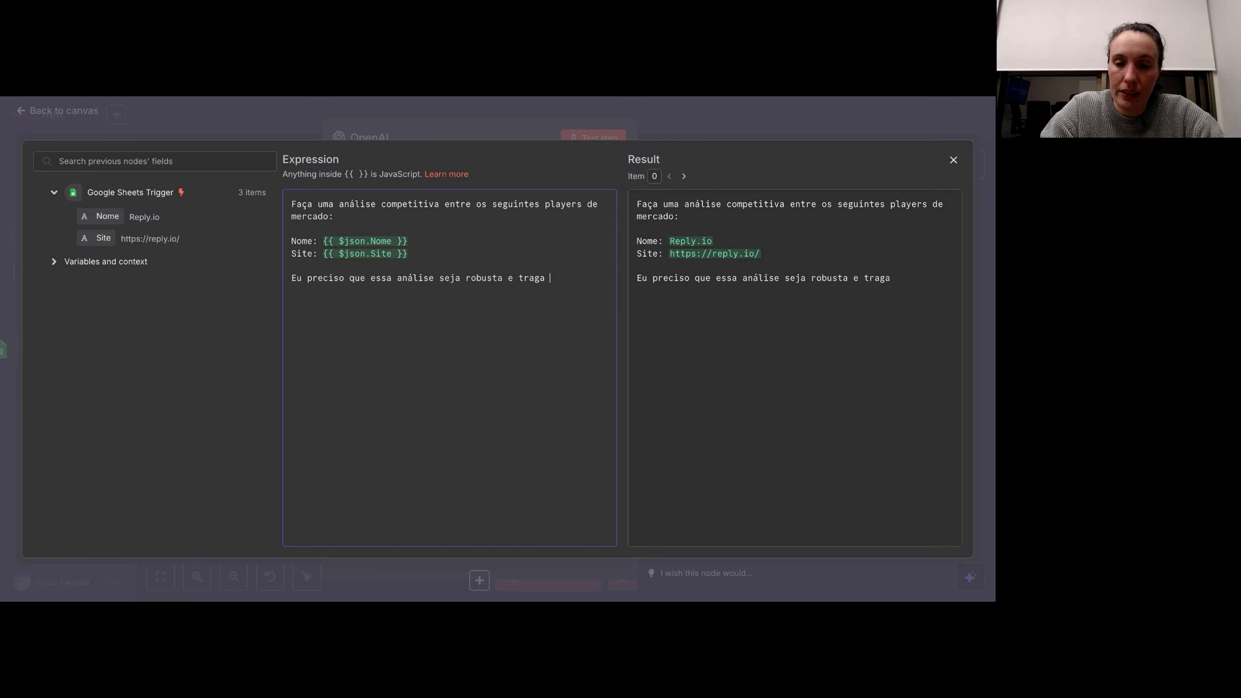
type("as princip")
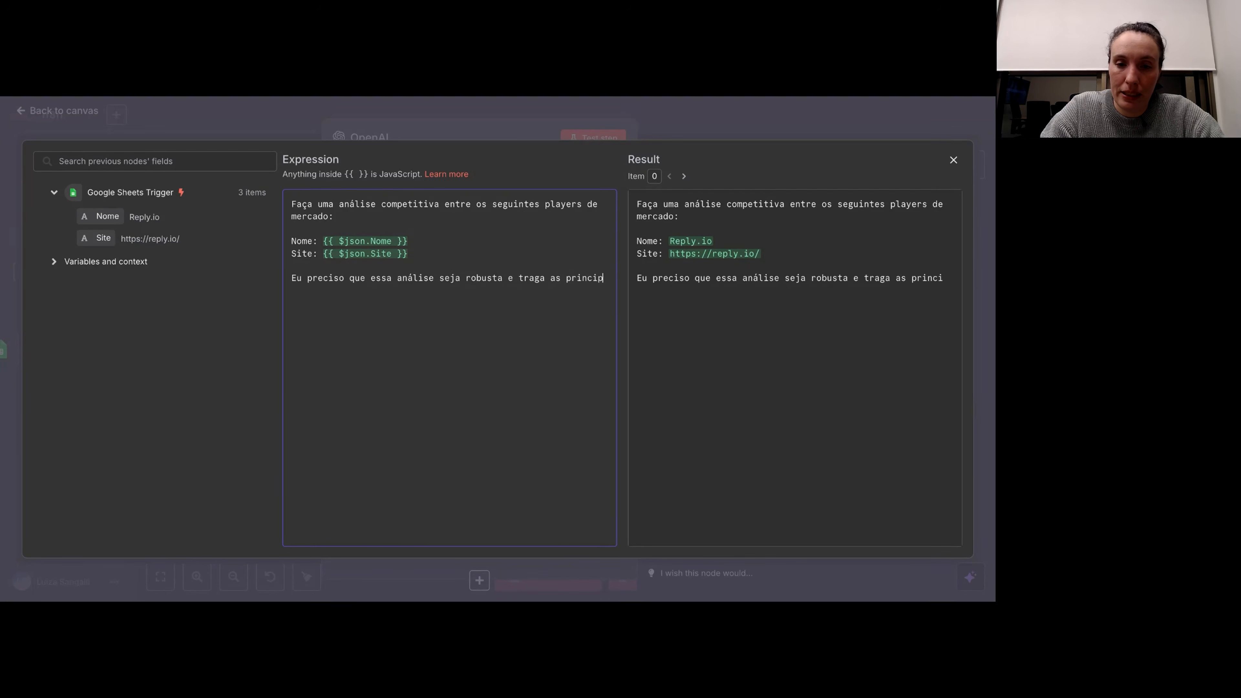
type("ais for")
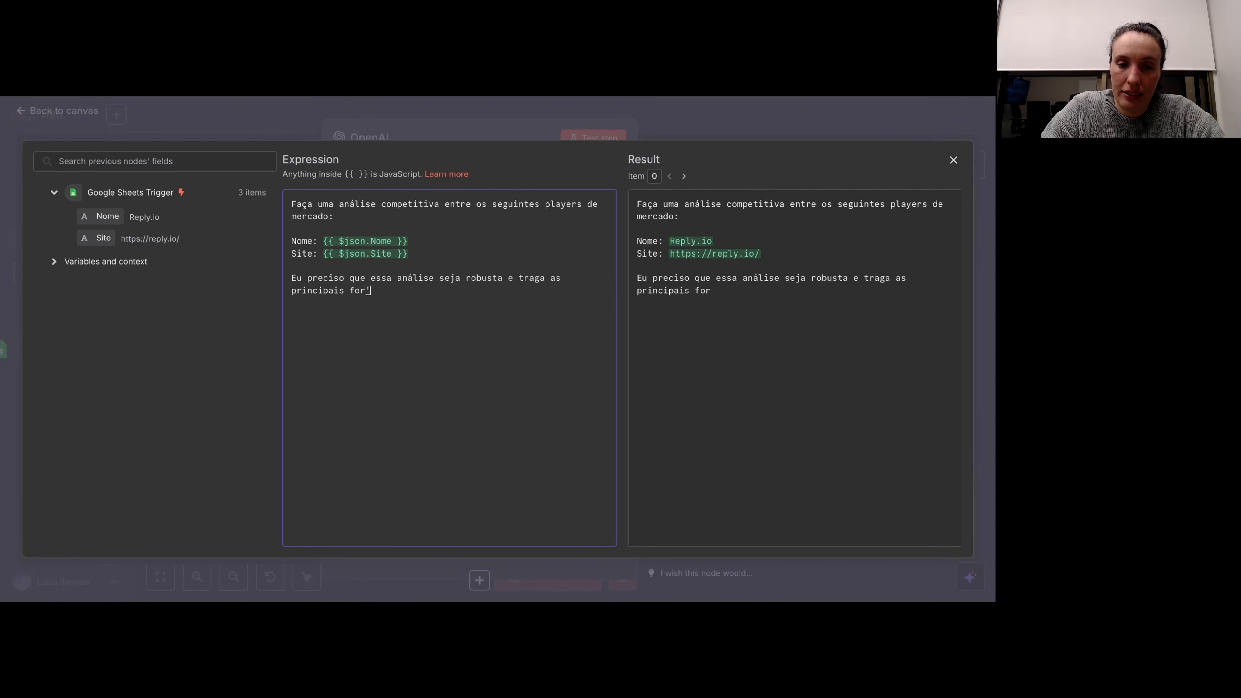
type("ças e fraque")
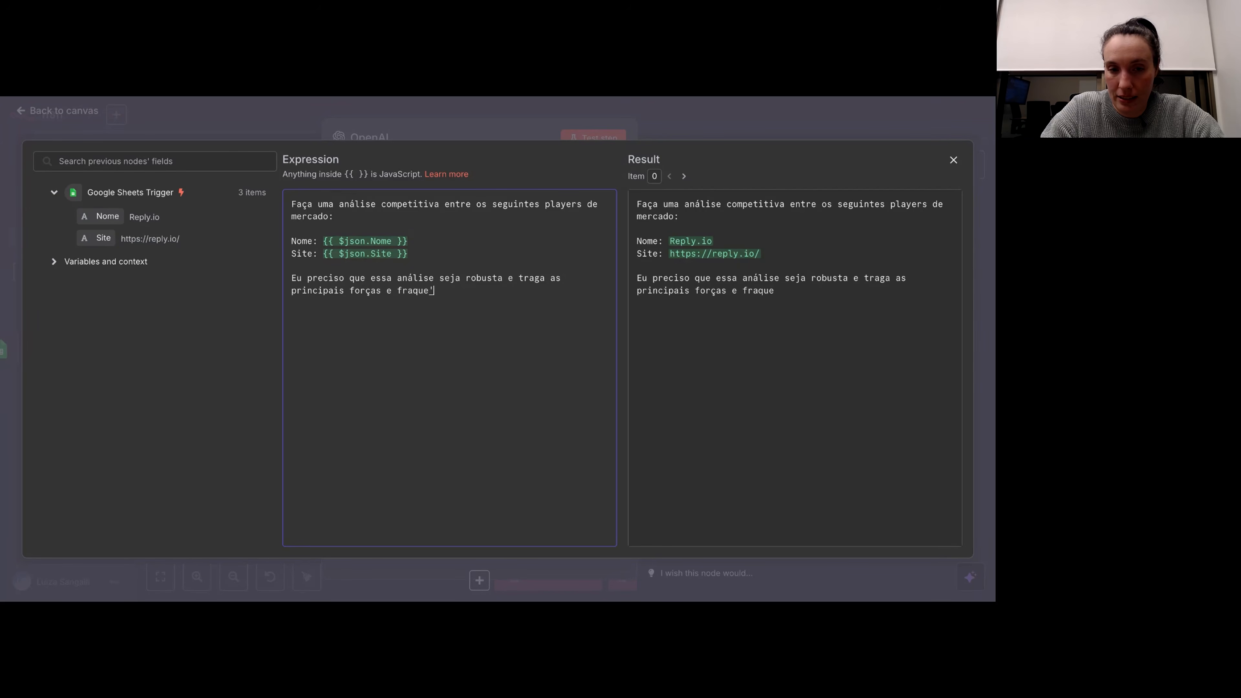
type("zas d")
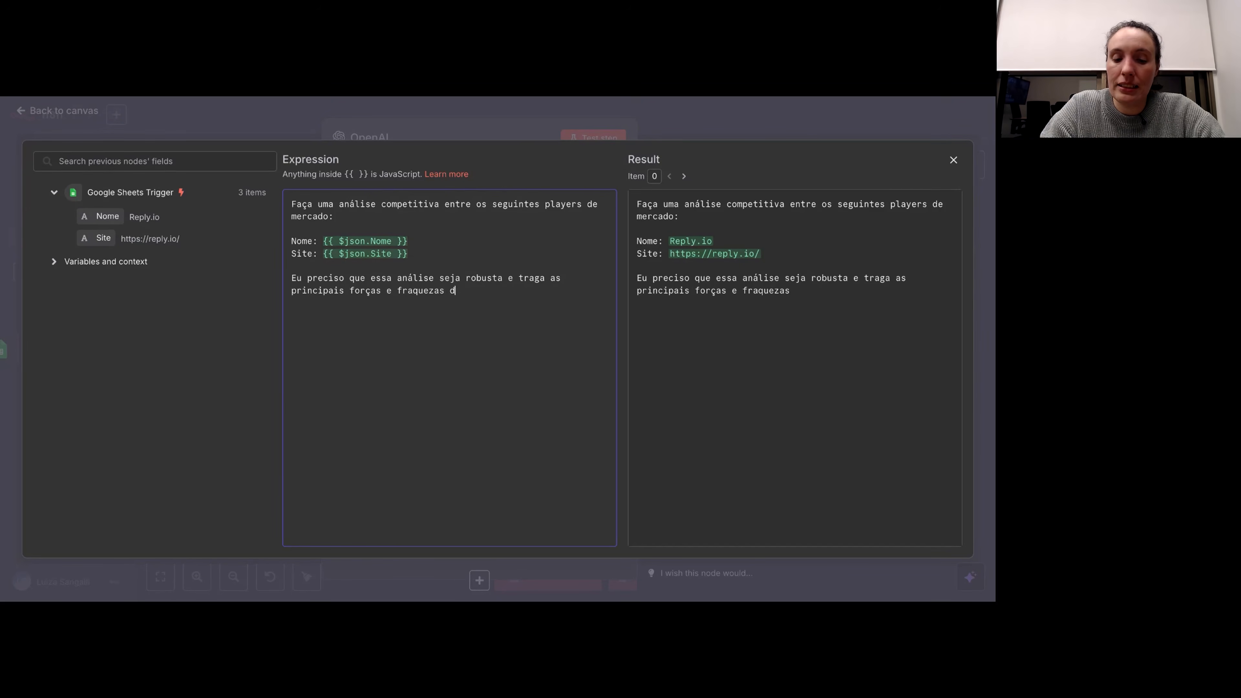
type("e cada um dos")
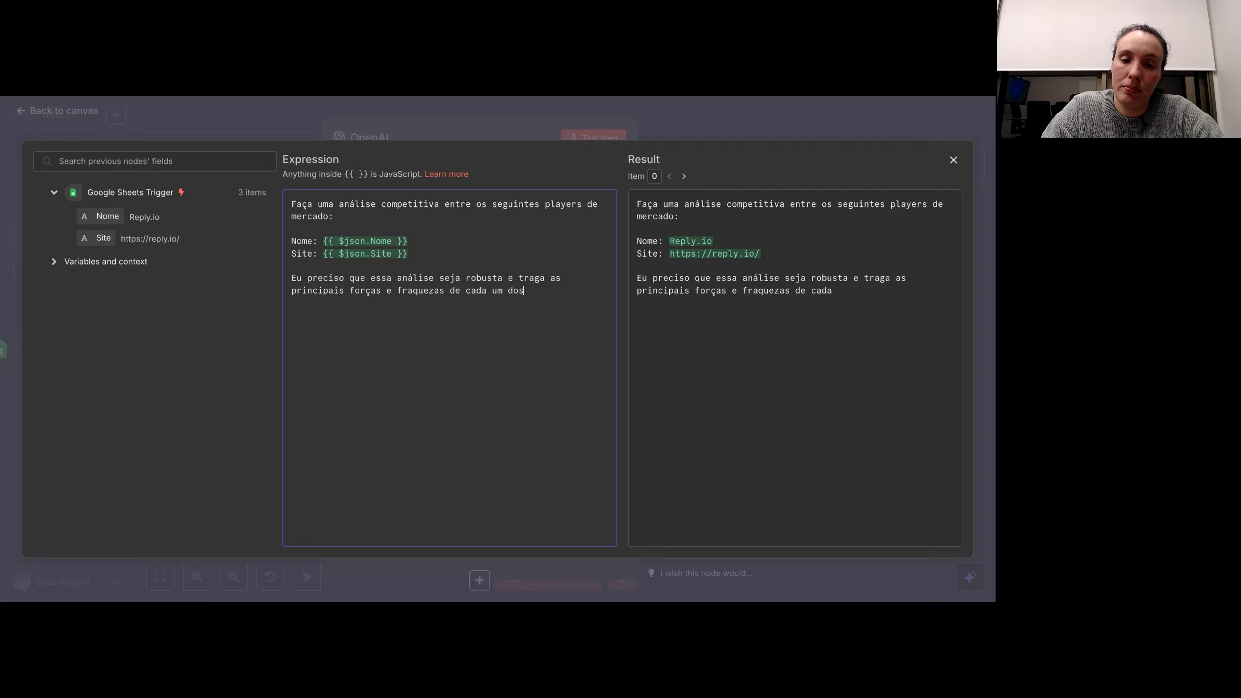
type(" players.")
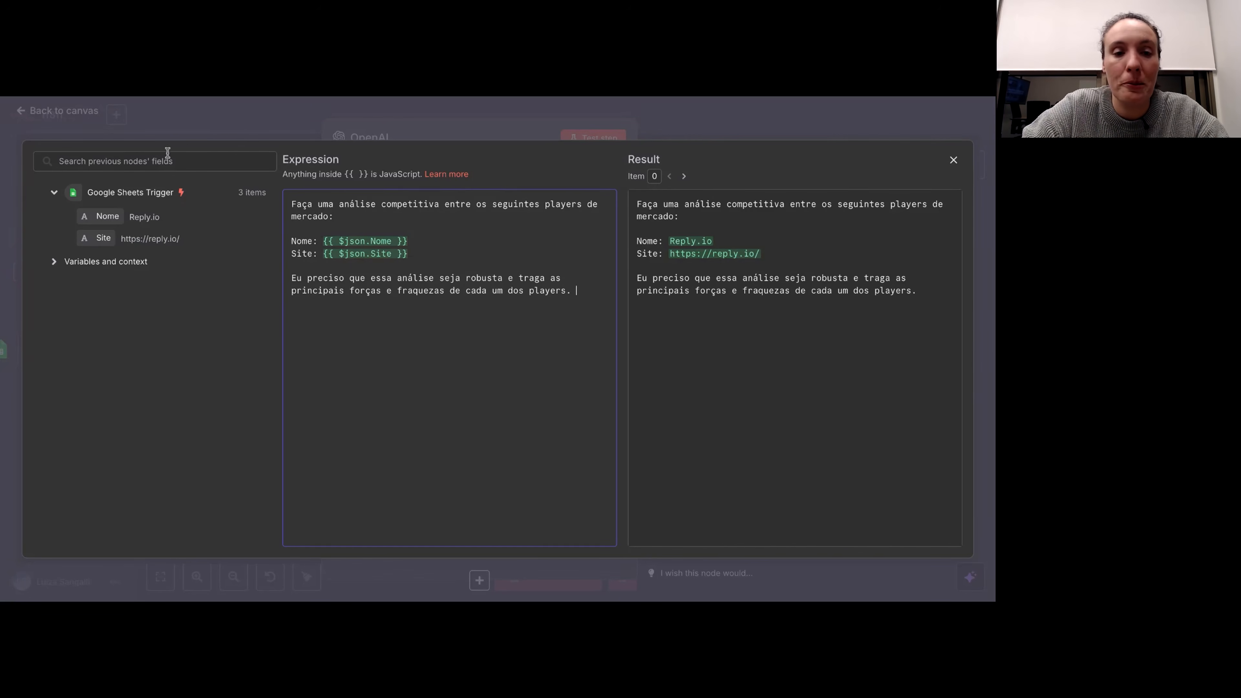
left_click(406, 131)
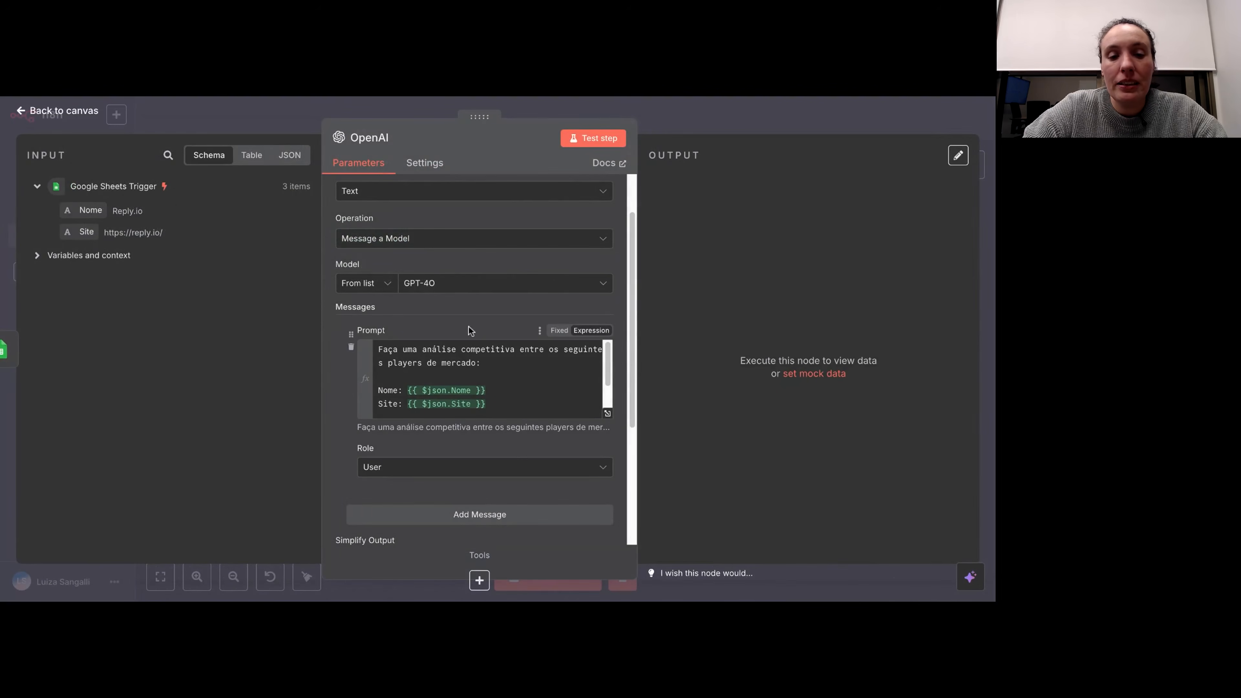
Step: Review the finished prompt, the role choices available for the message and the node's remaining output settings
scroll(484, 377, "down", 2)
scroll(484, 378, "down", 2)
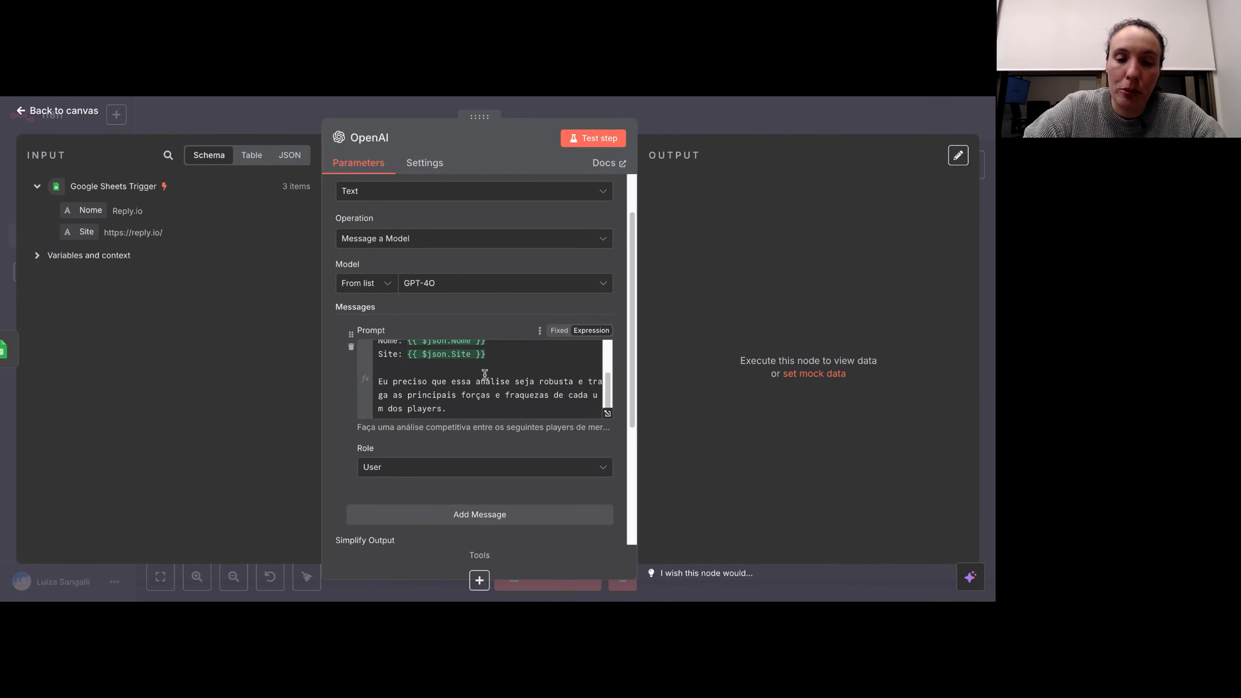
scroll(484, 377, "up", 5)
scroll(338, 325, "down", 4)
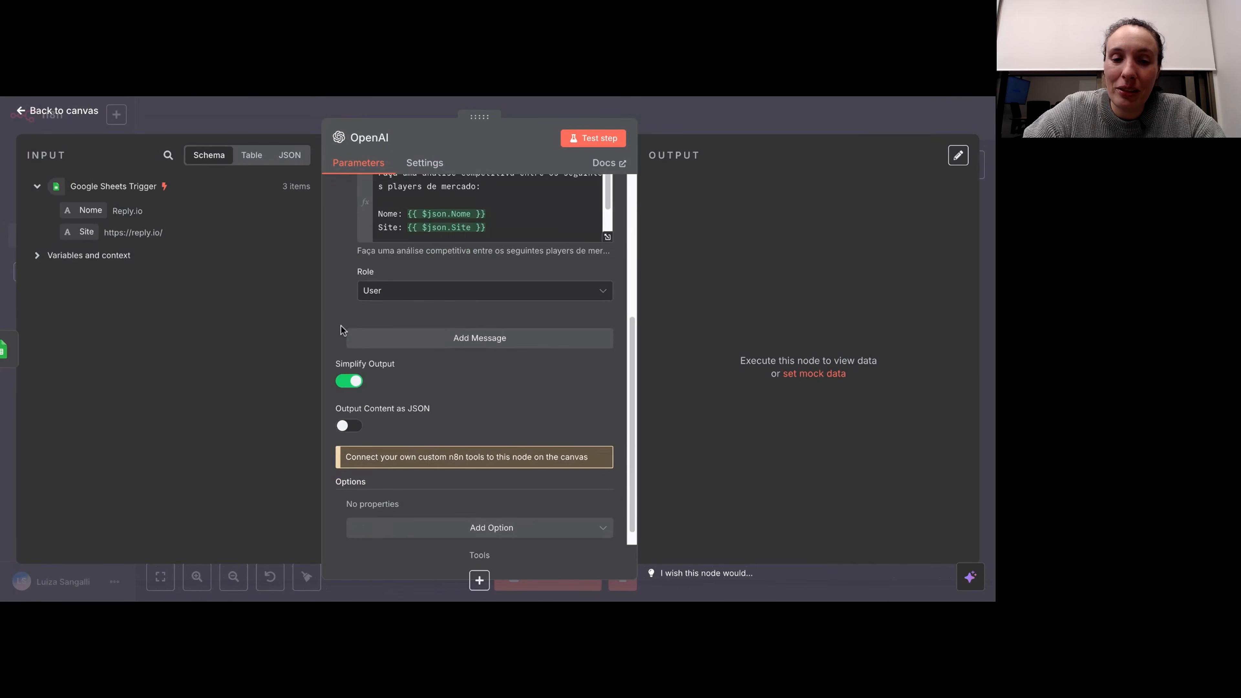
left_click(404, 292)
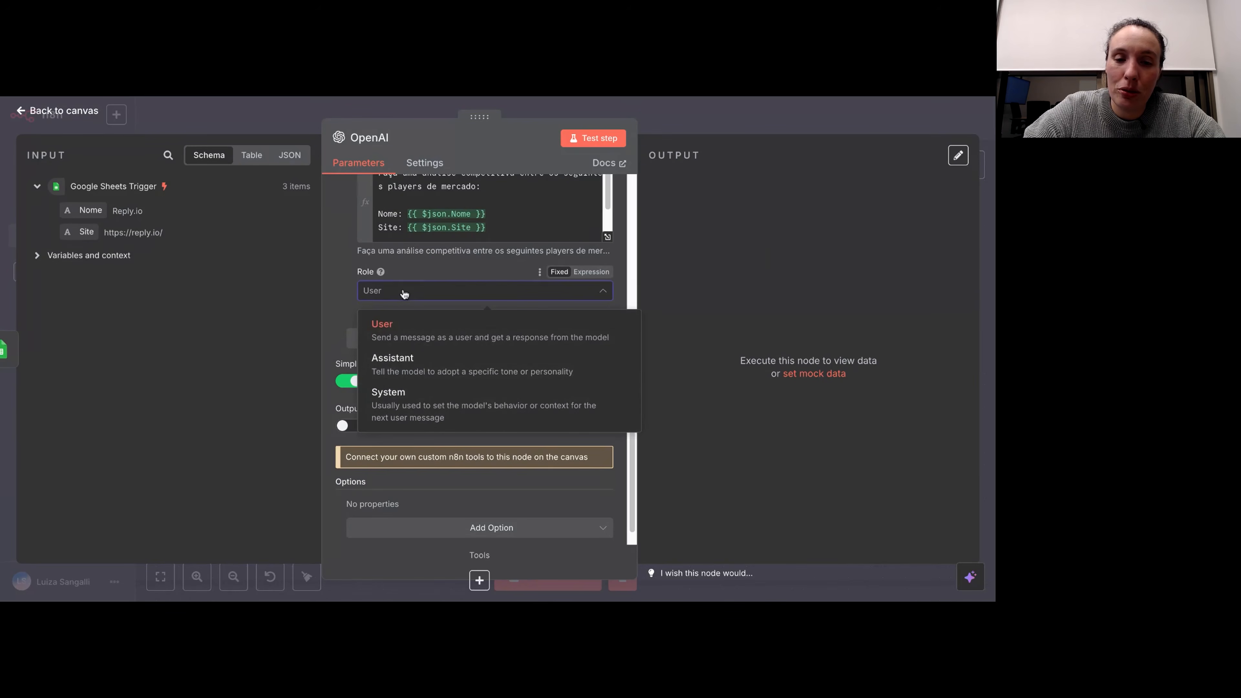
left_click(404, 292)
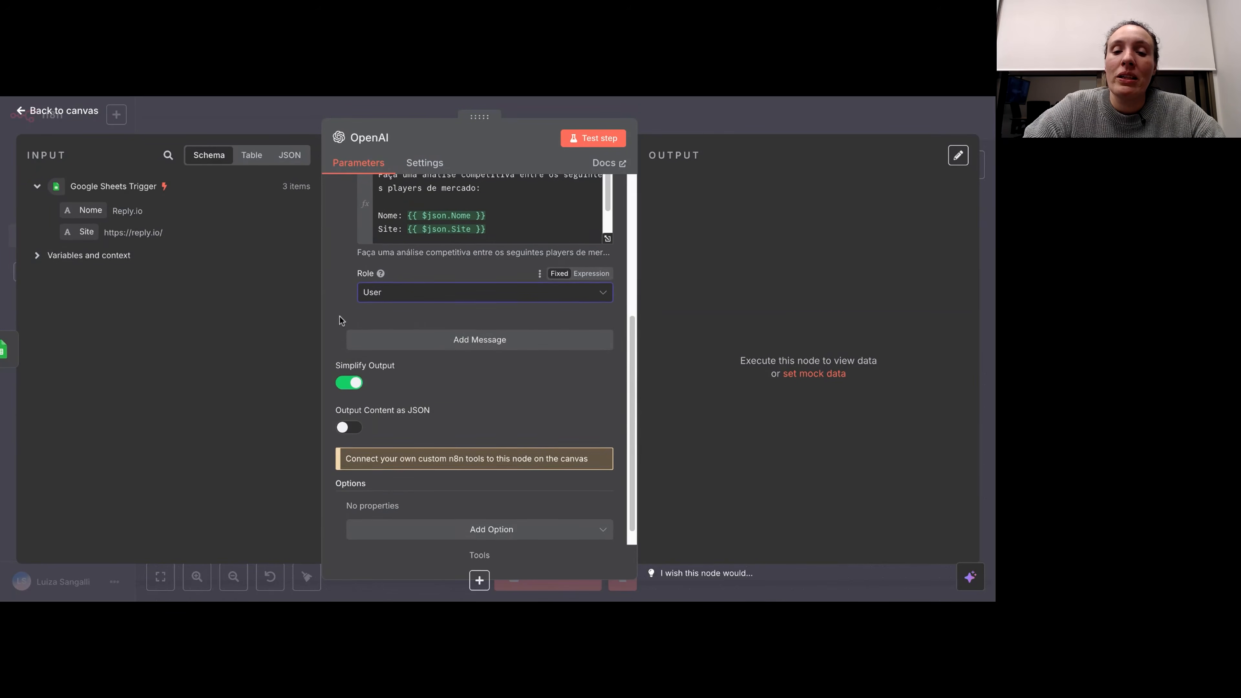
scroll(340, 317, "up", 1)
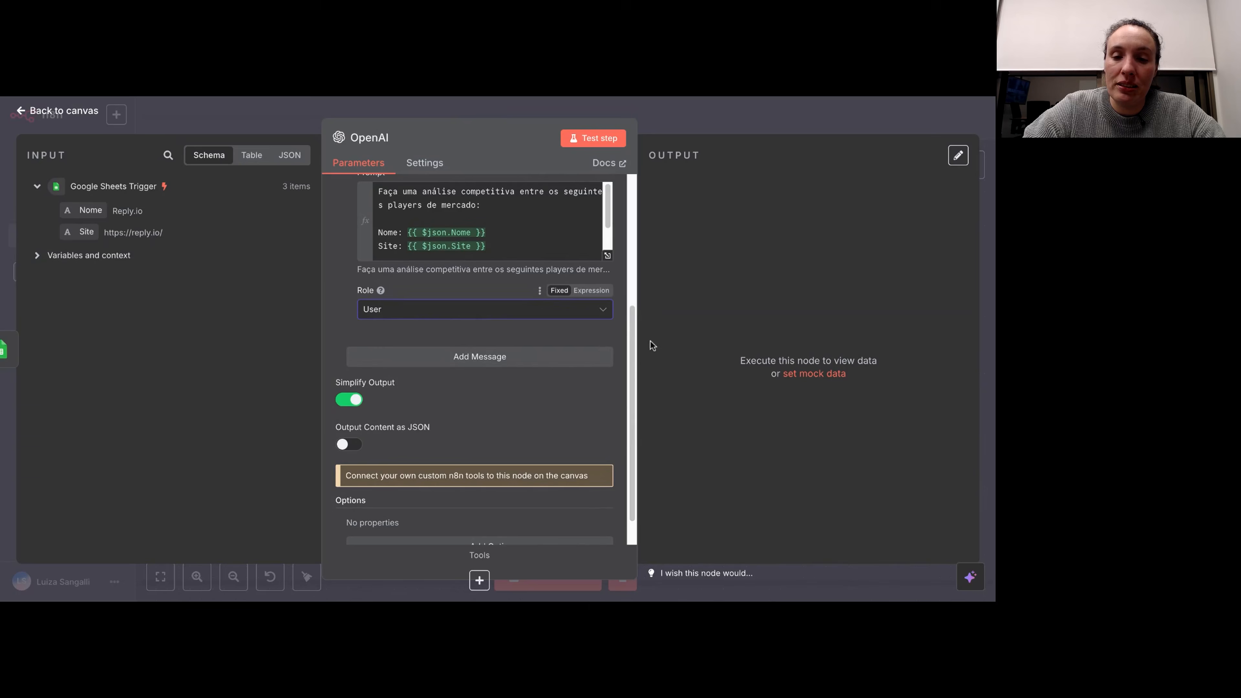
left_click_drag(635, 343, 632, 316)
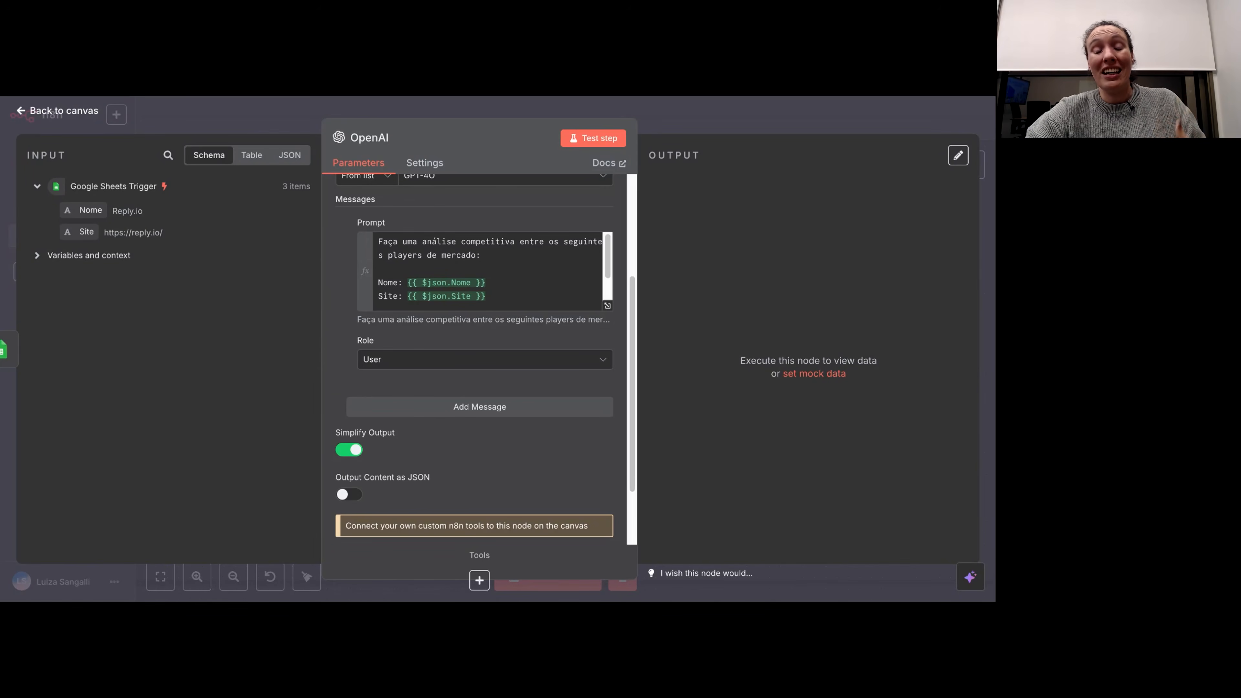
Step: Add a second message to the OpenAI node and set its role to System
left_click(470, 408)
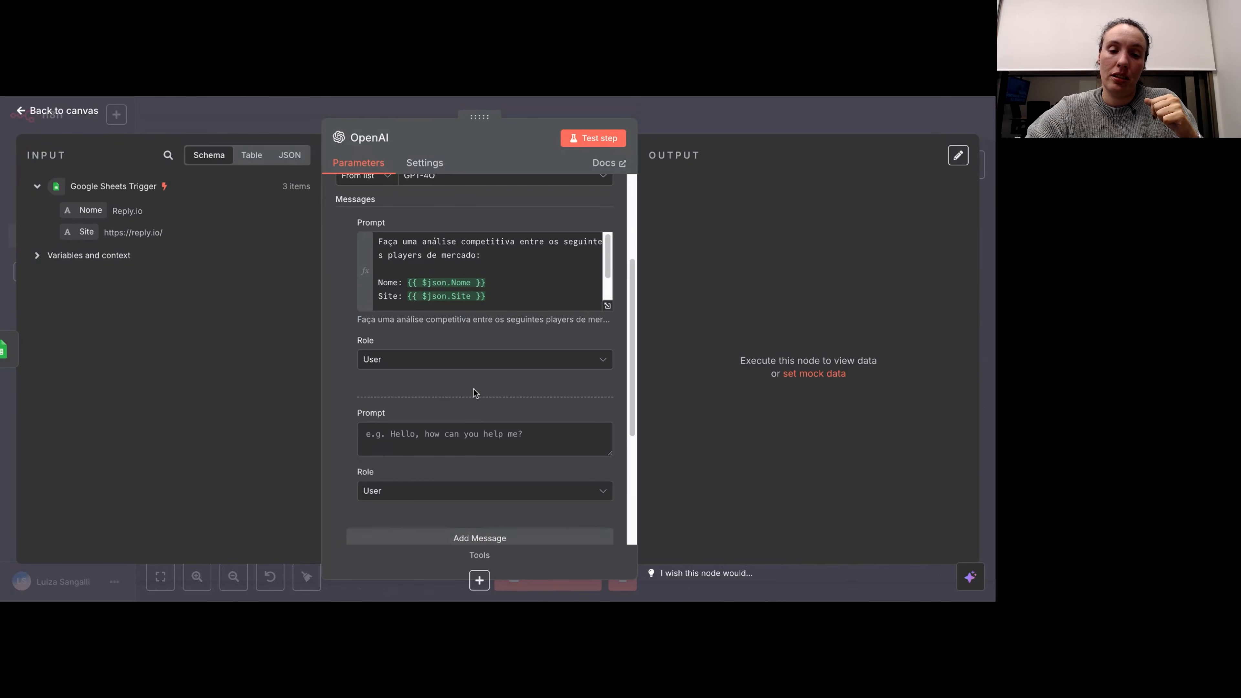
scroll(473, 391, "down", 2)
left_click(424, 437)
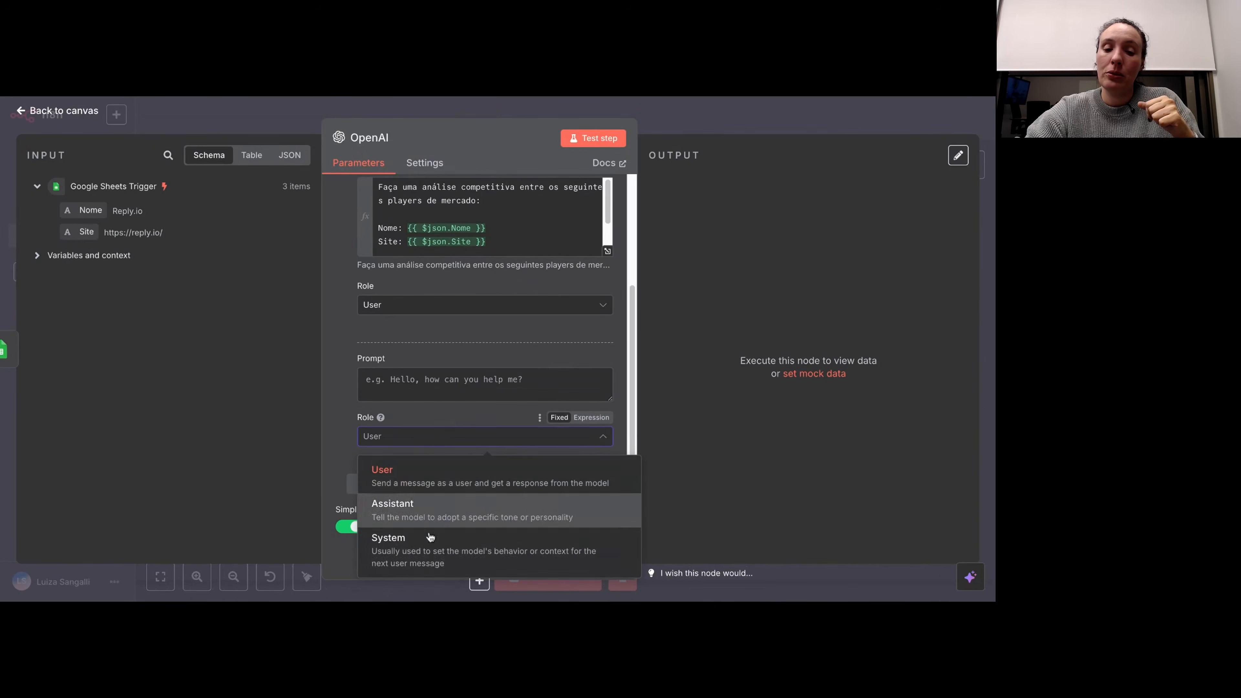
left_click(432, 555)
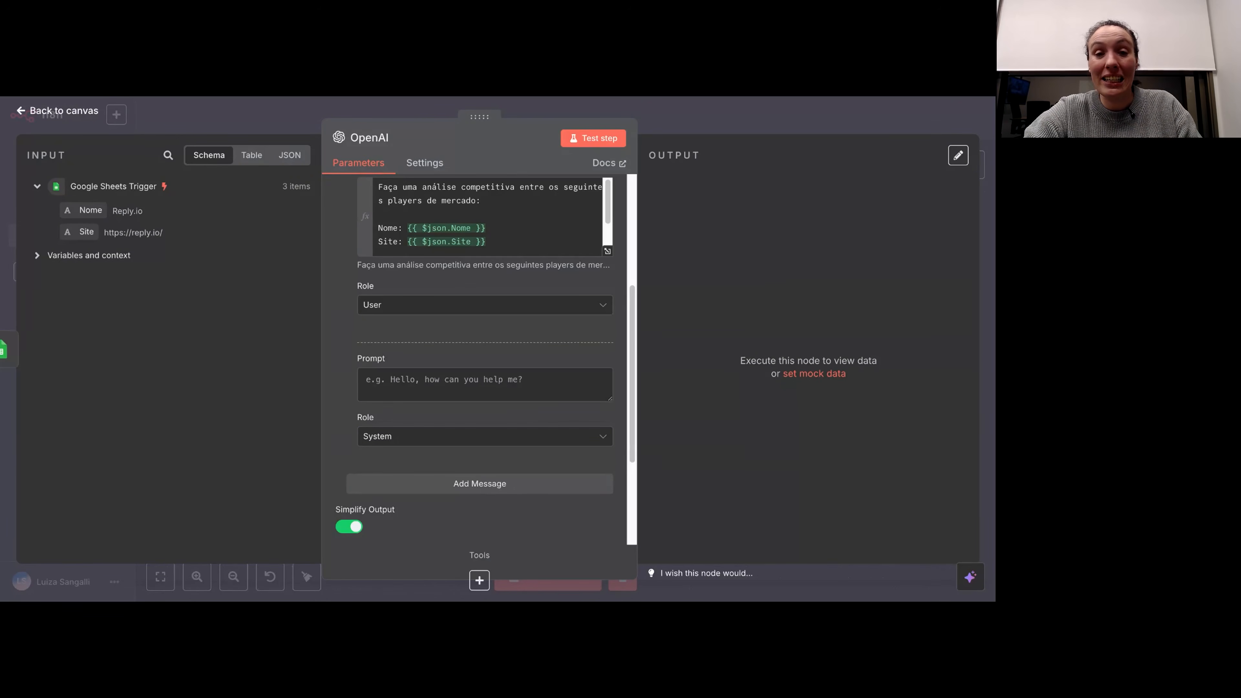
Step: Write "Quero que você seja um analista de mercado com experiência em produtos de venda b2b." as the System message's prompt and return to the canvas
left_click(395, 376)
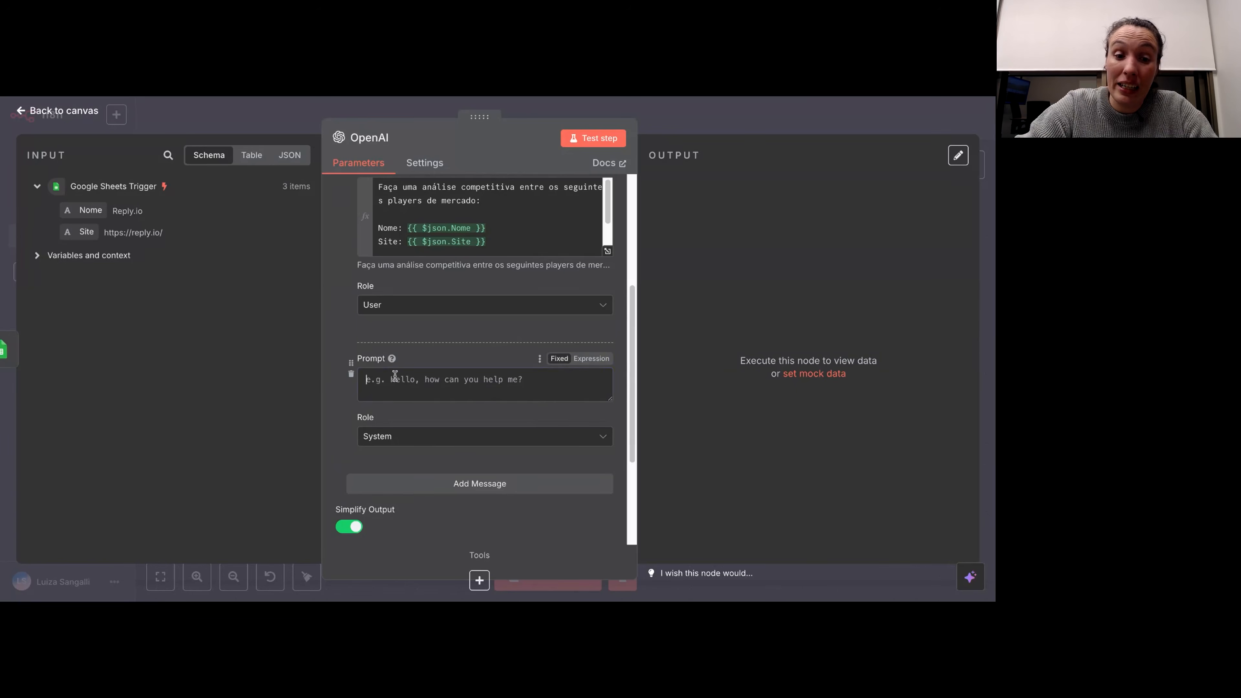
type("Quero")
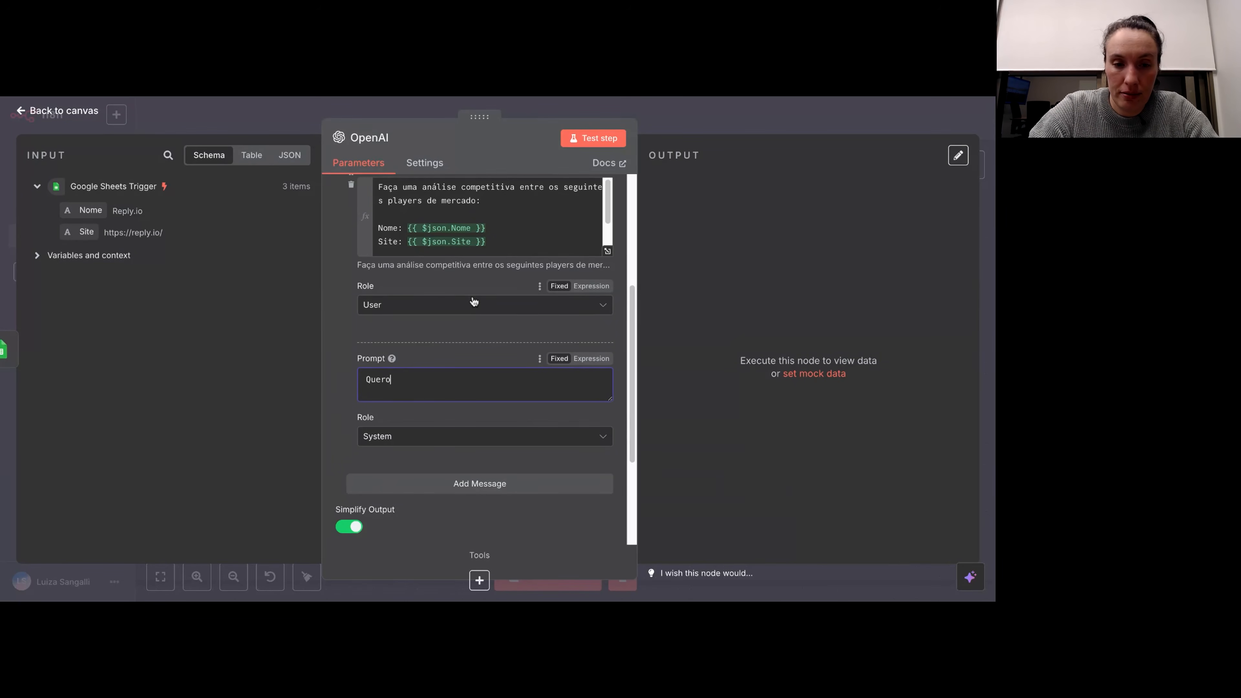
type(" que você seja ")
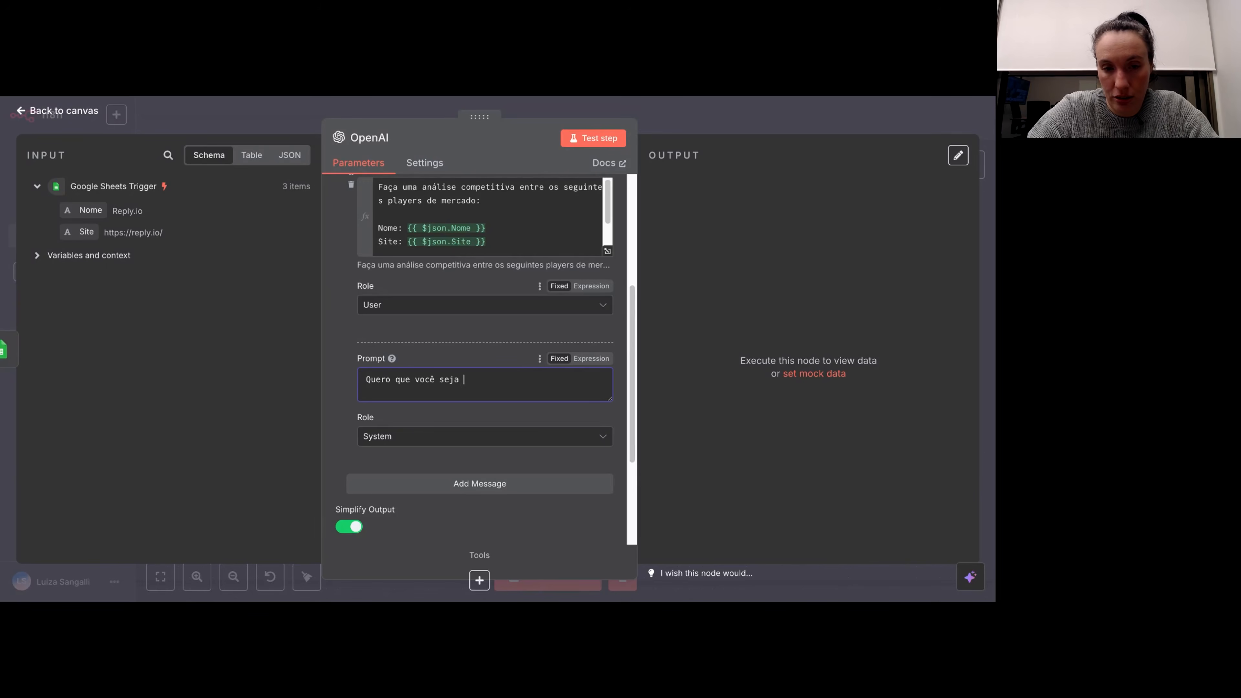
type("um analist")
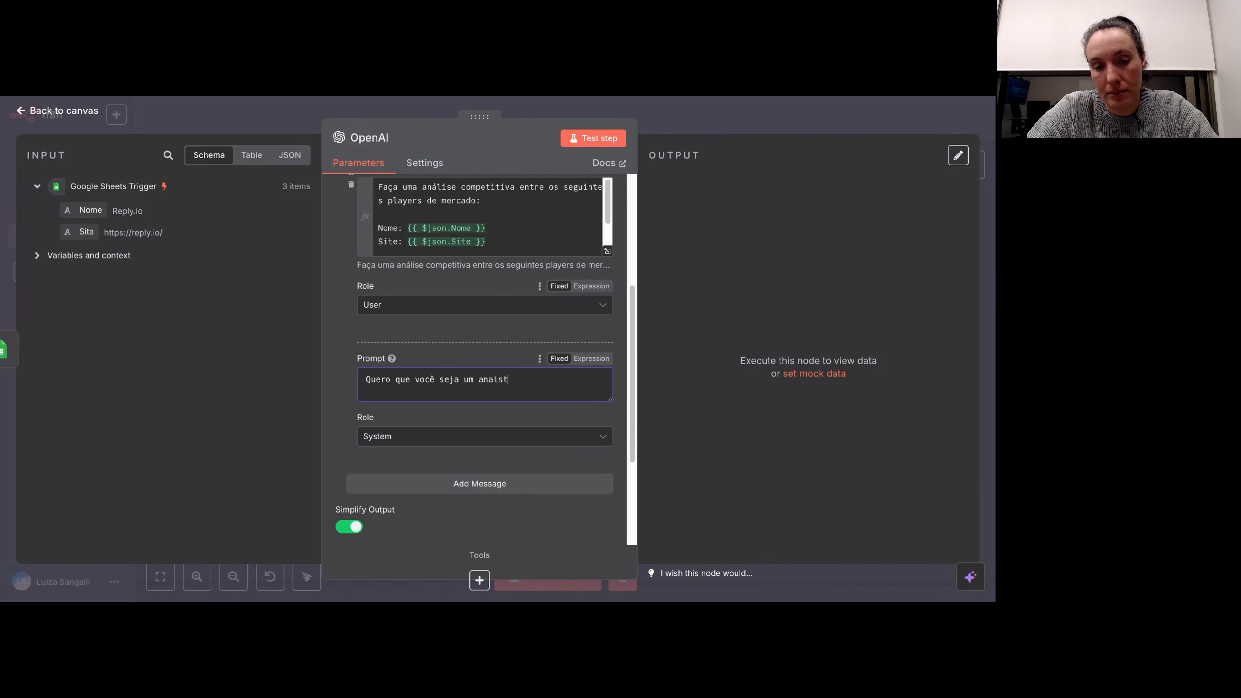
type("a de me")
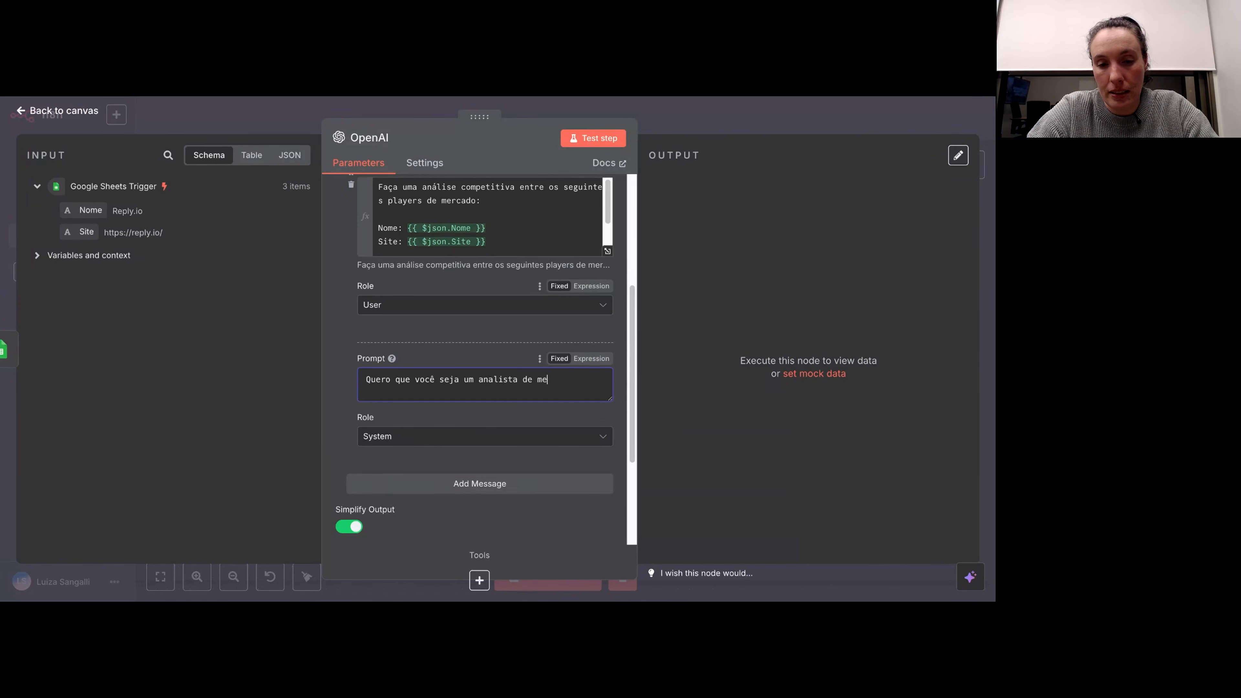
type("rcado c")
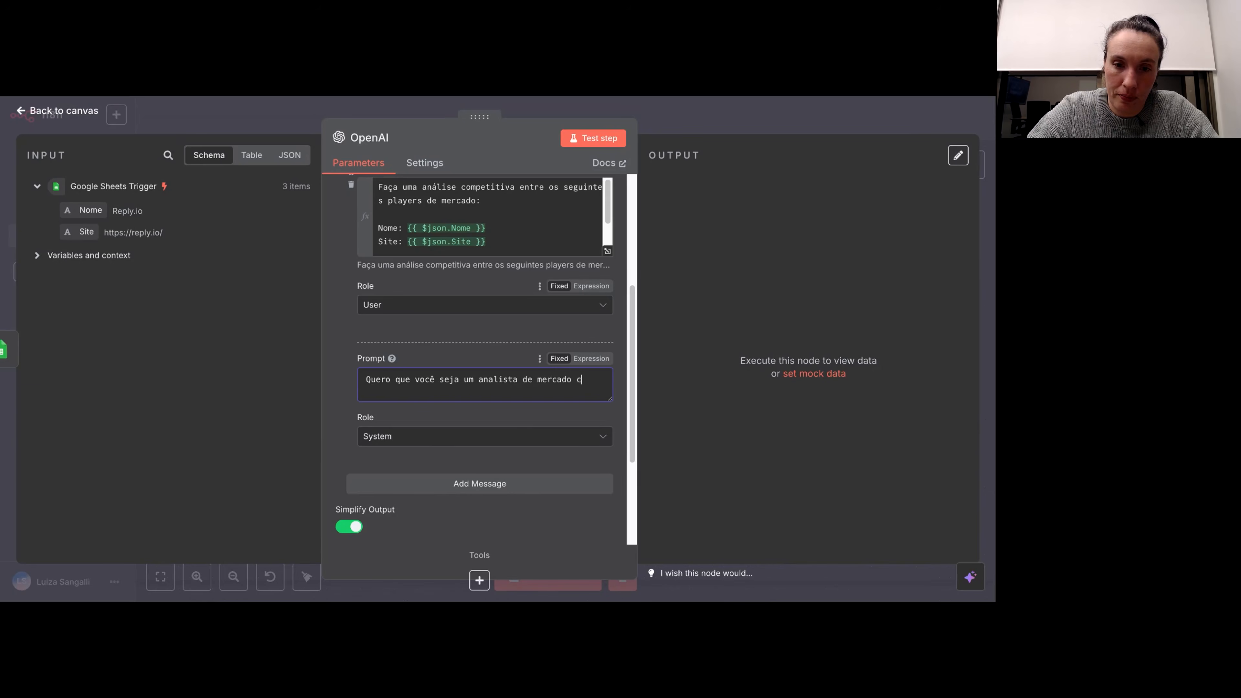
type("om experiê")
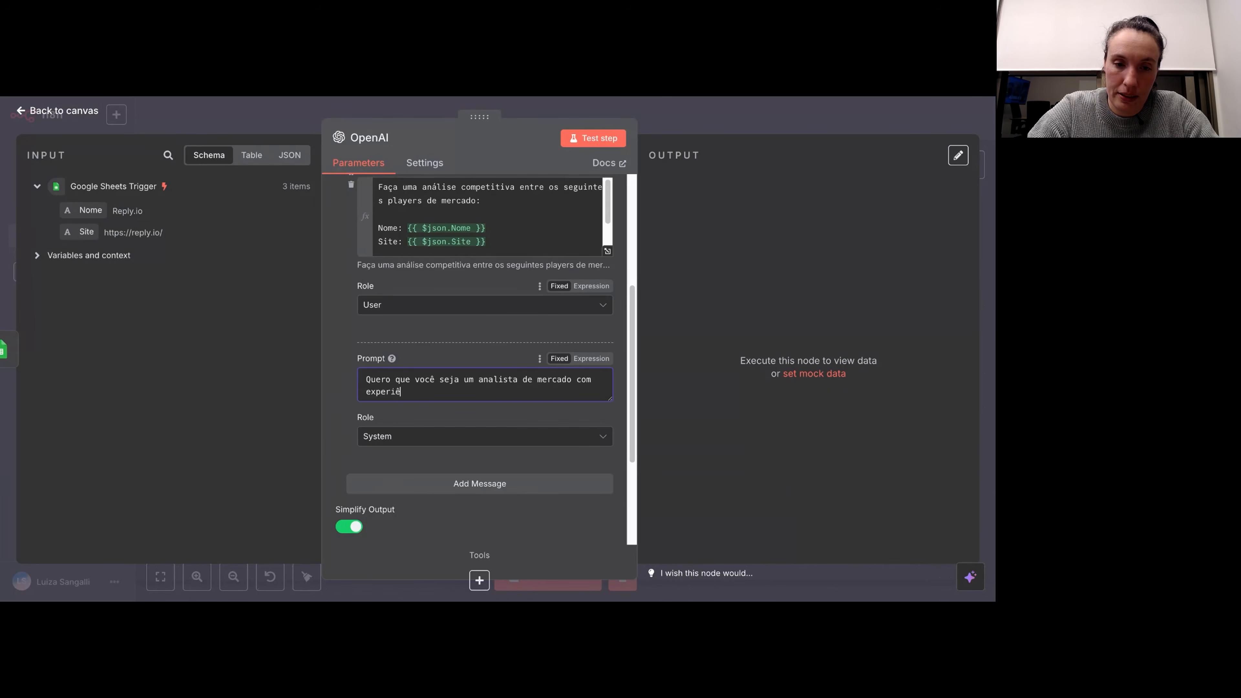
type("ncia em produtos de venda")
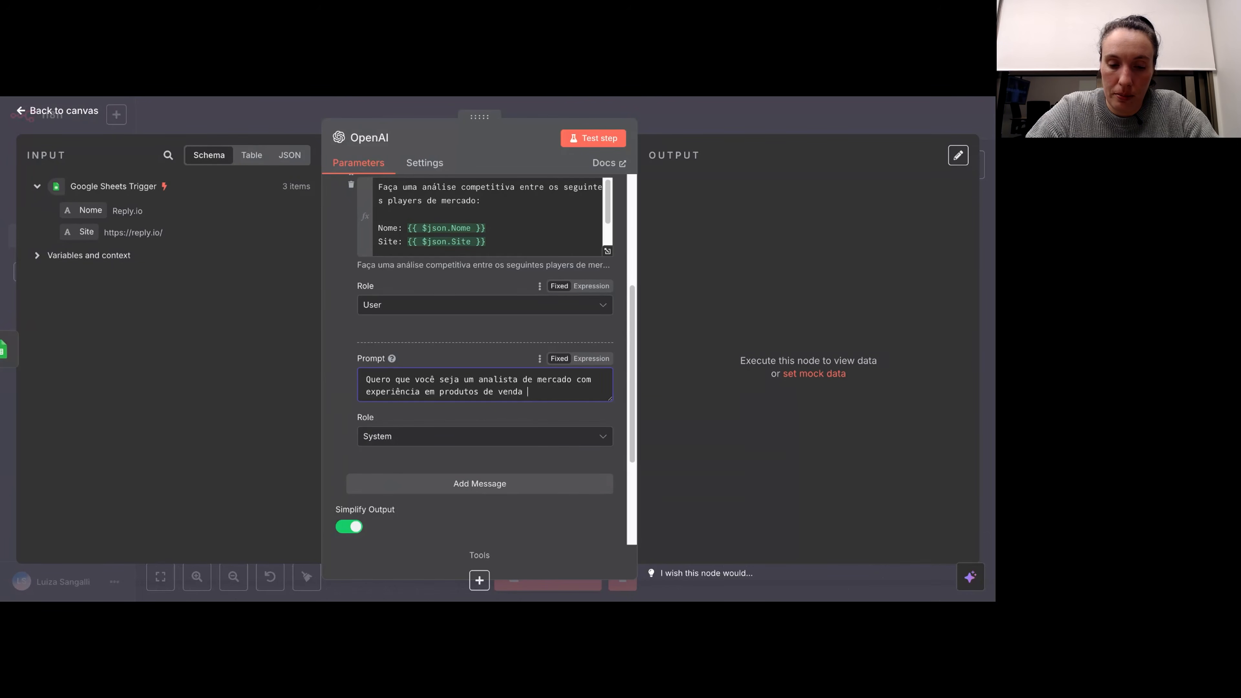
type("sb2b.")
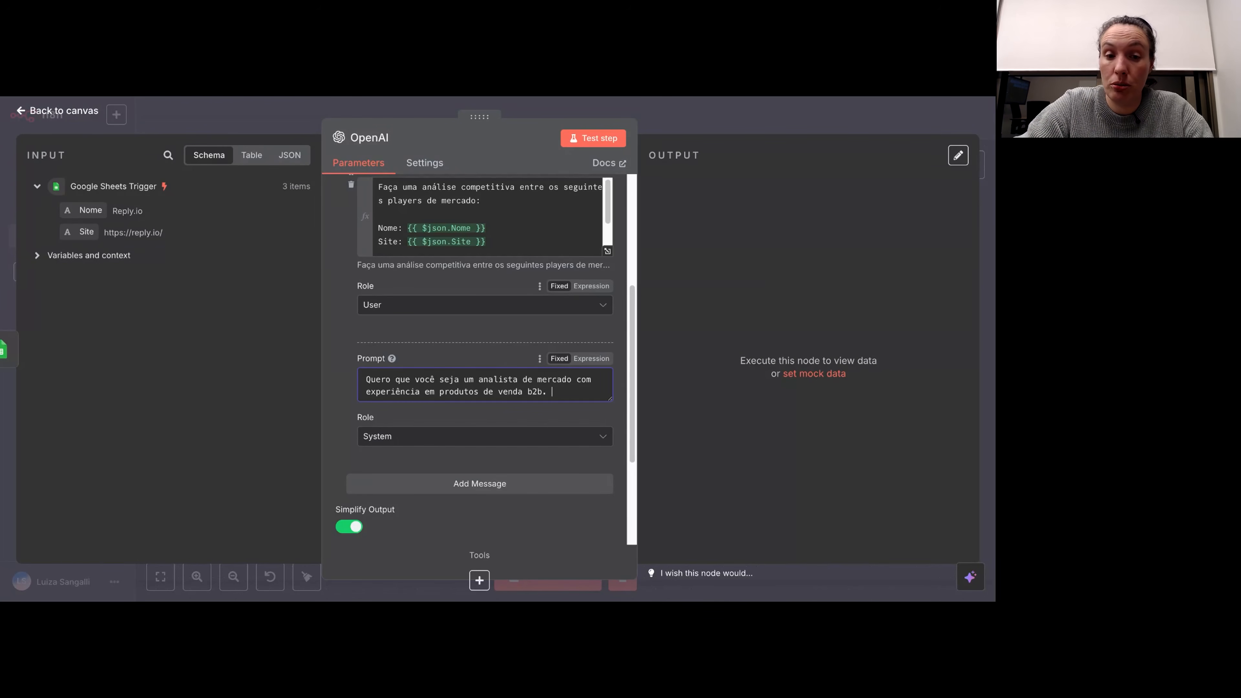
scroll(546, 355, "up", 5)
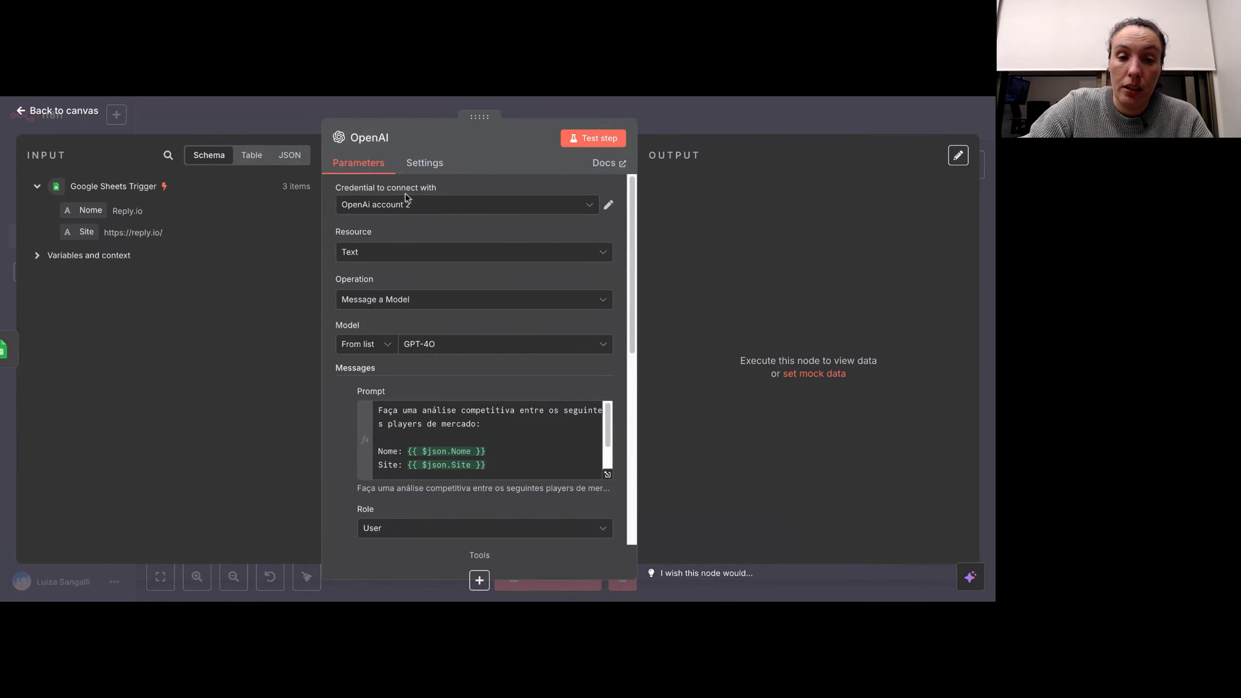
left_click(418, 108)
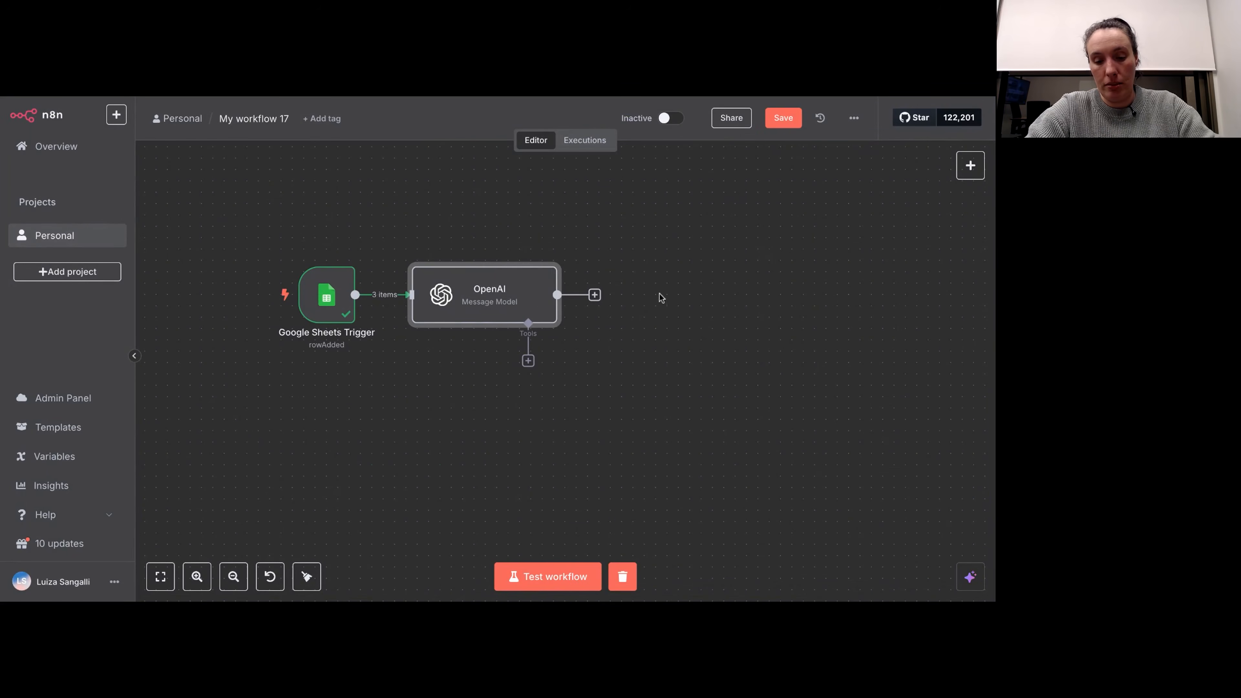
Step: Run only the OpenAI node from the canvas using the rows from the Google Sheets trigger
left_click_drag(659, 294, 680, 336)
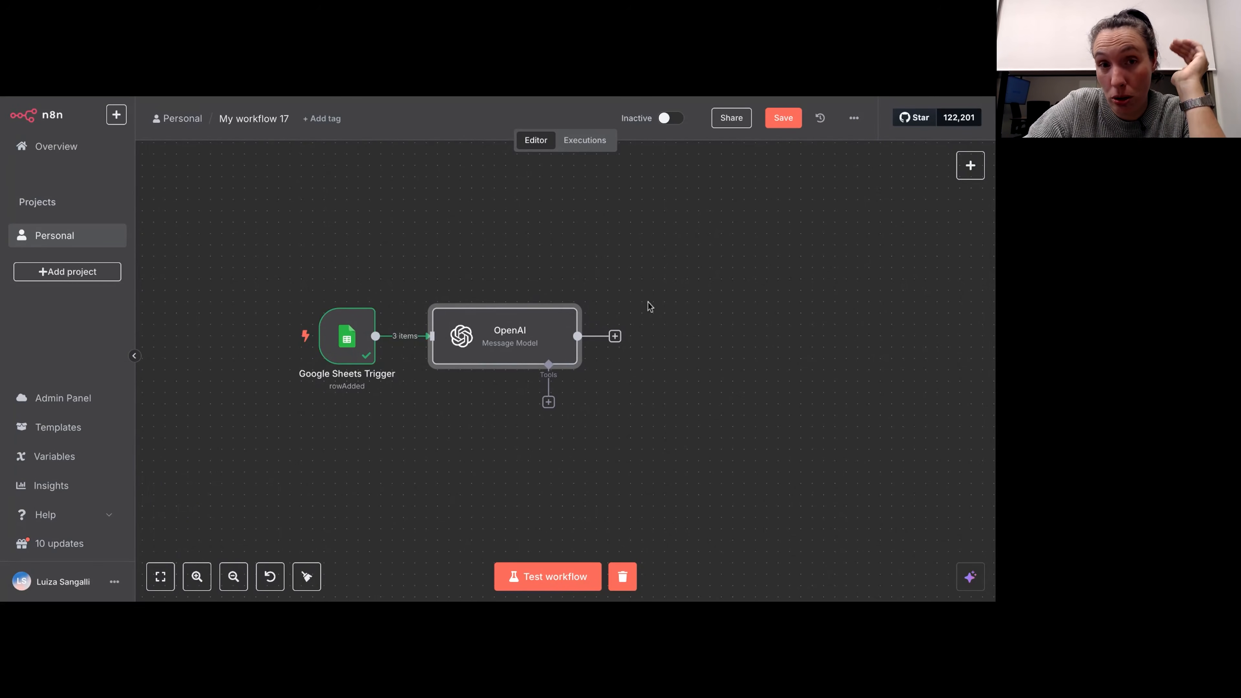
mouse_move(480, 339)
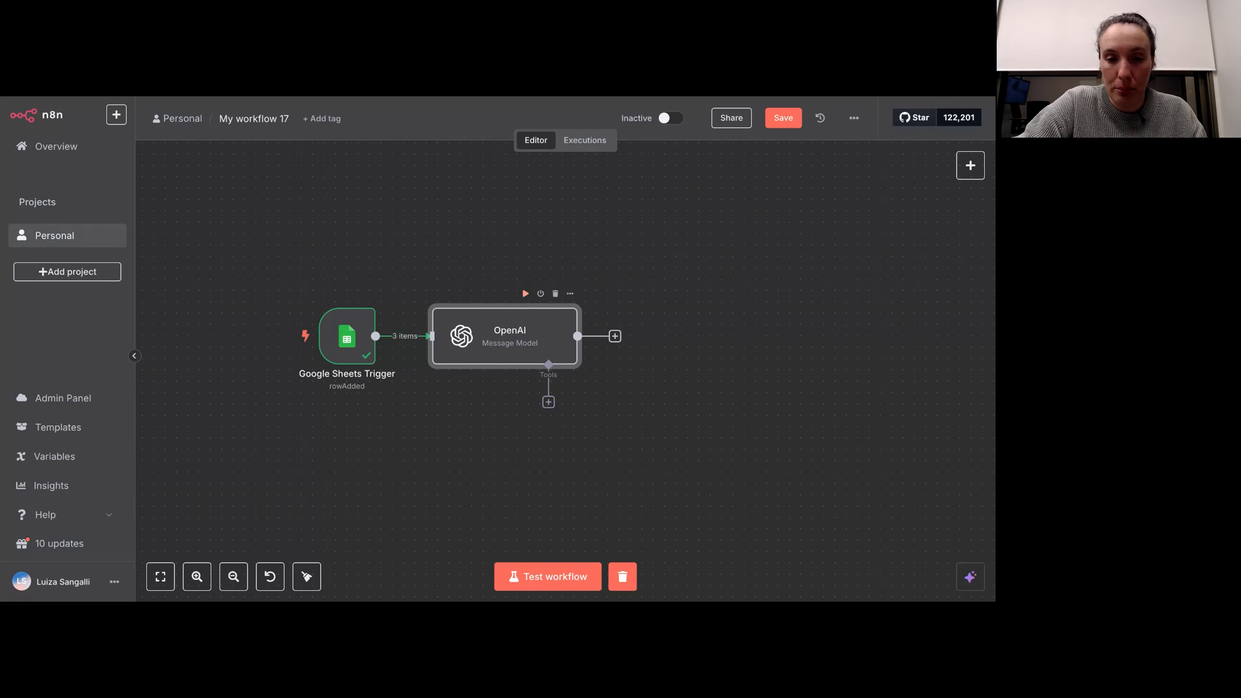
left_click(525, 294)
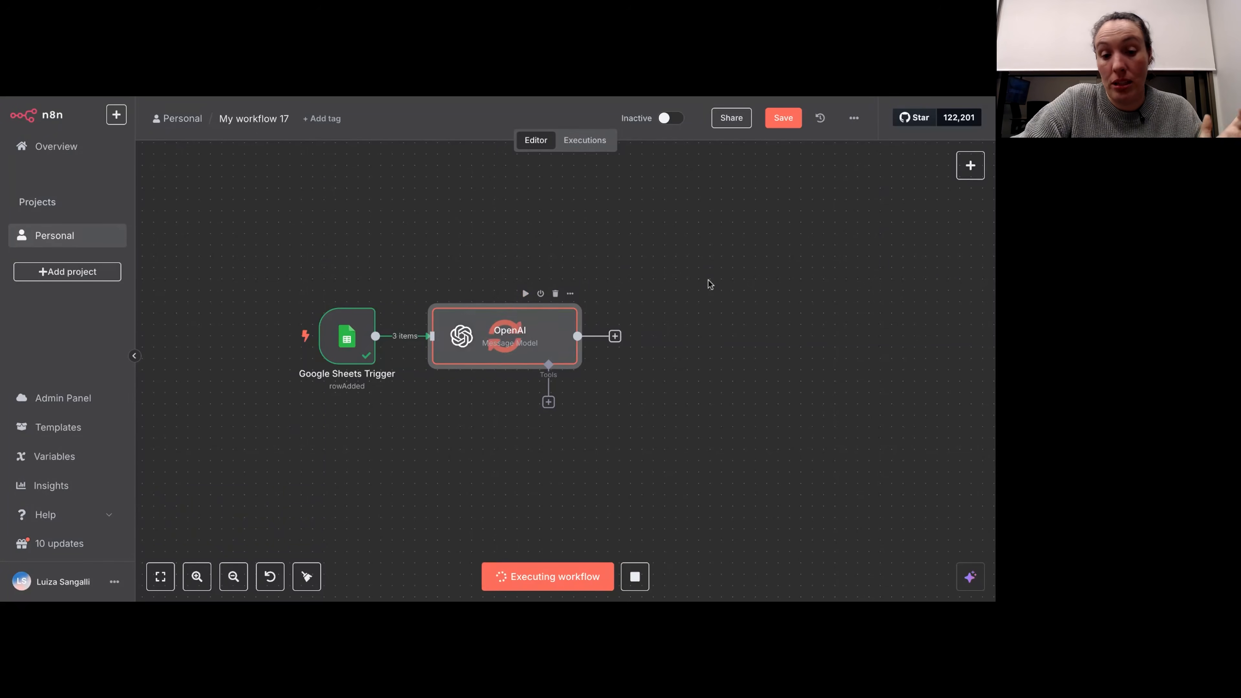
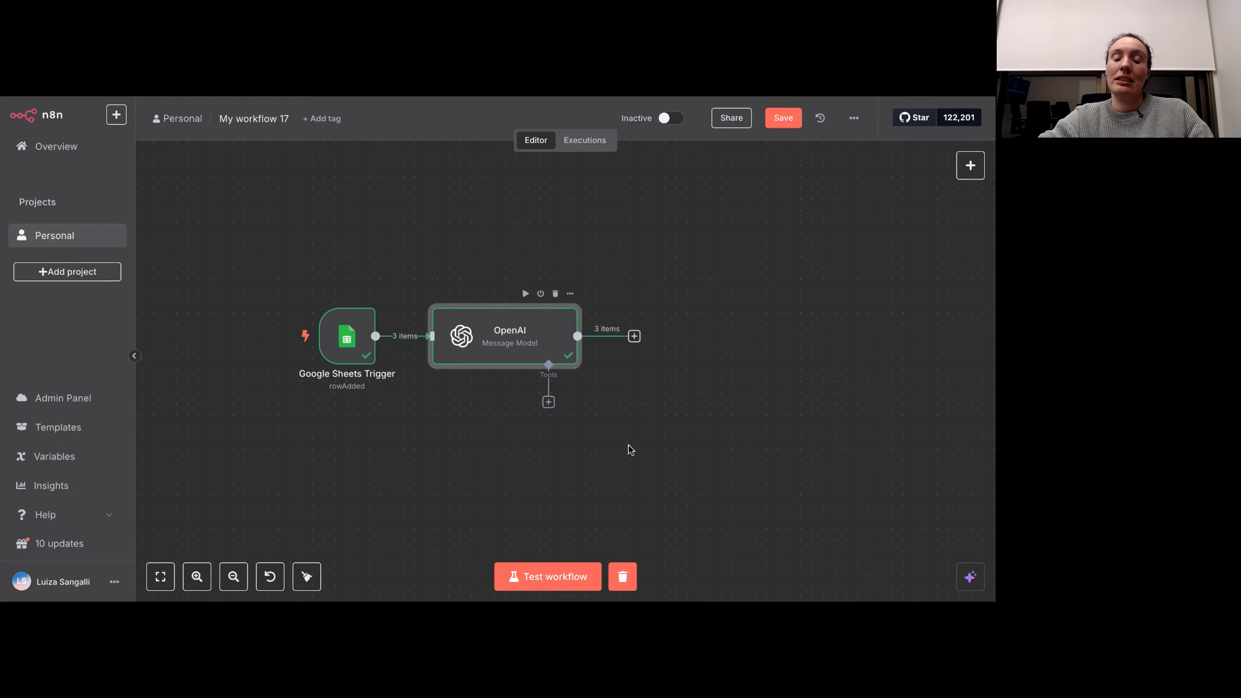
Step: Examine the competitive analyses in the OpenAI node's JSON output for each company, then return to the canvas
double_click(495, 348)
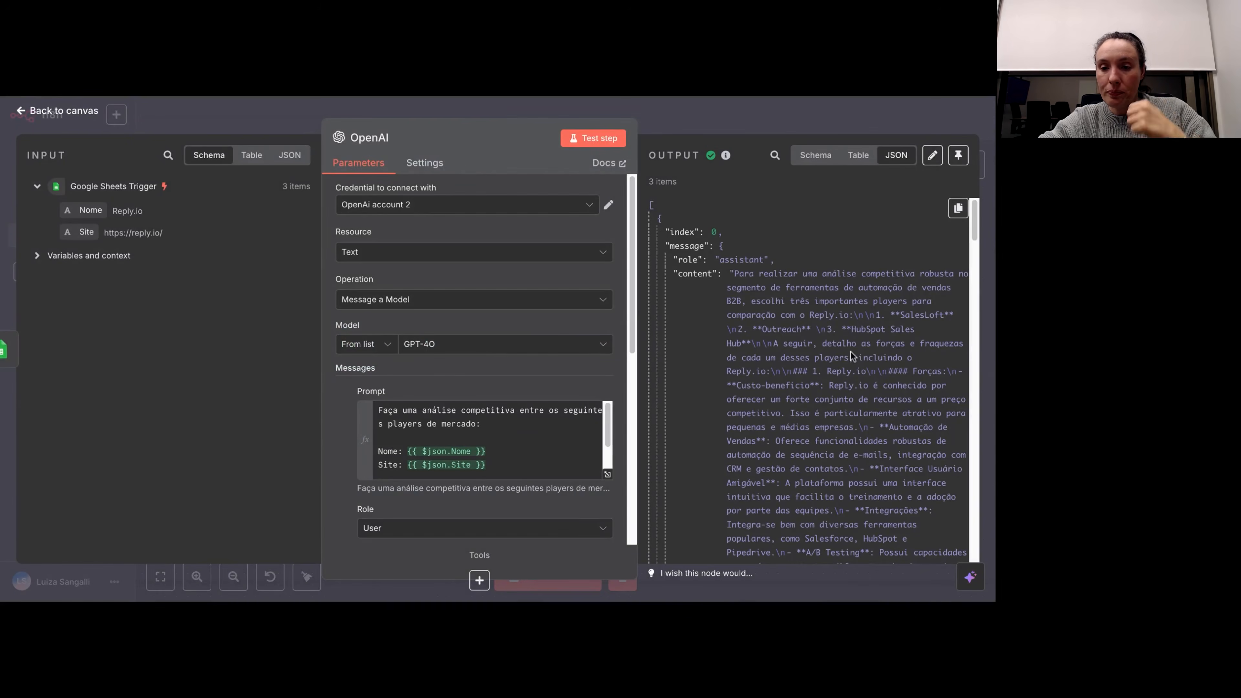
scroll(851, 351, "down", 10)
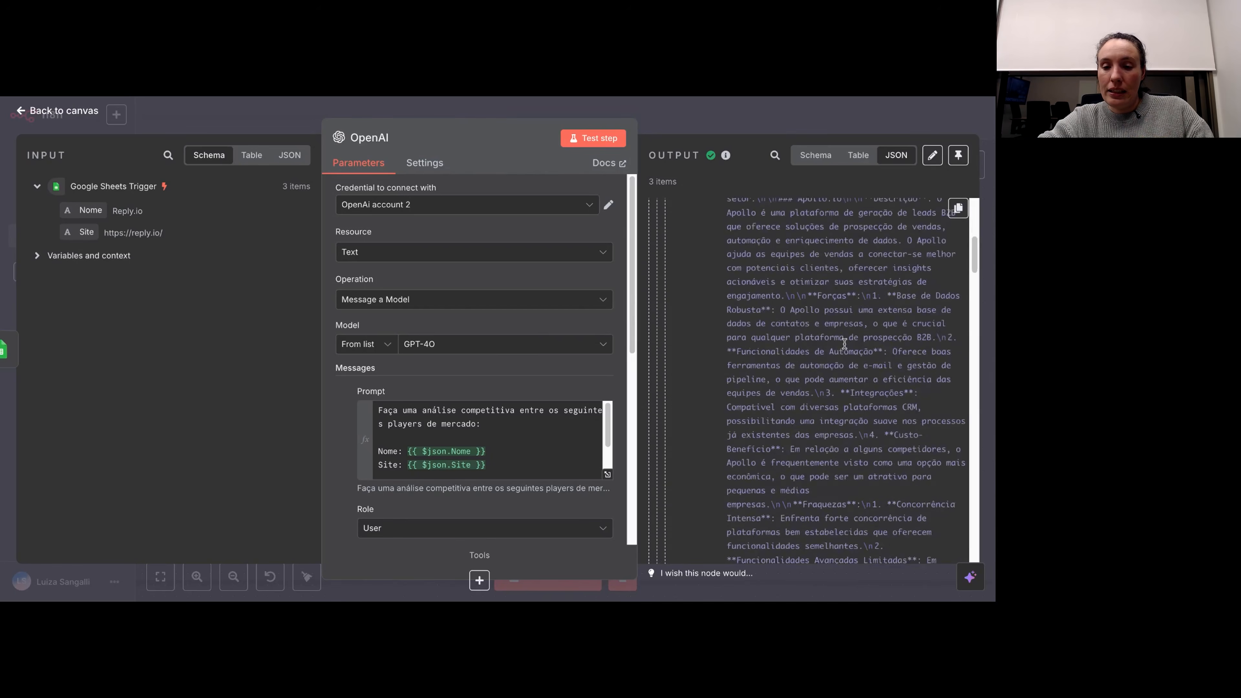
scroll(844, 344, "down", 8)
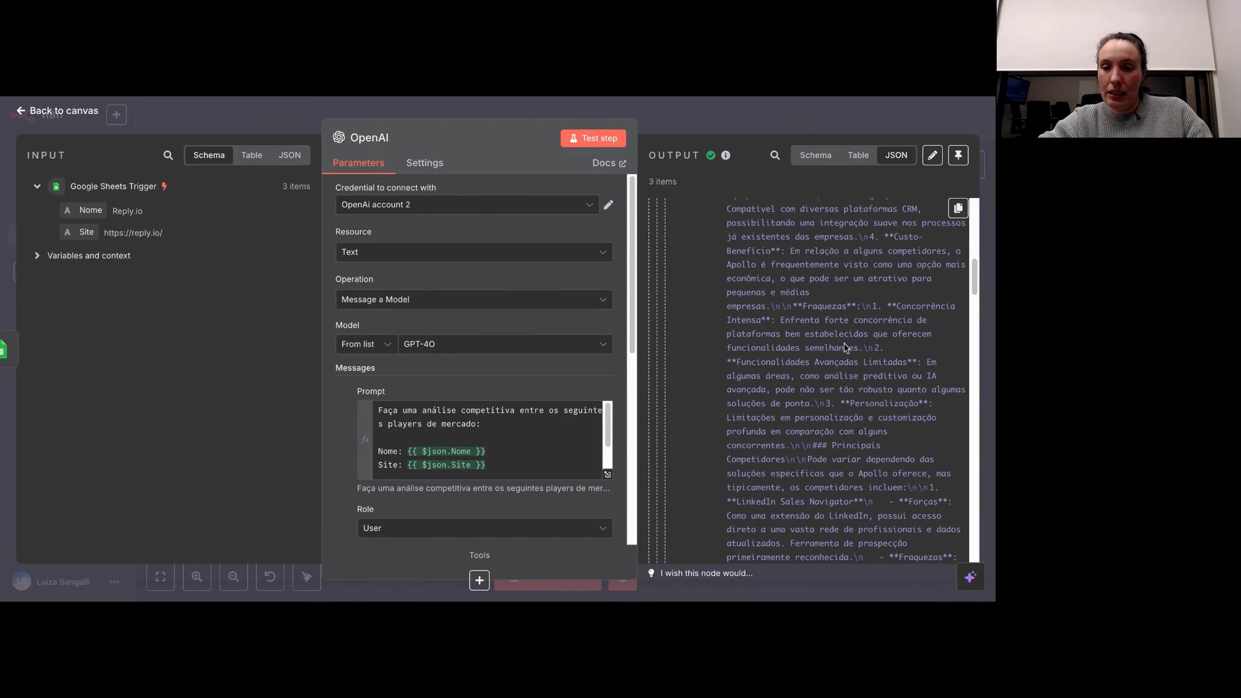
scroll(845, 347, "down", 6)
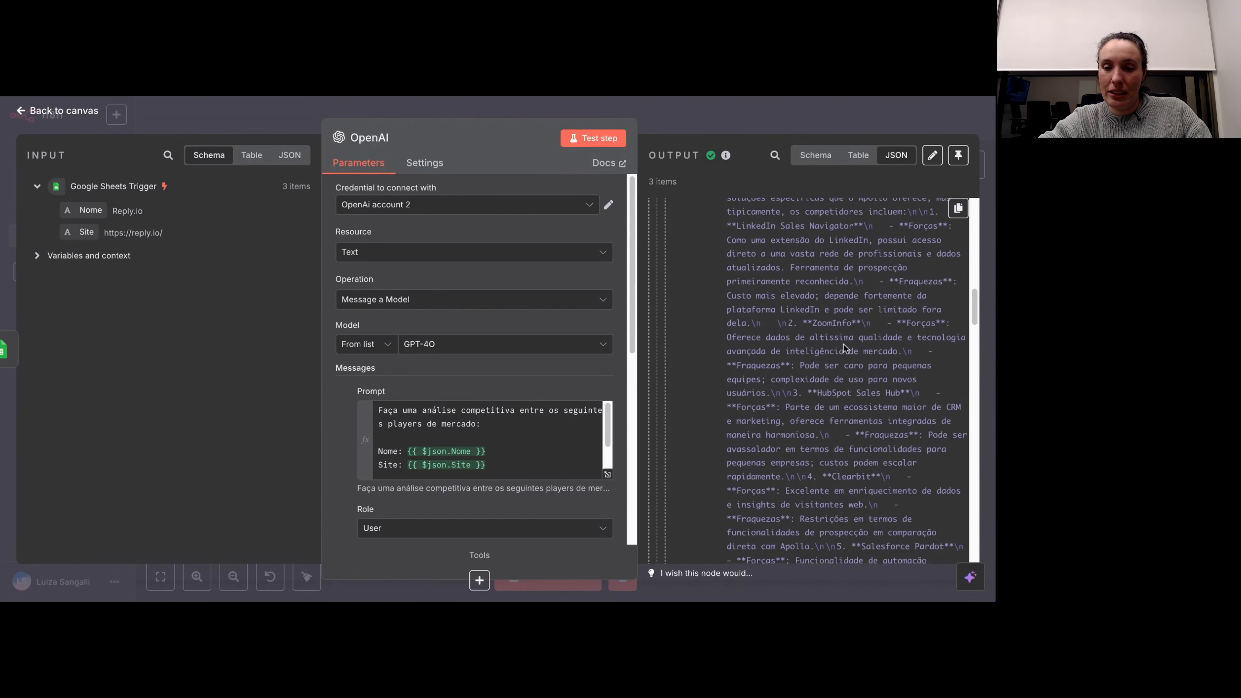
scroll(844, 348, "down", 10)
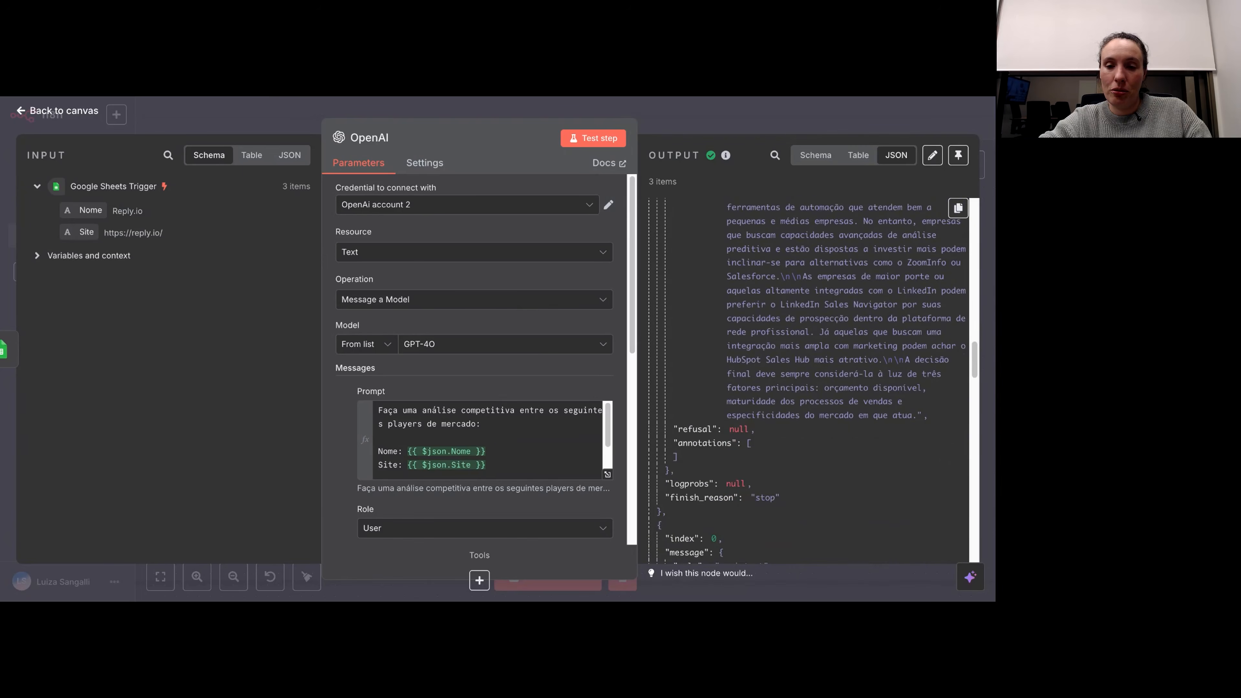
scroll(845, 348, "down", 10)
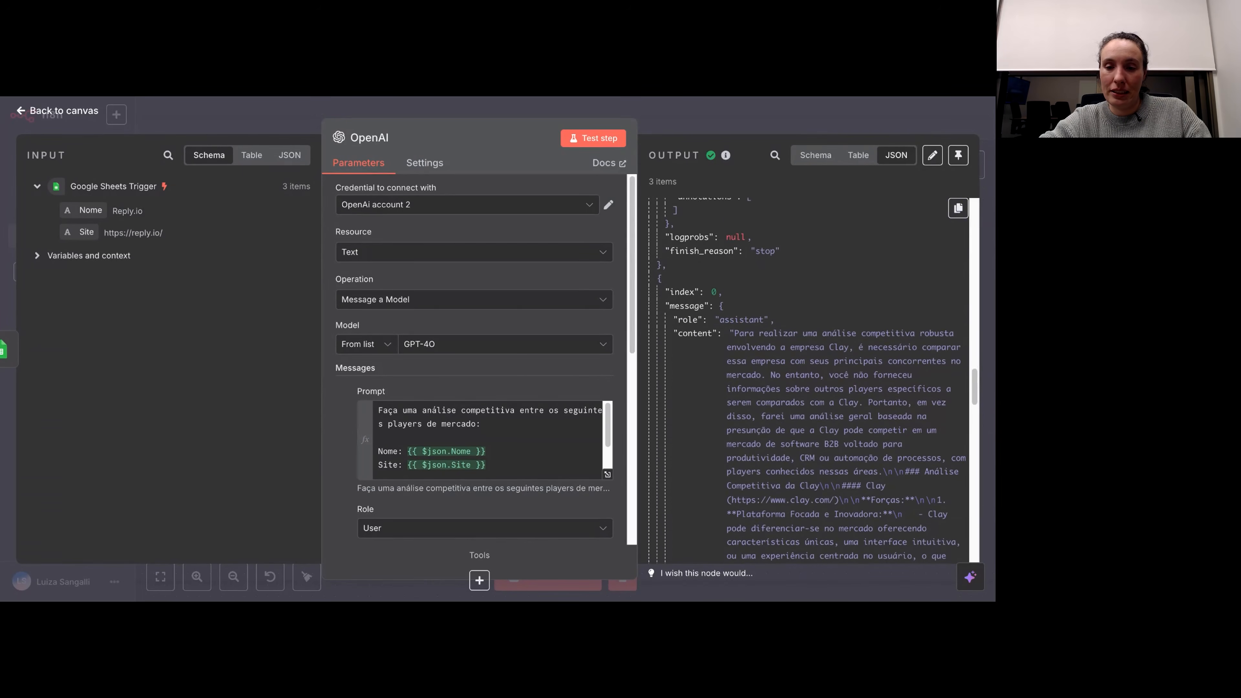
scroll(811, 379, "down", 10)
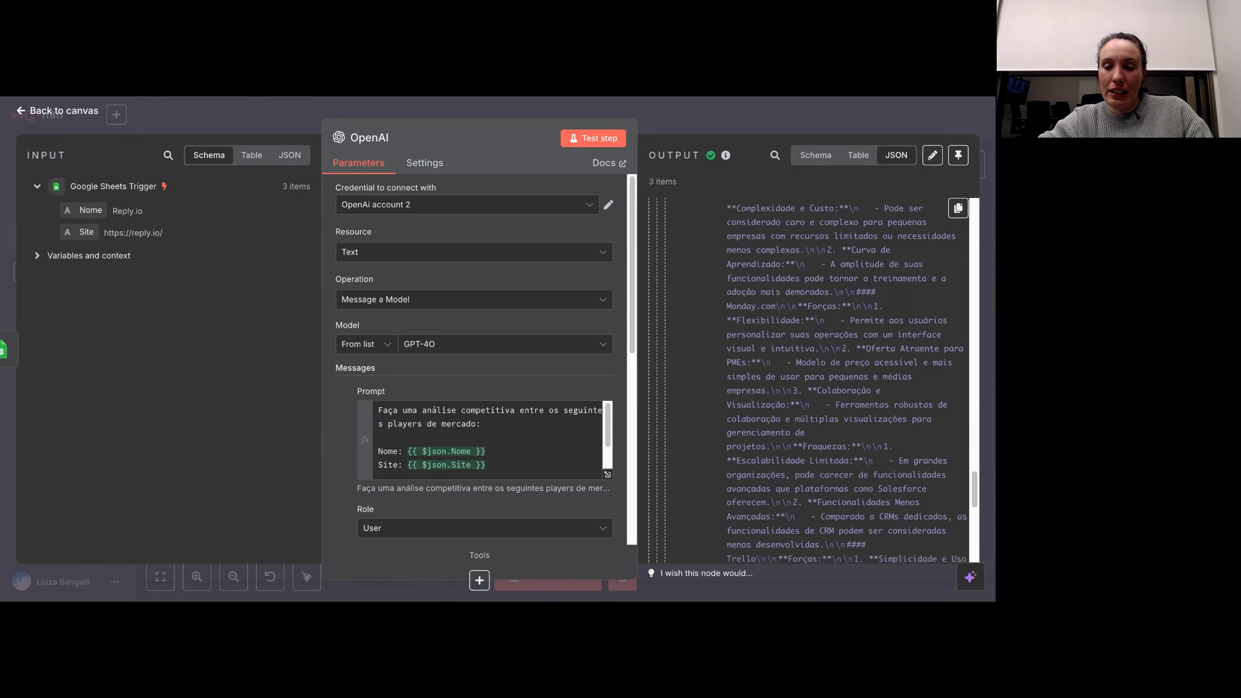
scroll(812, 379, "down", 5)
scroll(852, 382, "up", 15)
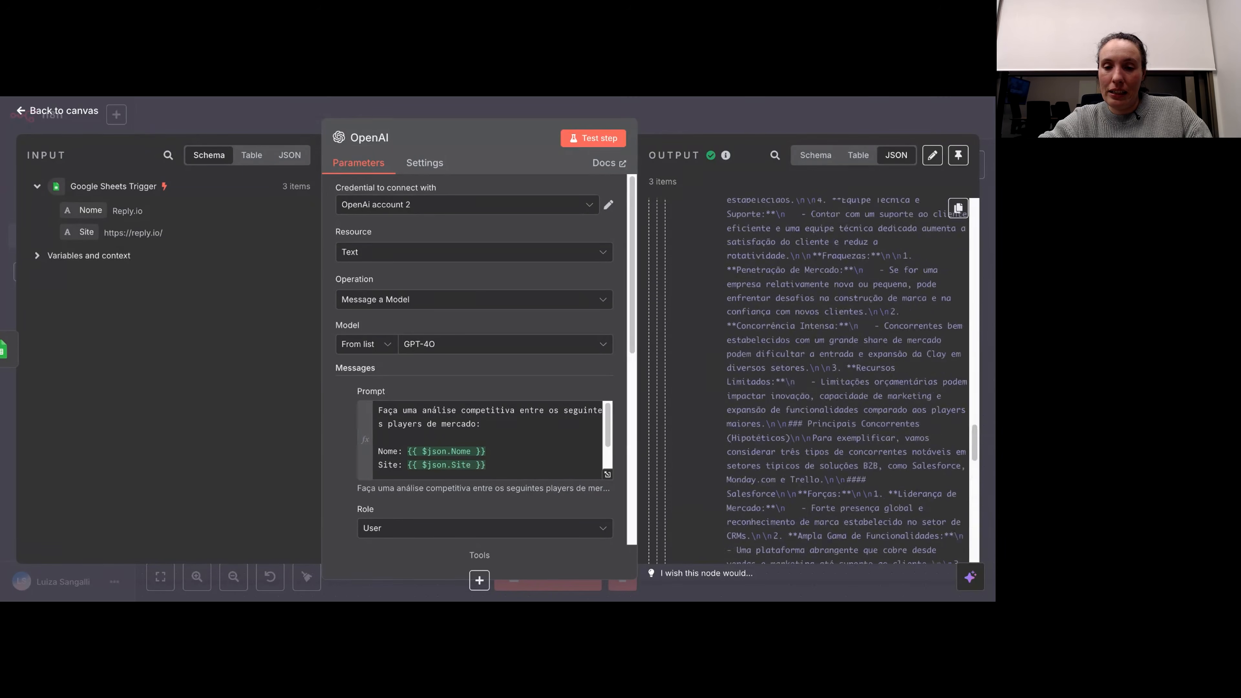
scroll(851, 381, "up", 15)
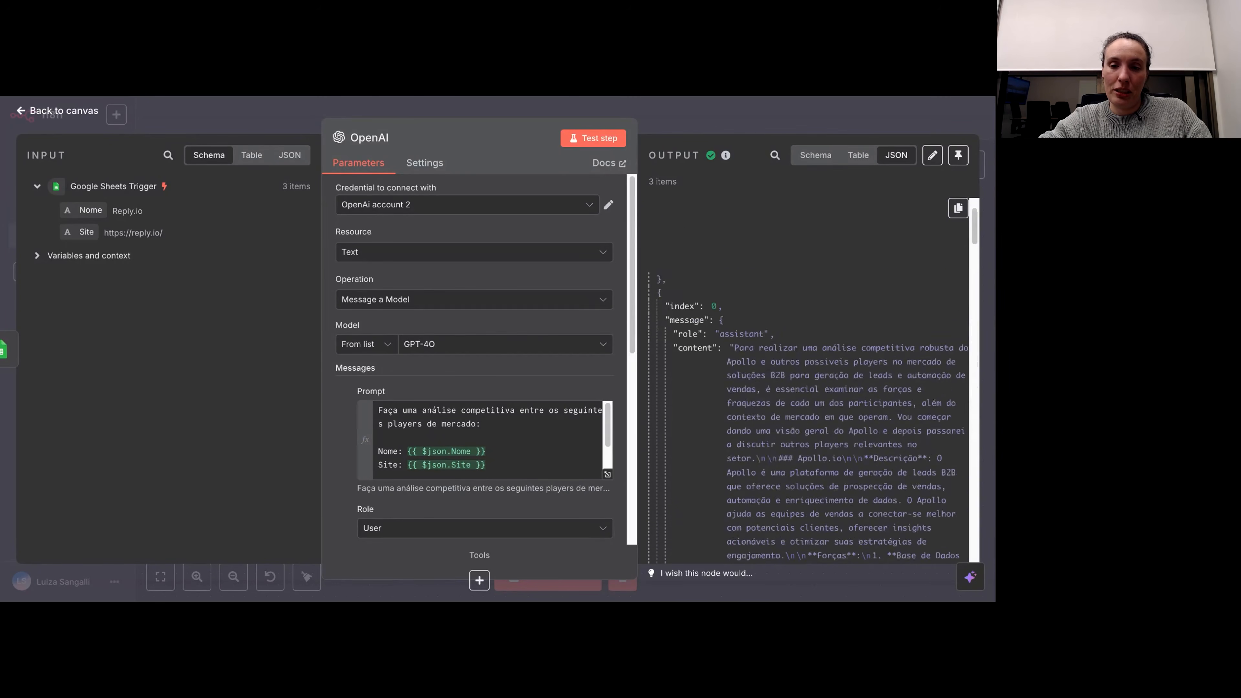
left_click(771, 128)
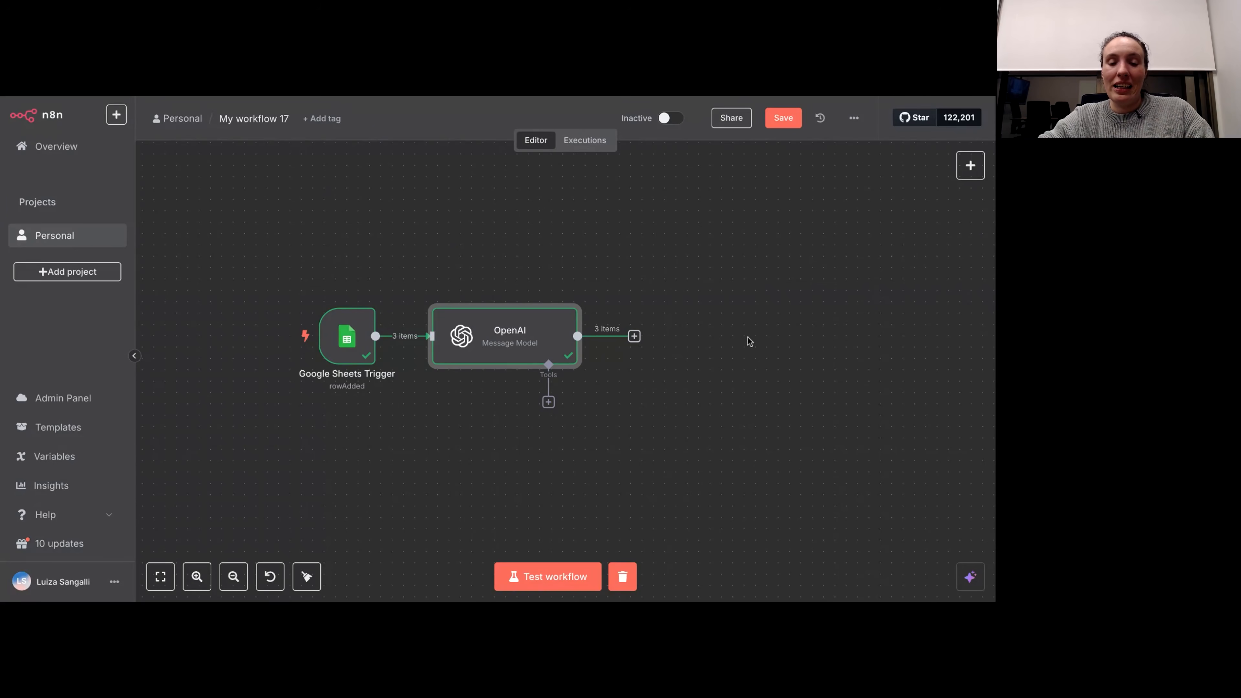
Step: Search the nodes for "doc" and add a Google Docs node with the Create a document action after the OpenAI node
left_click_drag(748, 338, 713, 337)
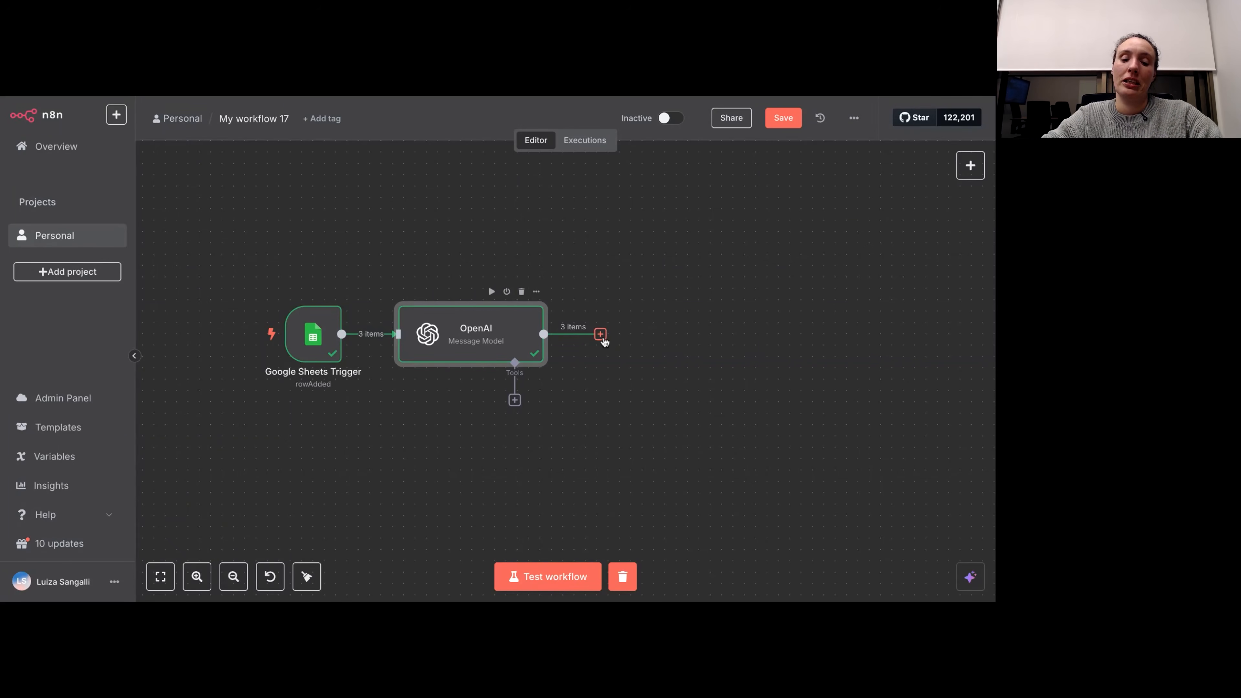
left_click_drag(715, 341, 684, 337)
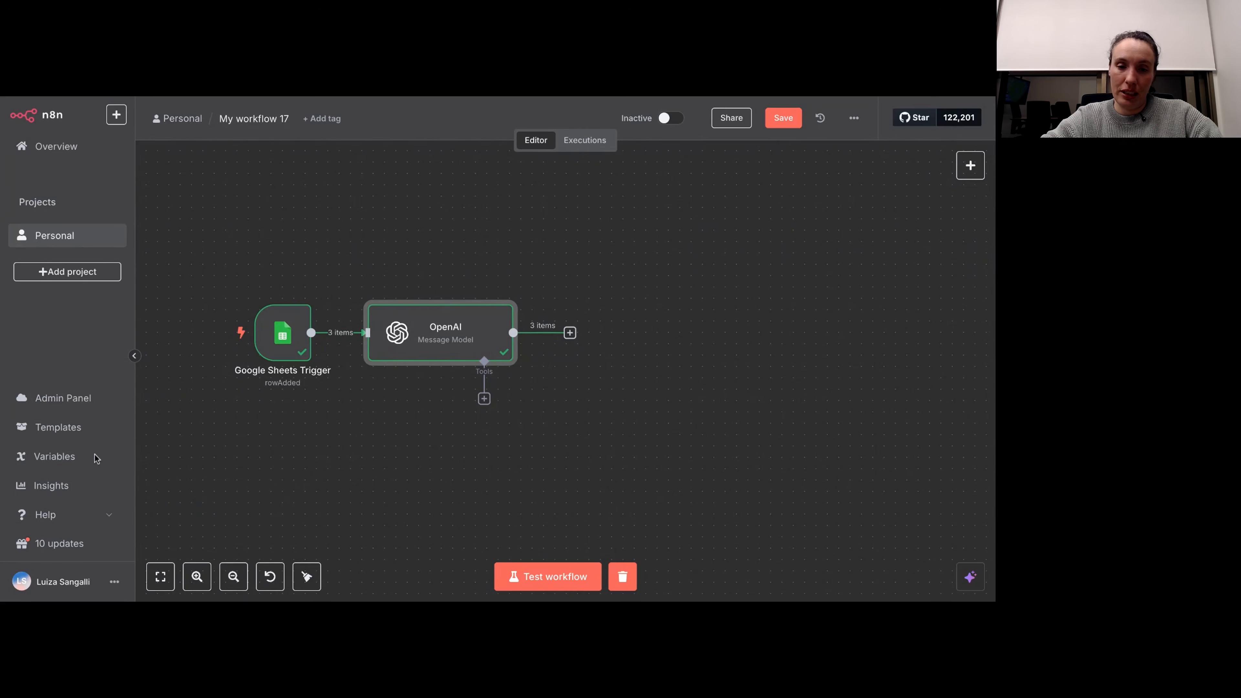
left_click(570, 333)
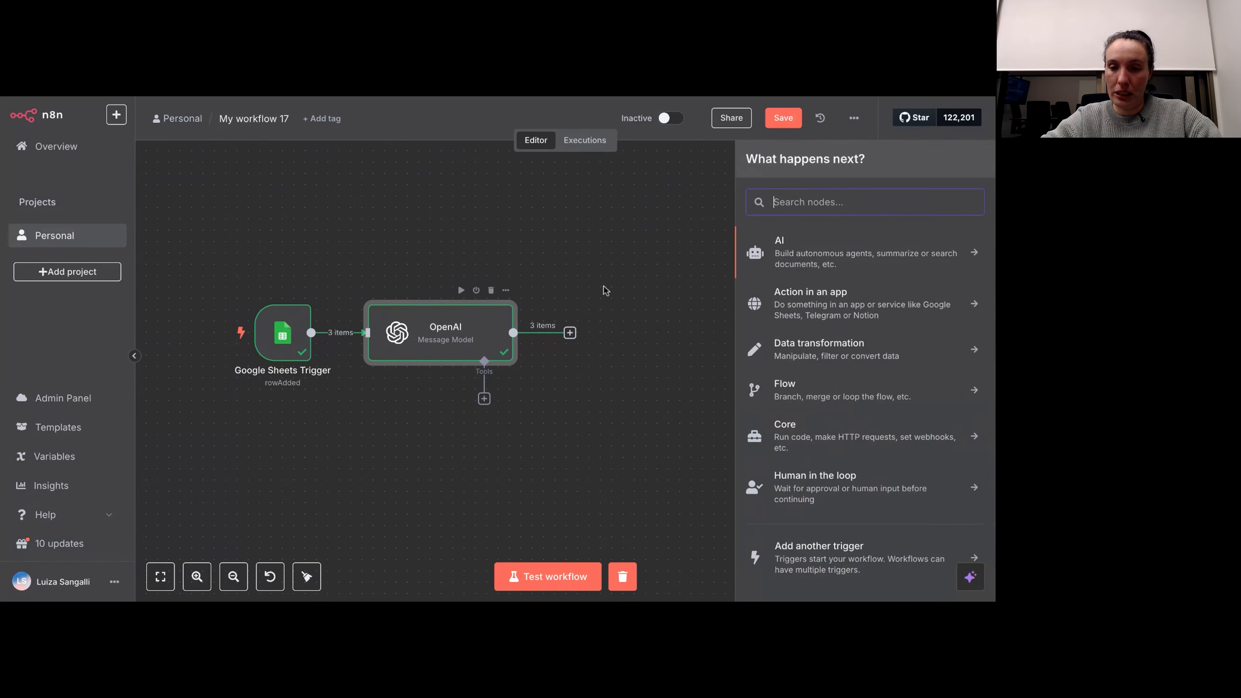
type("doc")
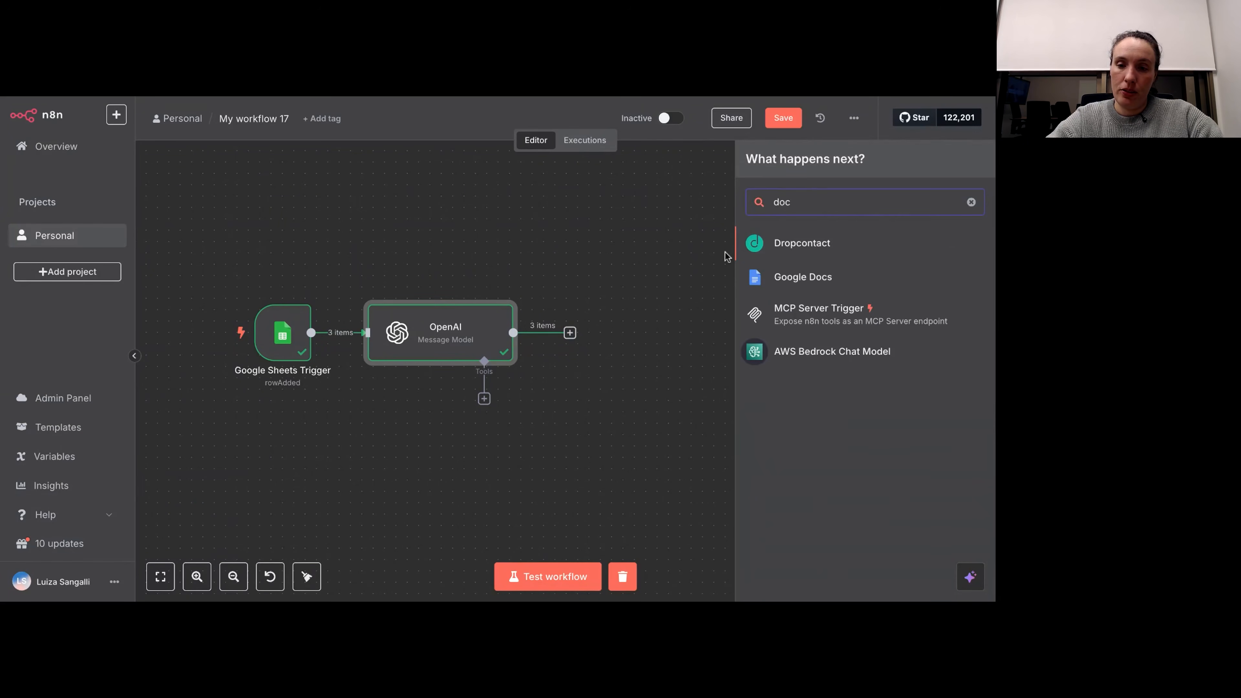
left_click(794, 278)
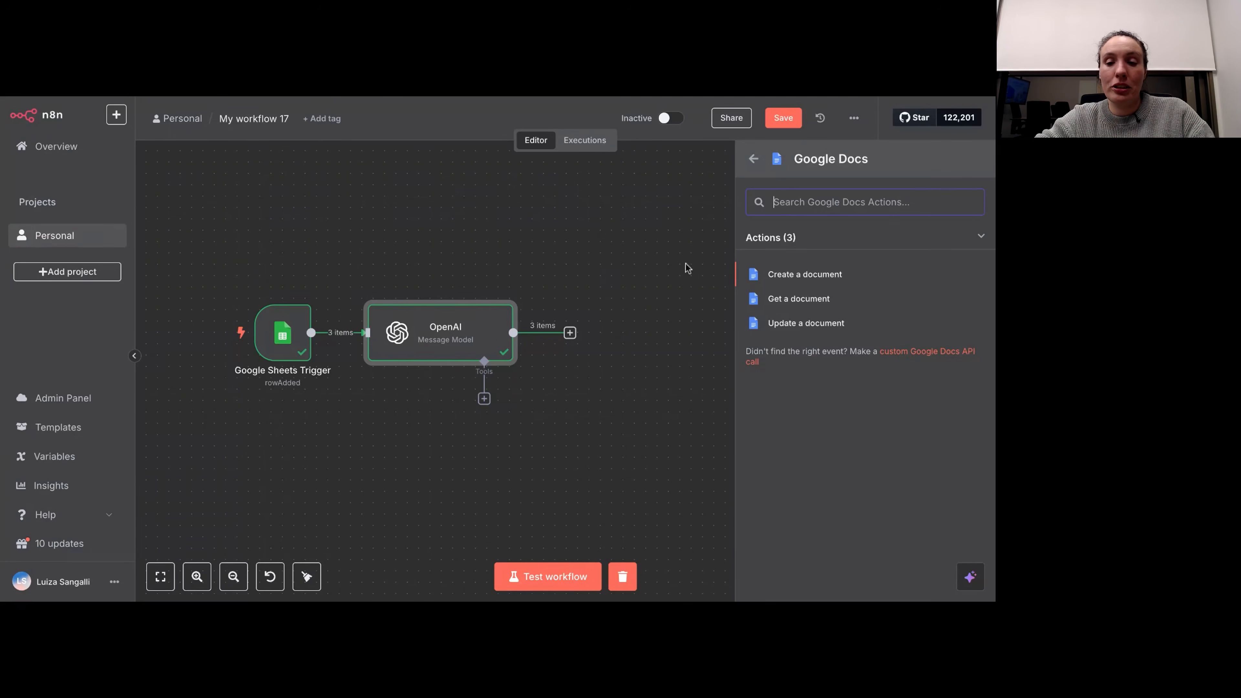
left_click(817, 283)
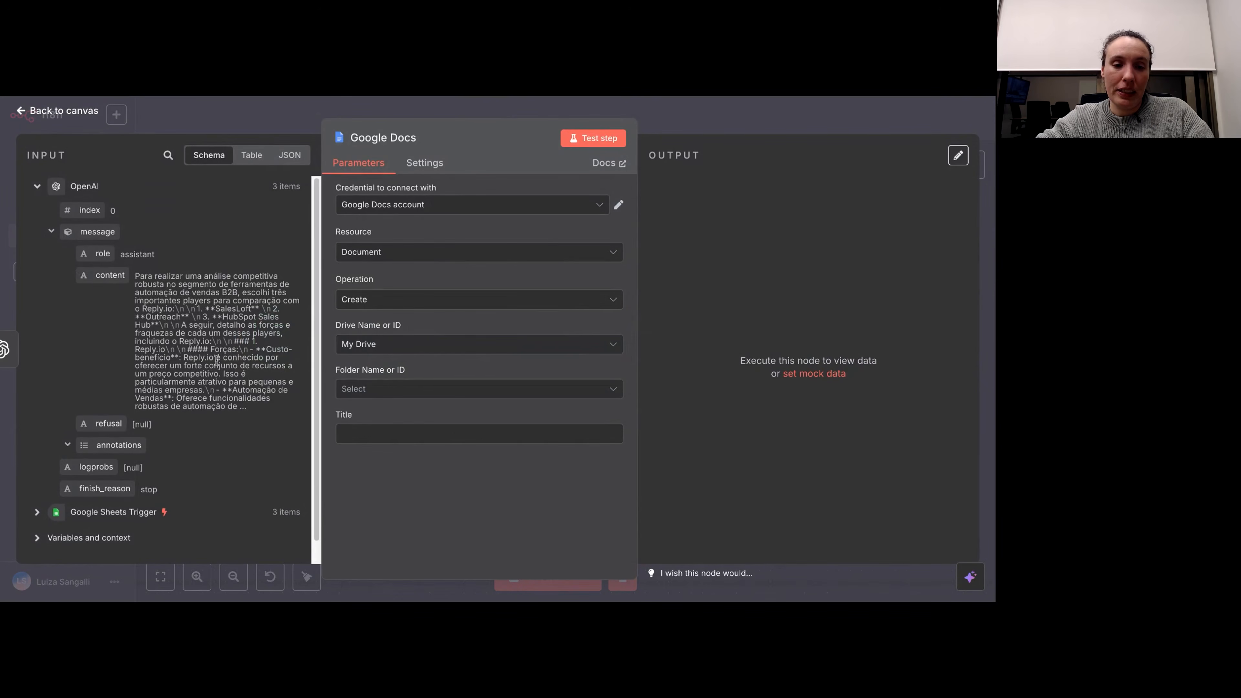
Step: Set the Google Docs node's destination folder to Automações in My Drive
scroll(232, 370, "down", 1)
scroll(232, 370, "up", 1)
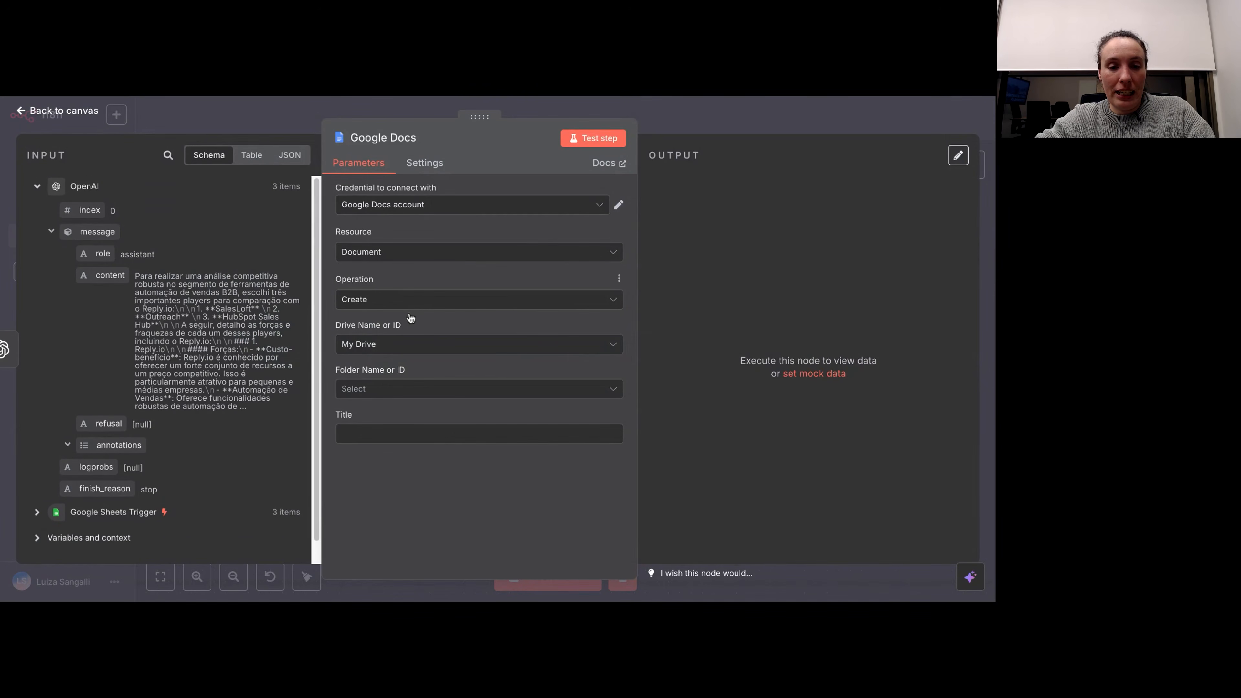
left_click(397, 390)
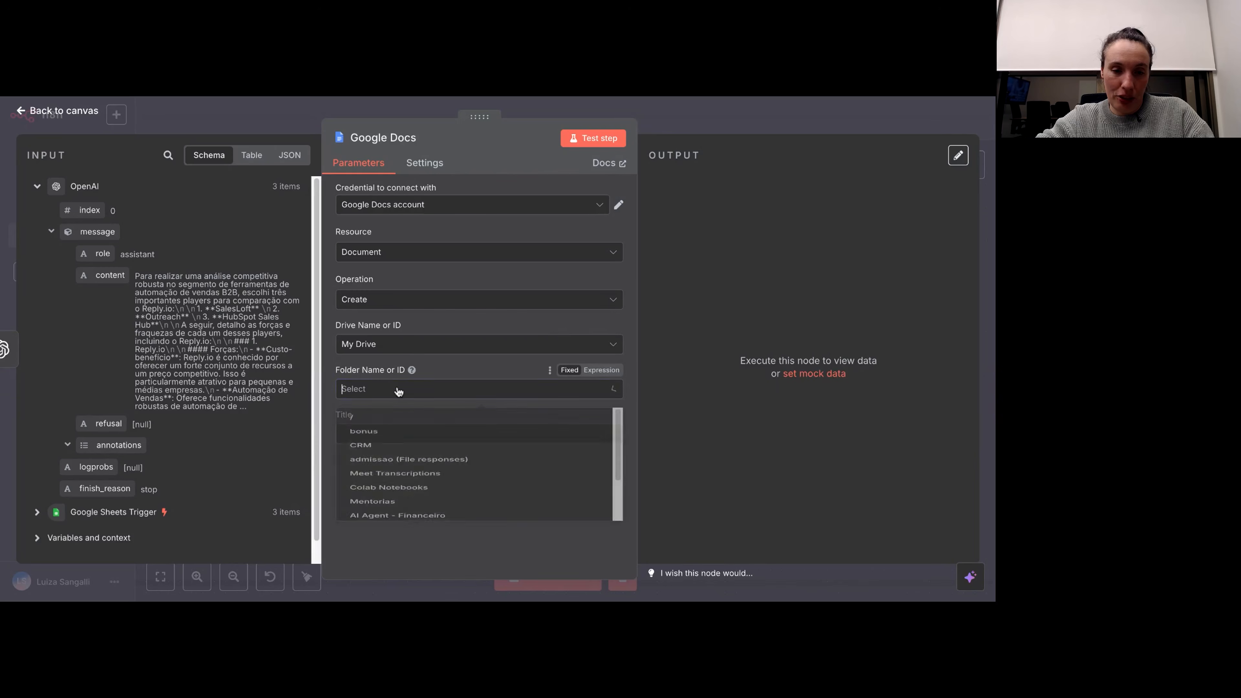
scroll(440, 484, "down", 3)
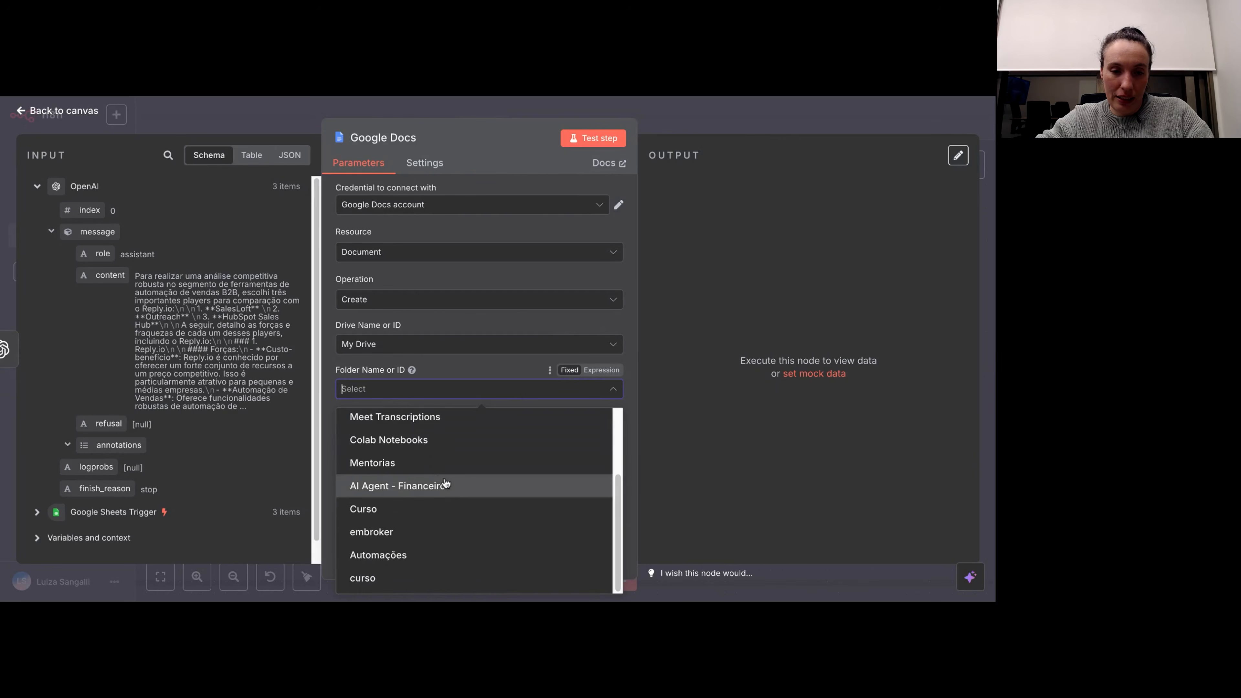
left_click(439, 556)
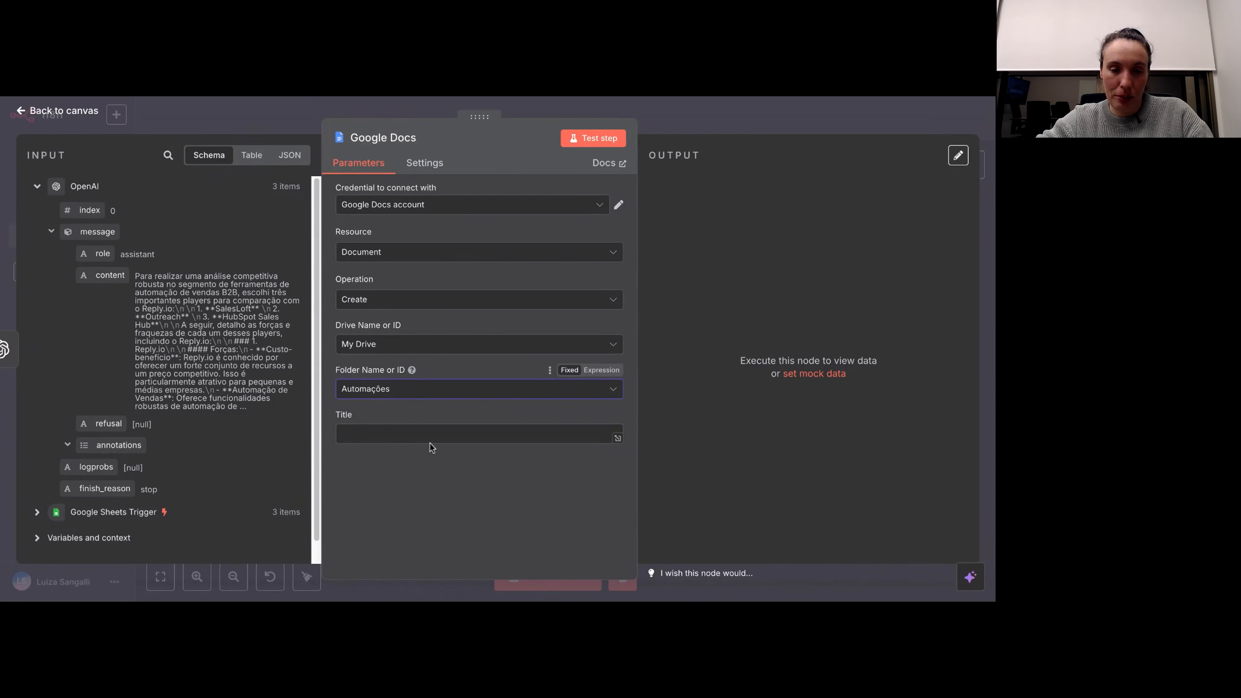
Step: Enter "Analise Competidores" as the title of the document created by the Google Docs node
left_click(423, 432)
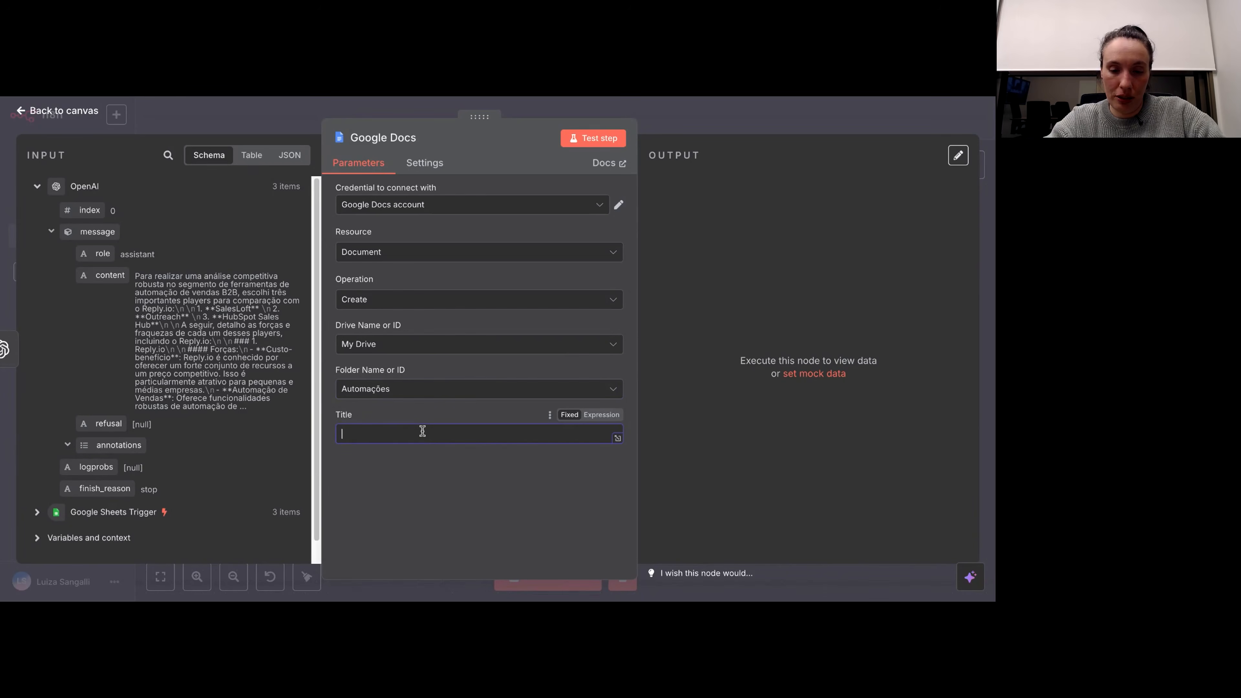
type("A")
type("Anali")
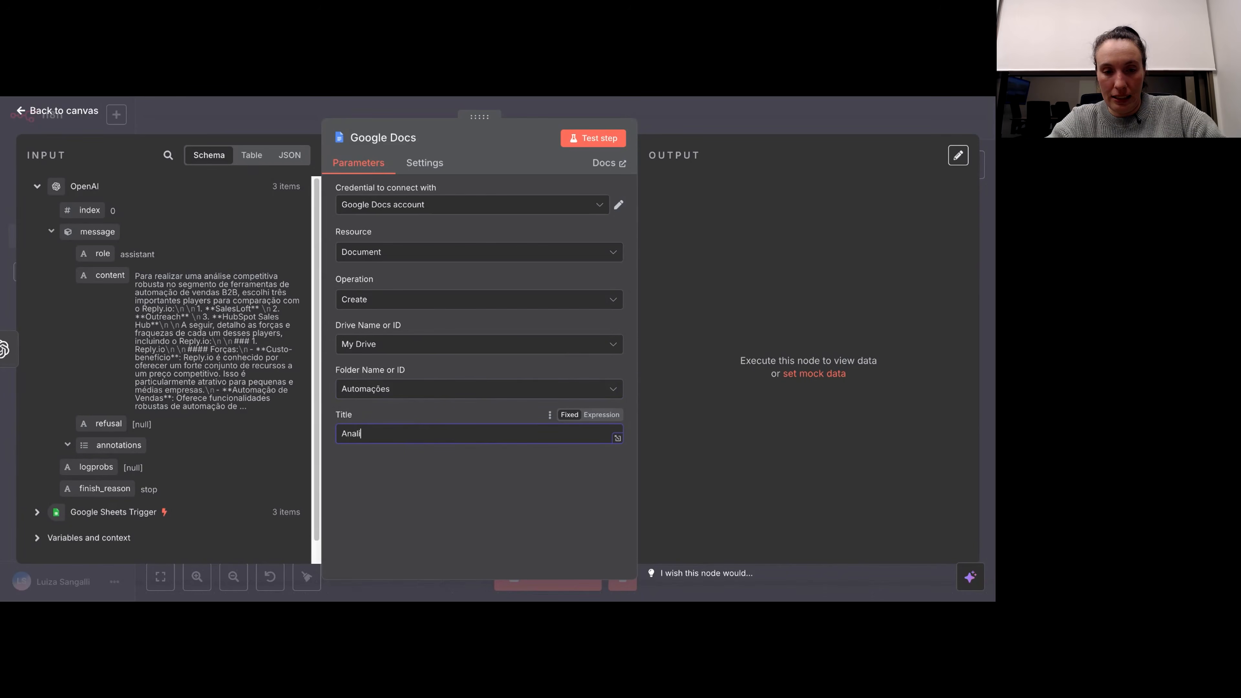
type("se Compti")
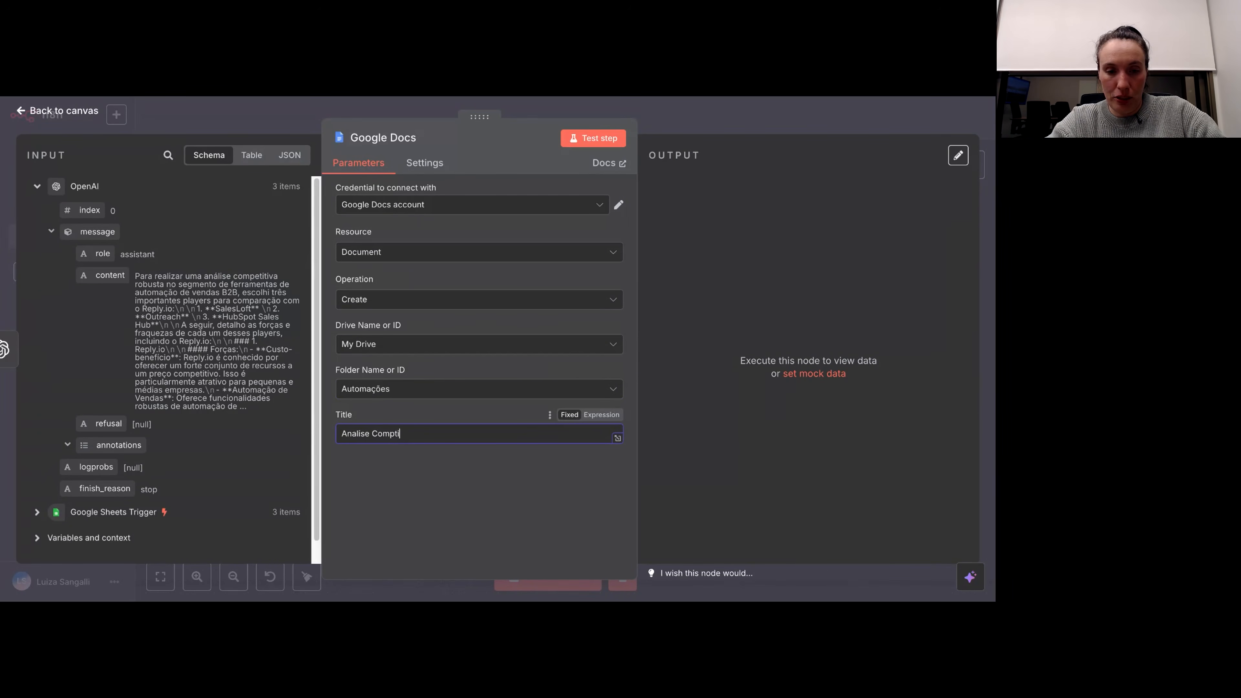
key("BackSpace")
key("BackSpace")
type("etido")
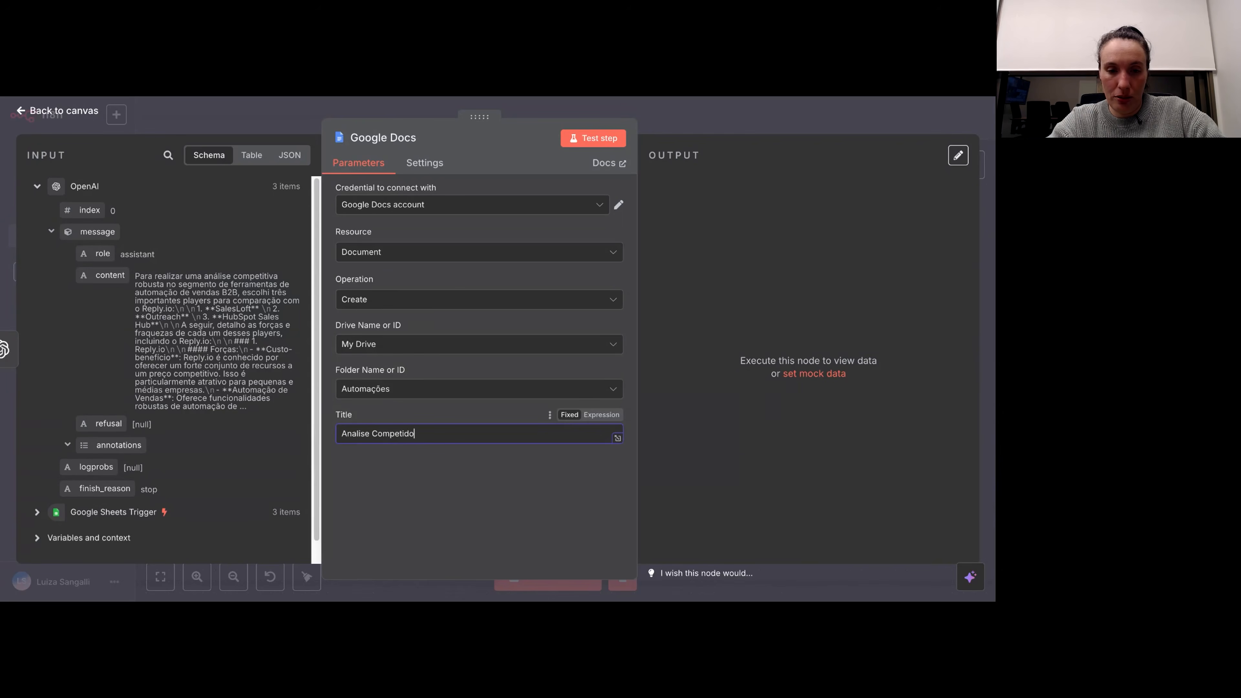
type("res")
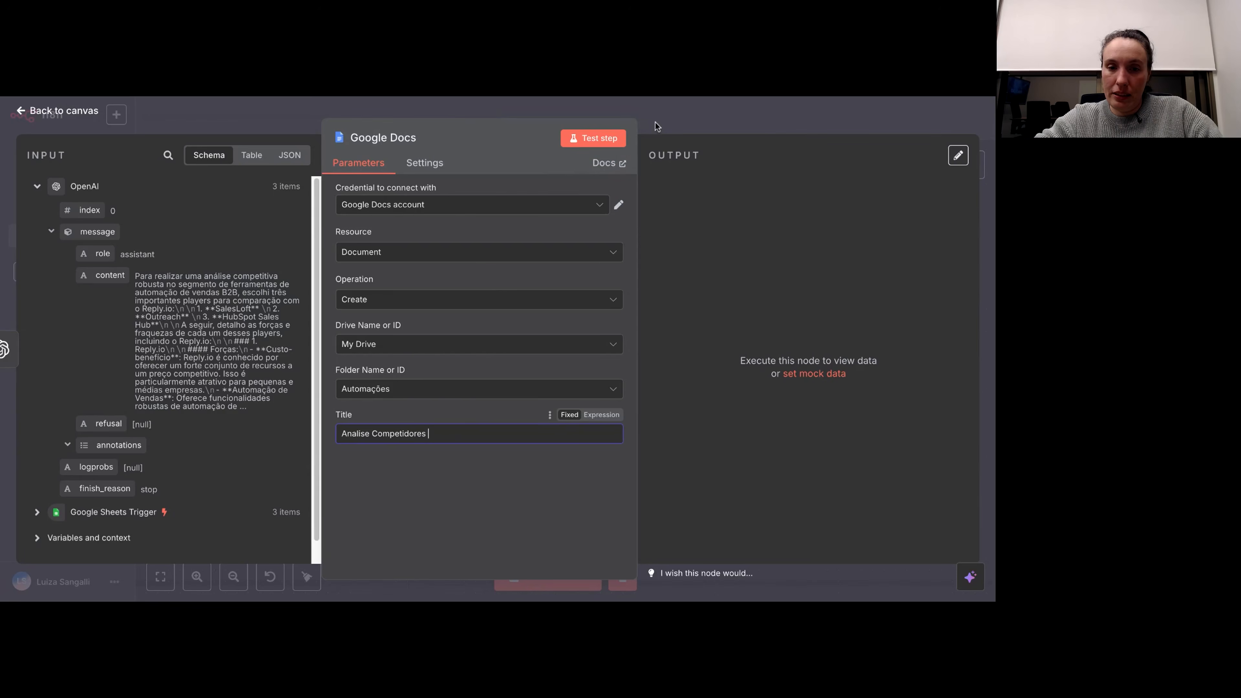
Step: Extend the document title with " - " followed by the Nome field from the Google Sheets Trigger
left_click(37, 186)
left_click(37, 212)
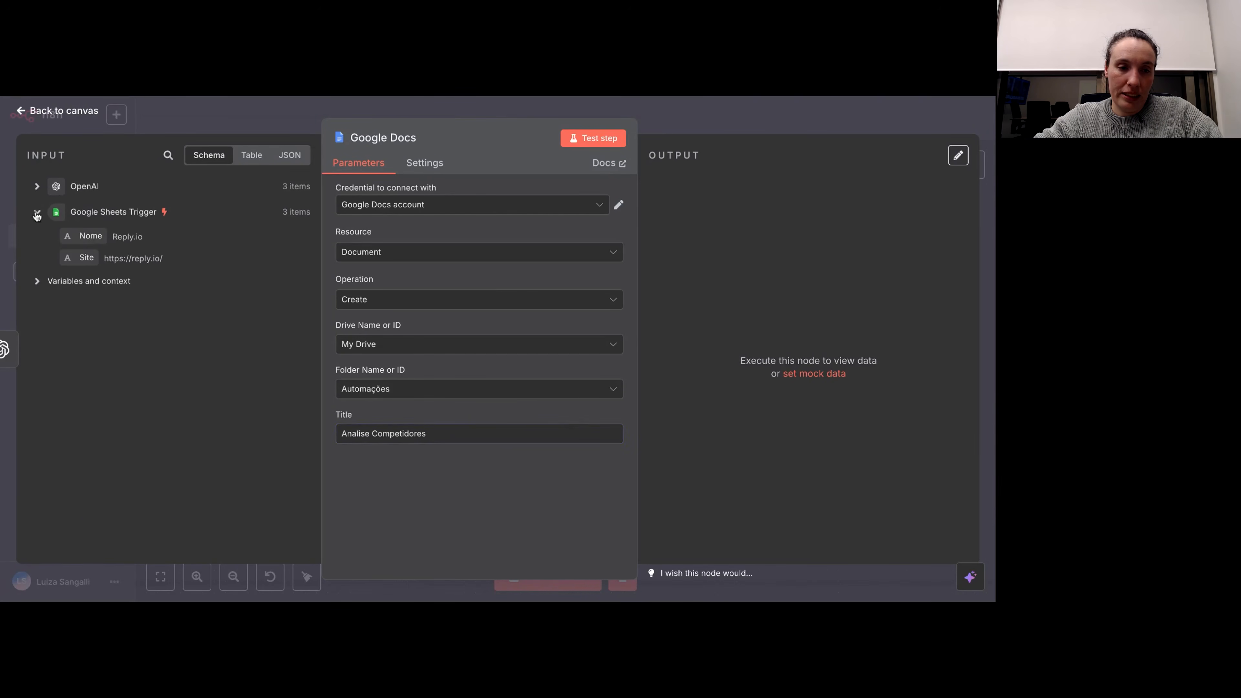
left_click(436, 433)
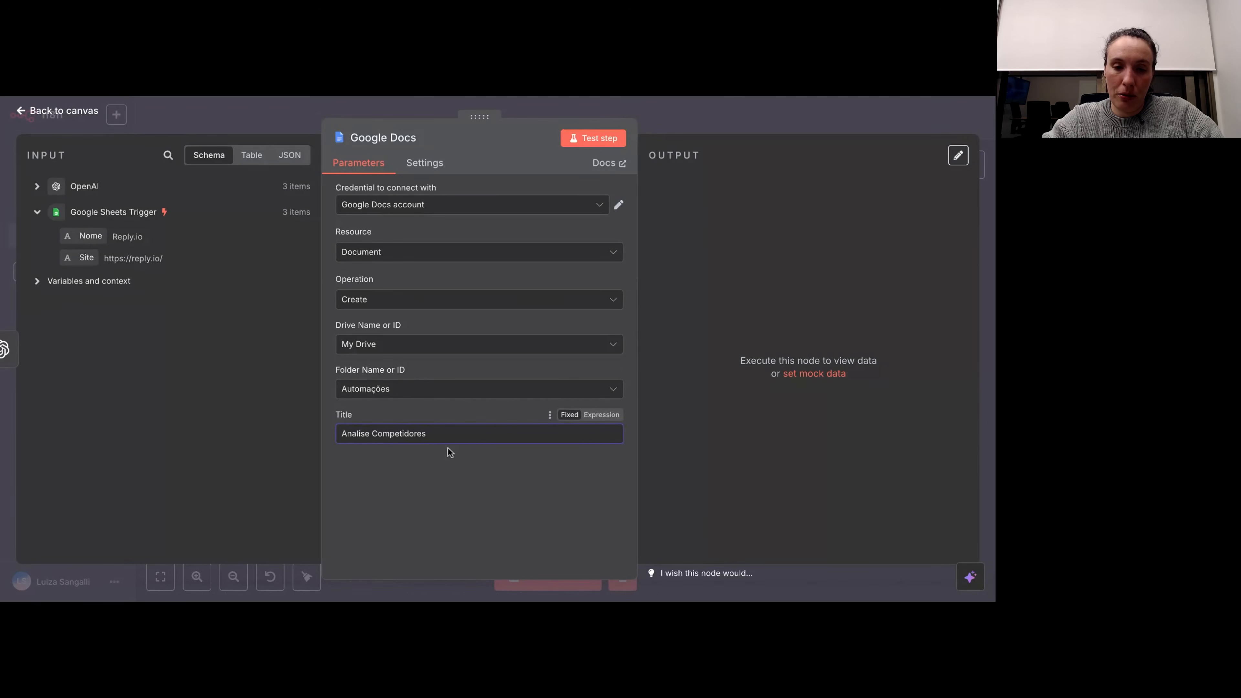
left_click_drag(83, 235, 468, 433)
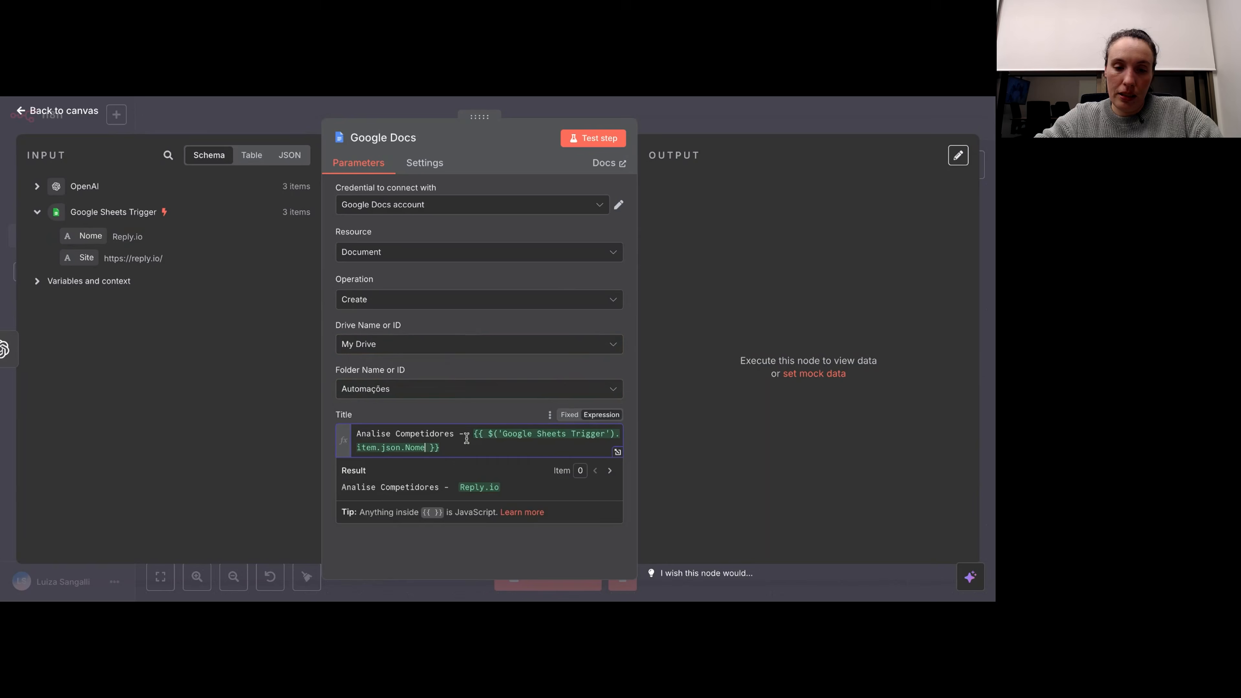
left_click(433, 551)
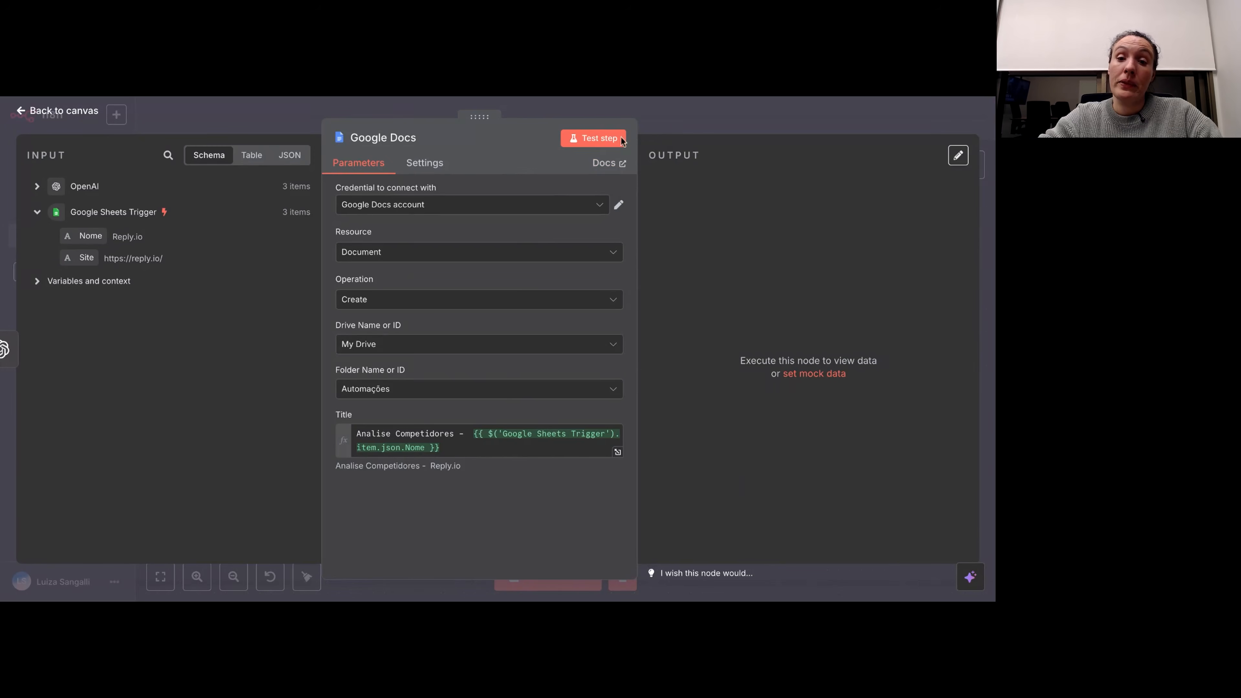
Step: Test the Google Docs create step on its own and return to the canvas
left_click(587, 140)
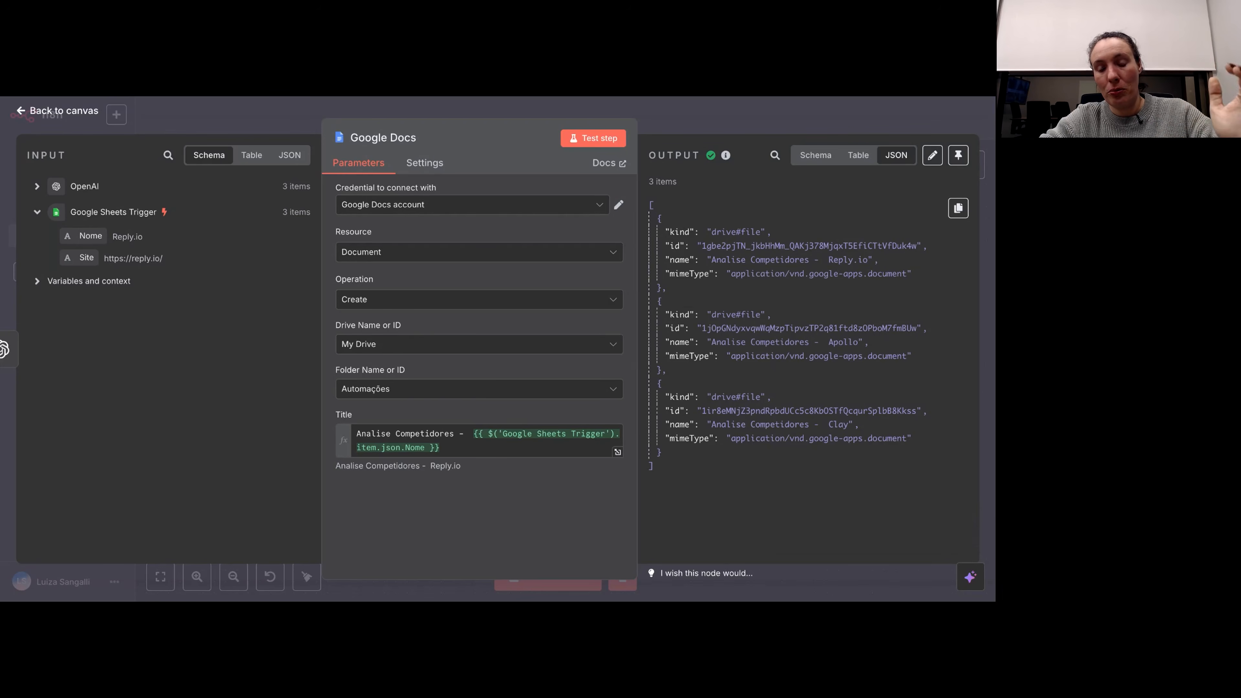
left_click(688, 120)
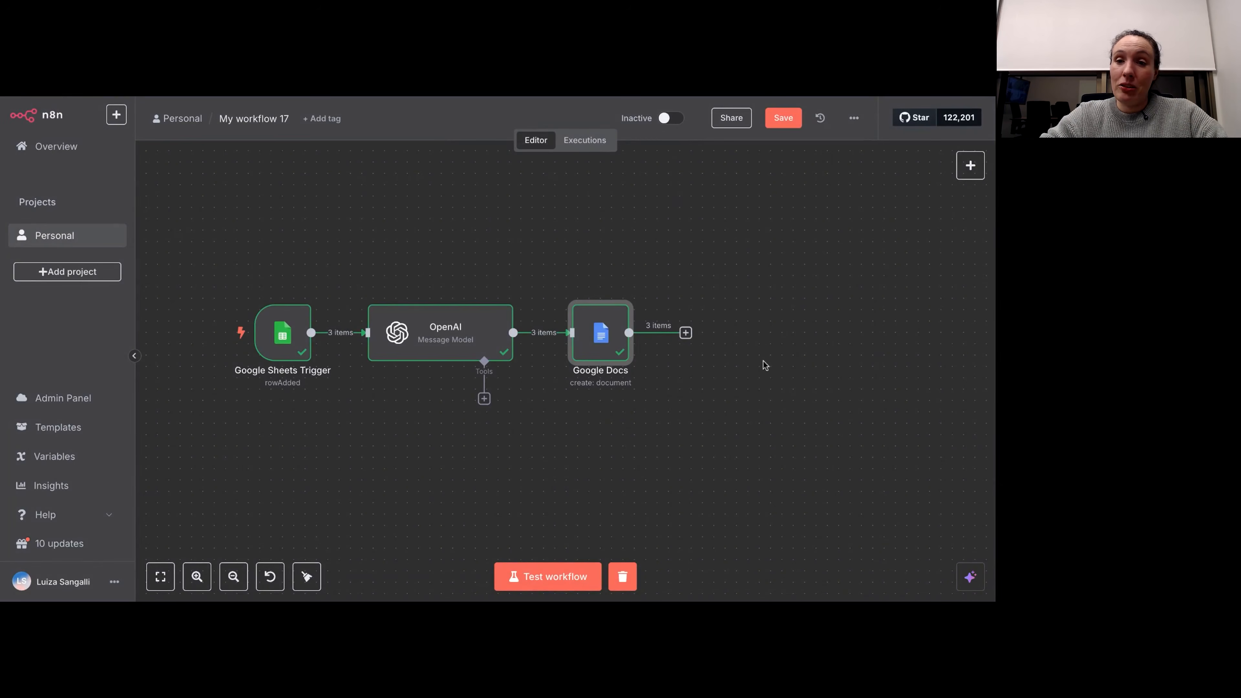
left_click_drag(763, 361, 690, 355)
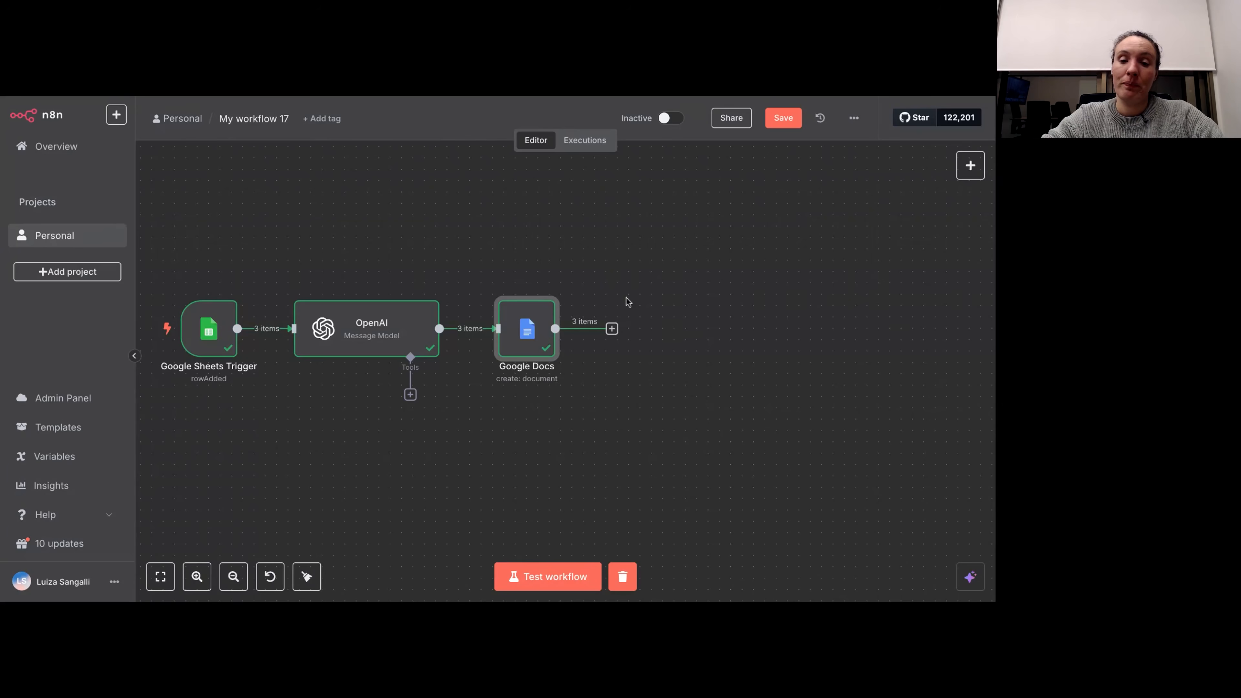
Step: Search the nodes for "docs" and add a second Google Docs node with the Update a document action after the first
left_click(611, 335)
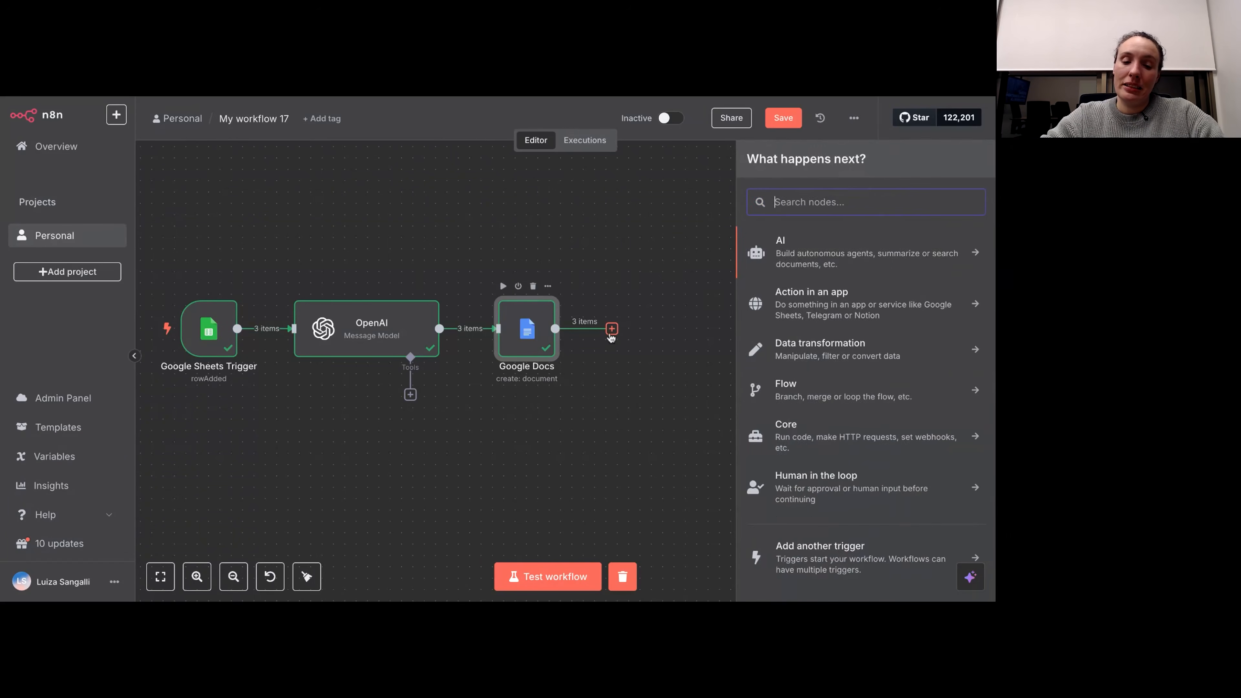
type("docs")
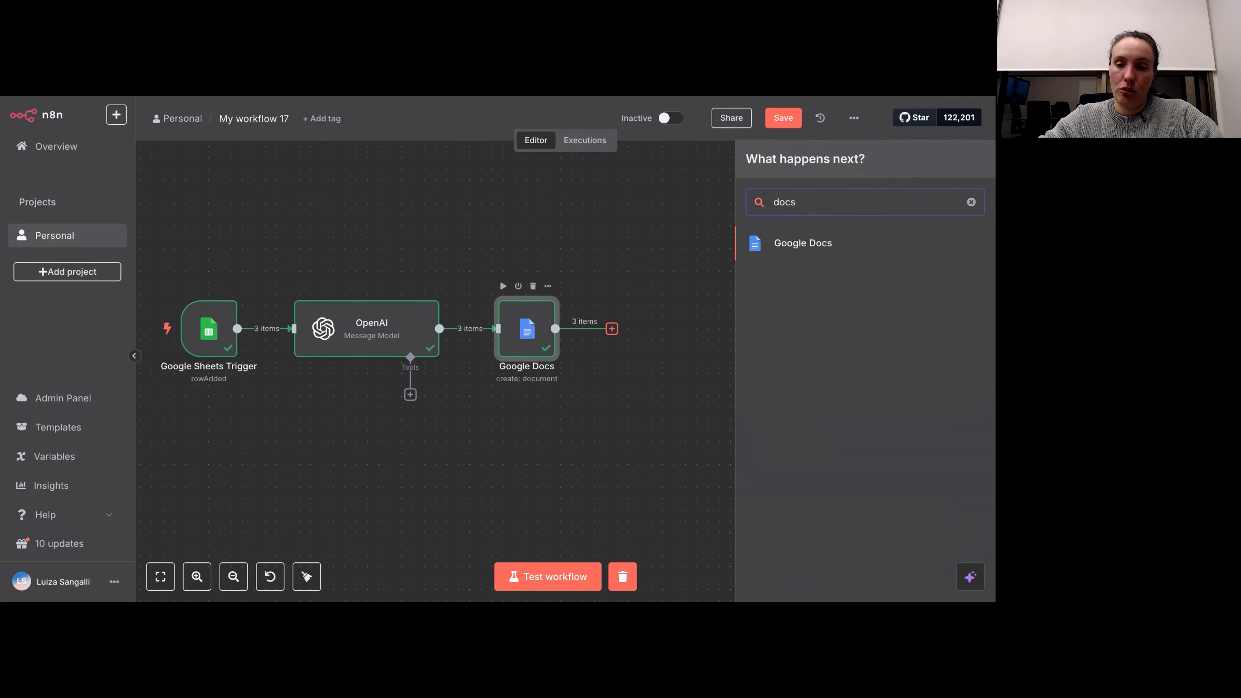
left_click(800, 244)
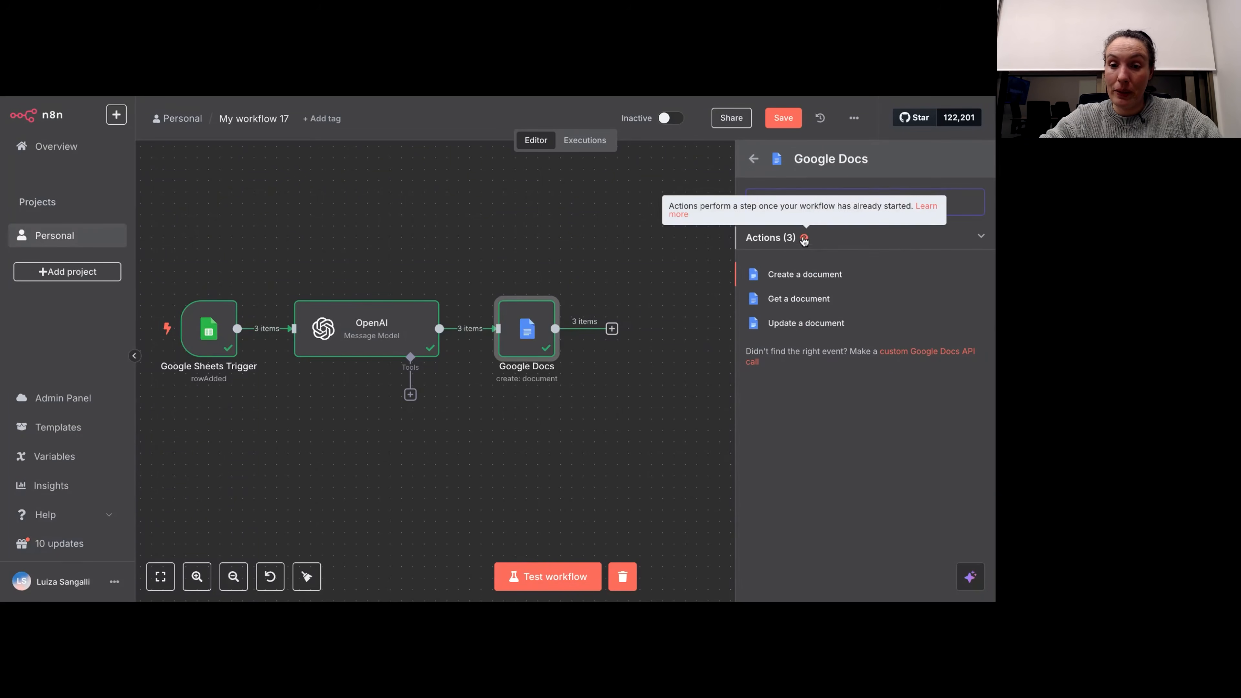
left_click(818, 327)
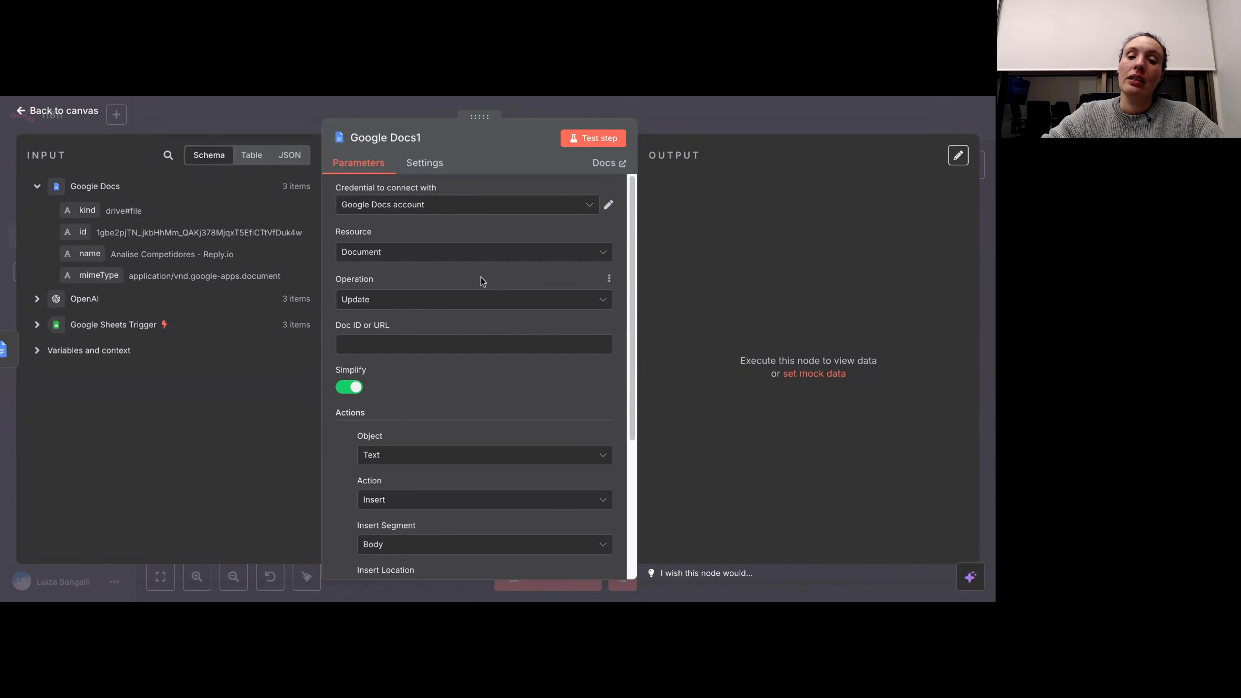
Step: Keep the Update operation and map the Doc ID or URL to the id output by the first Google Docs node
left_click(395, 306)
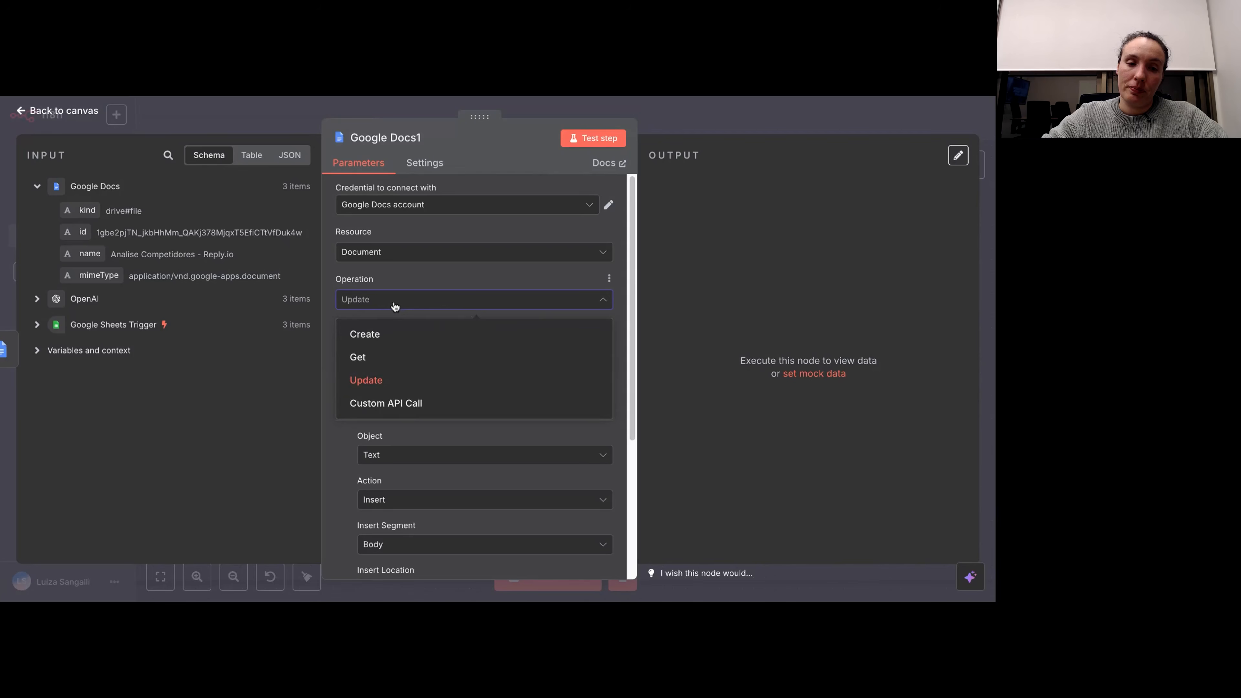
left_click(395, 306)
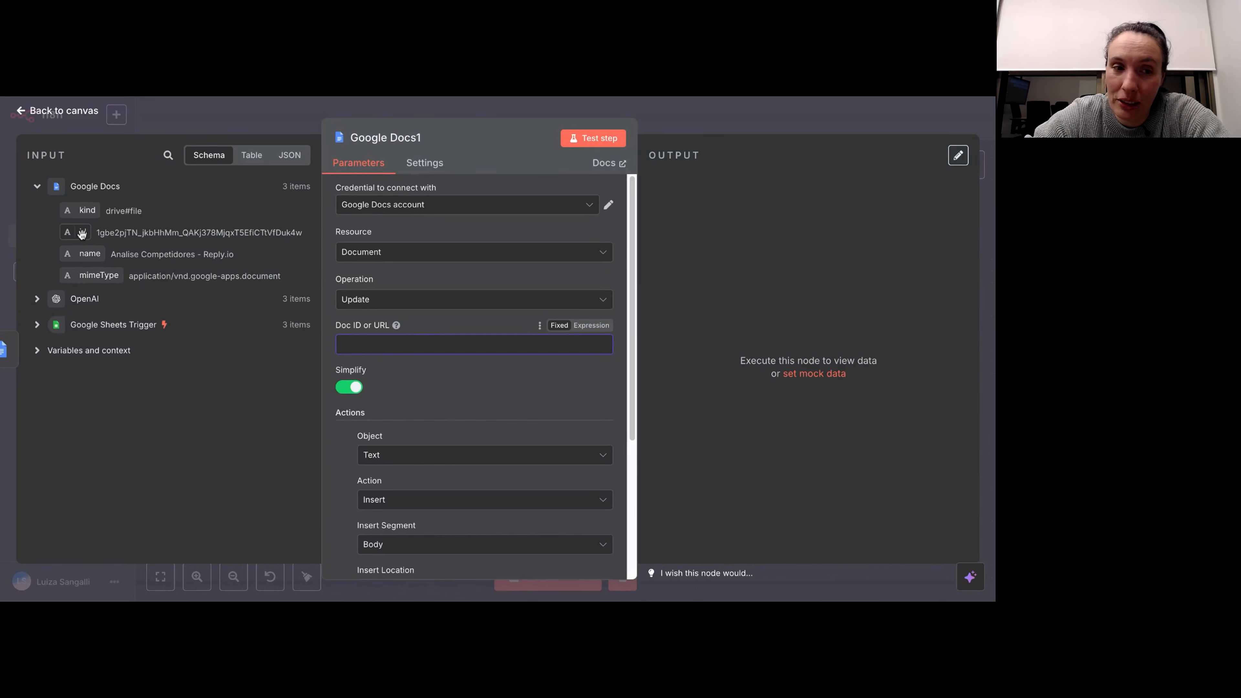
left_click_drag(82, 234, 345, 345)
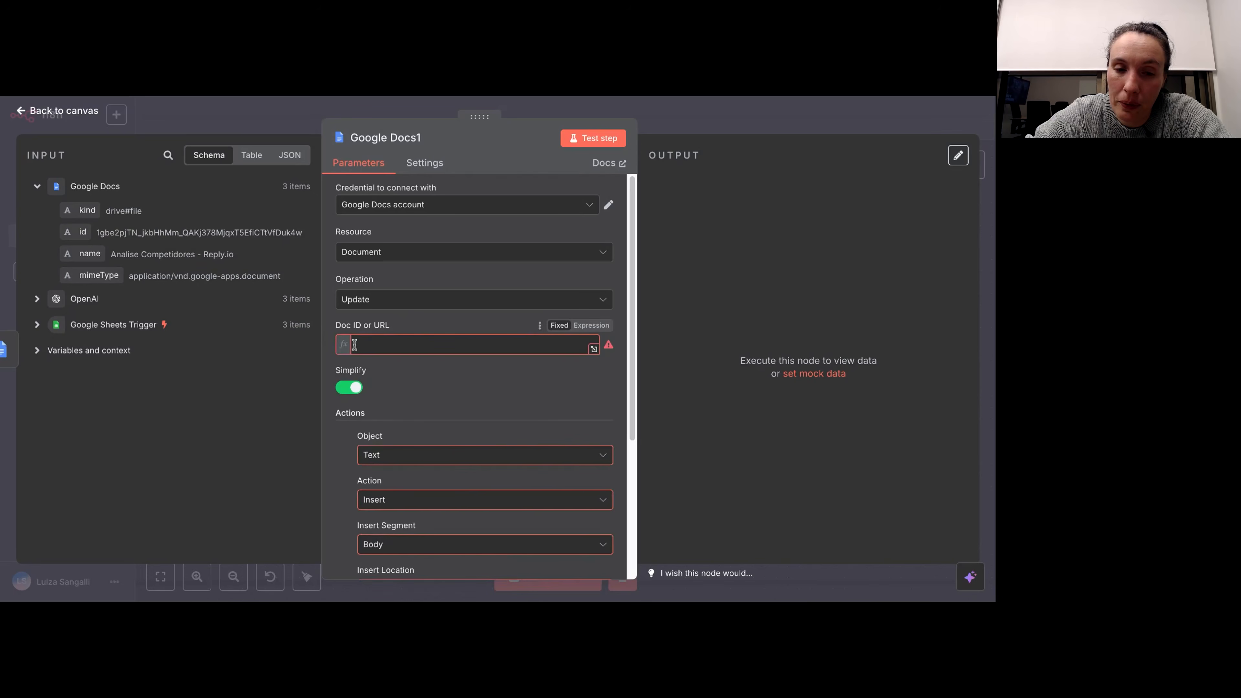
left_click(428, 314)
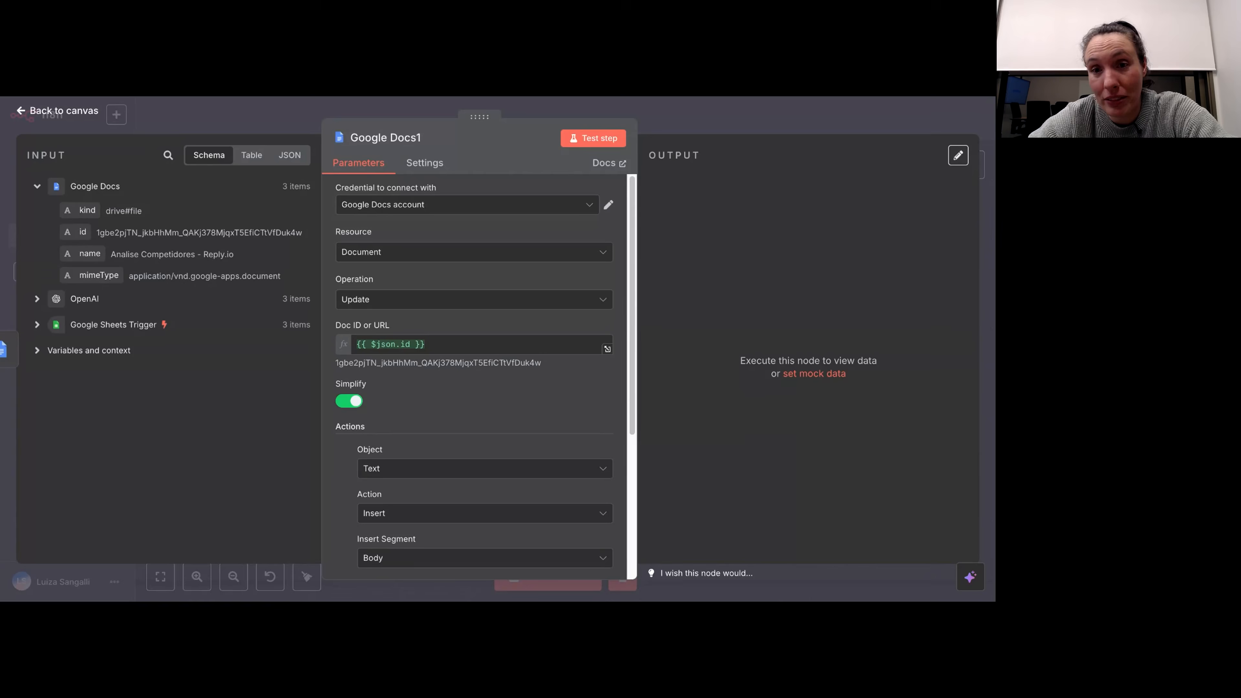
Step: Keep the insert location At End of Specific Position and map the inserted text to the OpenAI node's message content
scroll(422, 374, "down", 3)
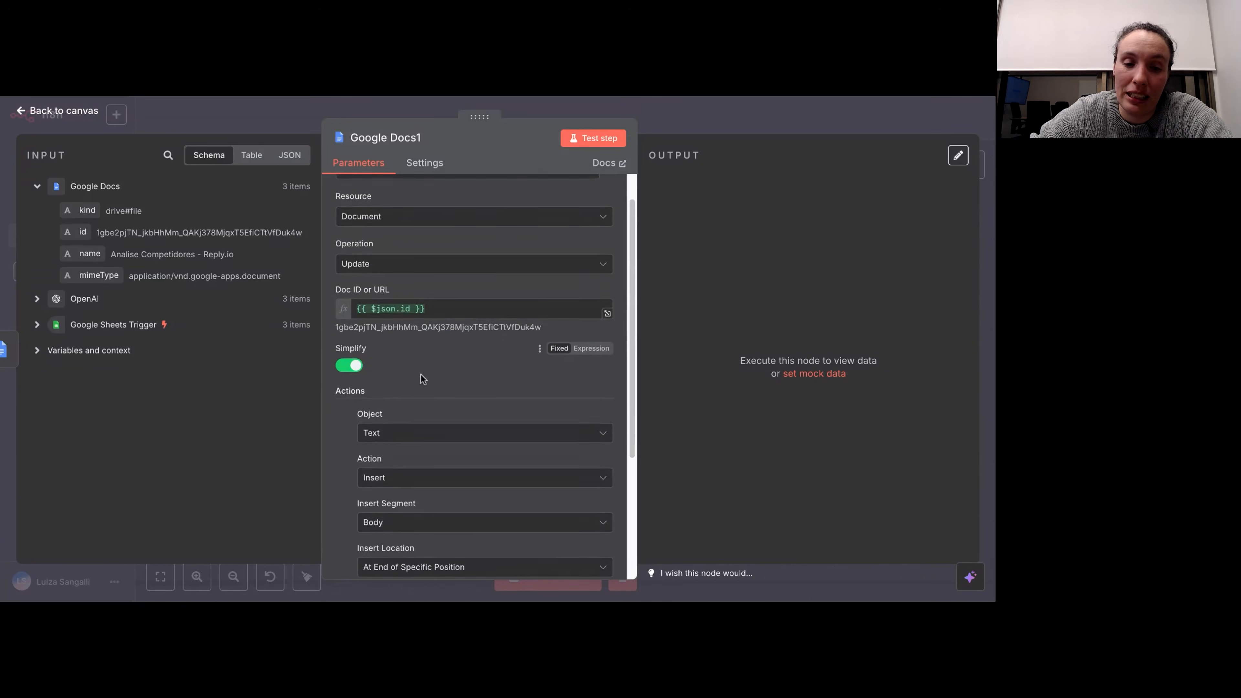
scroll(421, 375, "down", 3)
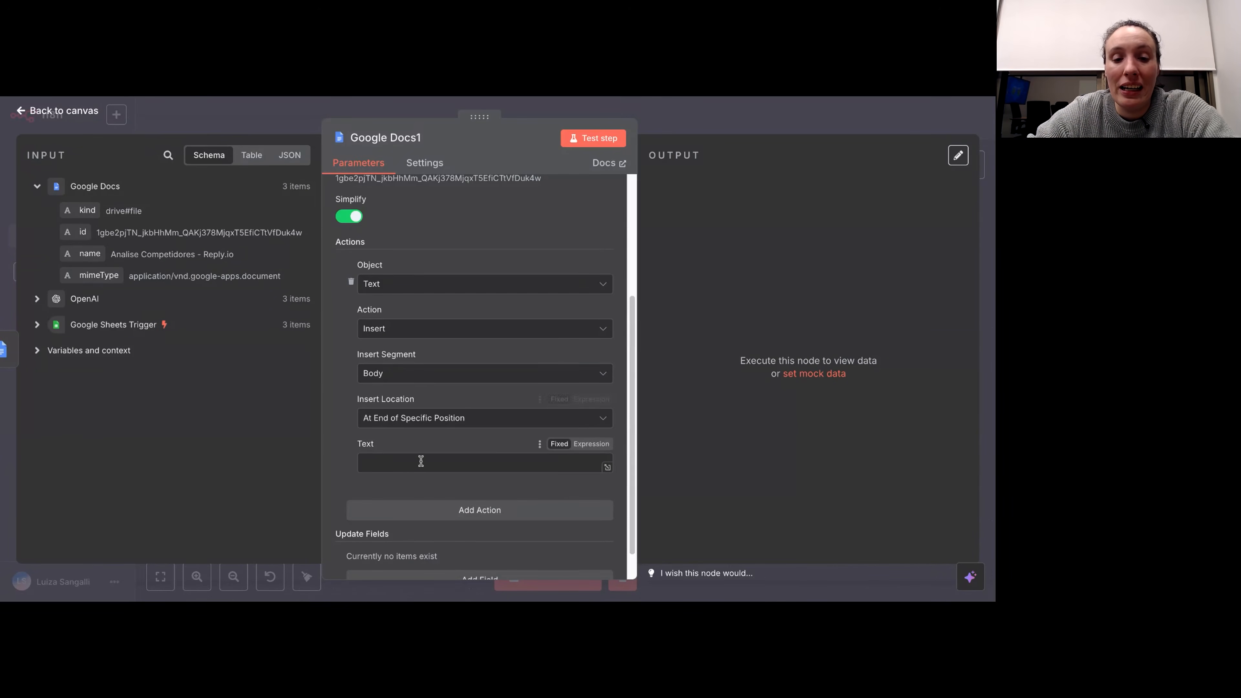
left_click(462, 419)
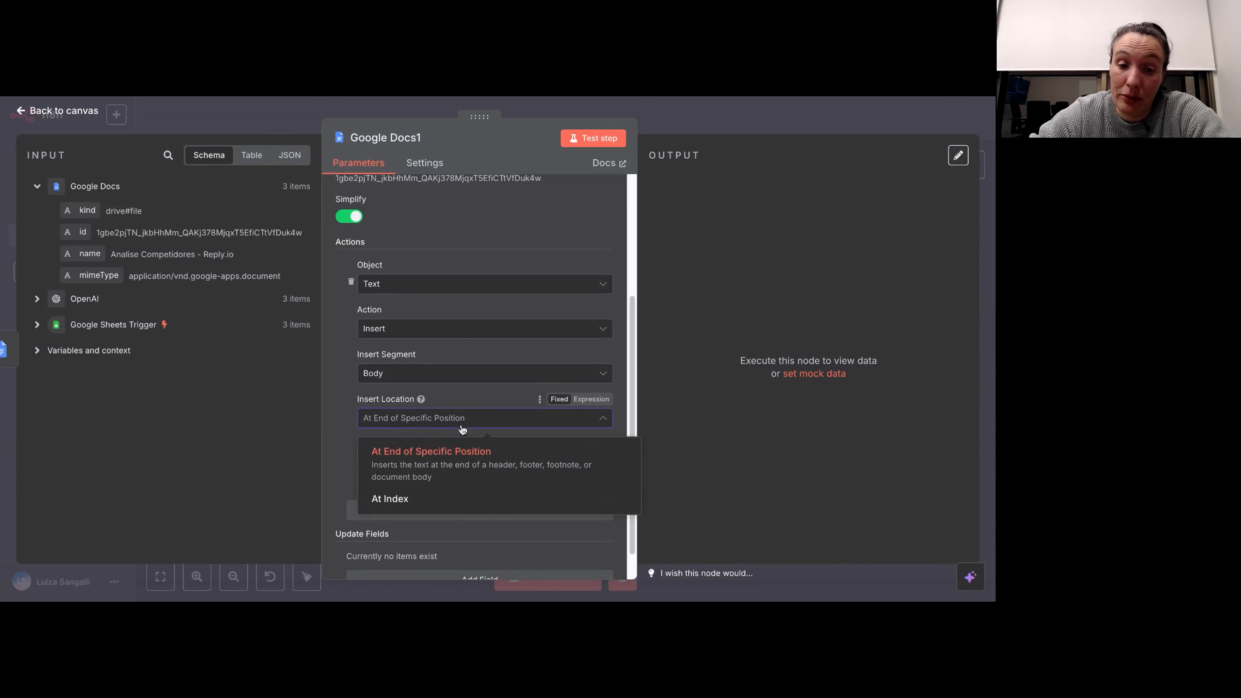
left_click(462, 429)
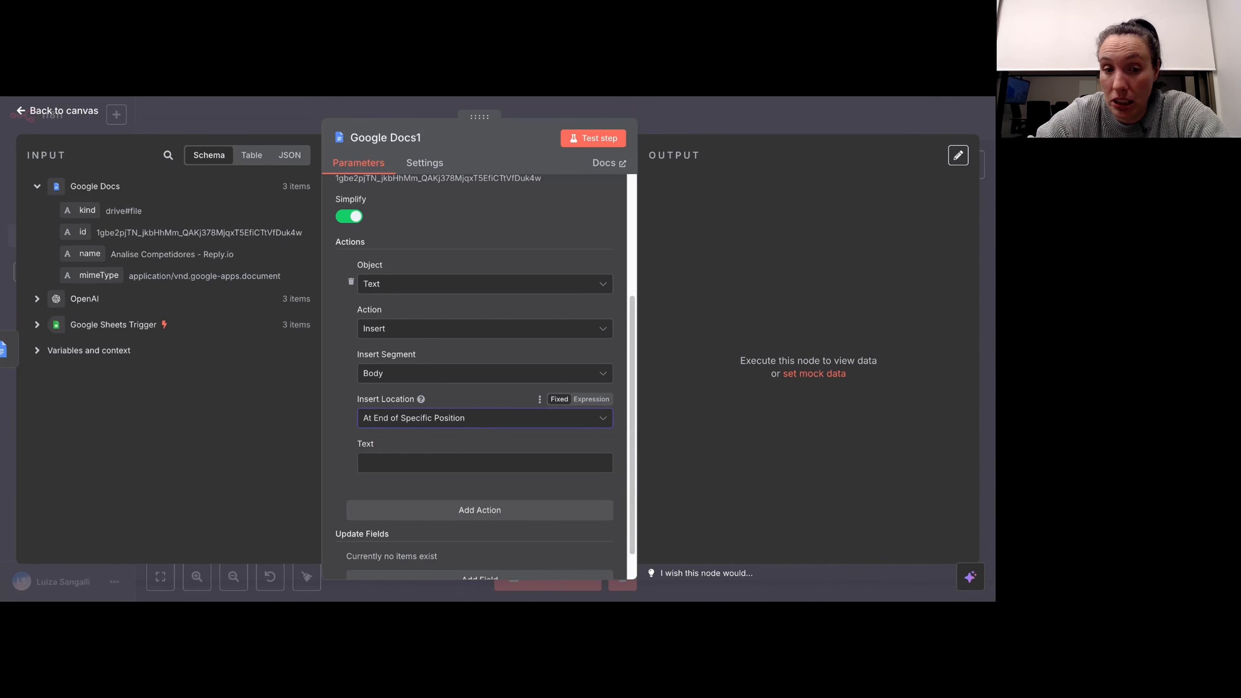
scroll(485, 378, "down", 1)
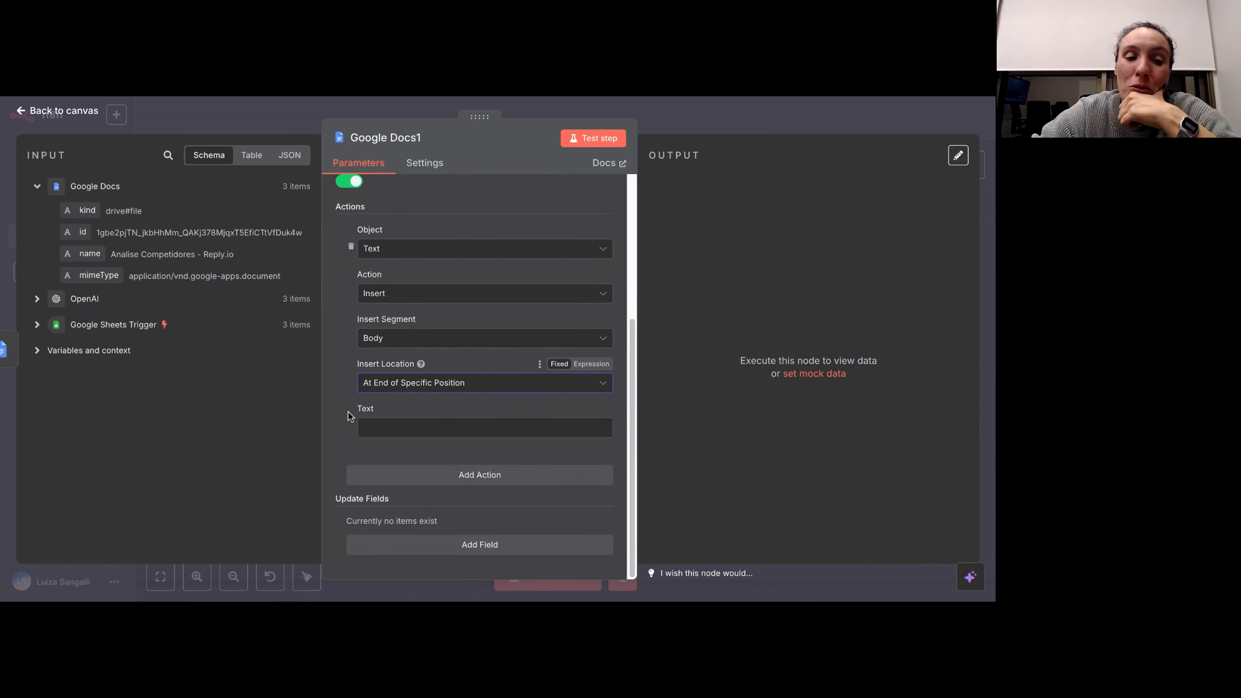
left_click(37, 188)
left_click(36, 213)
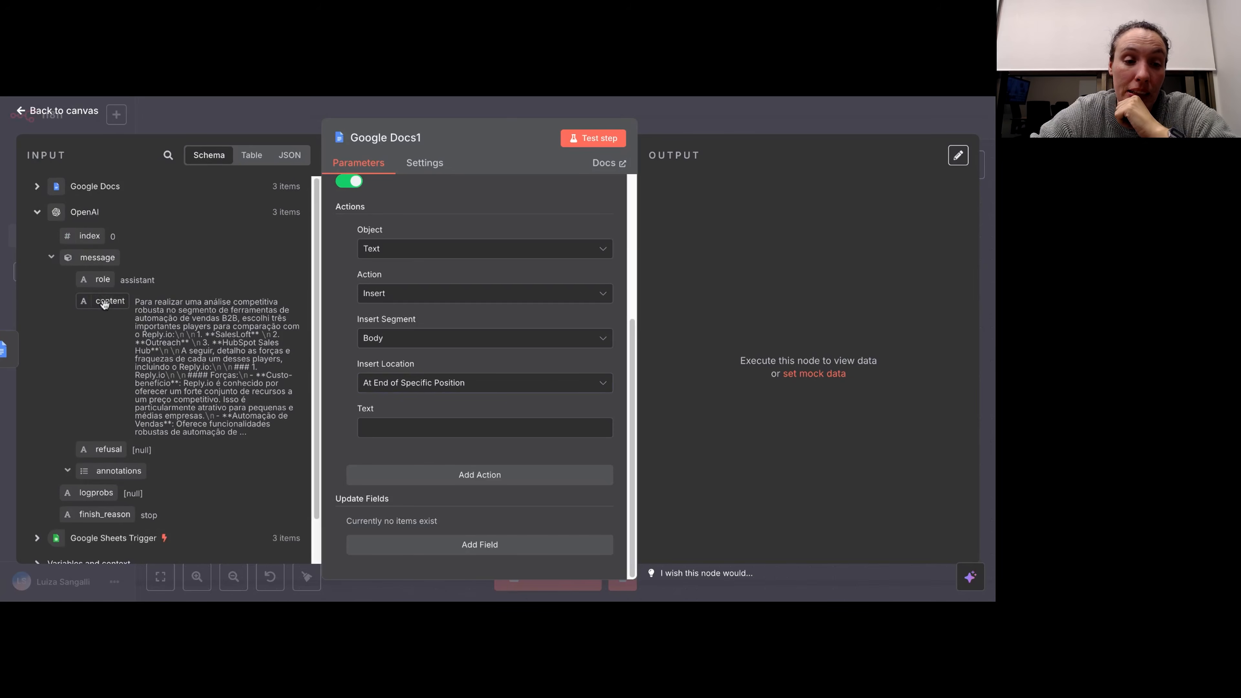
left_click_drag(104, 300, 379, 430)
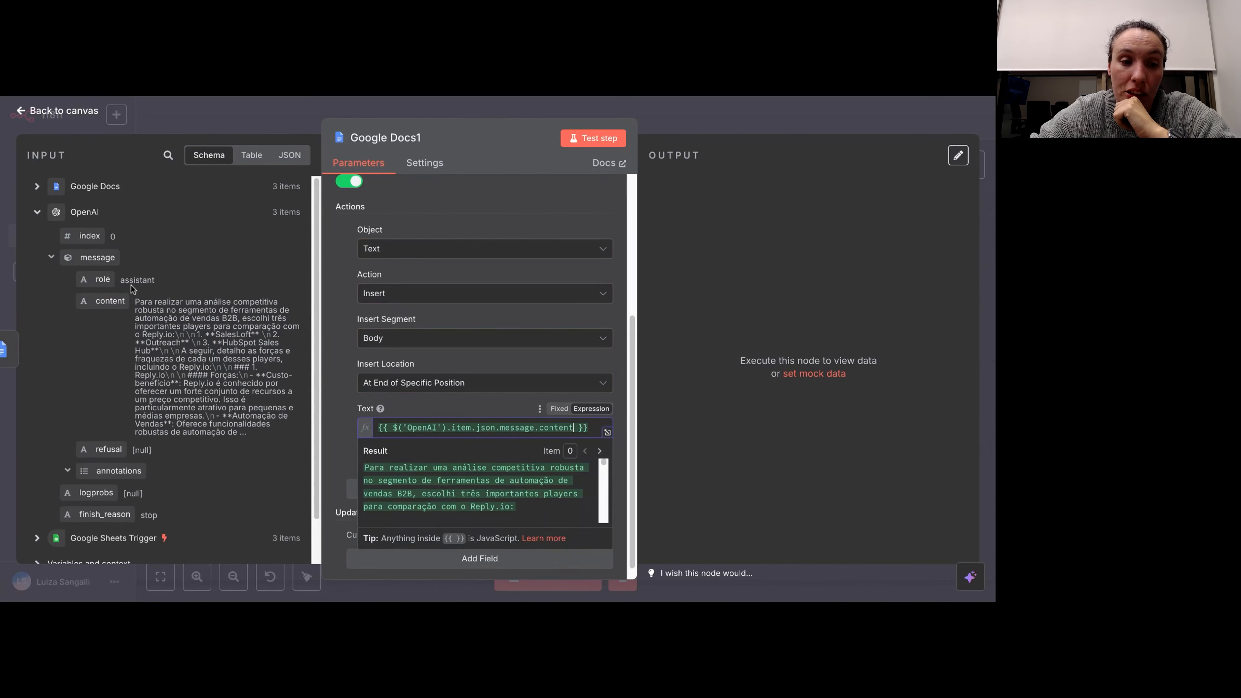
left_click(51, 257)
left_click(36, 212)
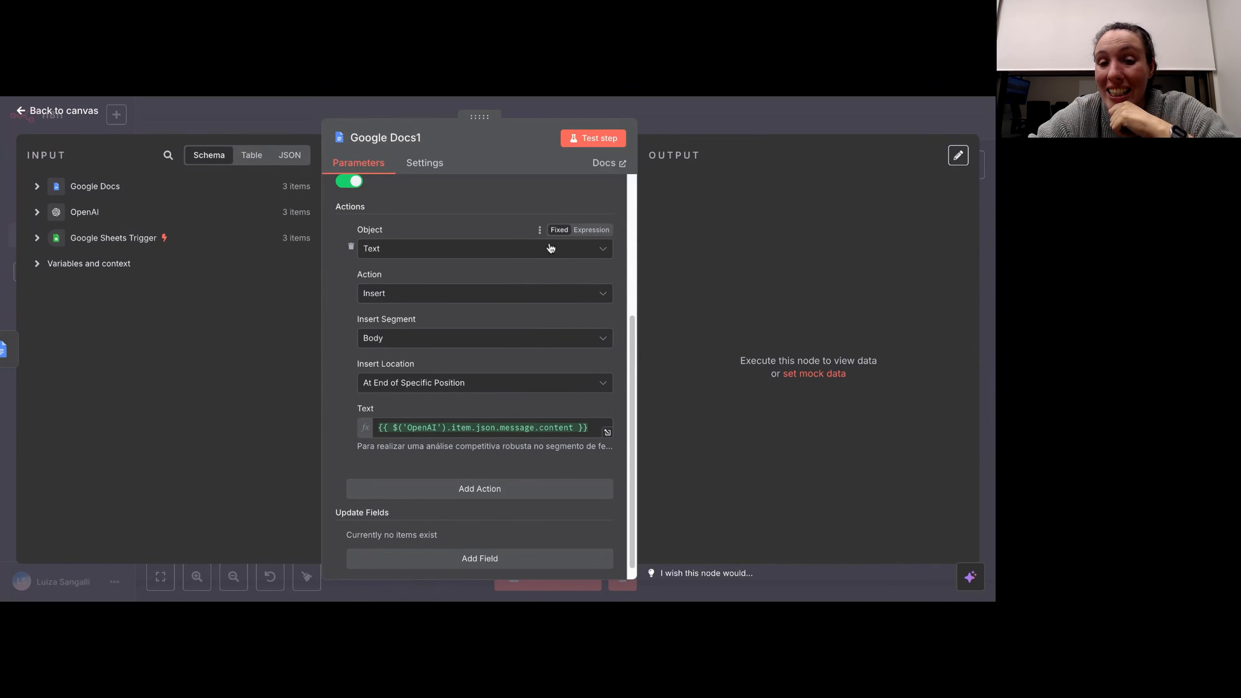
Step: Test the Google Docs update step on its own and return to the canvas
left_click(592, 139)
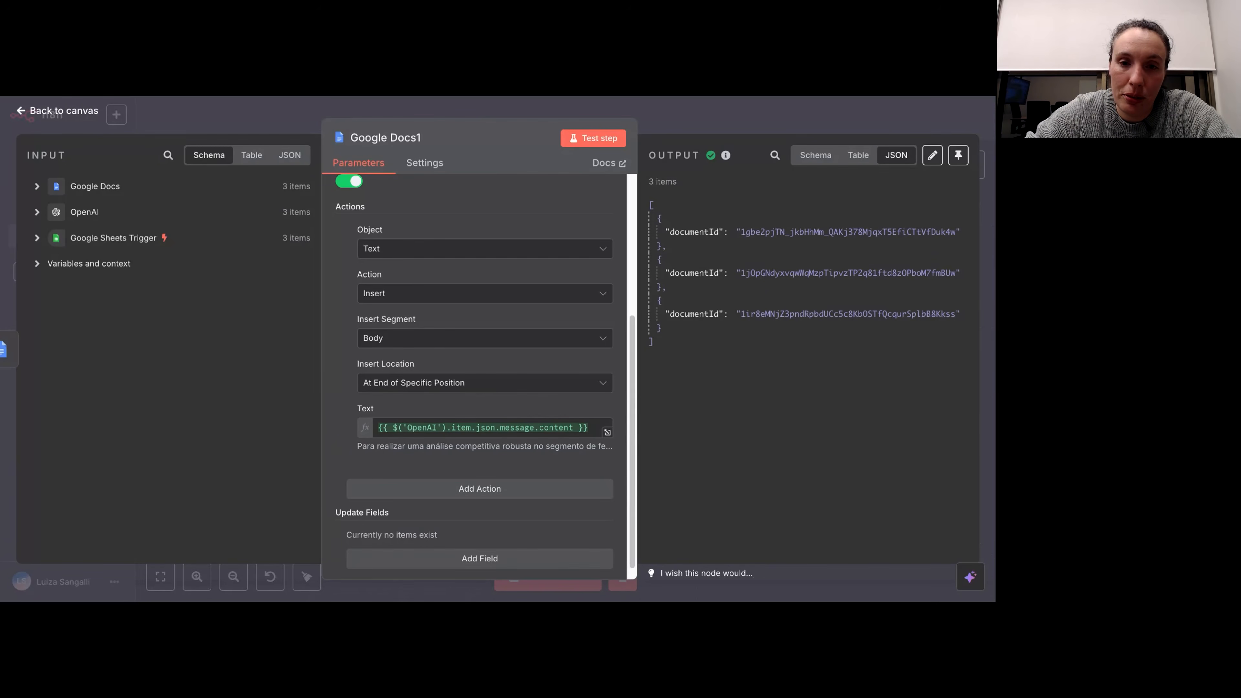
key("Escape")
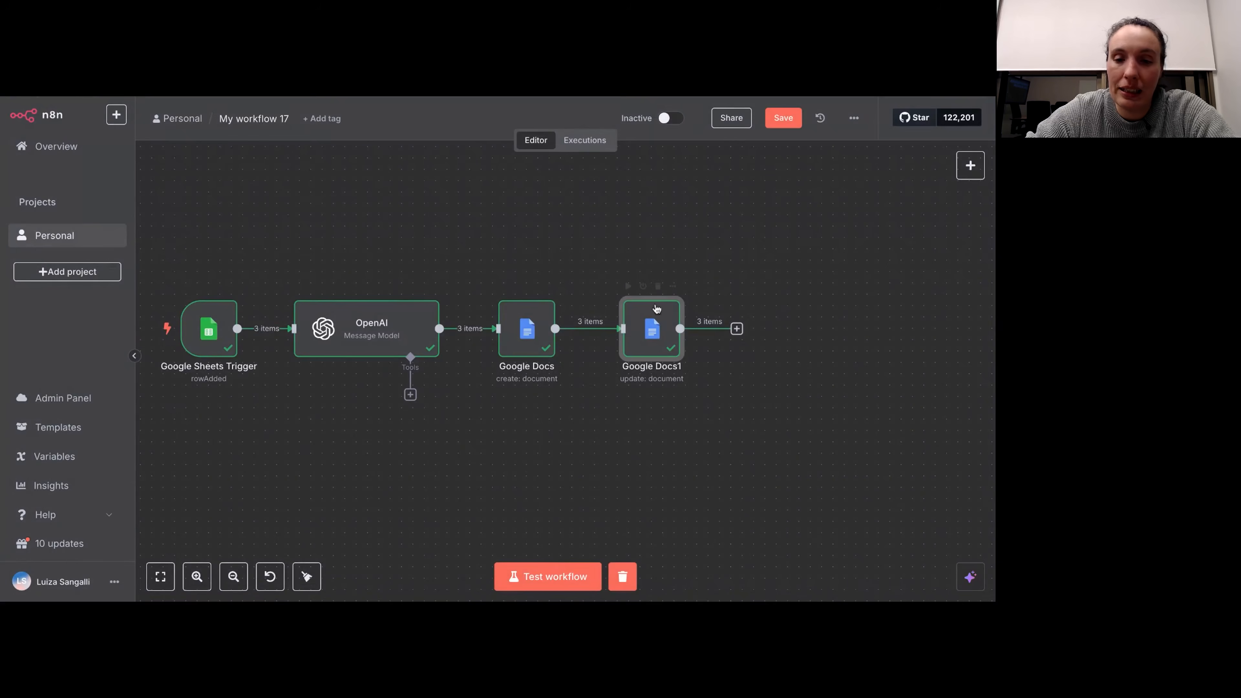
left_click_drag(568, 411, 623, 425)
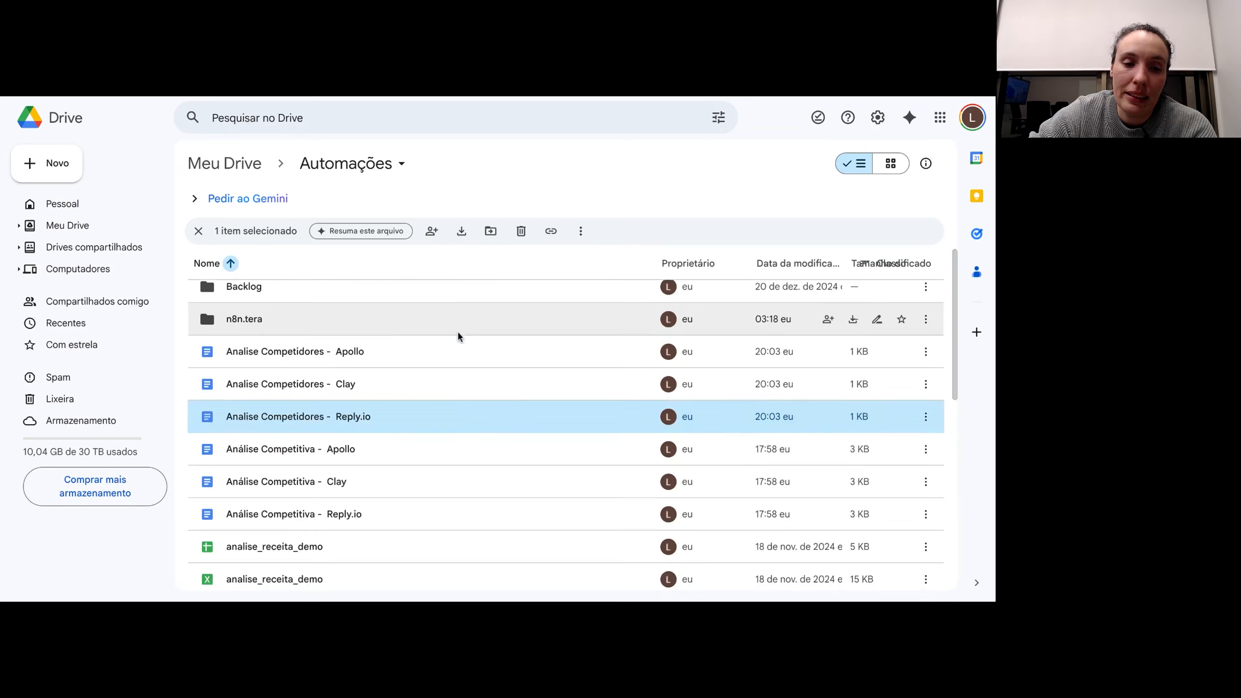
Step: Examine the Analise Competidores documents for Apollo, Clay and Reply.io in the Automações folder in Google Drive
scroll(457, 336, "down", 5)
scroll(435, 332, "up", 1)
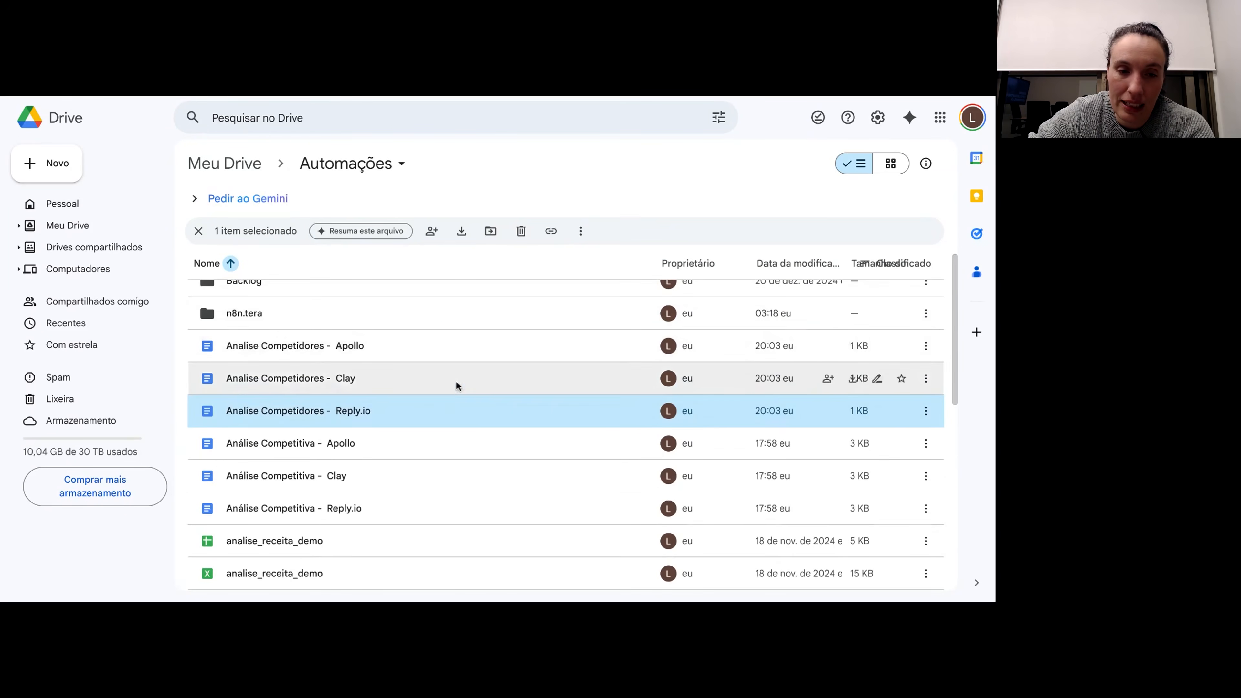
scroll(449, 455, "down", 1)
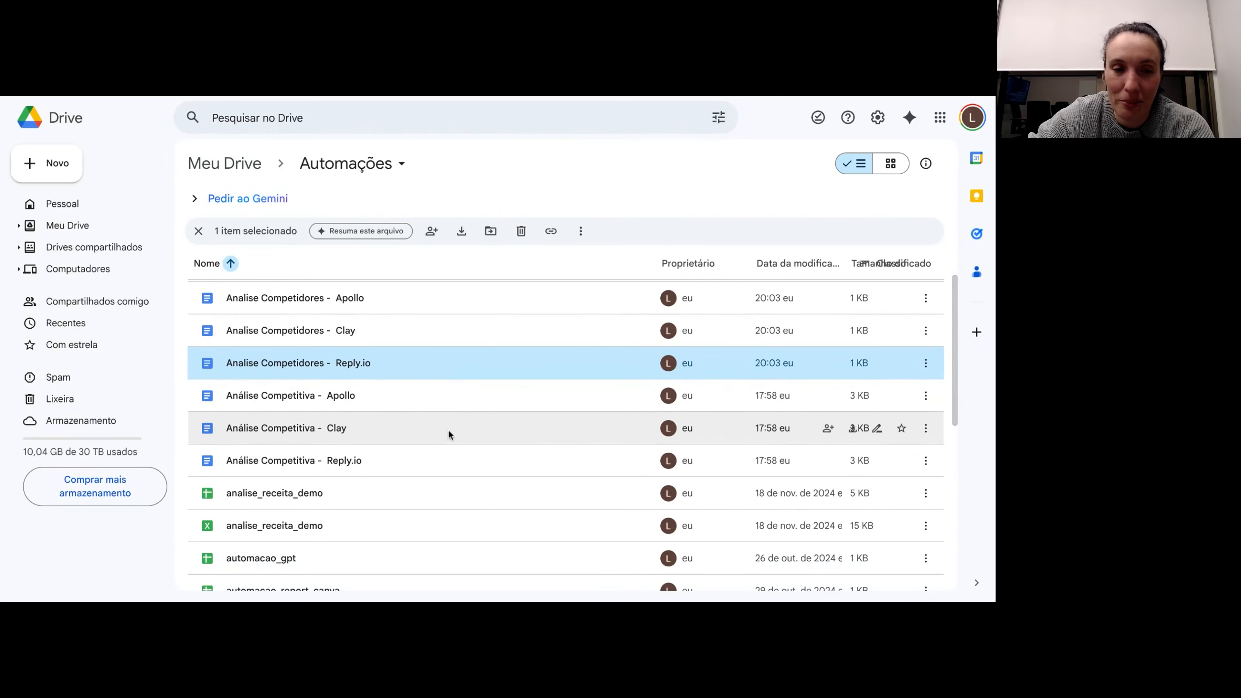
scroll(404, 416, "up", 1)
scroll(403, 415, "down", 3)
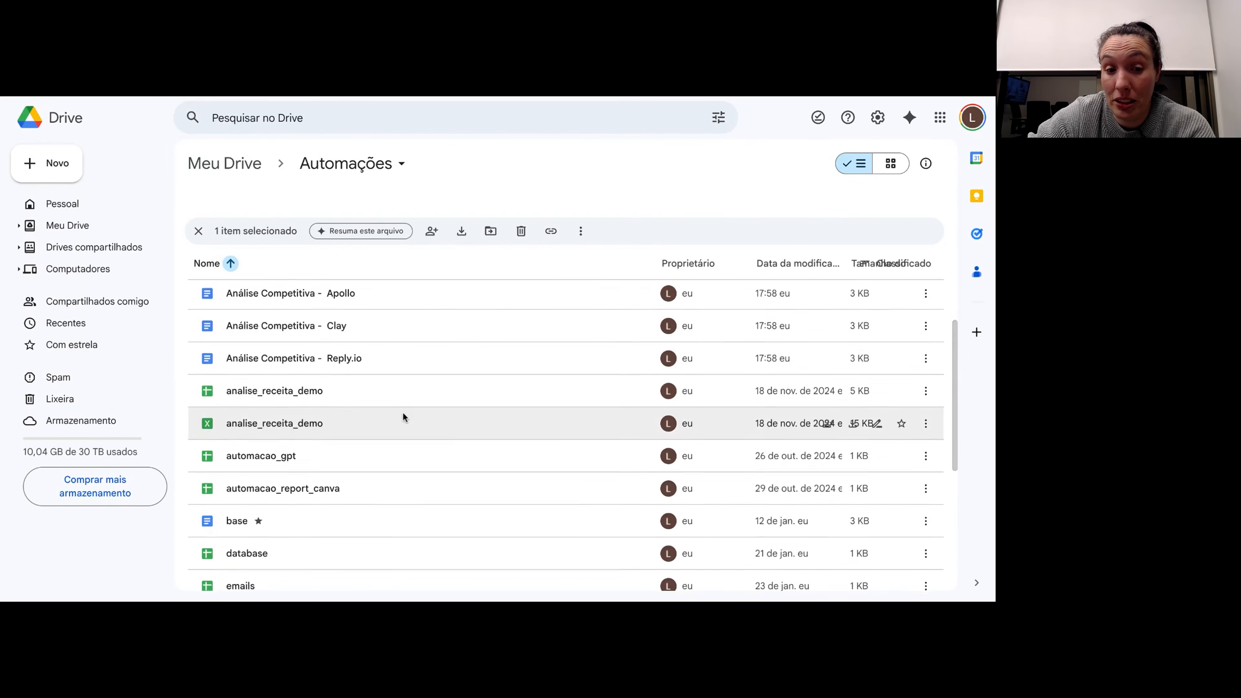
scroll(405, 413, "up", 4)
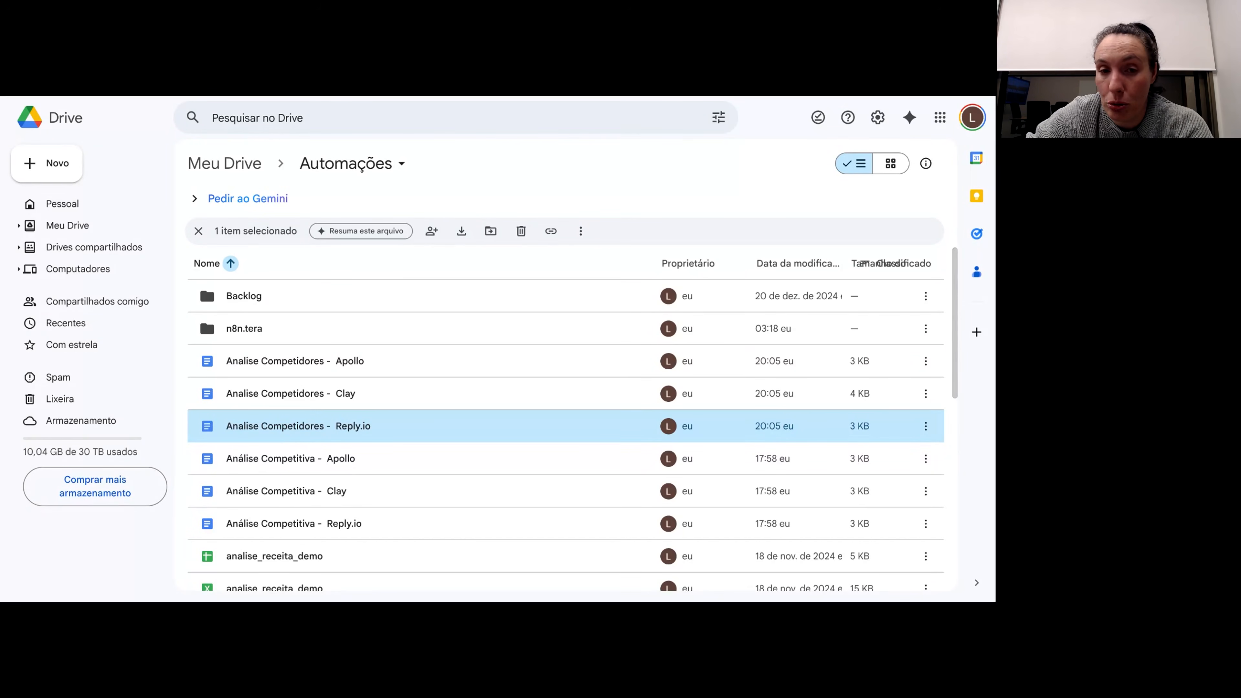
Step: Open the Analise Competidores - Reply.io document and read the generated analysis through to its conclusion
key("Return")
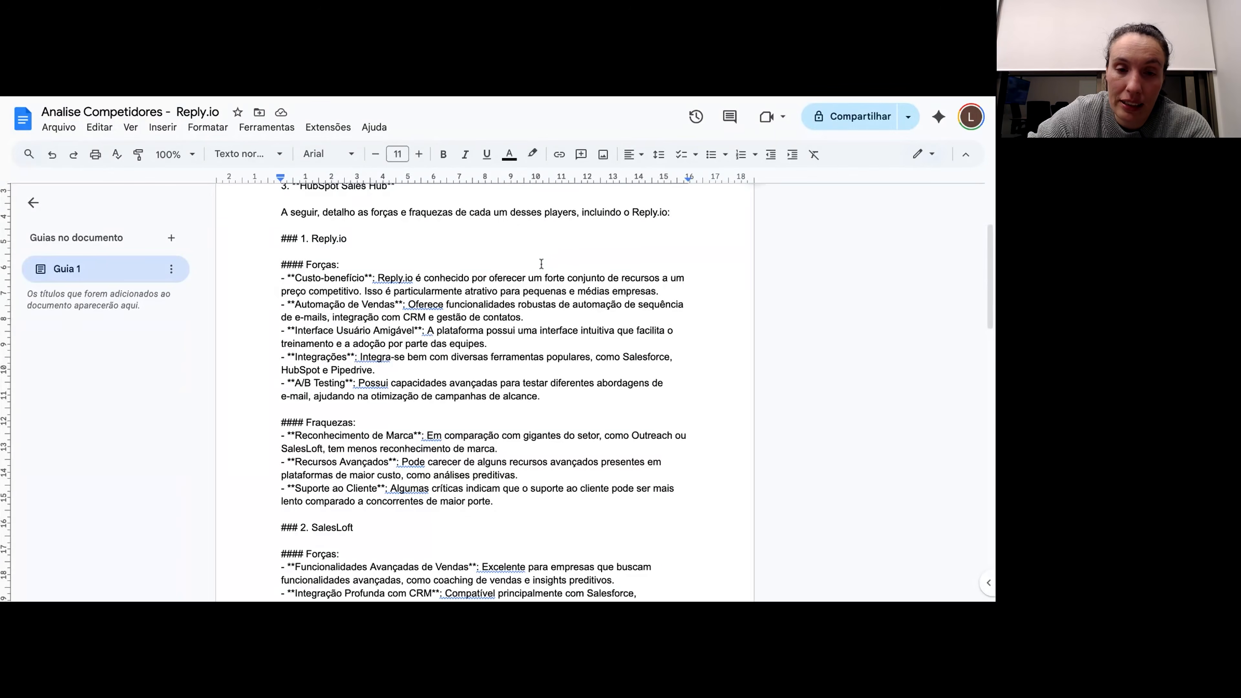
scroll(539, 269, "down", 5)
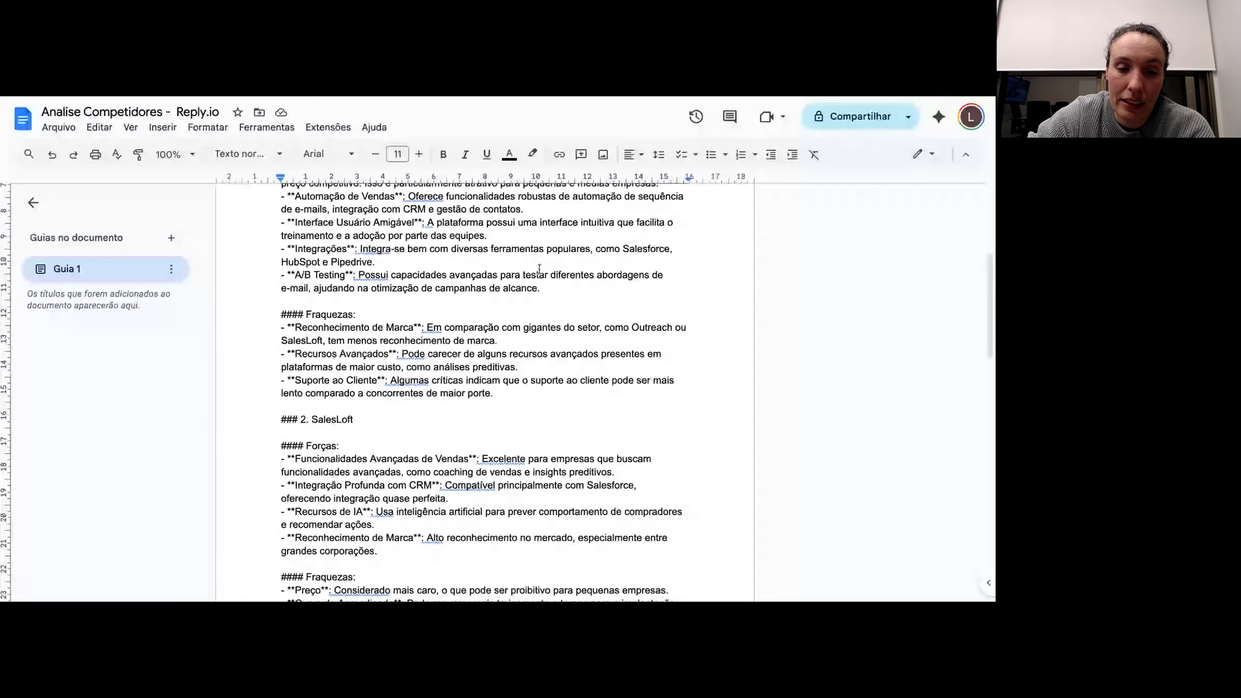
scroll(540, 268, "down", 6)
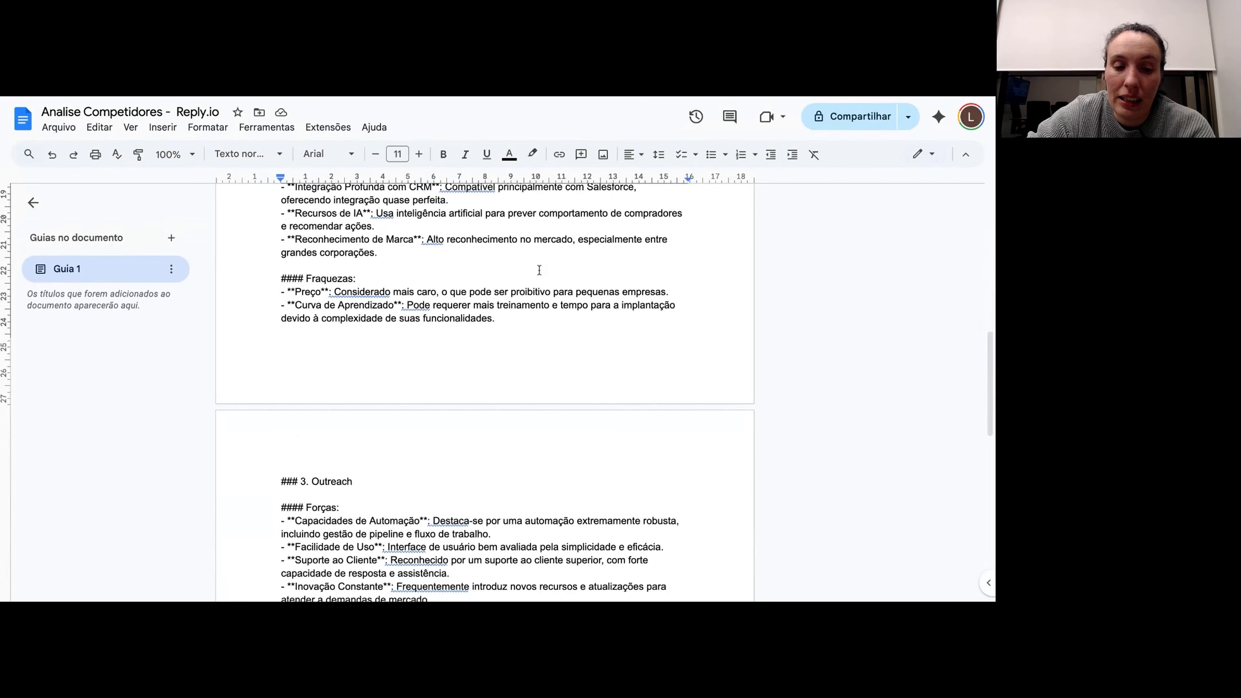
scroll(539, 270, "down", 8)
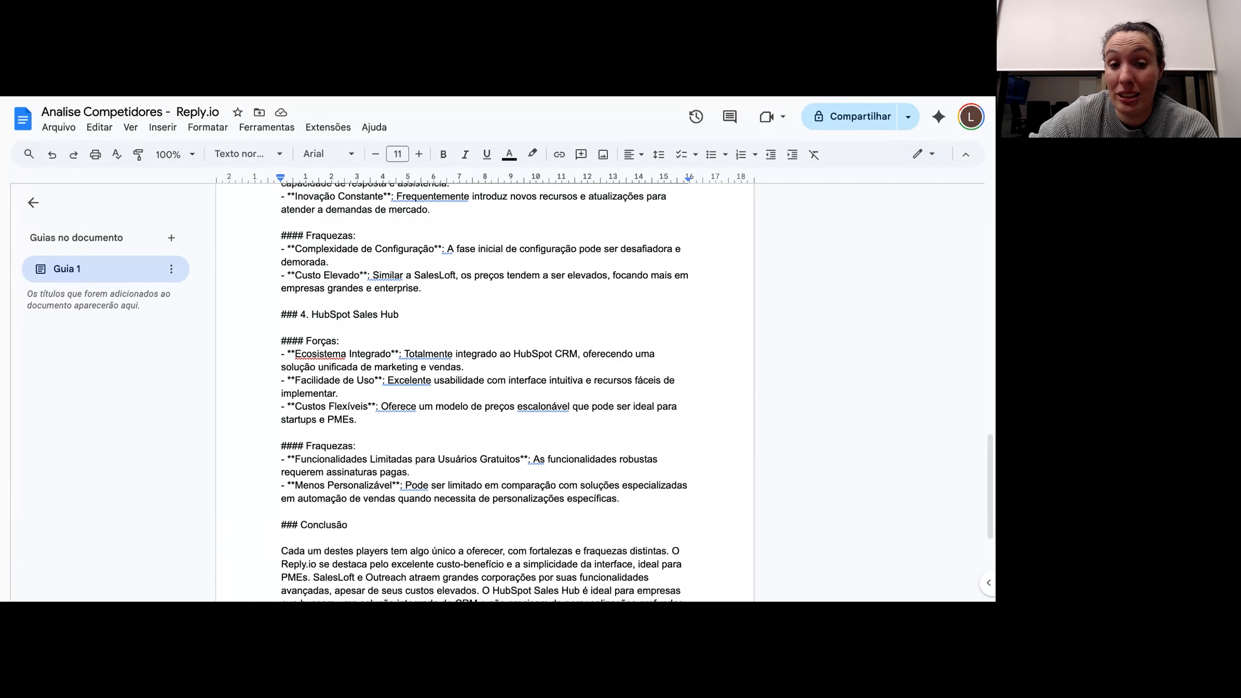
scroll(517, 339, "down", 3)
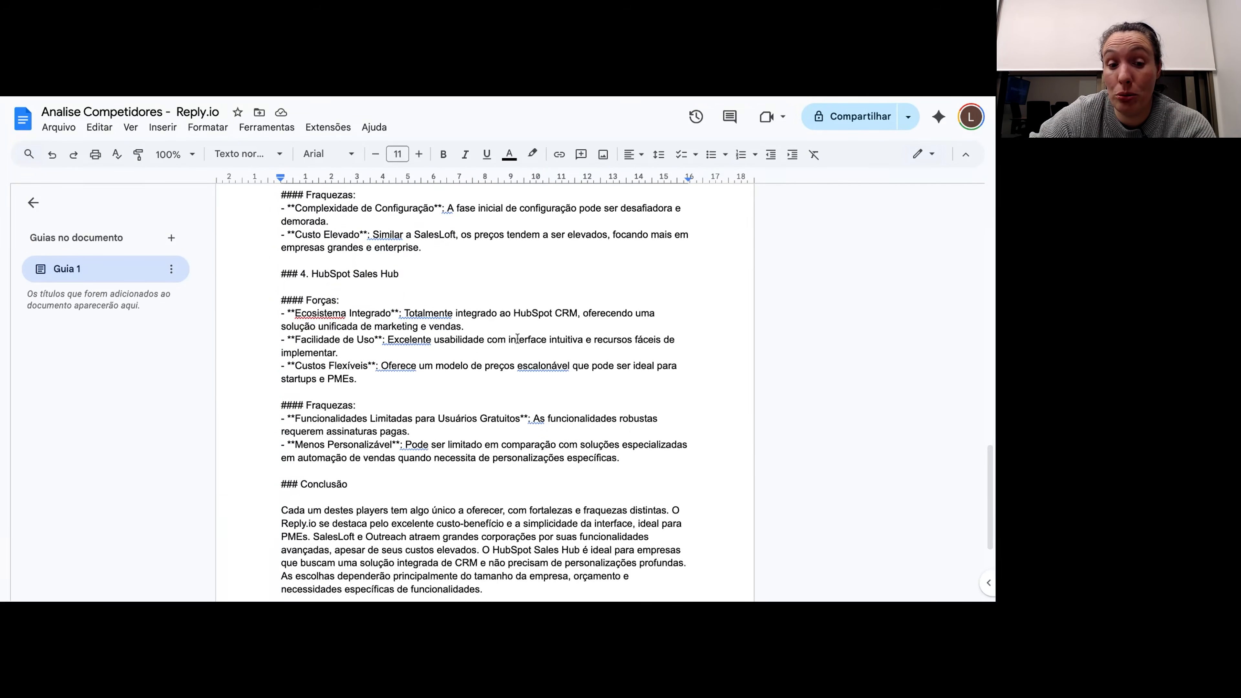
scroll(517, 338, "up", 4)
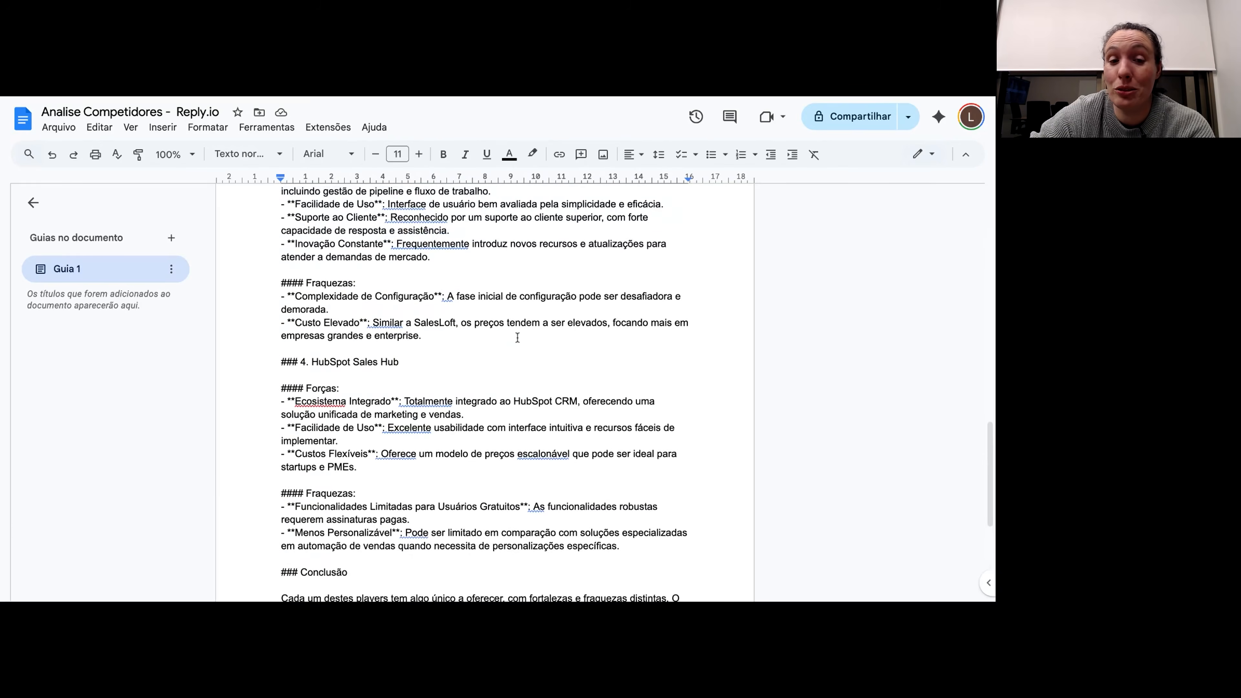
scroll(518, 336, "up", 4)
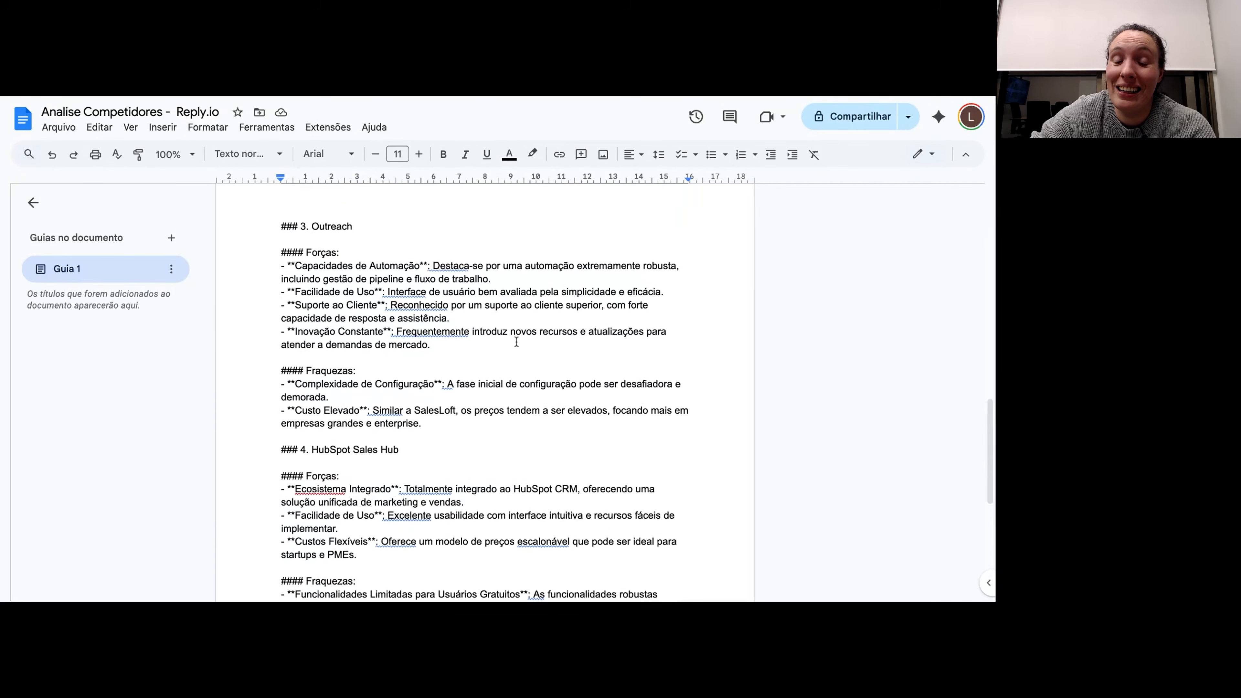
scroll(516, 342, "up", 20)
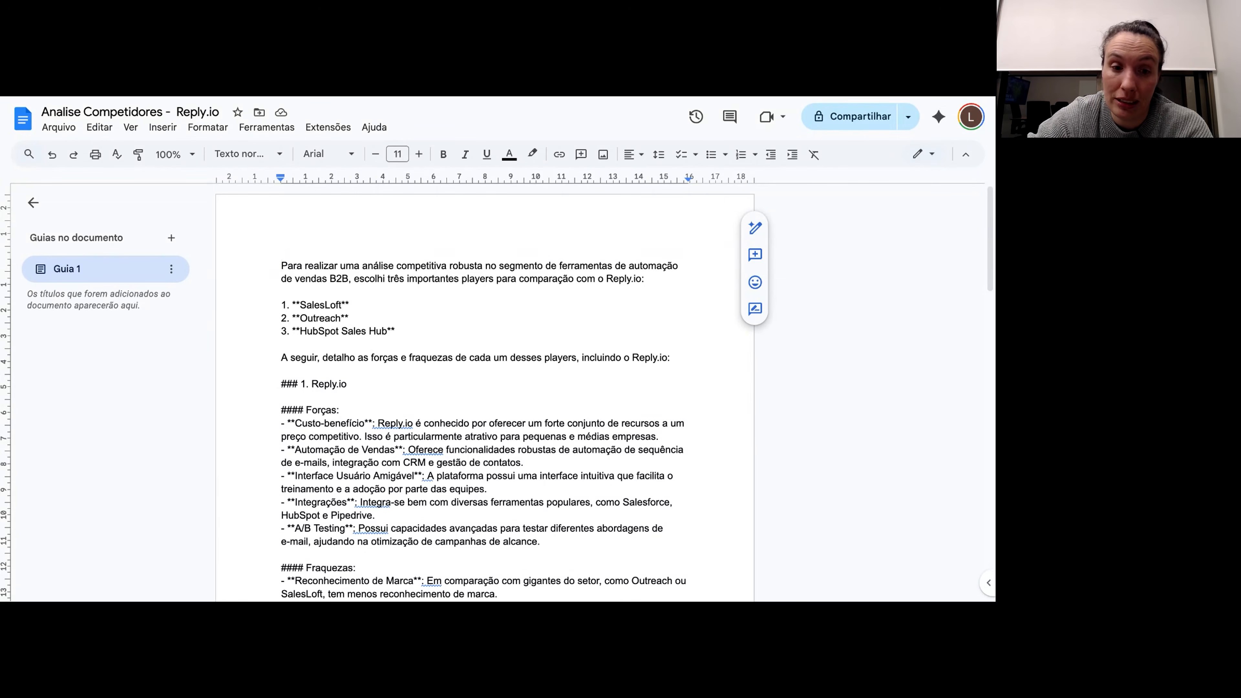
Step: Examine the strengths and weaknesses sections for Reply.io and SalesLoft and the list of compared players at the document's start
scroll(498, 331, "down", 1)
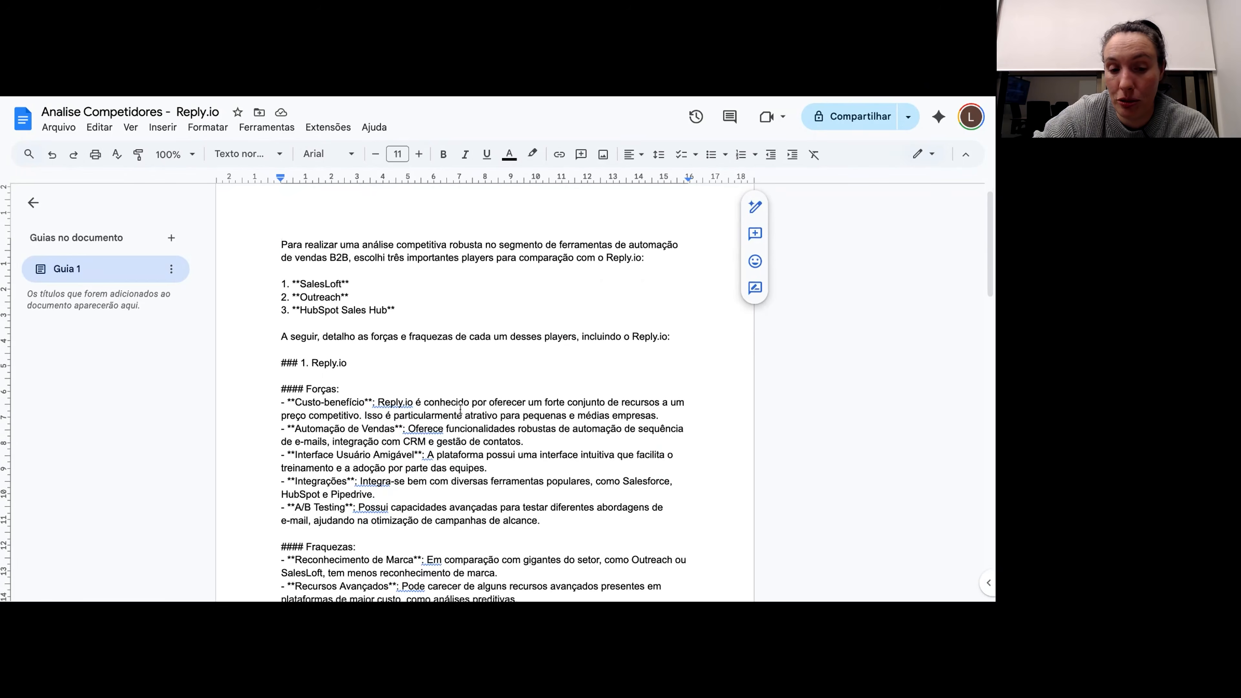
scroll(479, 372, "down", 4)
triple_click(324, 346)
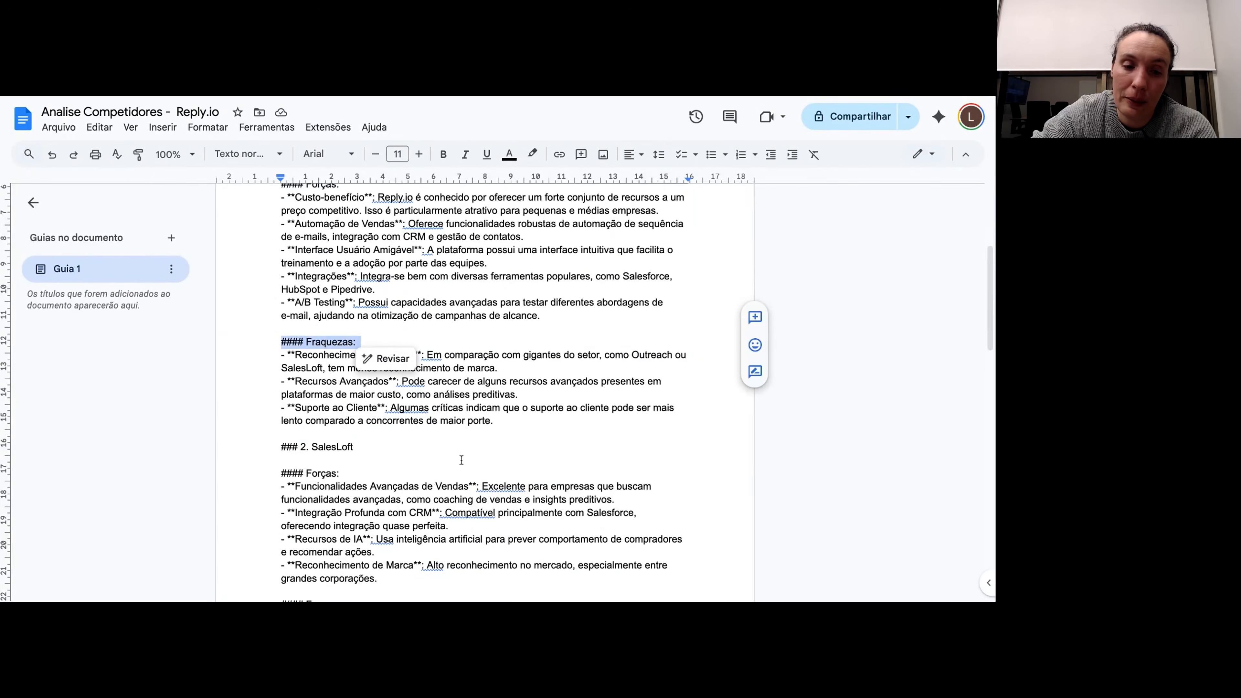
scroll(324, 344, "down", 2)
triple_click(325, 350)
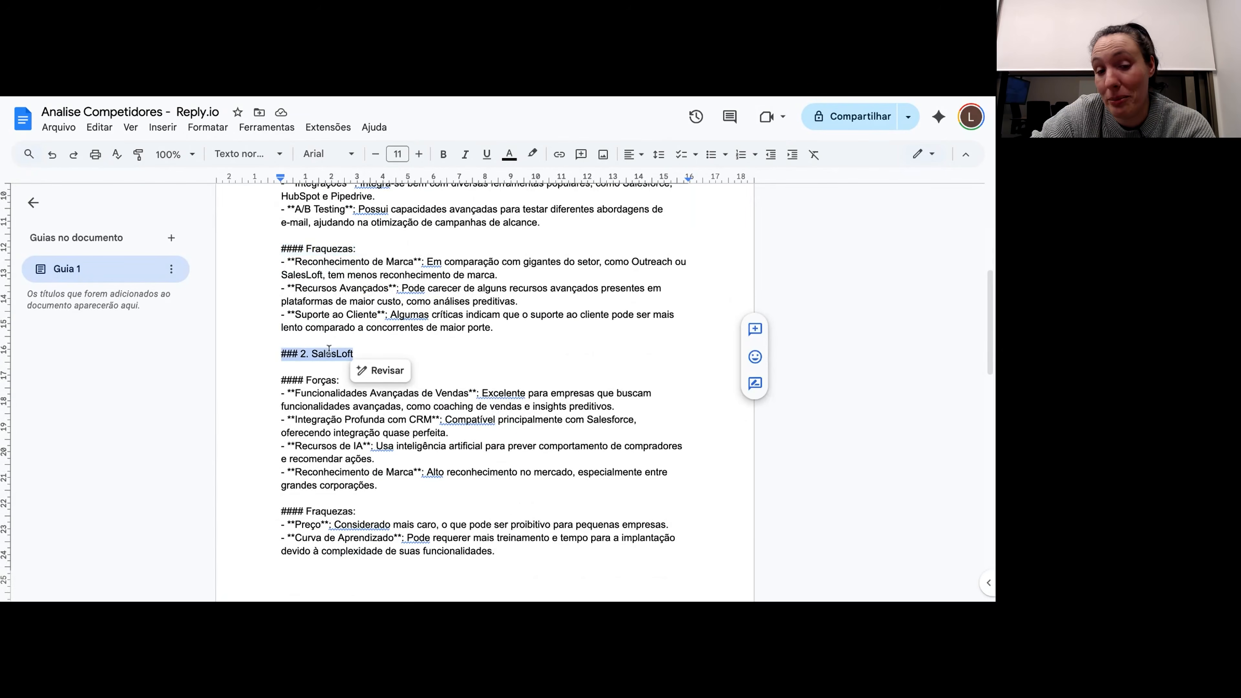
left_click(440, 316)
scroll(451, 371, "up", 4)
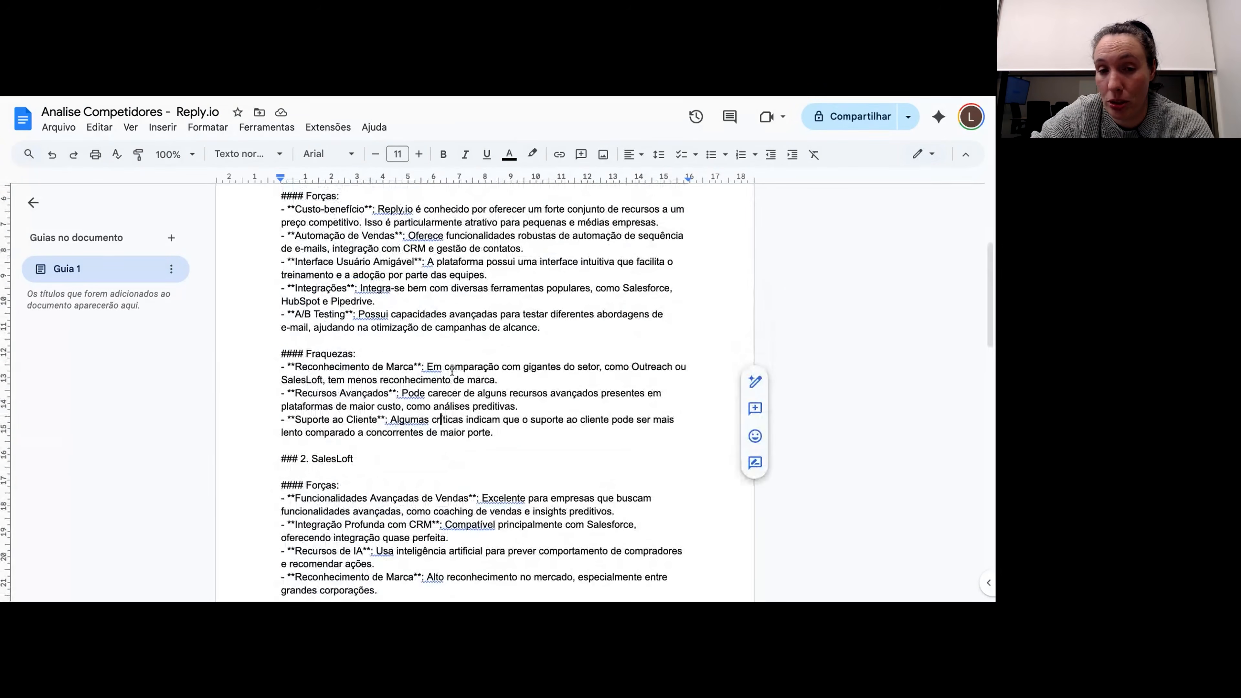
scroll(452, 385, "up", 3)
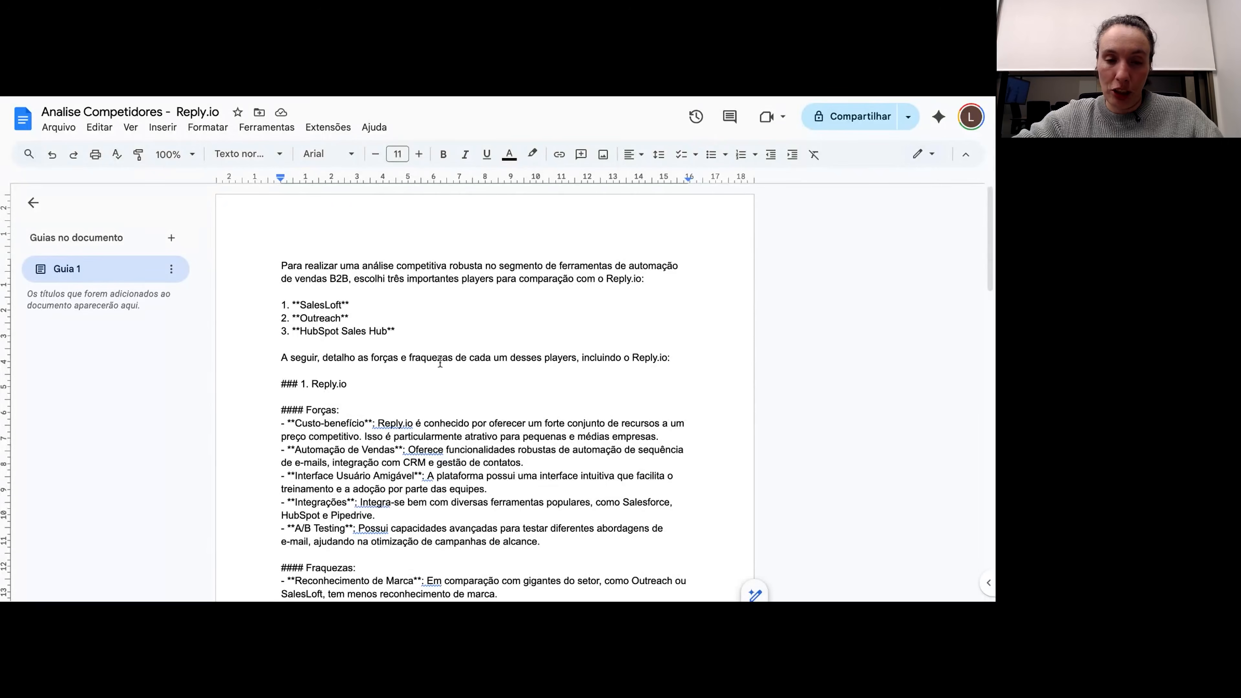
left_click_drag(300, 306, 374, 311)
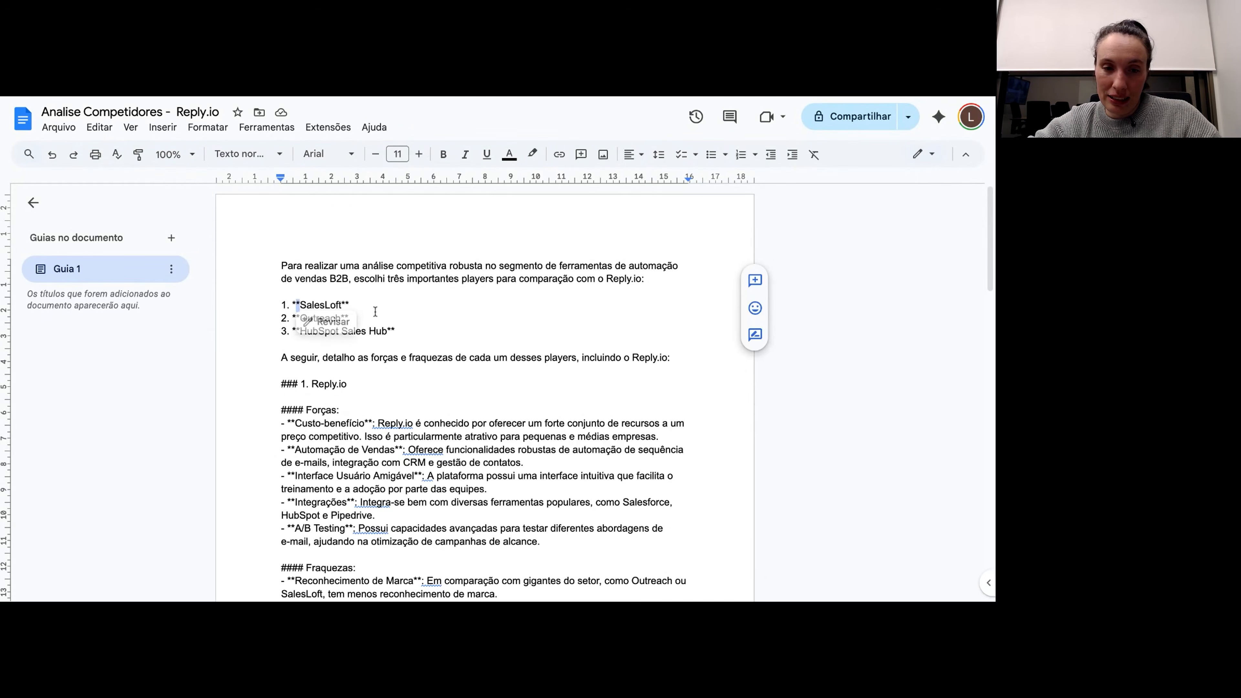
left_click(352, 304)
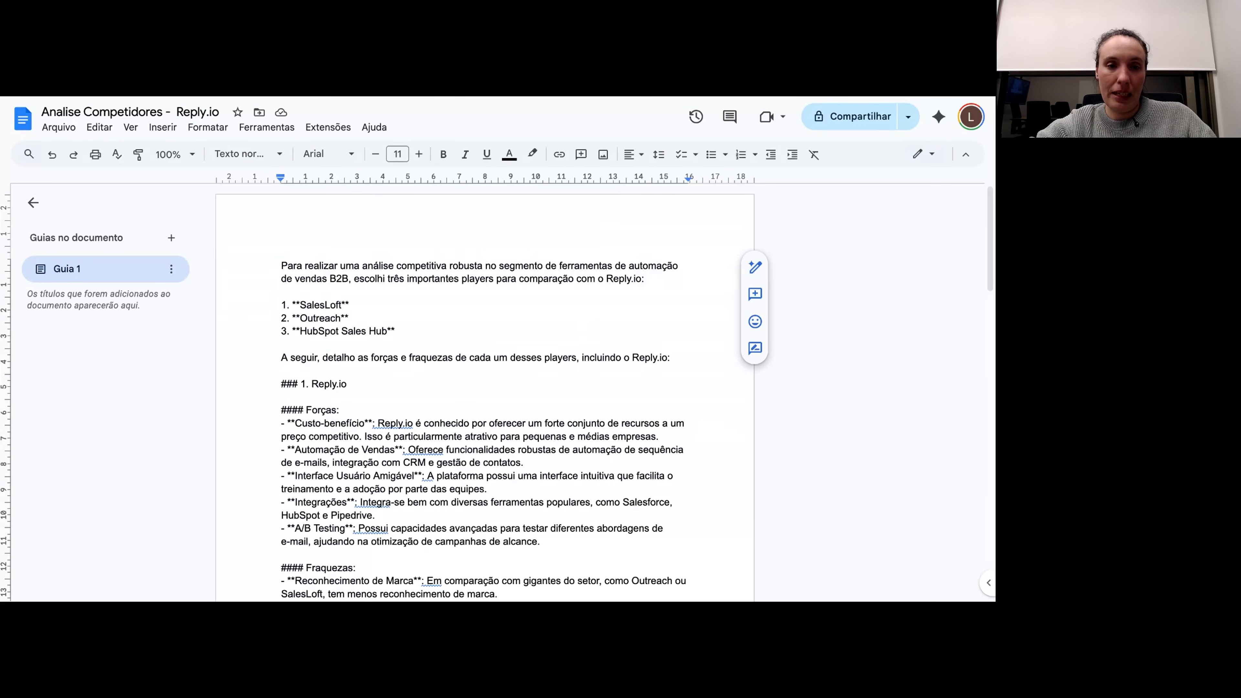
Step: Switch back to n8n and save My workflow 17
key("ctrl+Tab")
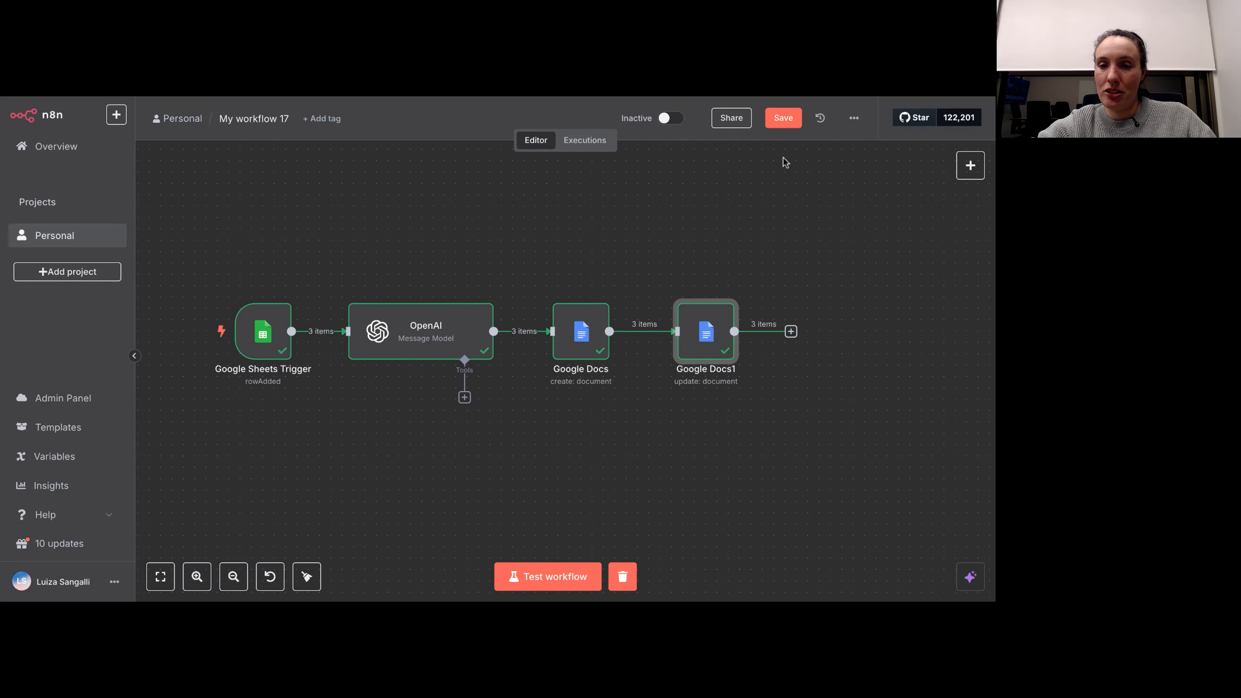
left_click(783, 119)
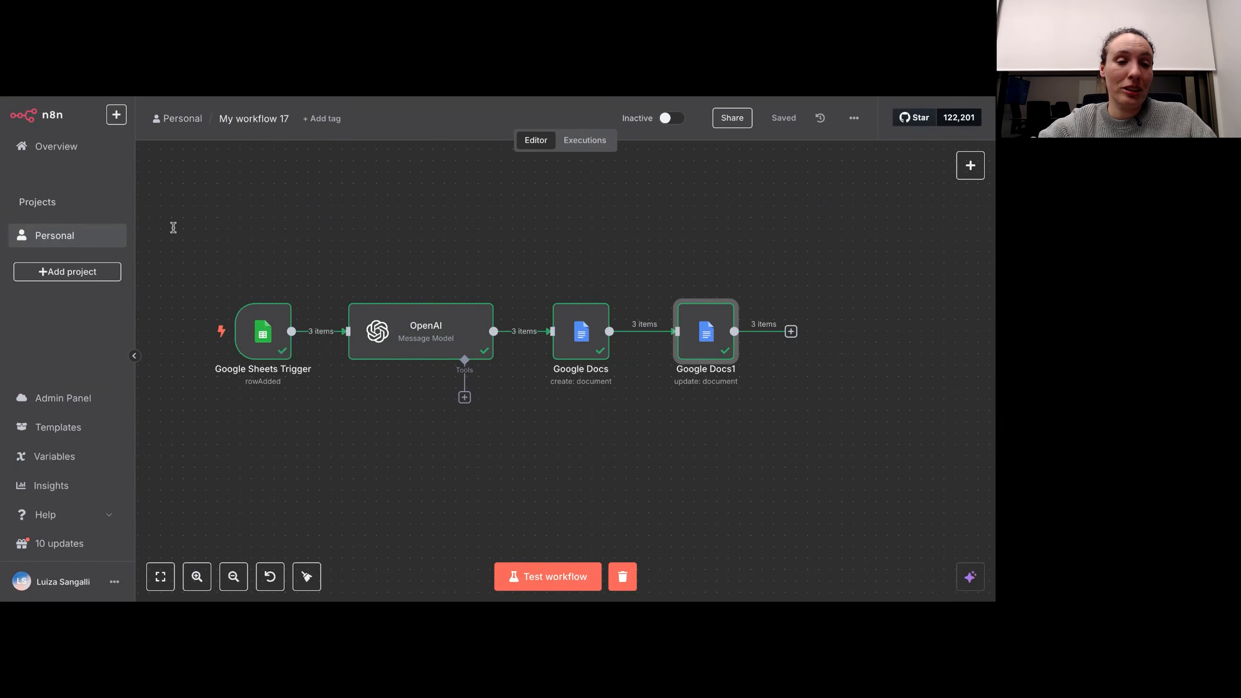
left_click(119, 116)
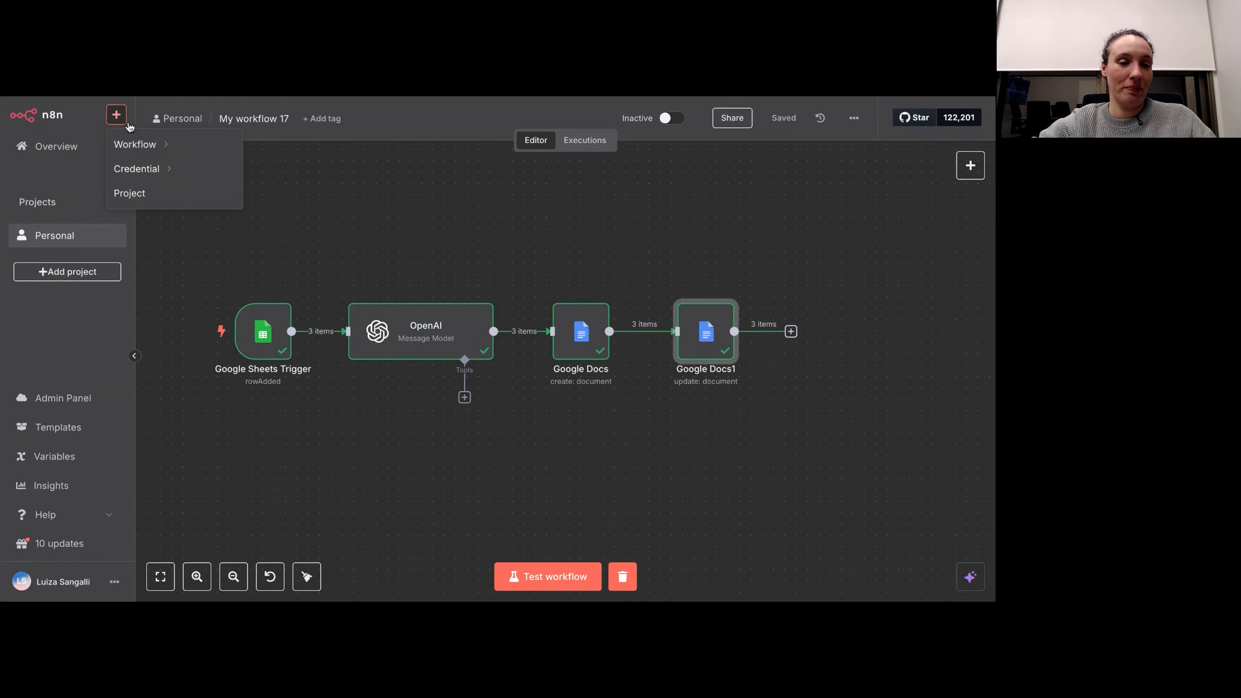
mouse_move(194, 151)
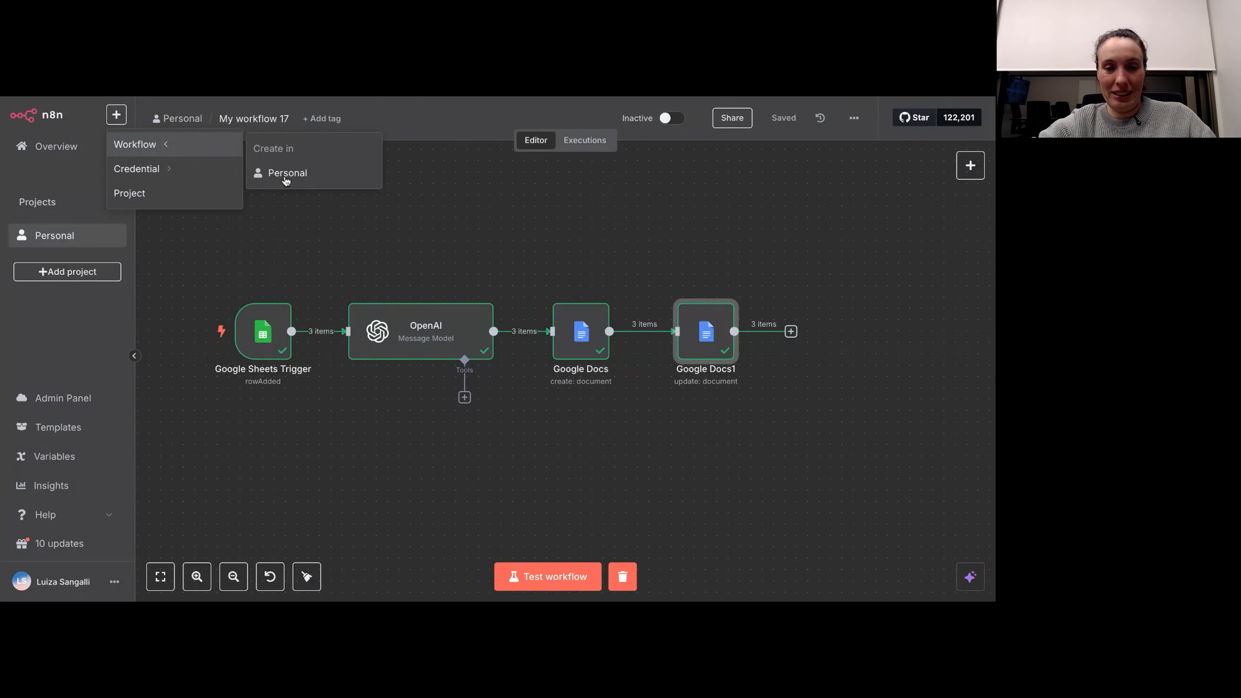
left_click(286, 174)
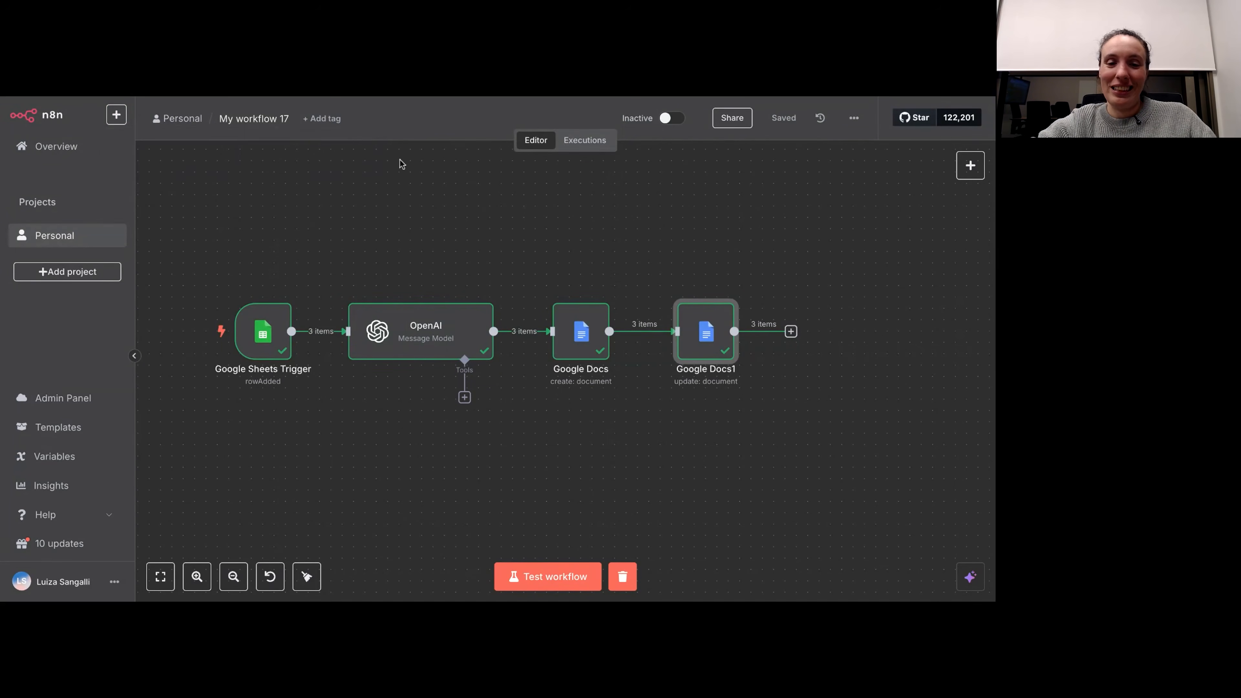
Step: Open the existing analise_competitiva workflow from the workflow overview
left_click(83, 146)
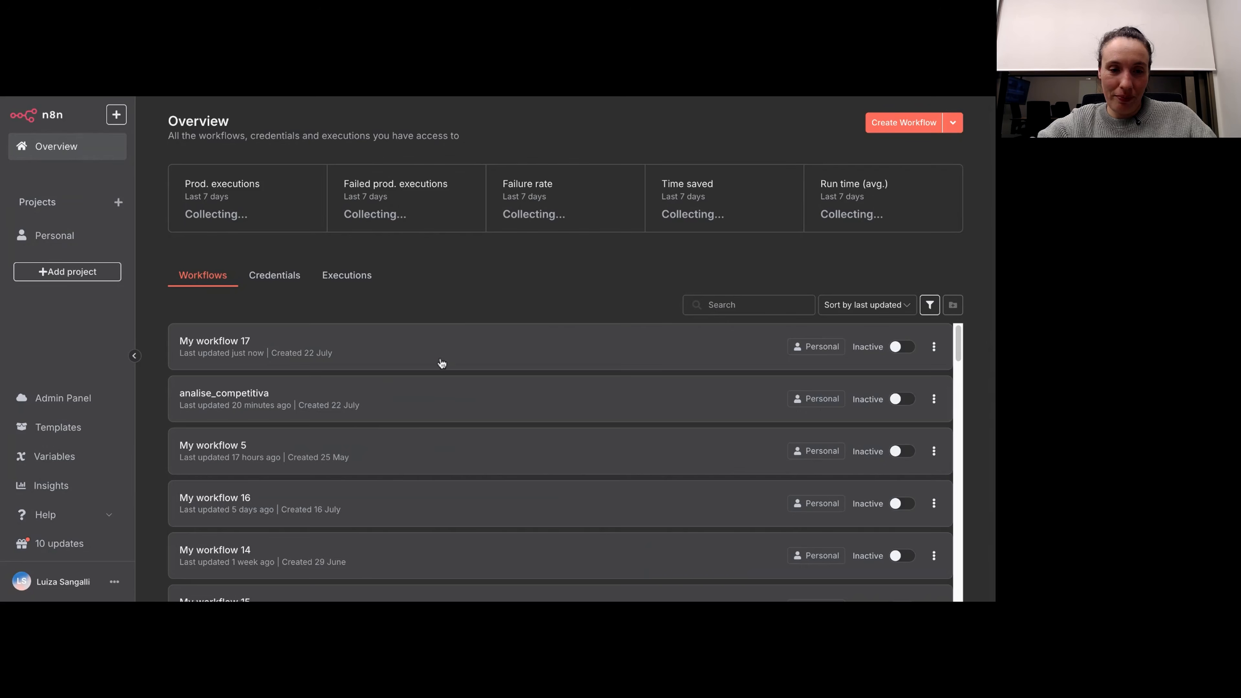
scroll(454, 387, "down", 1)
scroll(447, 395, "up", 1)
left_click(353, 398)
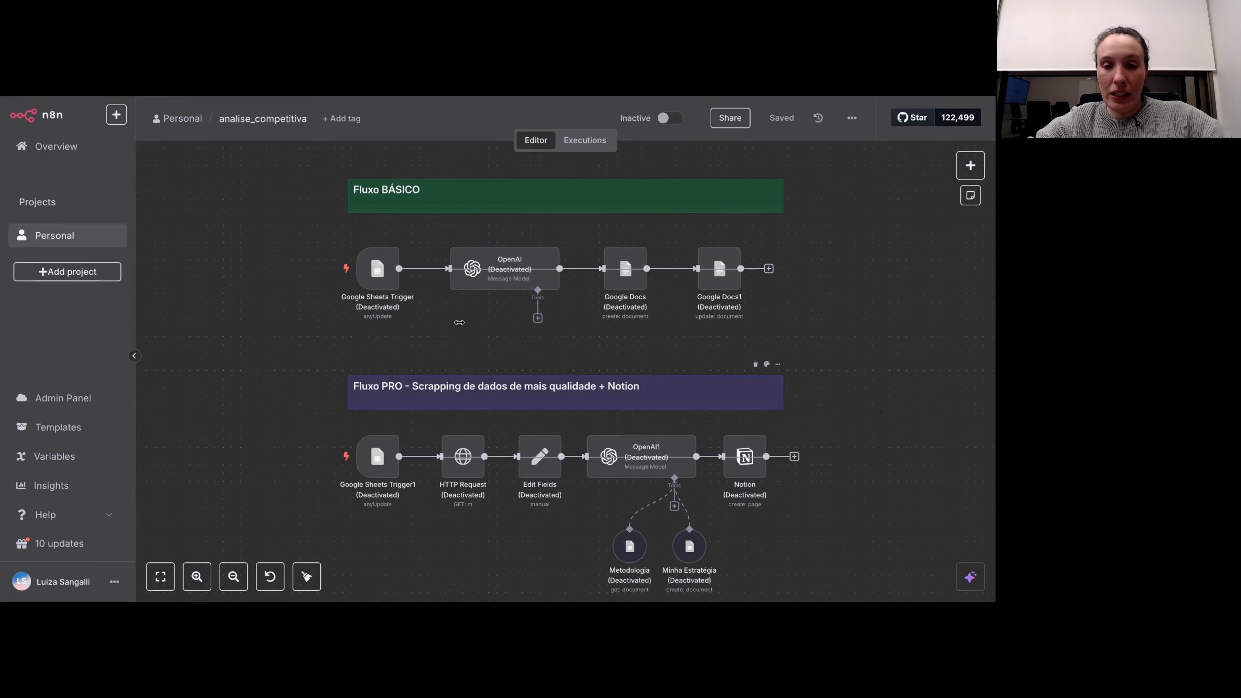
Step: Activate the four deactivated nodes of the Fluxo BÁSICO flow, from Google Sheets Trigger to Google Docs1
left_click_drag(445, 346, 413, 352)
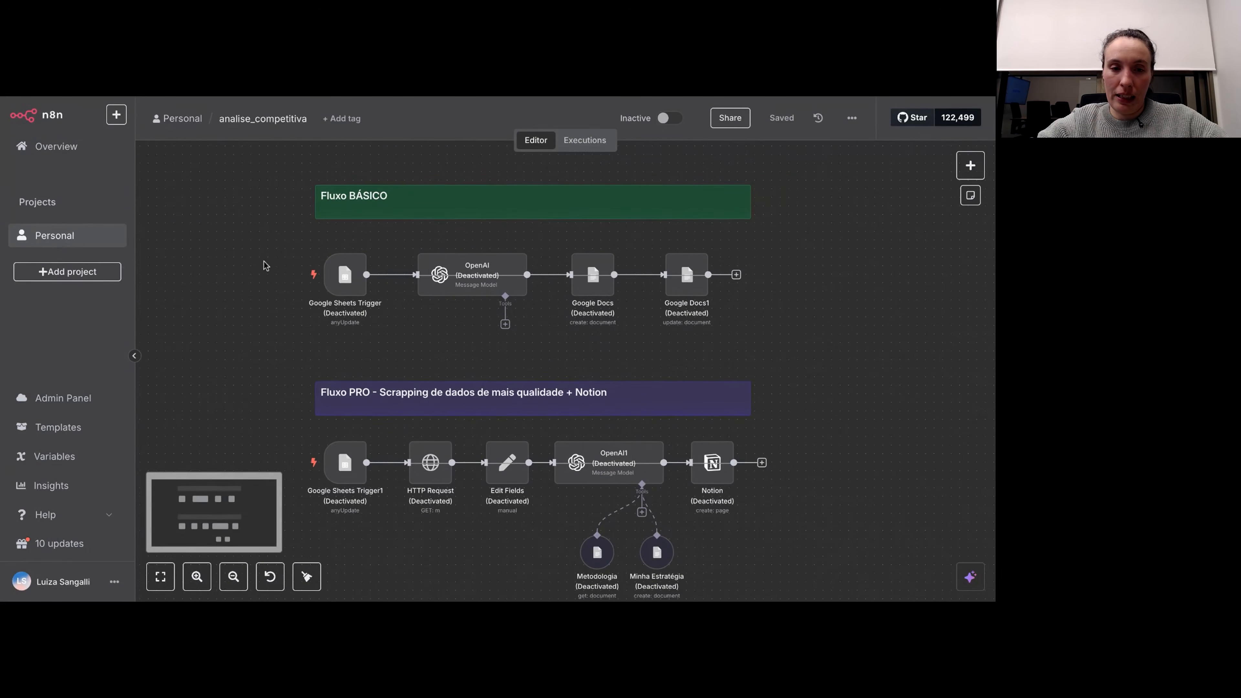
left_click_drag(833, 334, 265, 240)
right_click(381, 282)
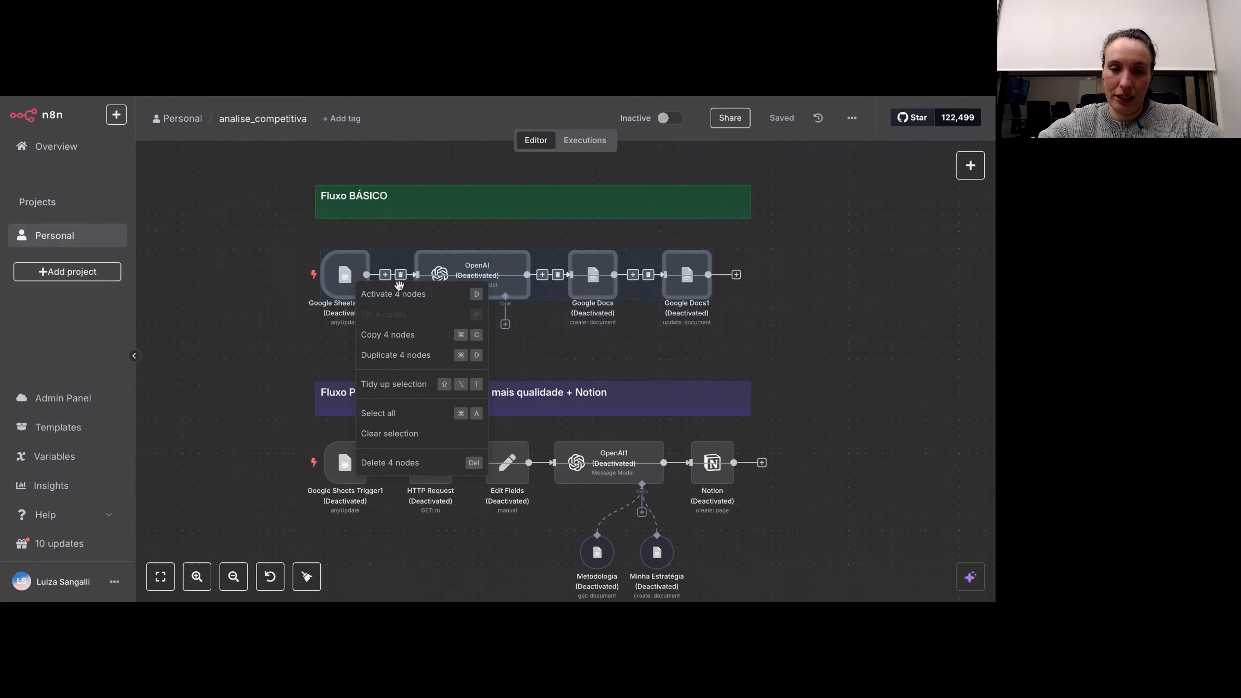
left_click(403, 295)
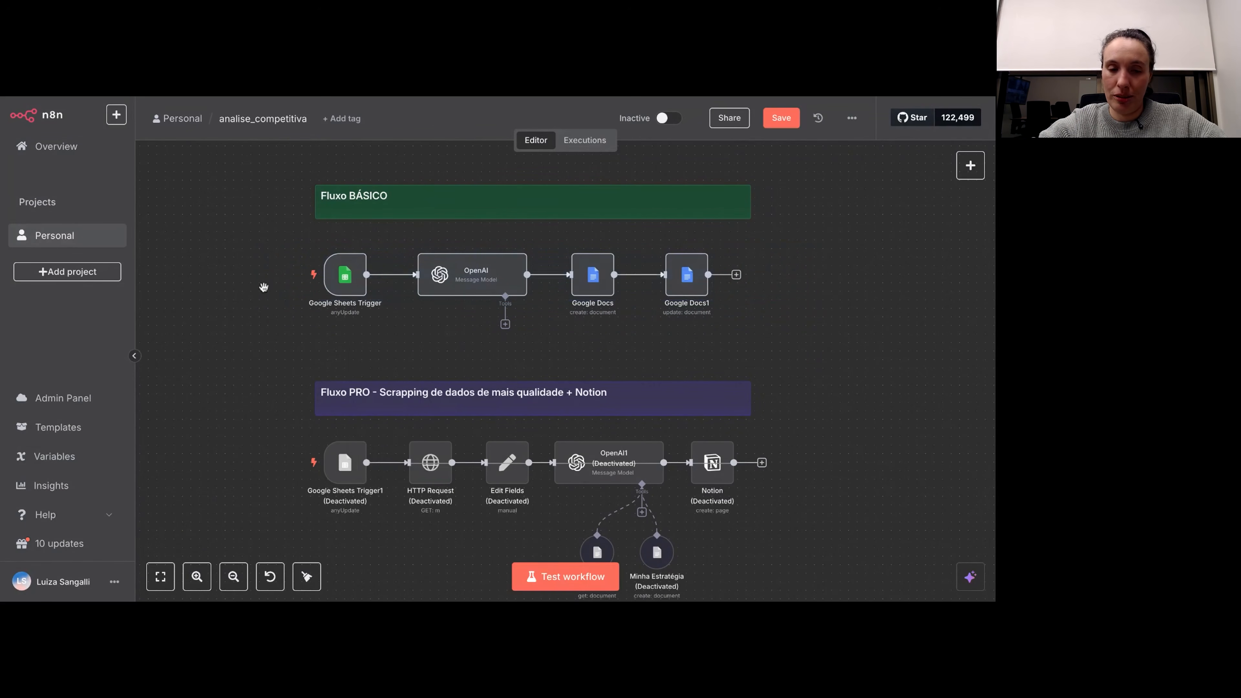
left_click_drag(263, 235, 829, 333)
left_click(831, 334)
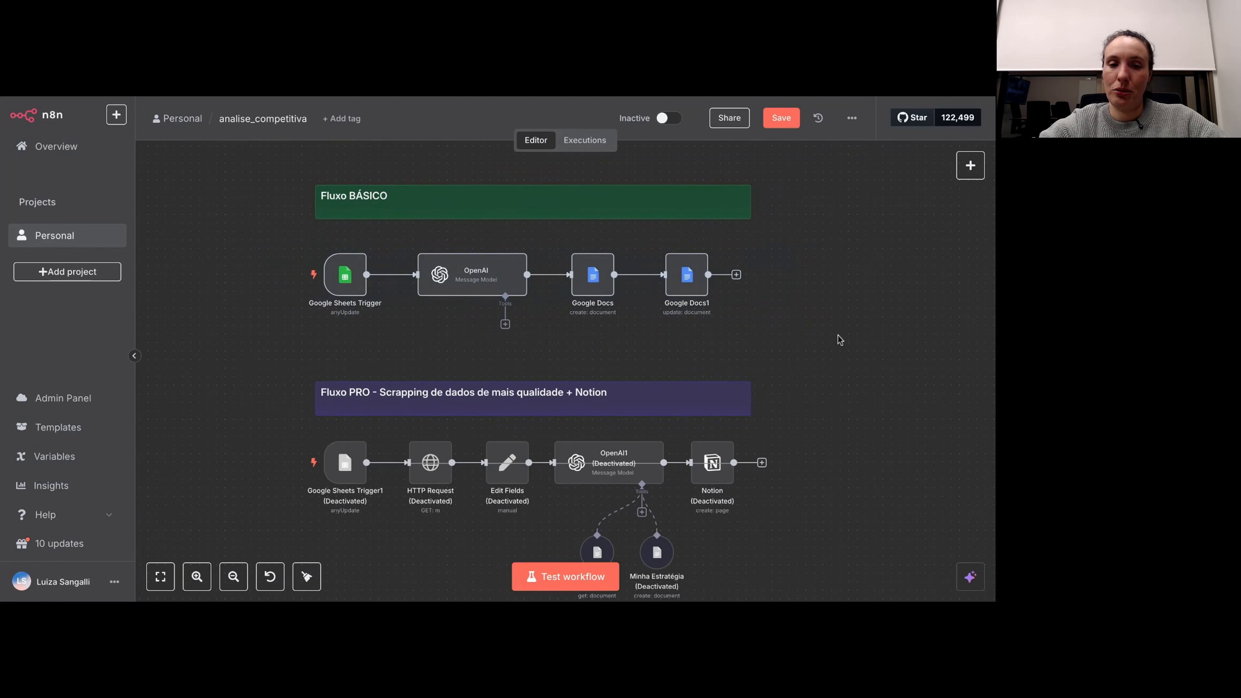
Step: Examine the Fluxo PRO flow with its HTTP Request, Edit Fields, OpenAI and Notion nodes and compare it with Fluxo BÁSICO
scroll(504, 333, "down", 3)
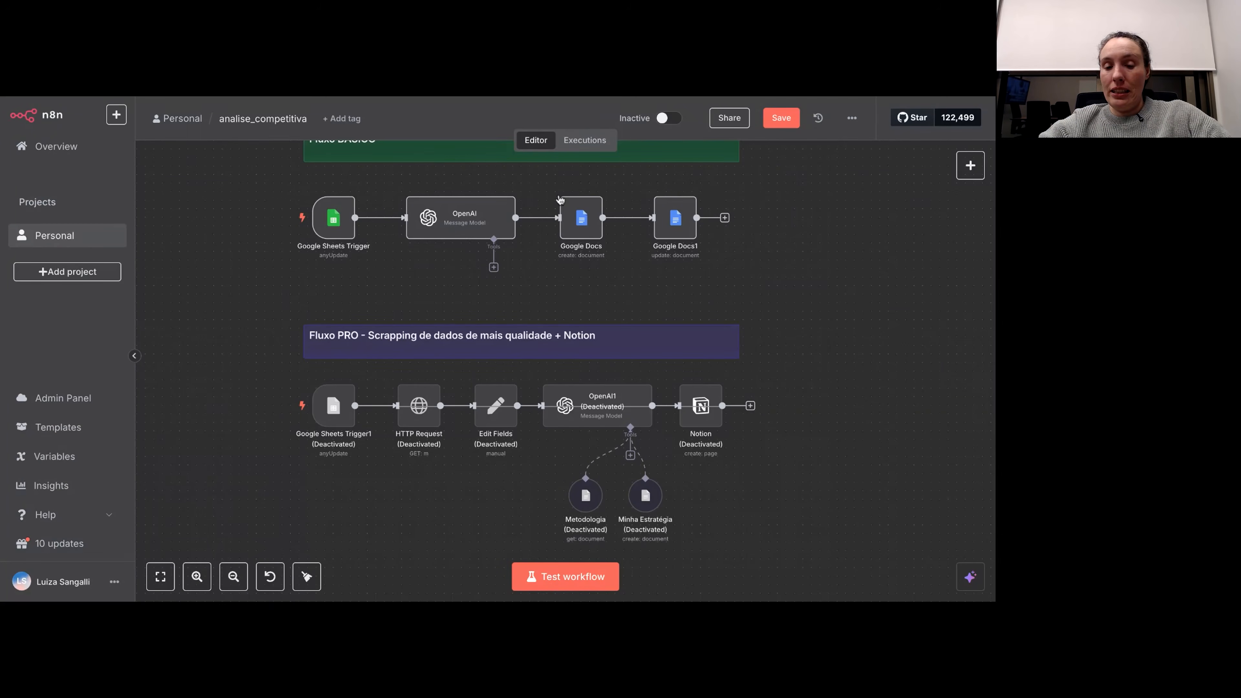
mouse_move(341, 235)
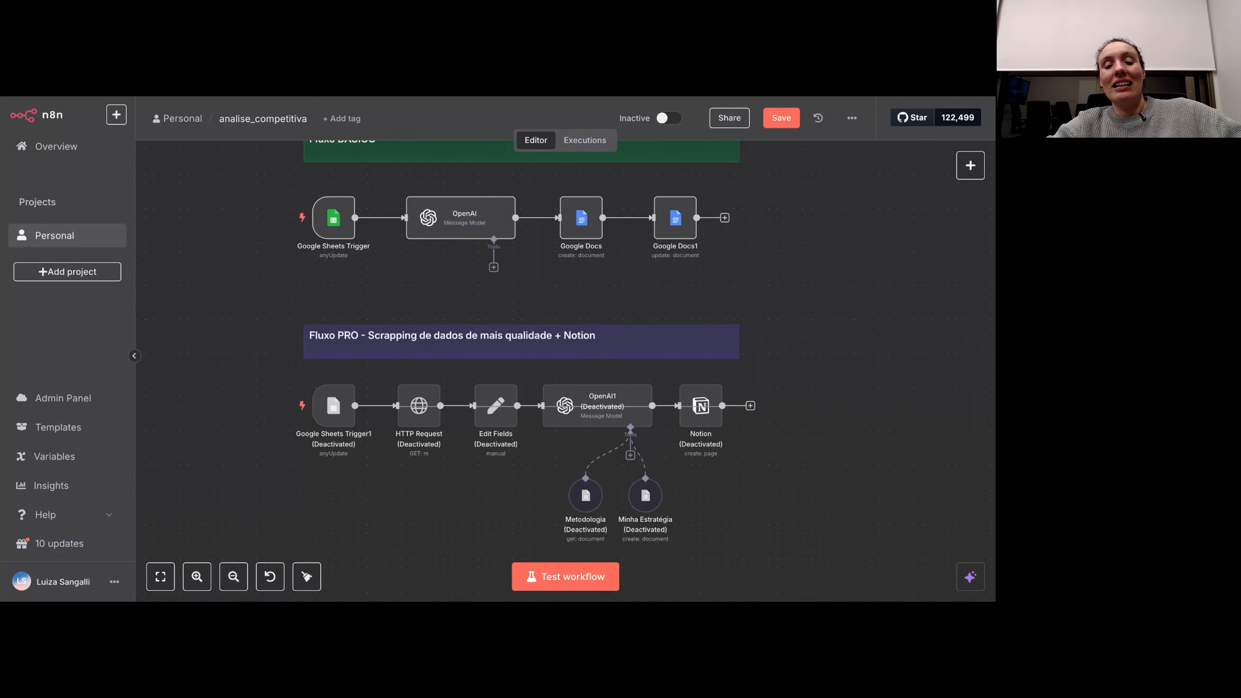
mouse_move(420, 416)
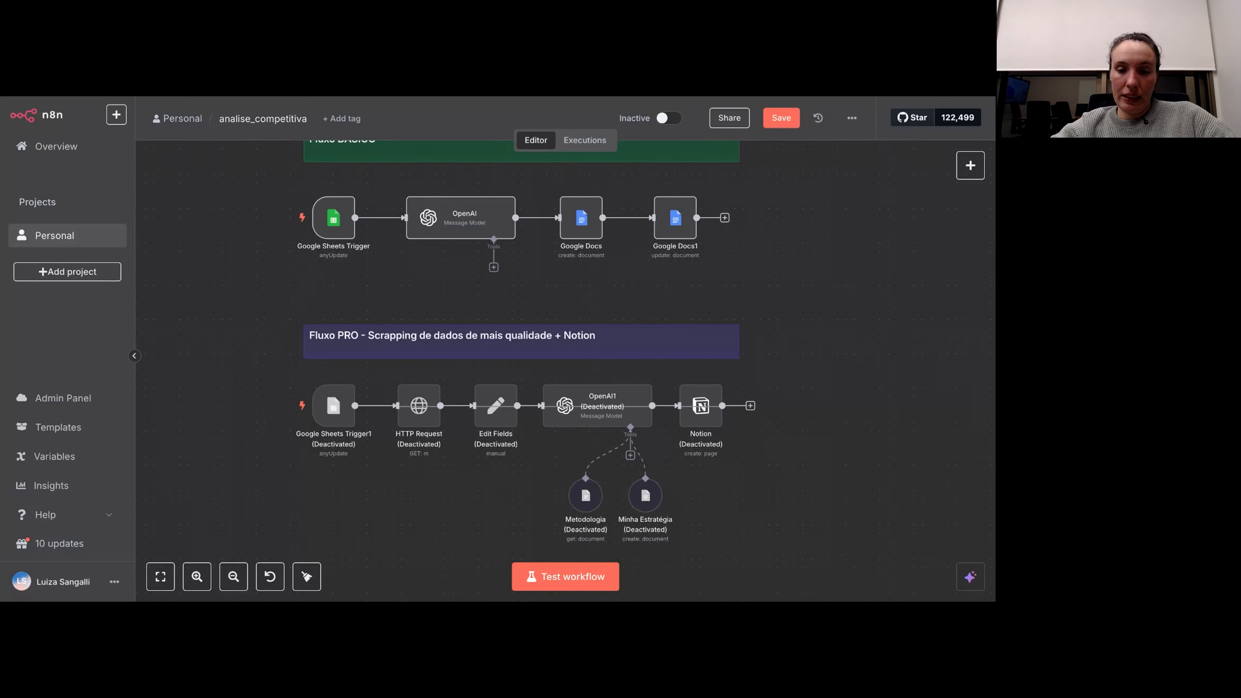
scroll(562, 342, "down", 1)
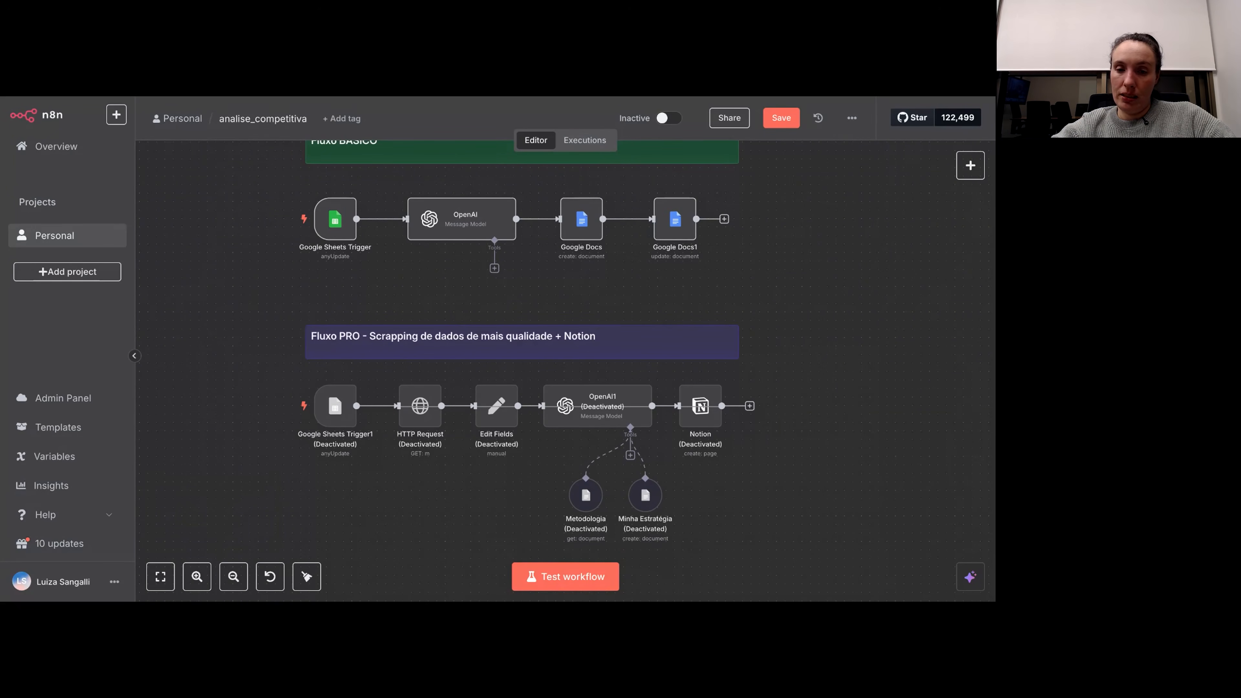
scroll(629, 403, "up", 3)
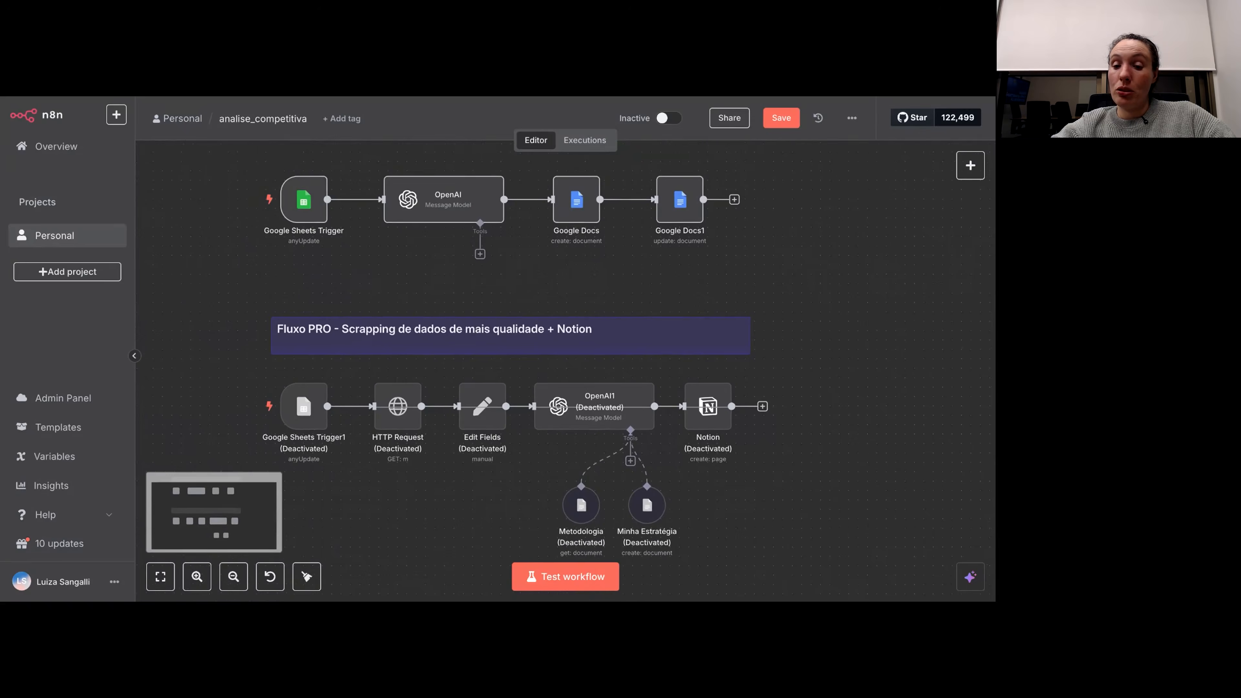
left_click_drag(740, 505, 700, 429)
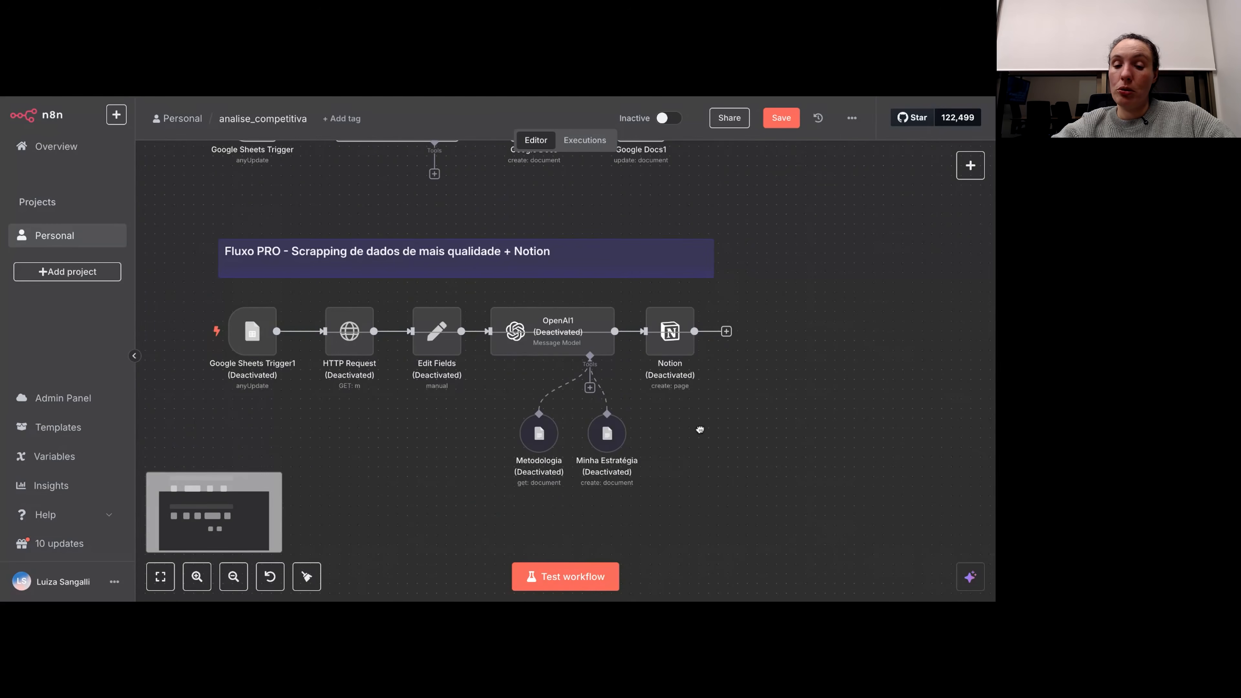
scroll(700, 430, "down", 1)
scroll(699, 430, "up", 2)
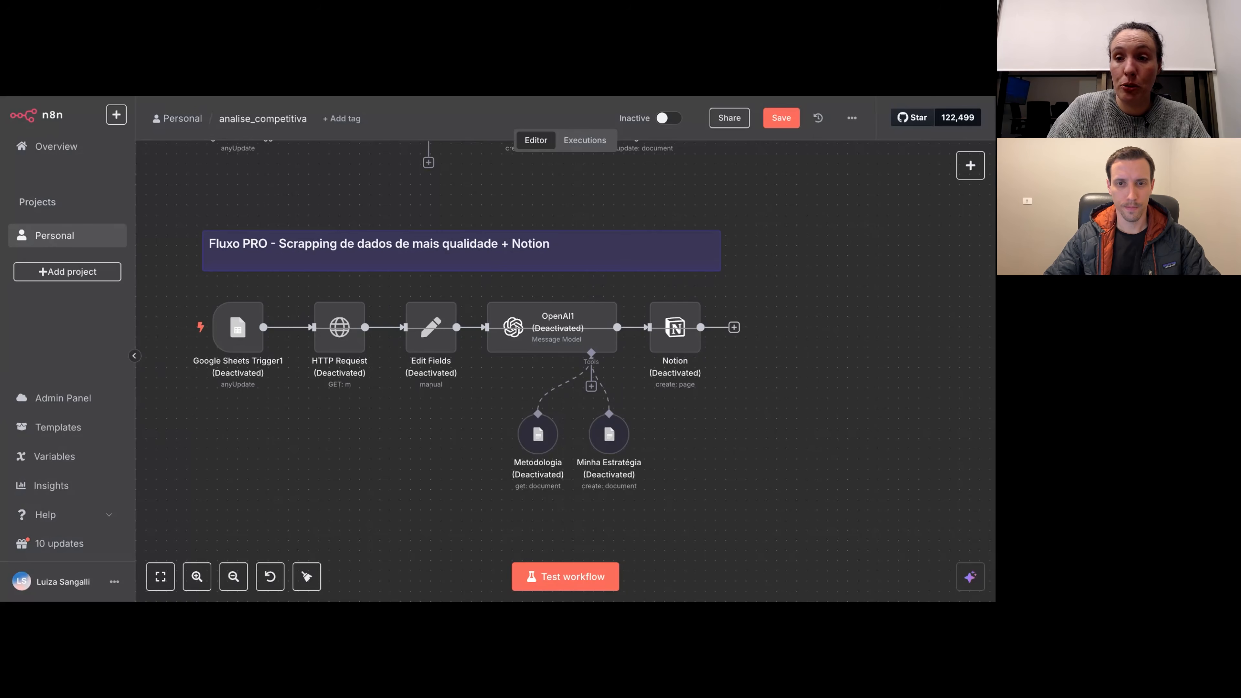
scroll(801, 328, "up", 2)
scroll(802, 329, "down", 5)
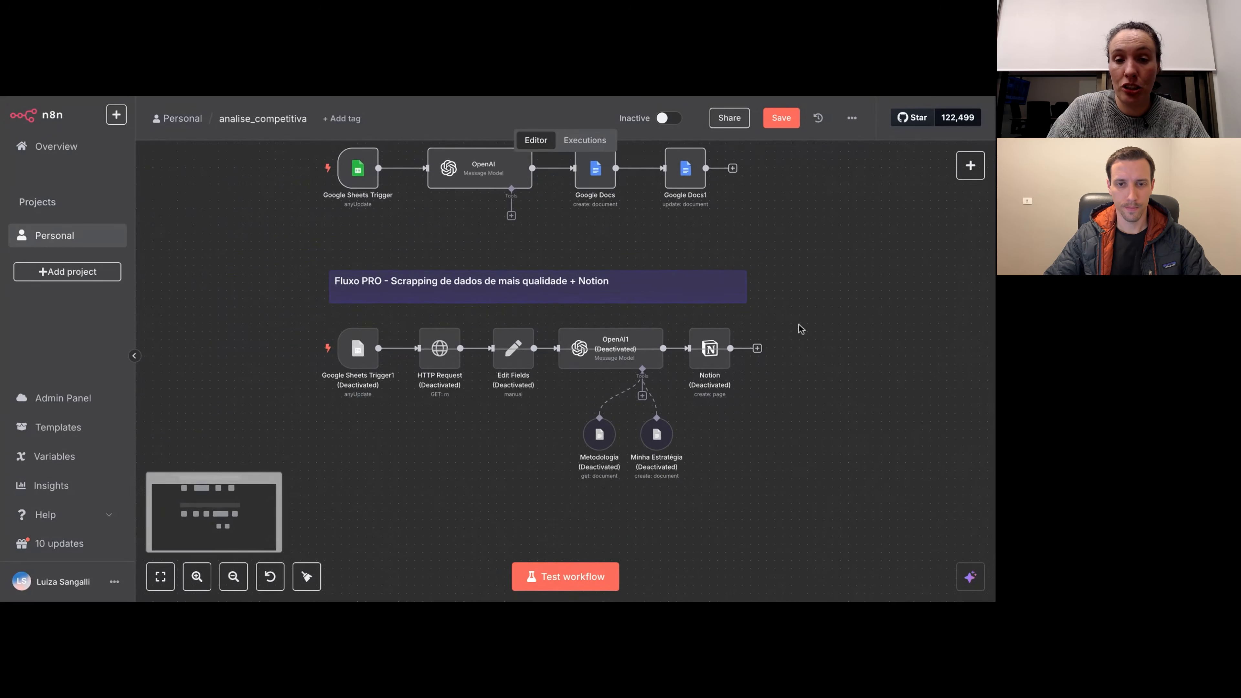
scroll(565, 371, "up", 1)
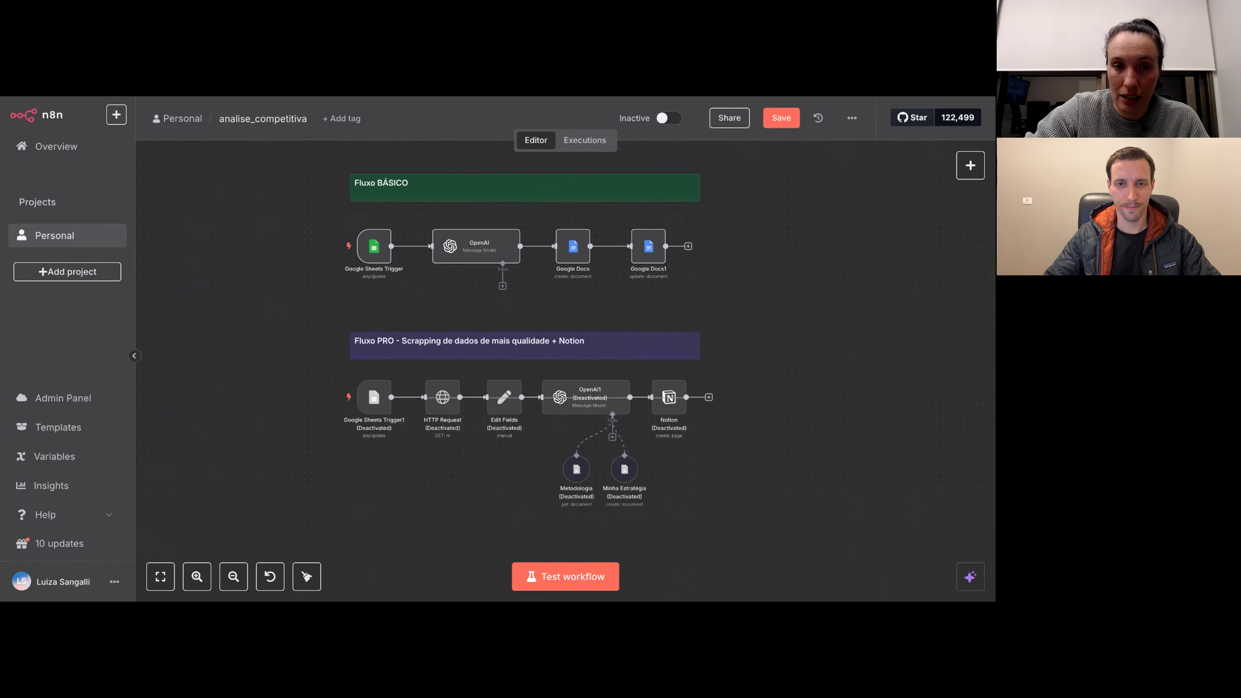
Step: Switch to the n8n website, open the Lead automation use case and look through its example workflows and pricing plans
key("ctrl+Tab")
mouse_move(214, 126)
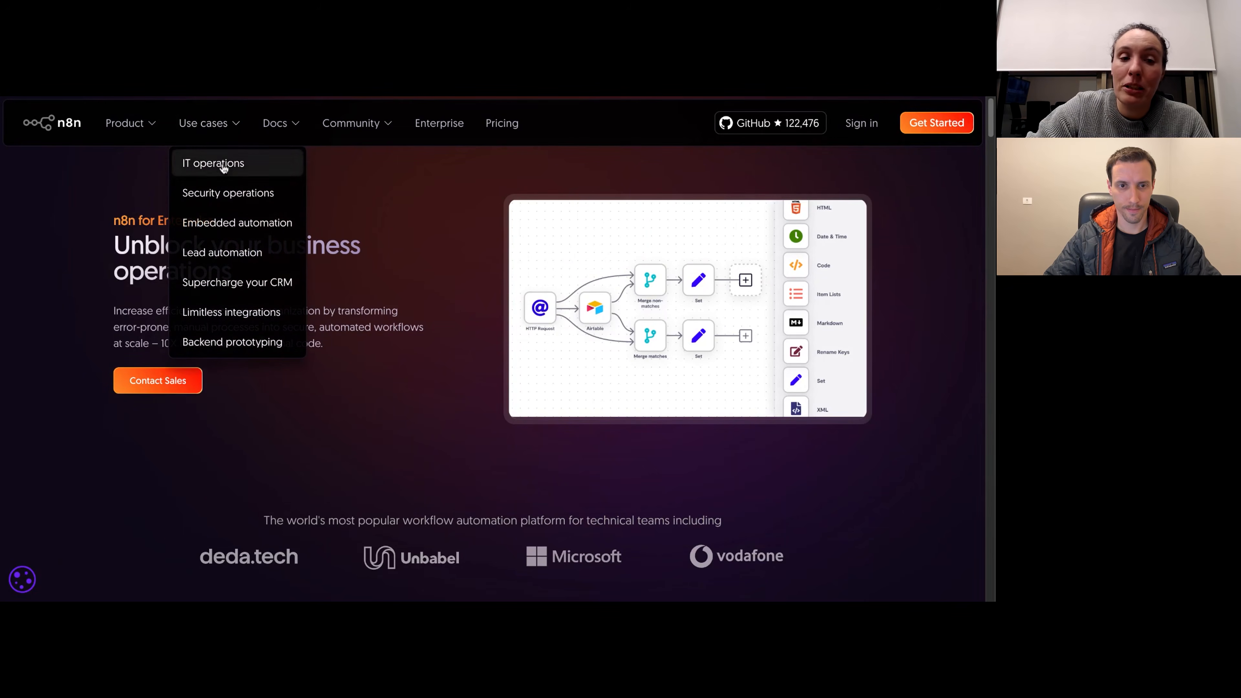
left_click(237, 253)
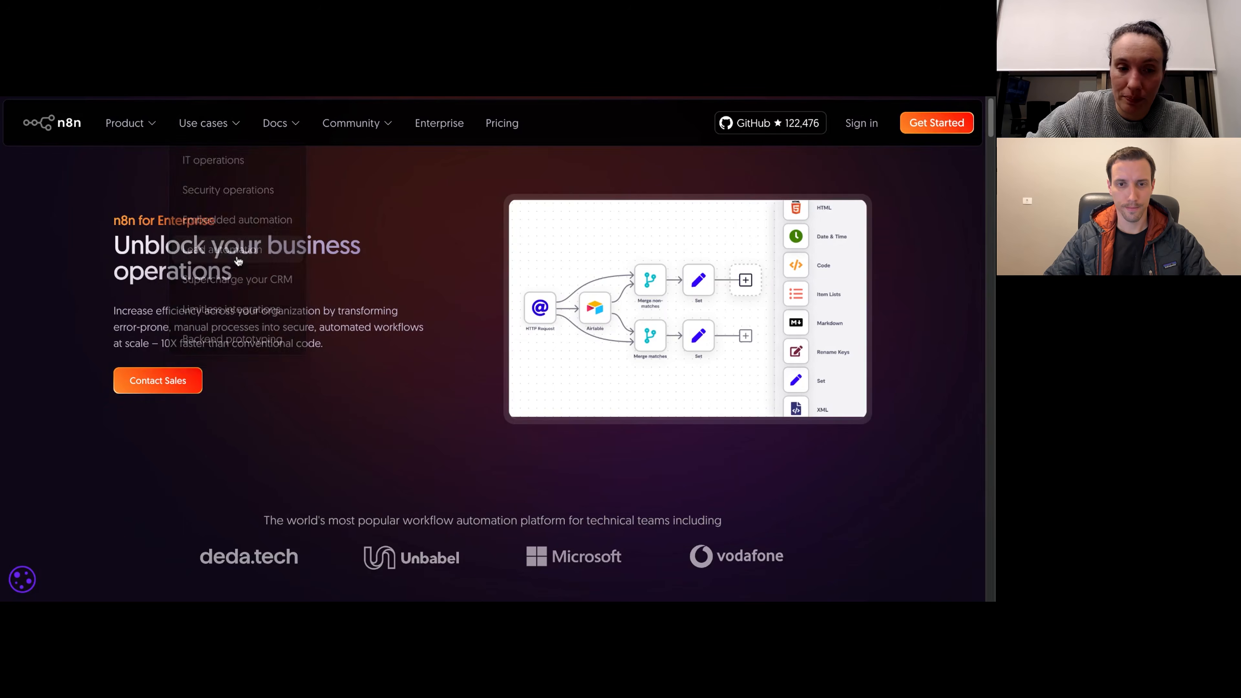
scroll(399, 292, "down", 1)
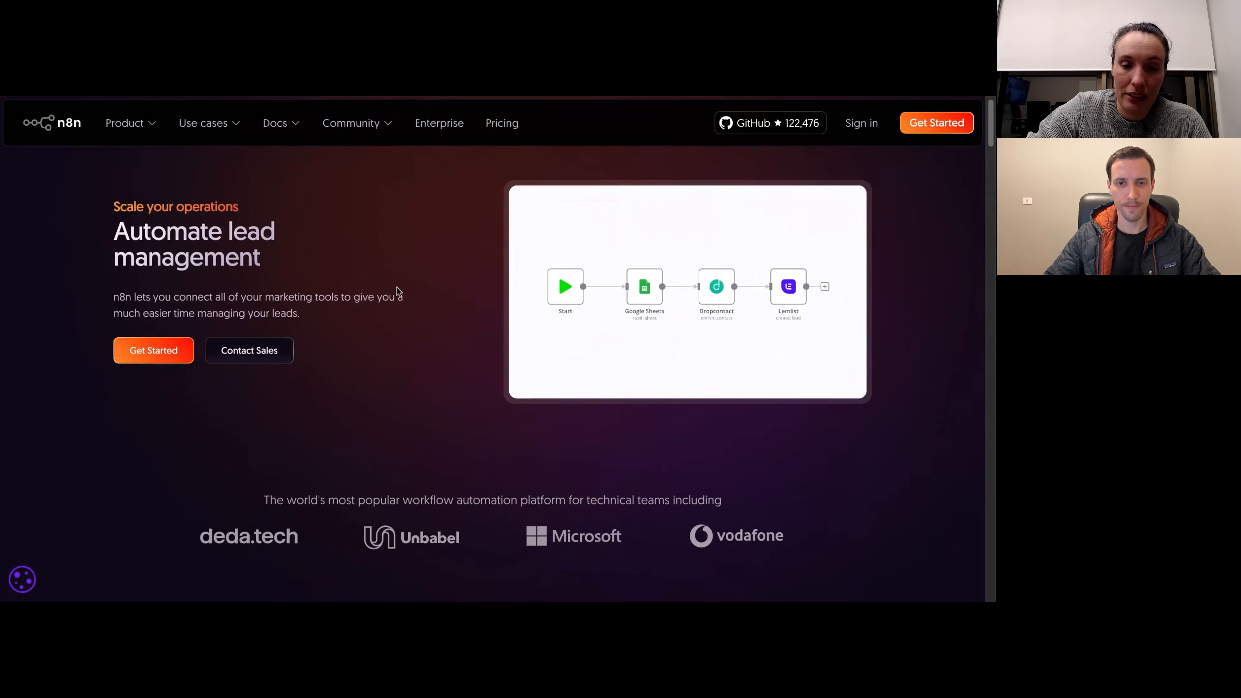
scroll(346, 307, "down", 10)
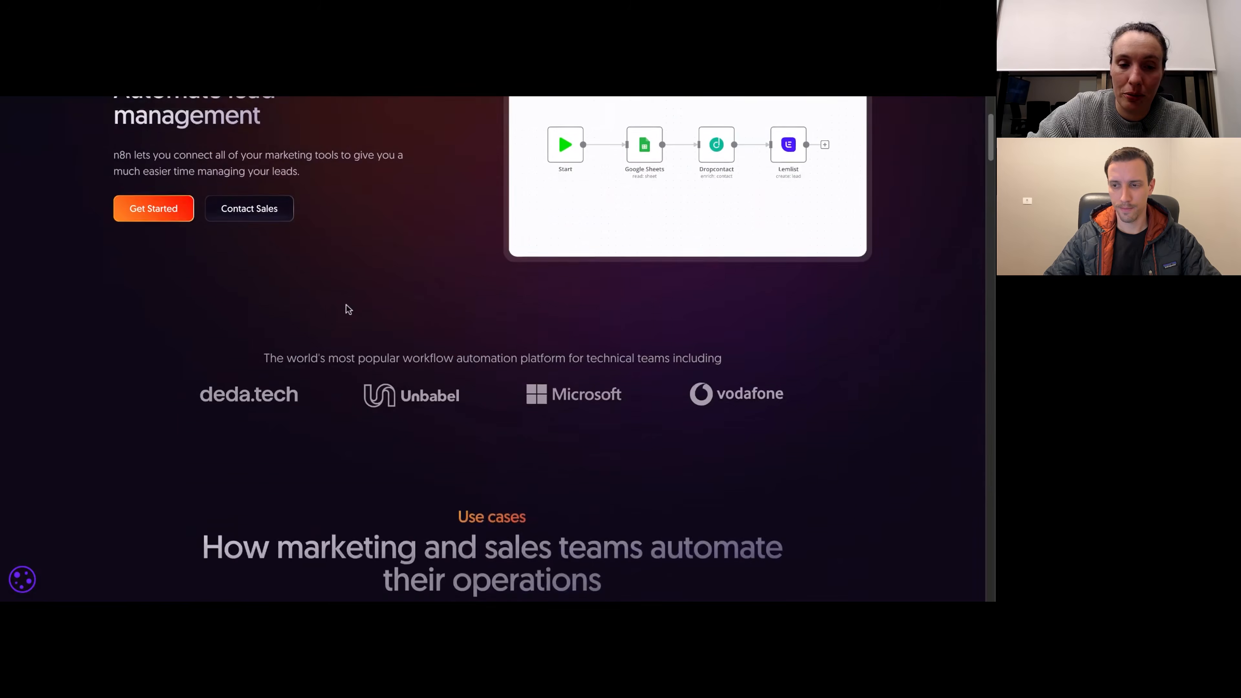
scroll(347, 305, "down", 1)
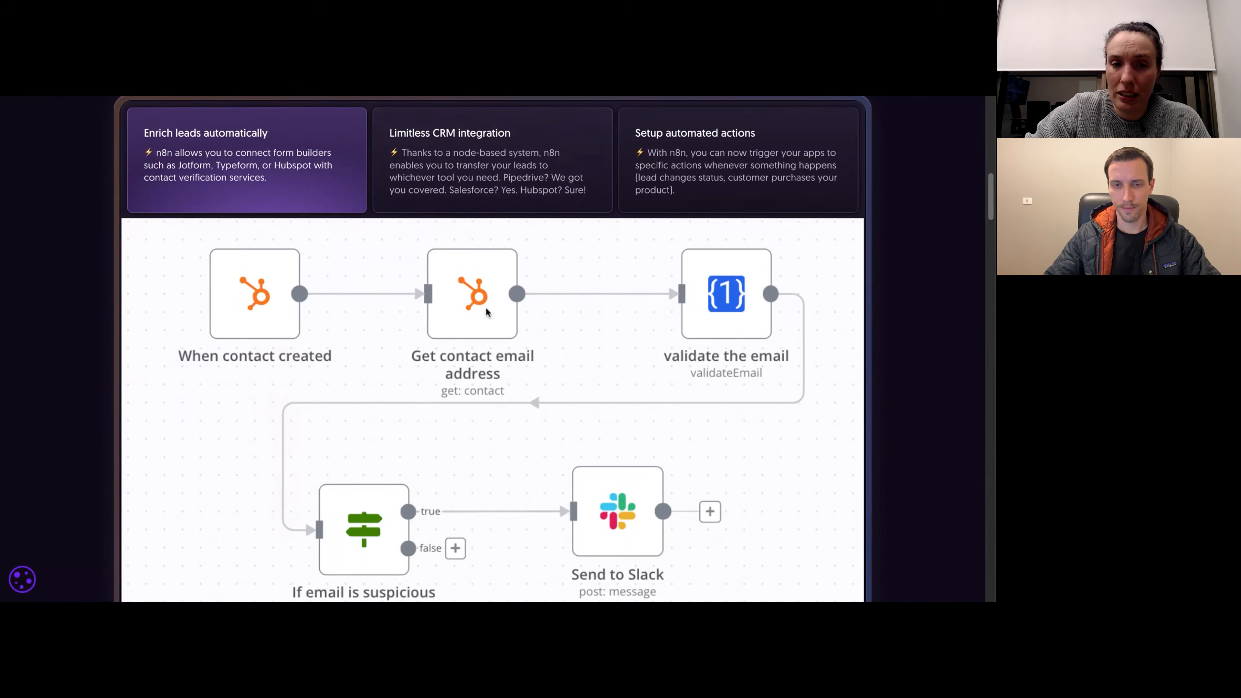
scroll(460, 323, "down", 6)
scroll(461, 325, "down", 4)
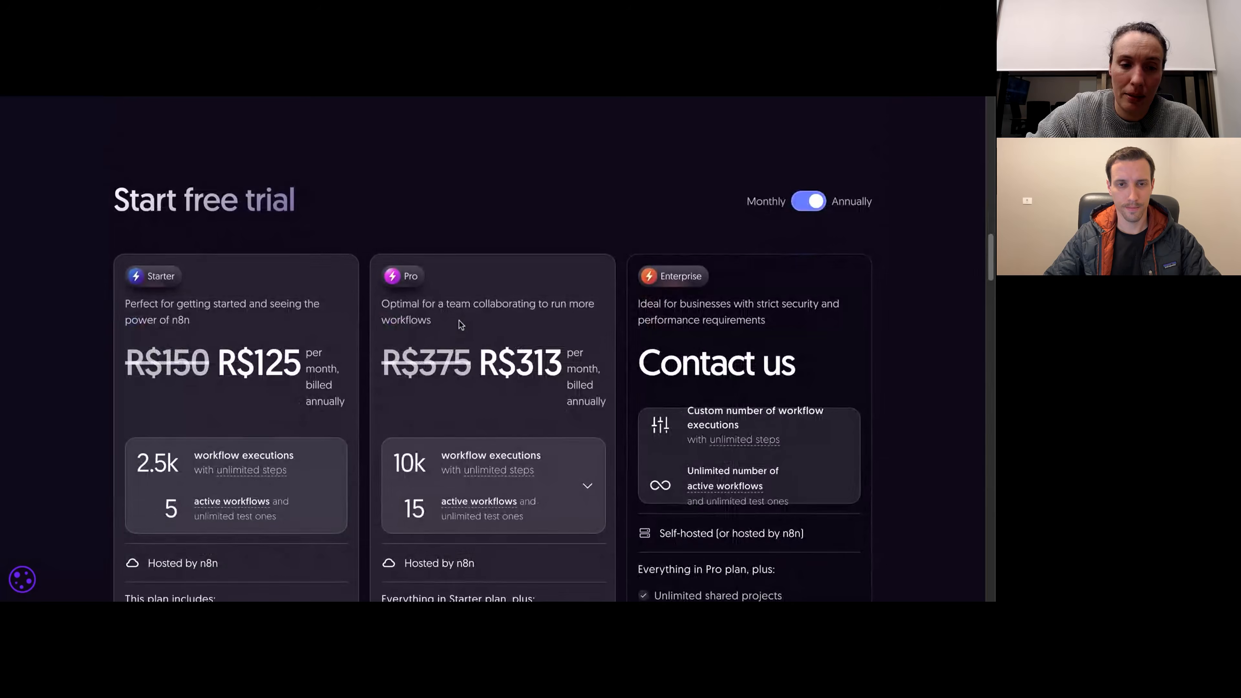
scroll(493, 319, "up", 11)
scroll(493, 320, "up", 8)
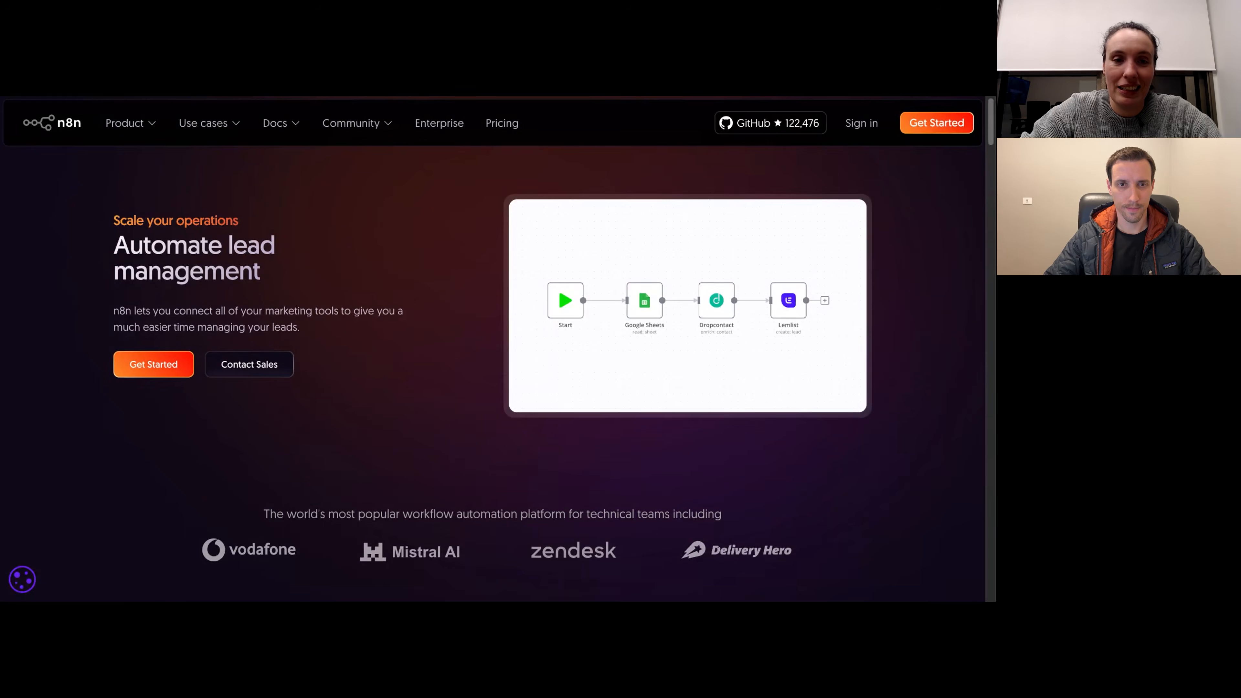
Step: Switch to the n8n workflow templates page, look over its categories and trending templates, and open the Marketing category
key("ctrl+Tab")
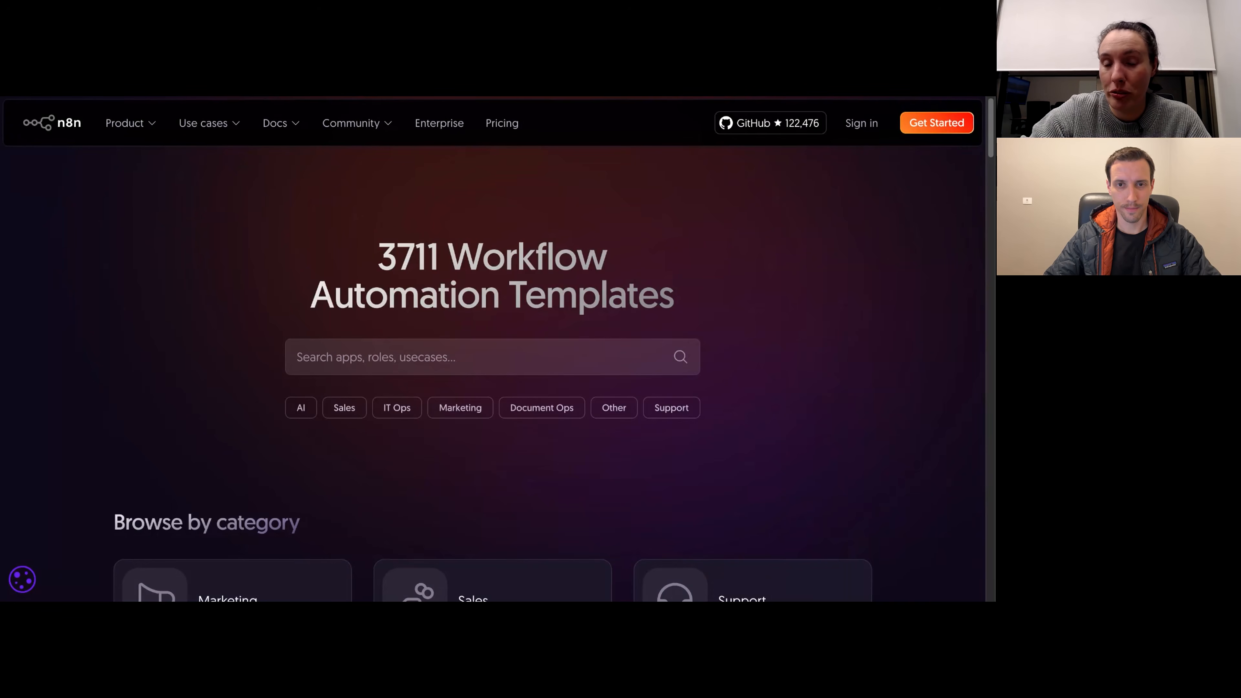
scroll(492, 283, "down", 3)
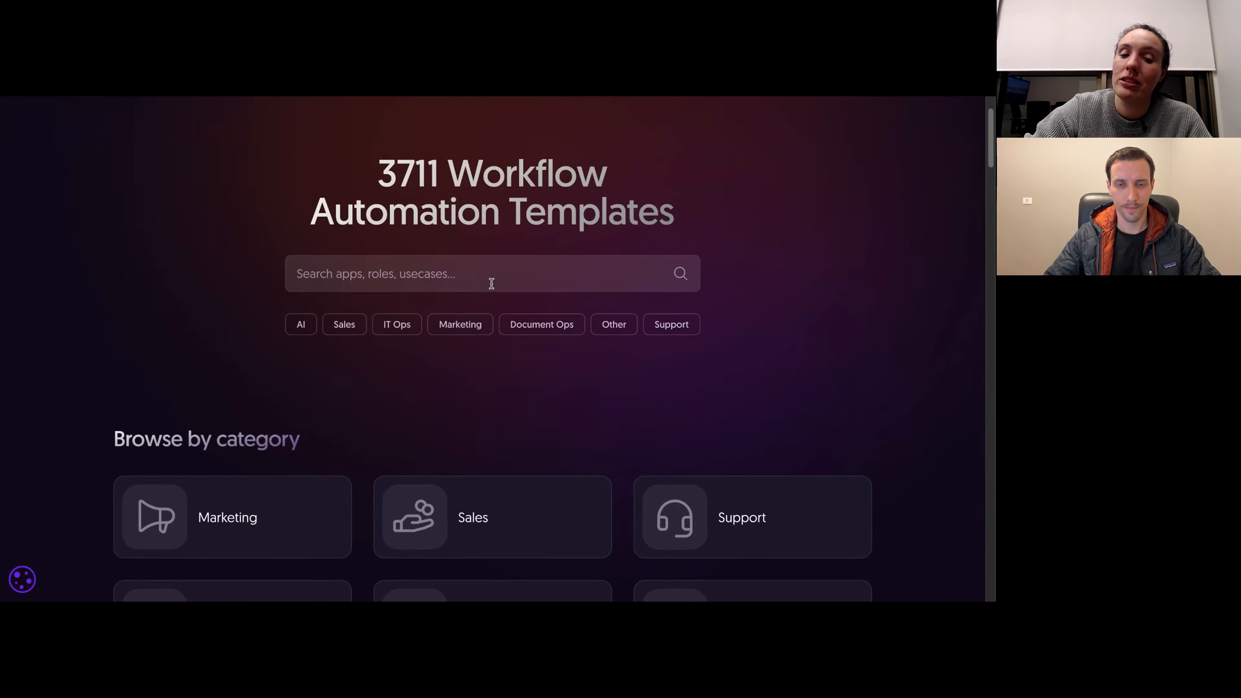
scroll(490, 280, "down", 2)
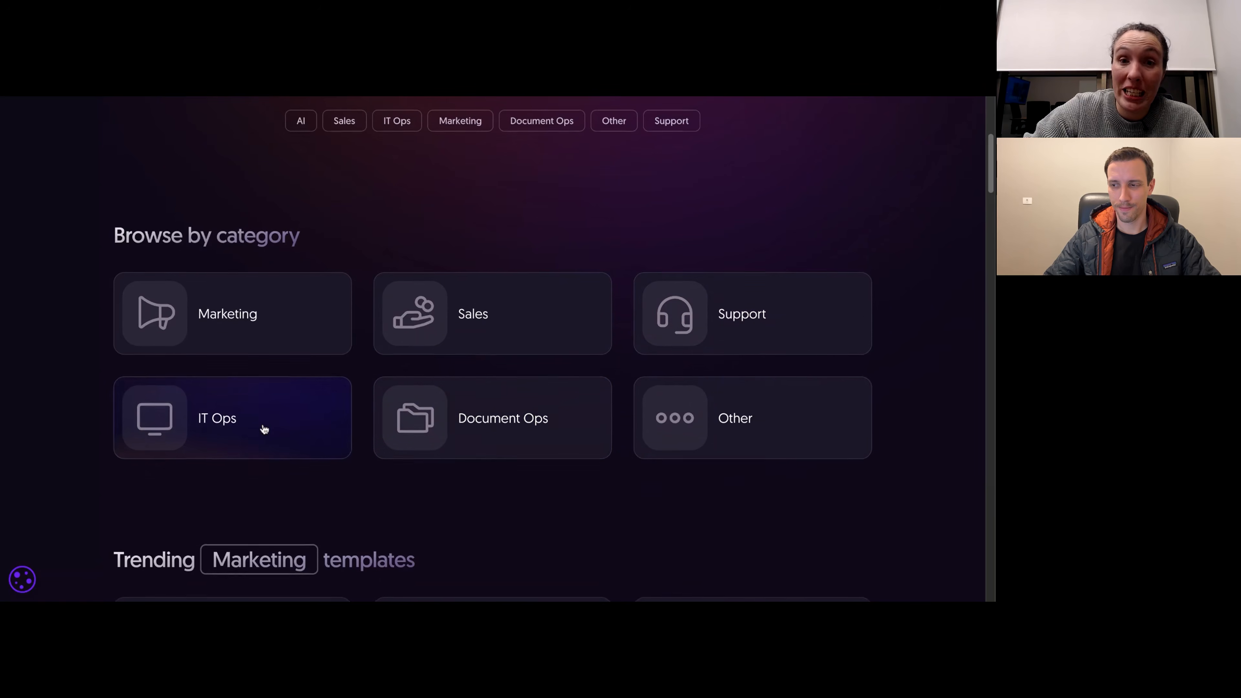
scroll(264, 429, "down", 2)
scroll(264, 429, "down", 5)
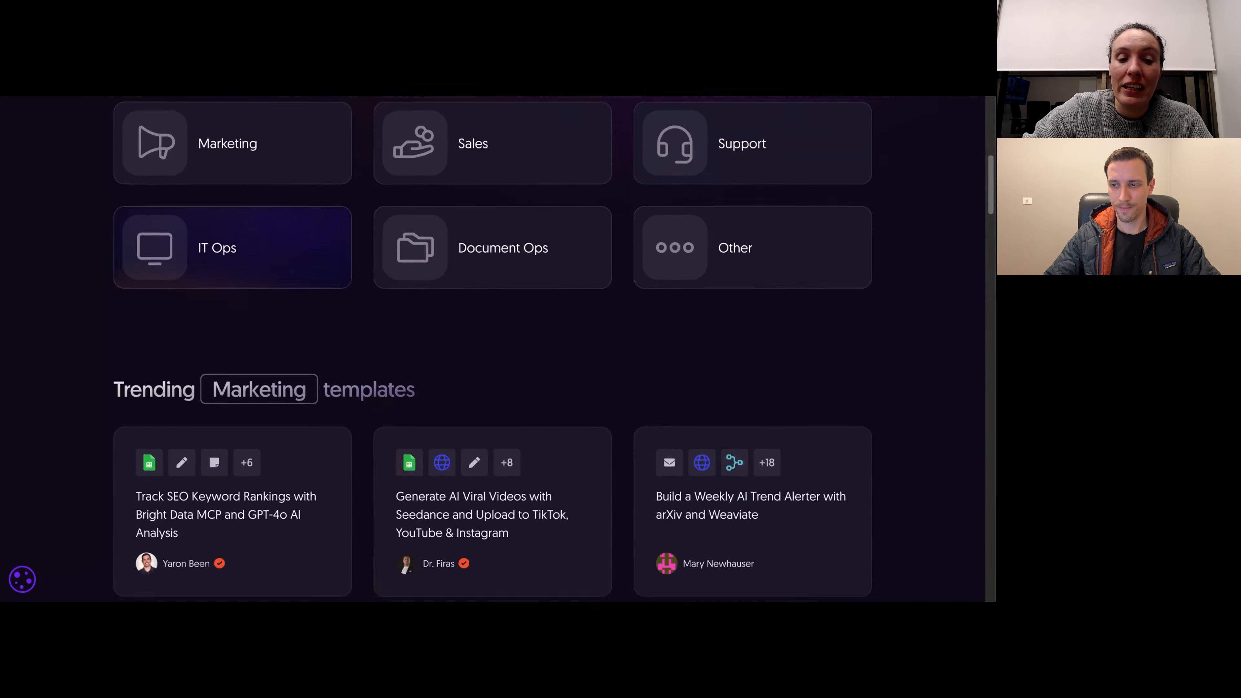
scroll(264, 430, "up", 3)
scroll(268, 394, "up", 5)
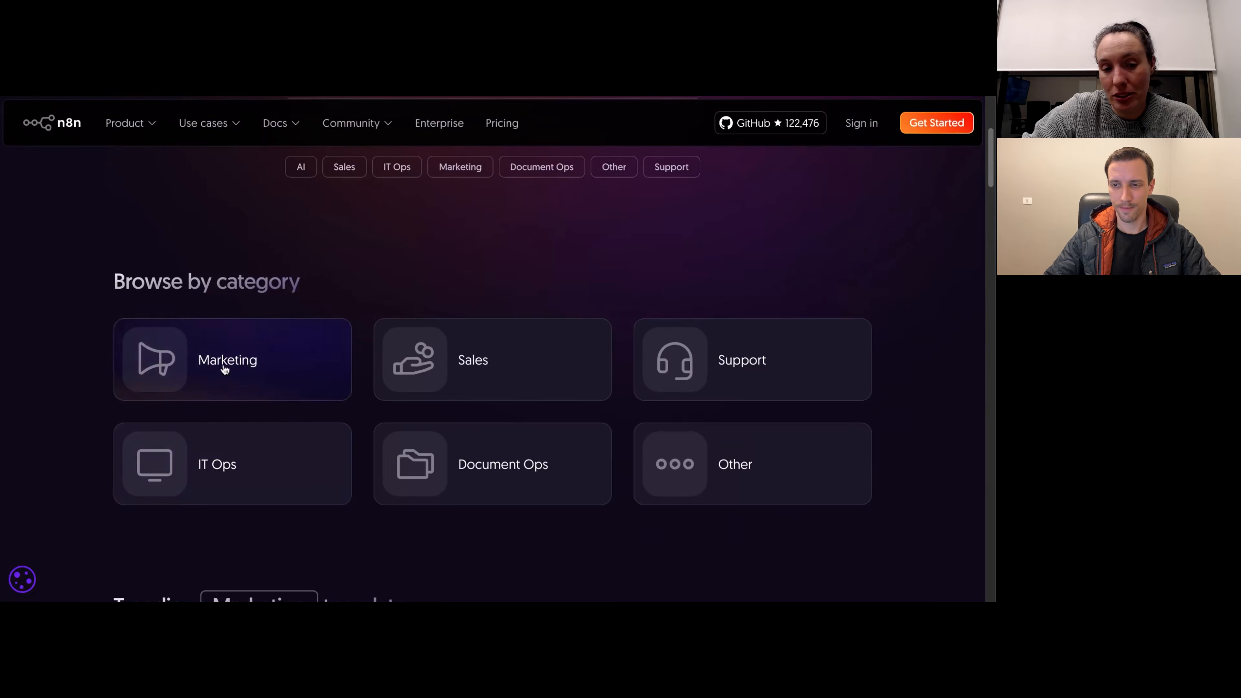
Step: Examine the Marketing templates in the Content Creation, Market Research and Social Media sections
scroll(447, 405, "down", 5)
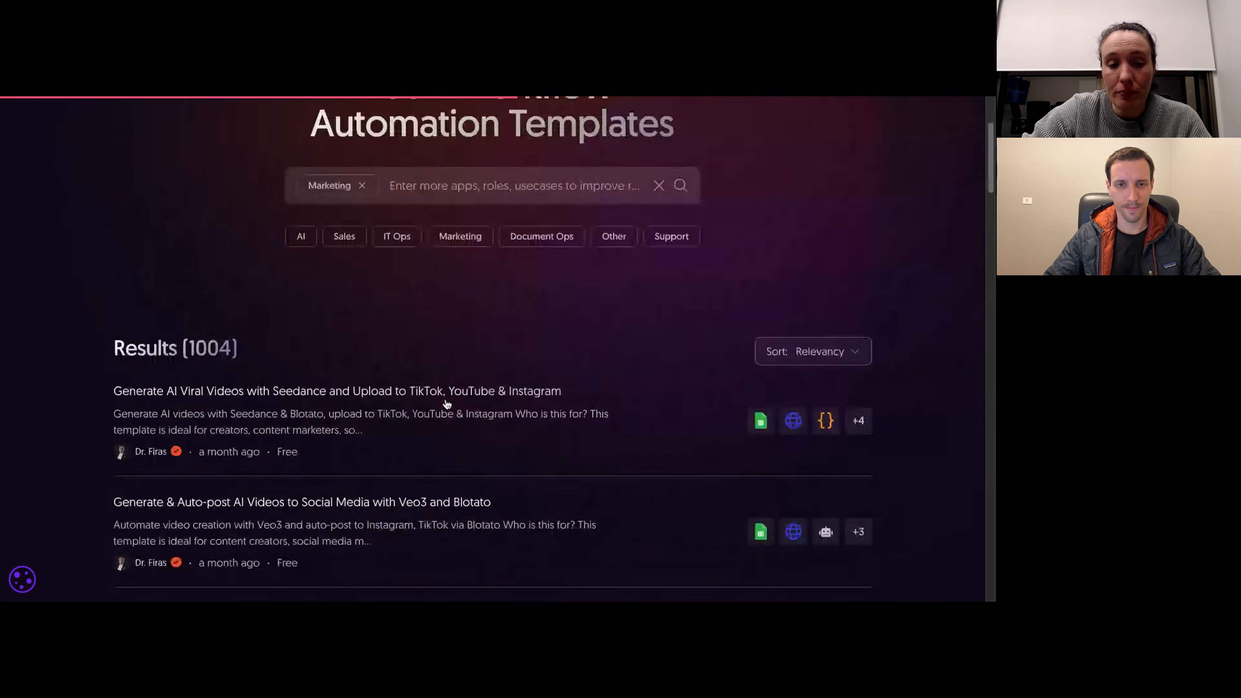
scroll(447, 405, "down", 1)
scroll(447, 405, "up", 5)
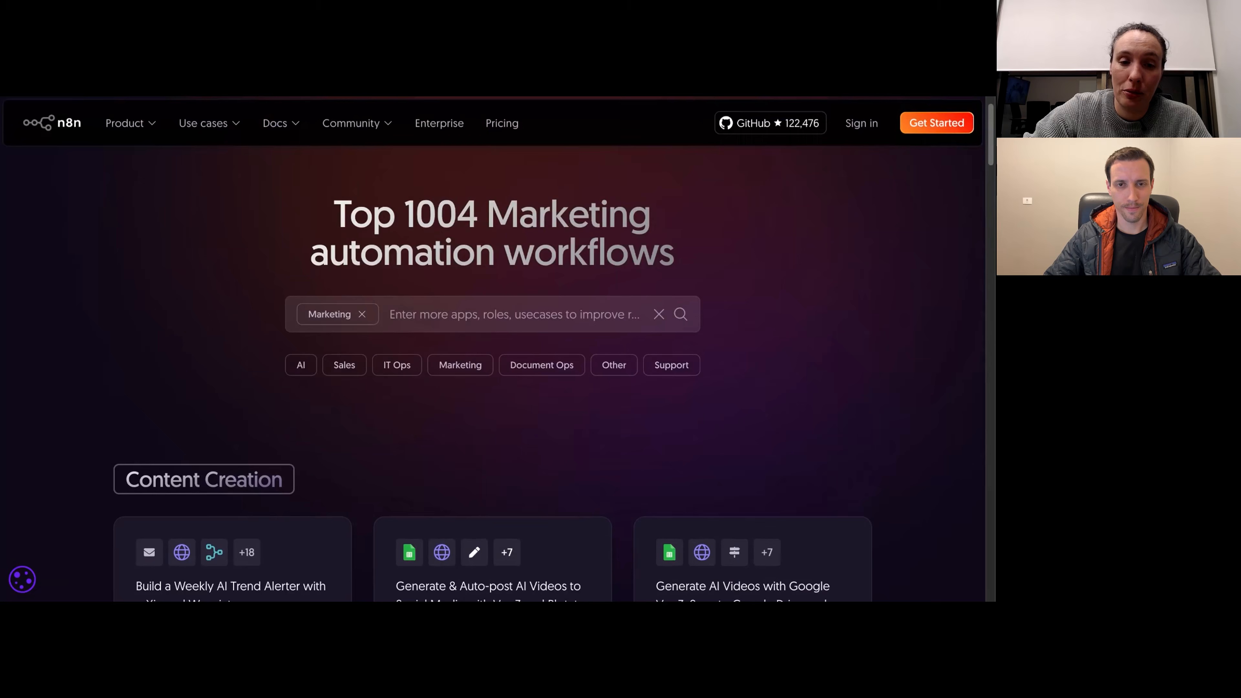
scroll(447, 405, "down", 5)
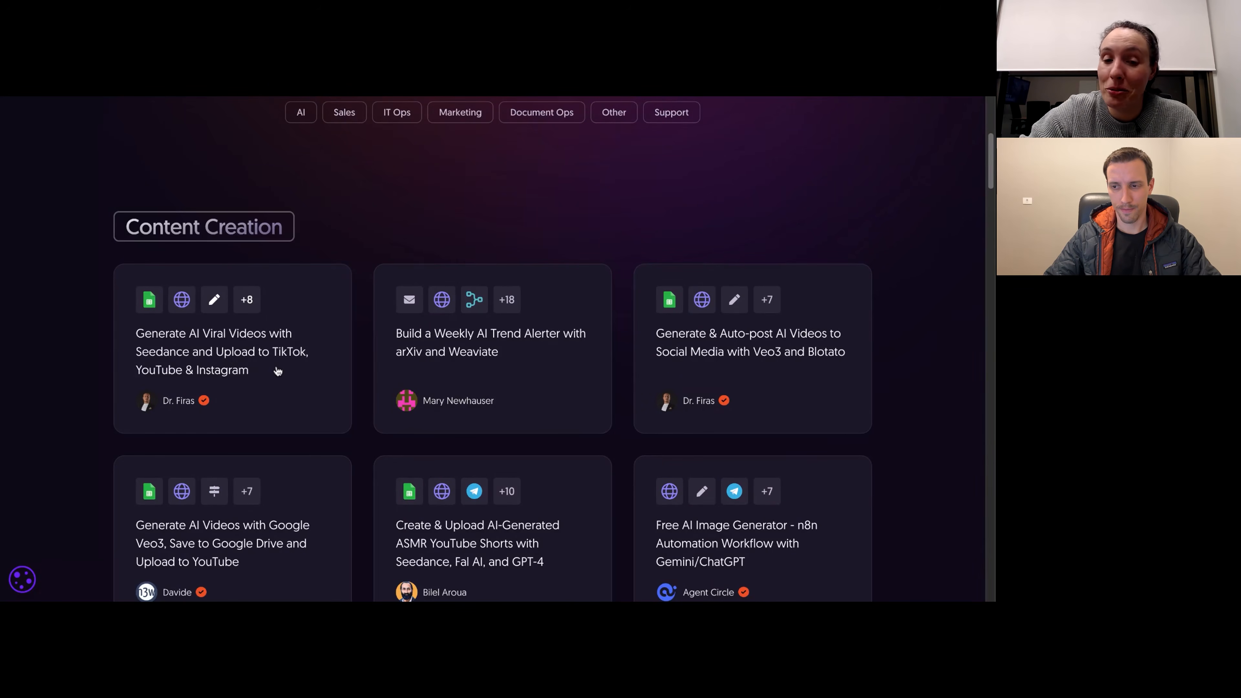
scroll(278, 371, "down", 4)
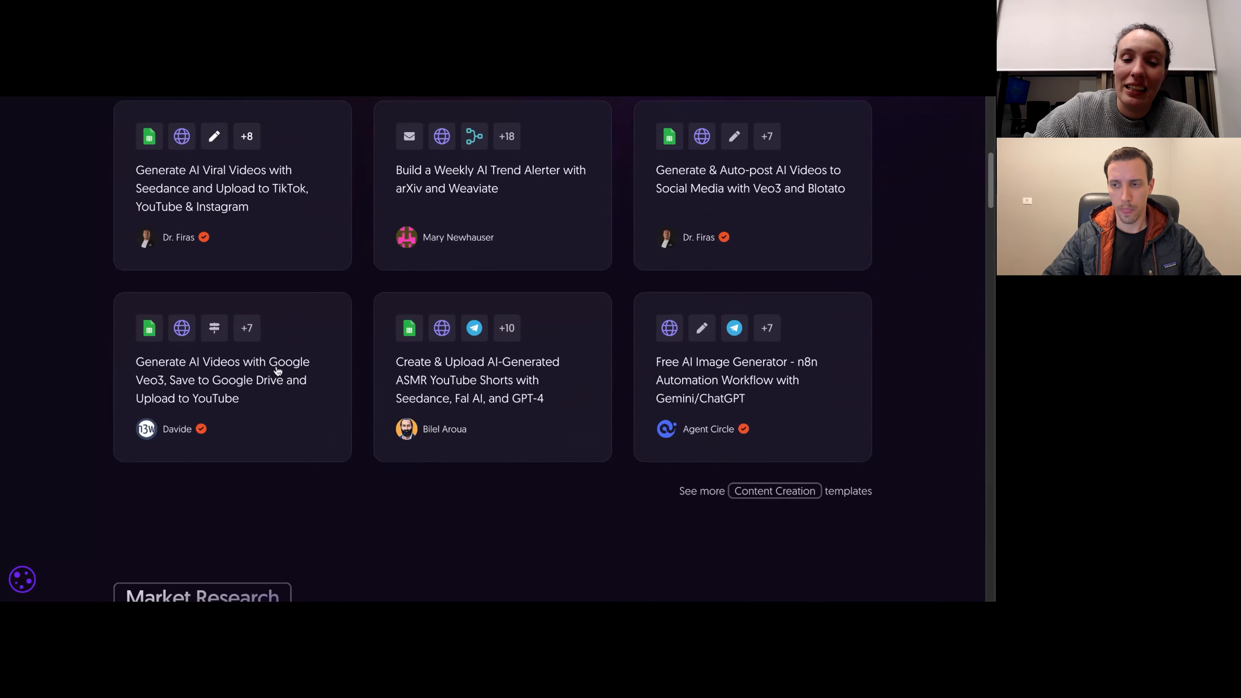
scroll(493, 350, "down", 9)
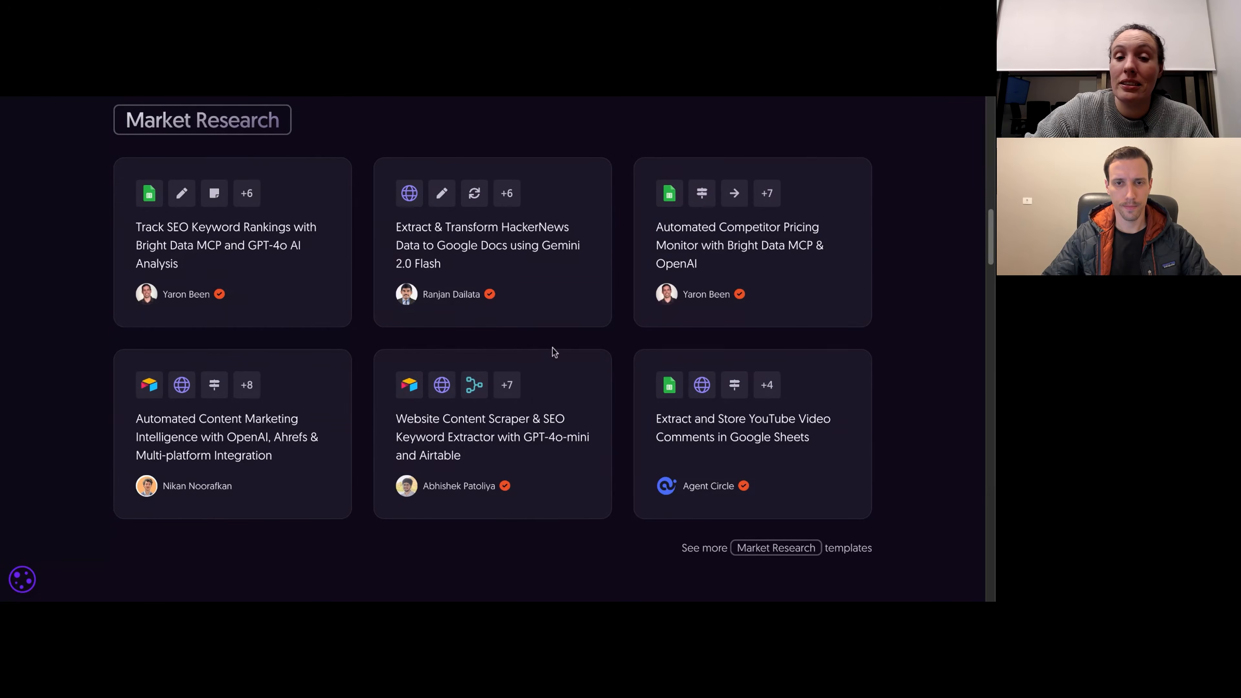
scroll(553, 351, "down", 5)
scroll(553, 350, "down", 1)
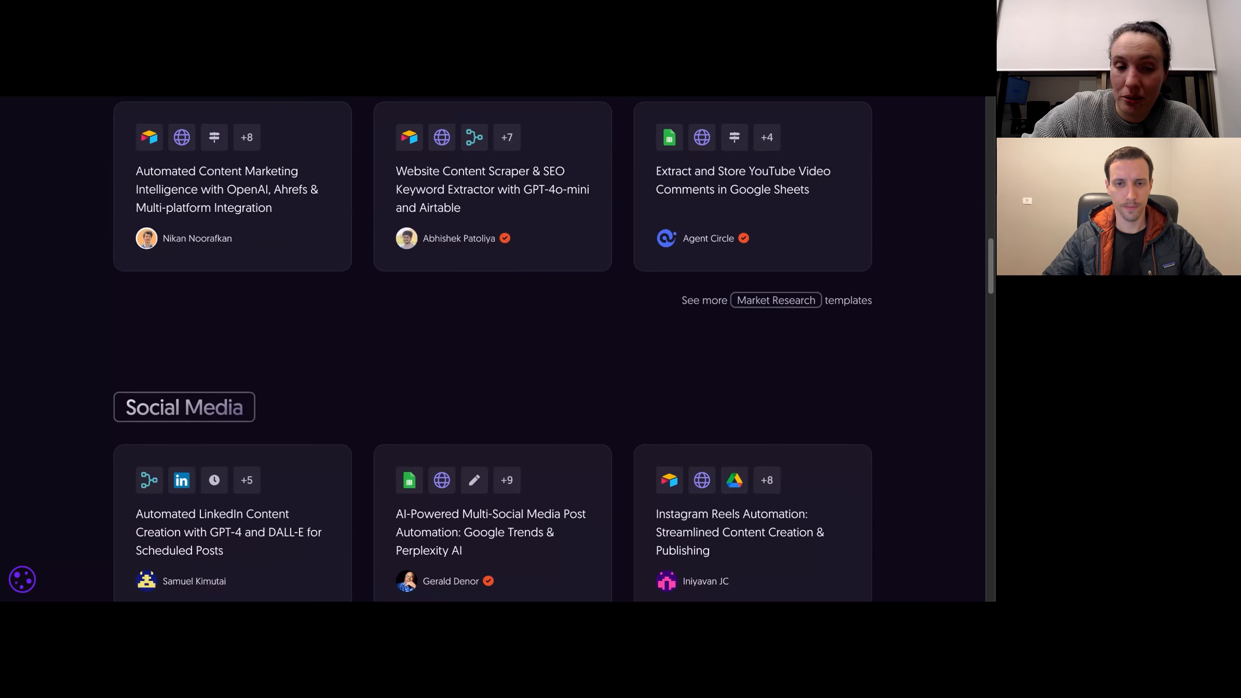
scroll(493, 345, "down", 4)
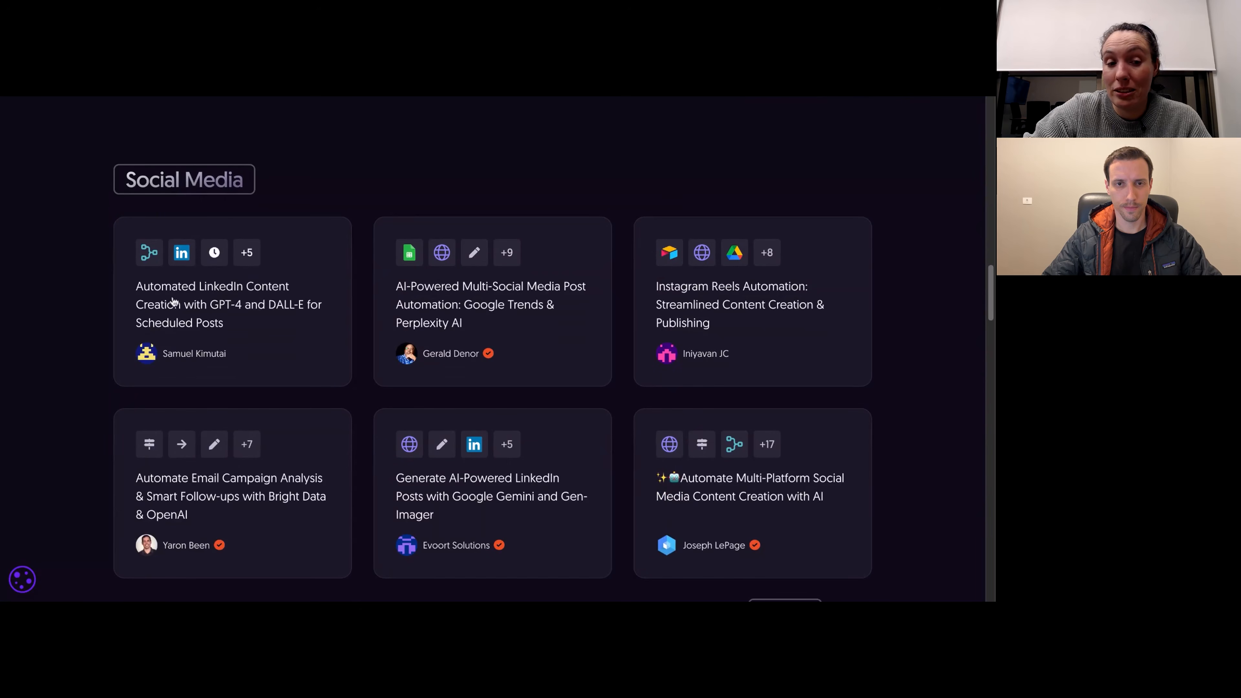
Step: Open the template "Automated LinkedIn Content Creation with GPT-4 and DALL-E for Scheduled Posts" and start its interactive workflow preview
left_click(195, 306)
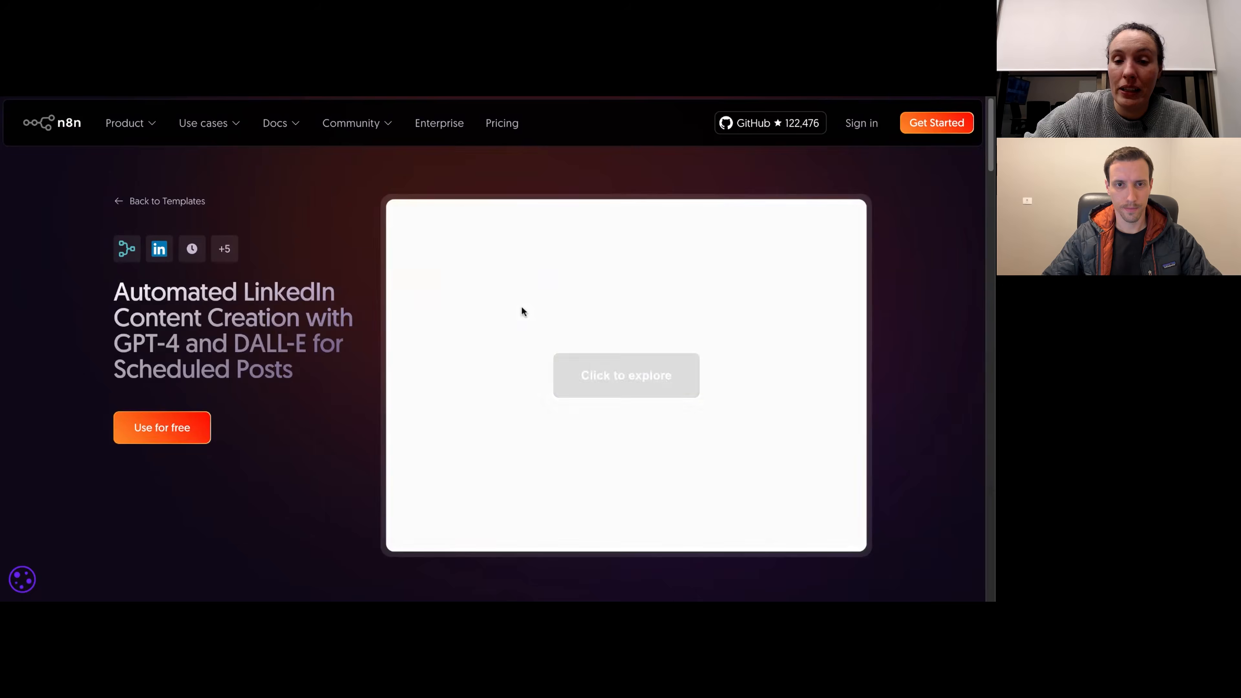
scroll(521, 308, "down", 1)
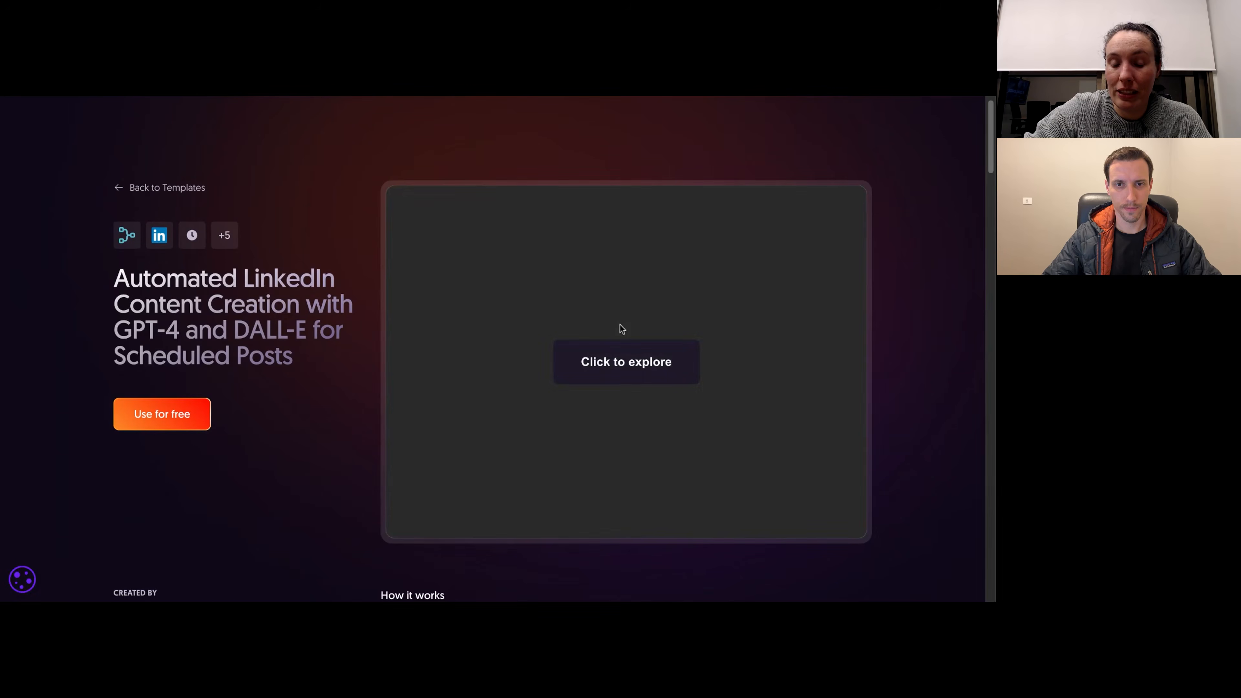
scroll(619, 325, "down", 1)
left_click(629, 339)
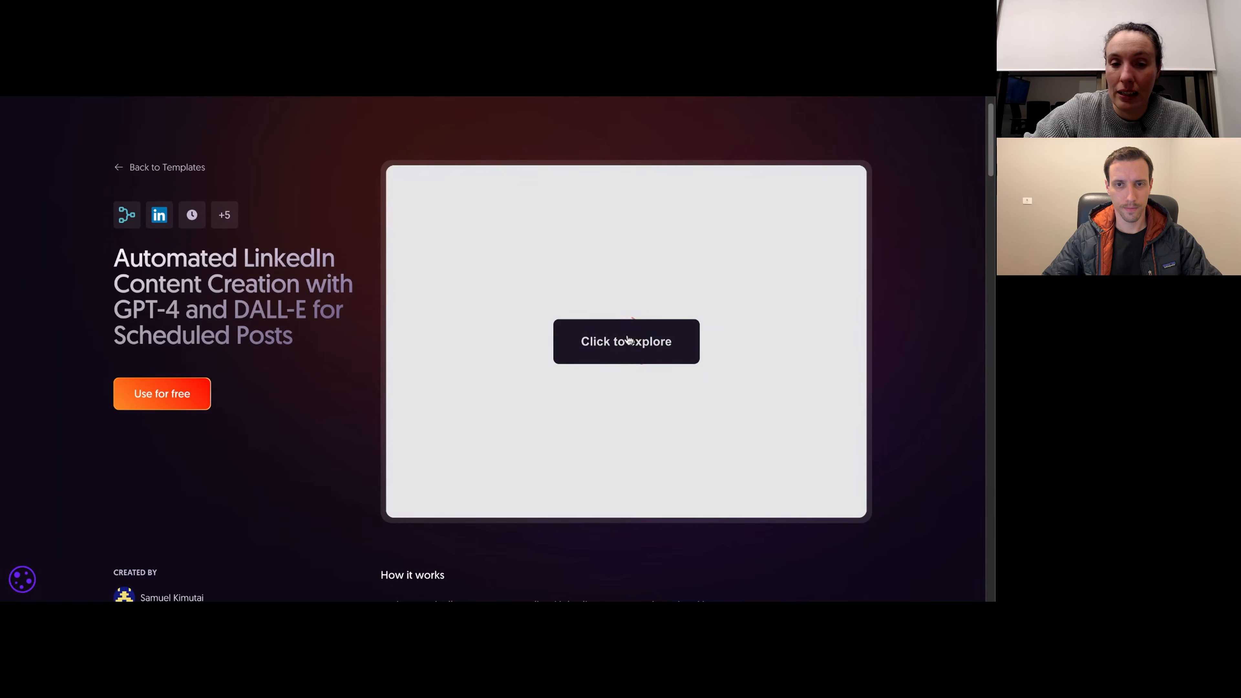
left_click(611, 346)
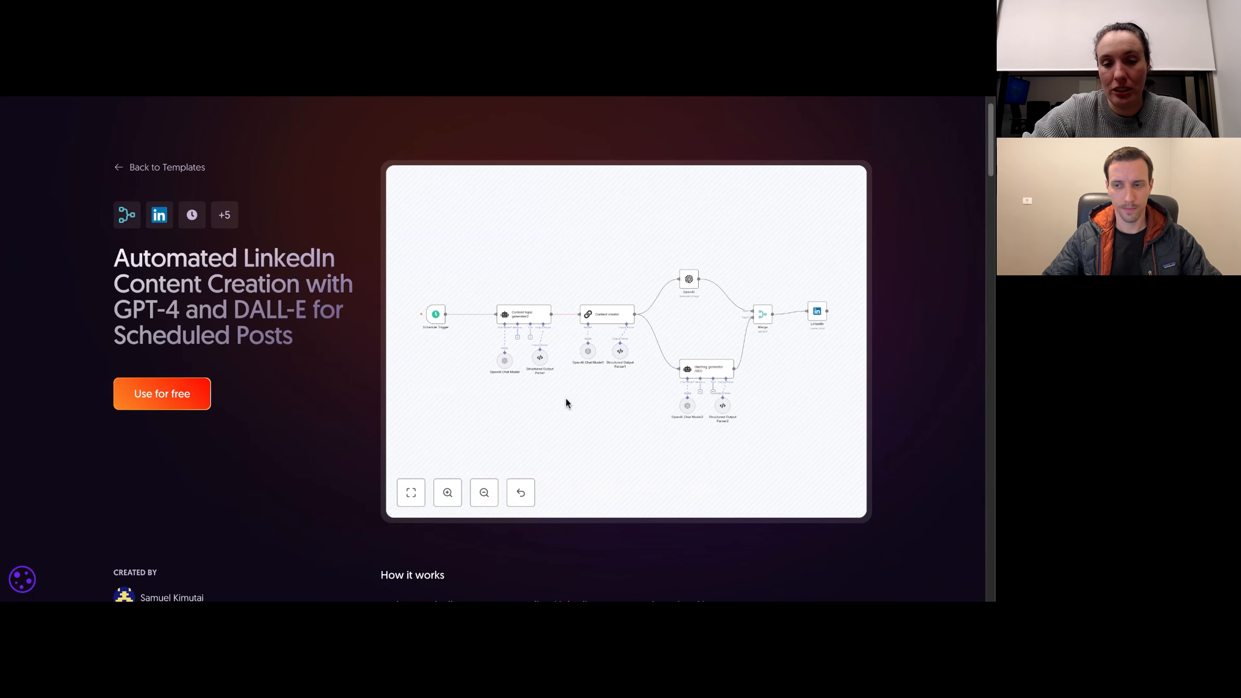
Step: Examine the template's workflow up close, from the content topic generator through the Content creator, OpenAI and Hashtag generator nodes to Merge
left_click(485, 493)
left_click(485, 493)
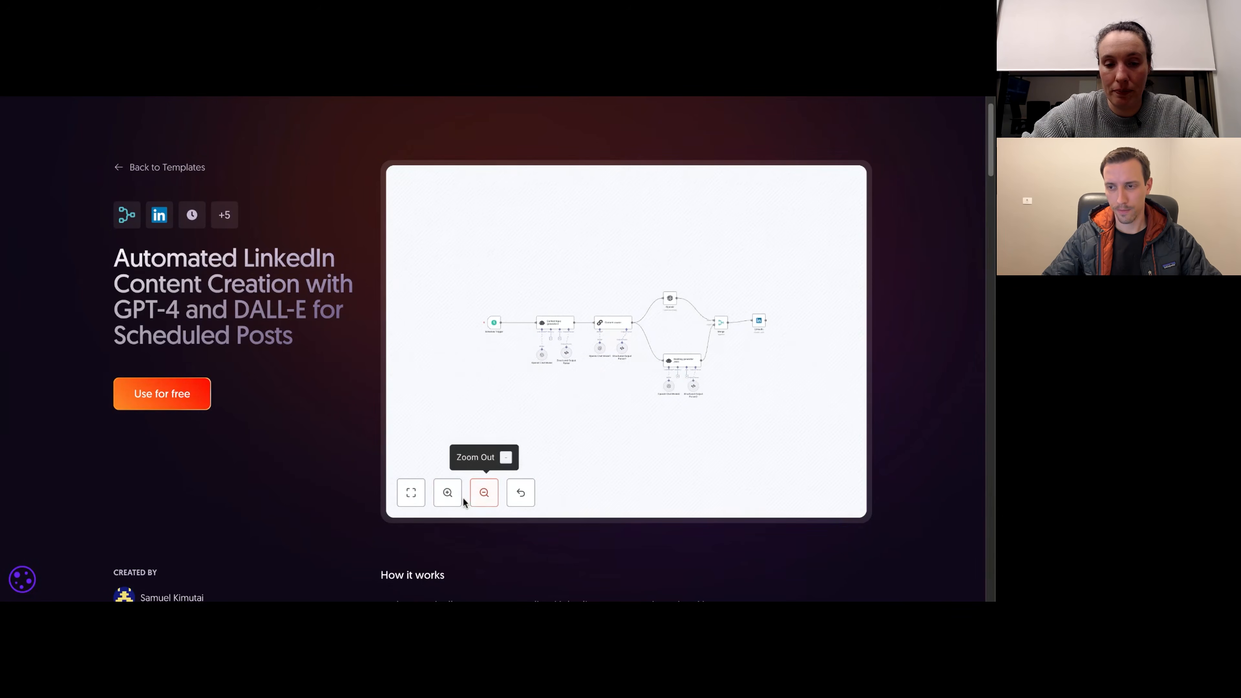
left_click(448, 494)
left_click(454, 498)
left_click(454, 498)
left_click(453, 499)
left_click(454, 499)
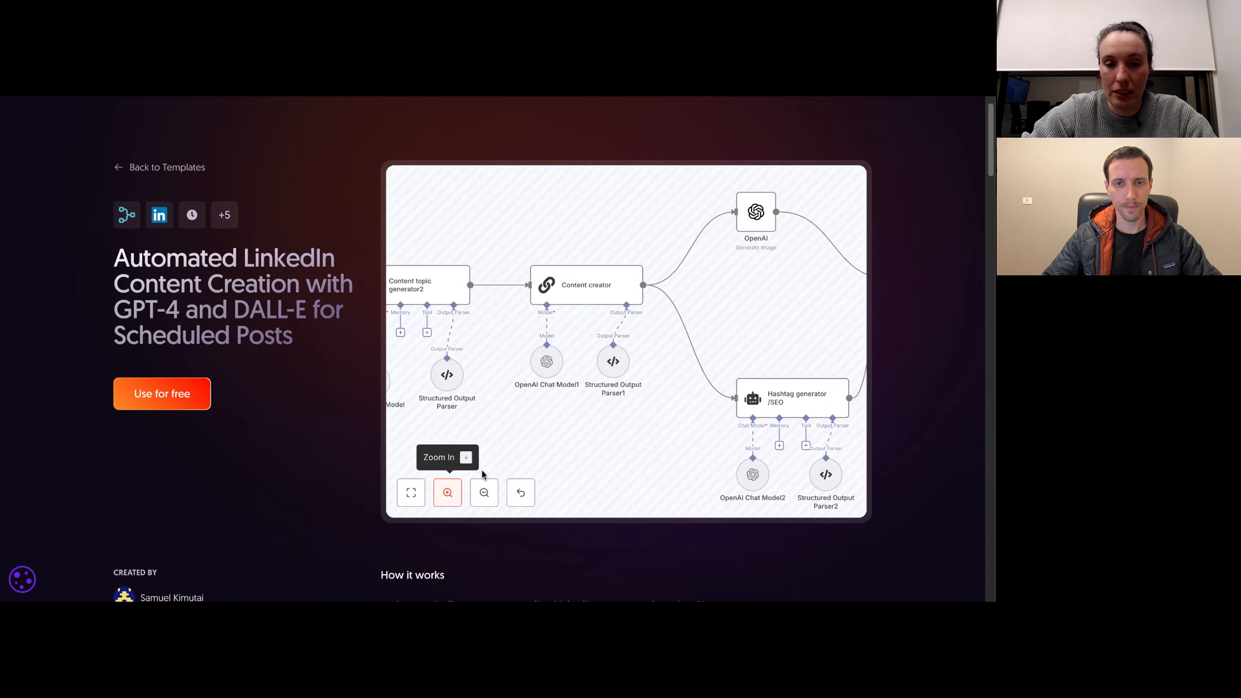
left_click_drag(513, 352, 607, 336)
scroll(679, 358, "right", 10)
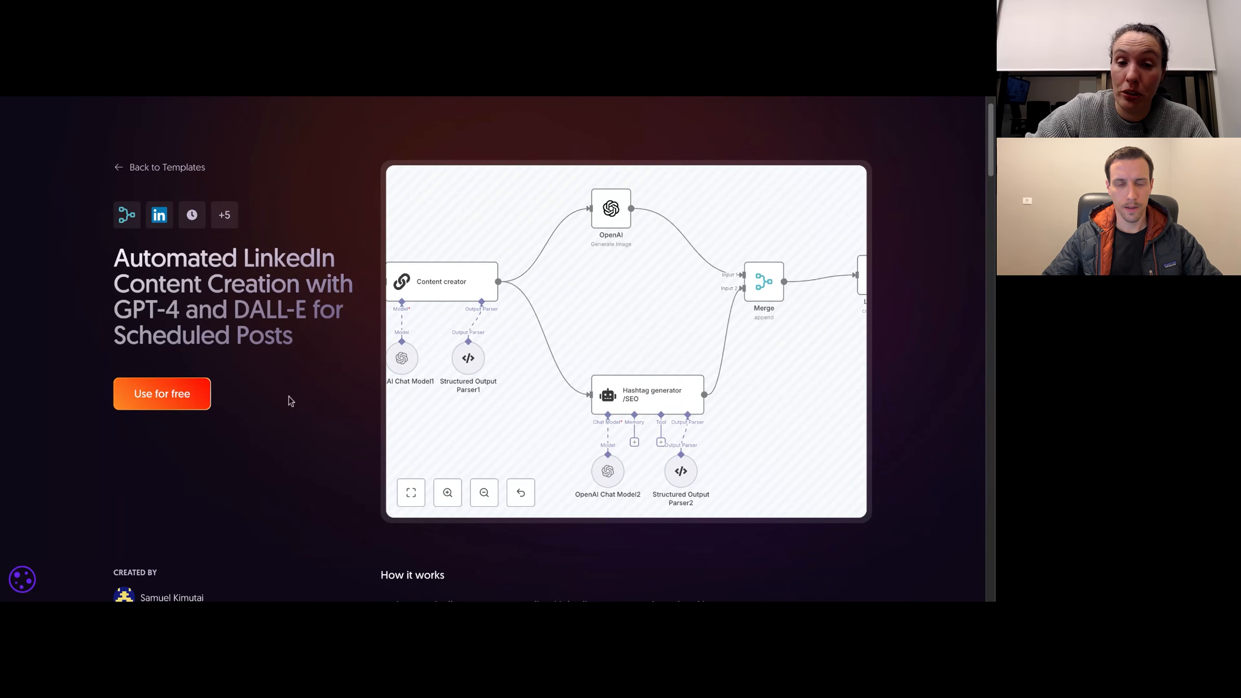
Step: Read the LinkedIn template's "How it works" description and return to the main workflow templates page
scroll(389, 398, "down", 2)
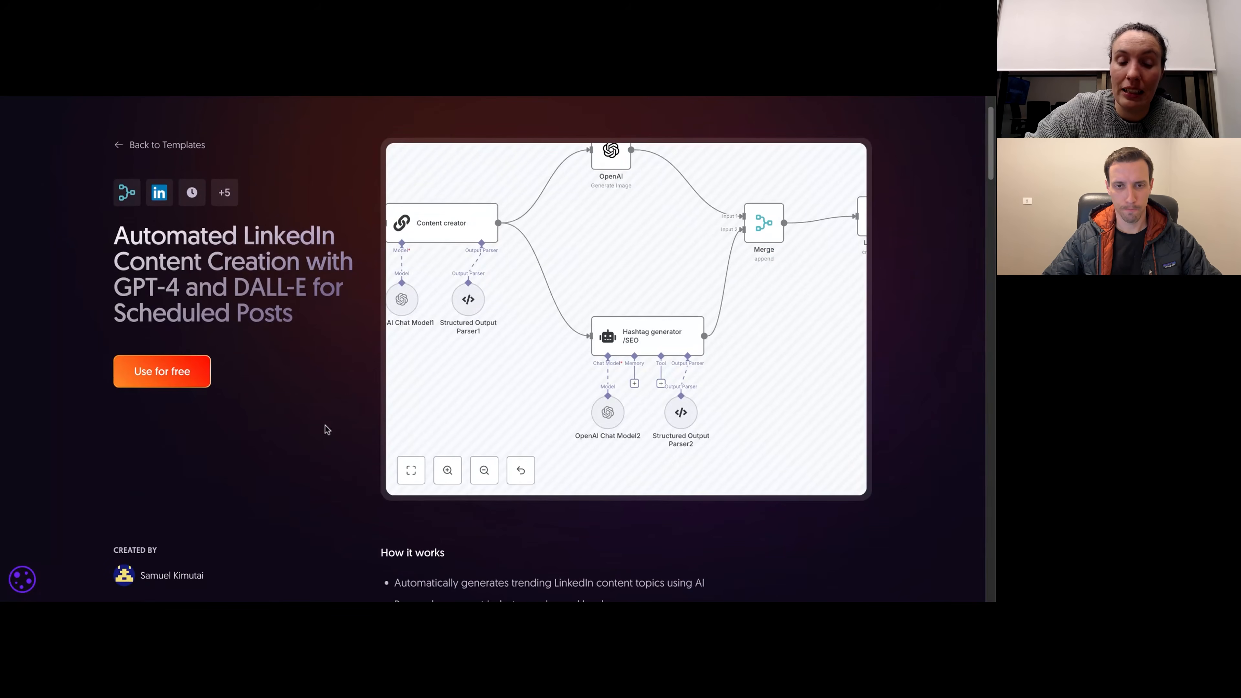
scroll(325, 425, "down", 5)
scroll(321, 417, "up", 6)
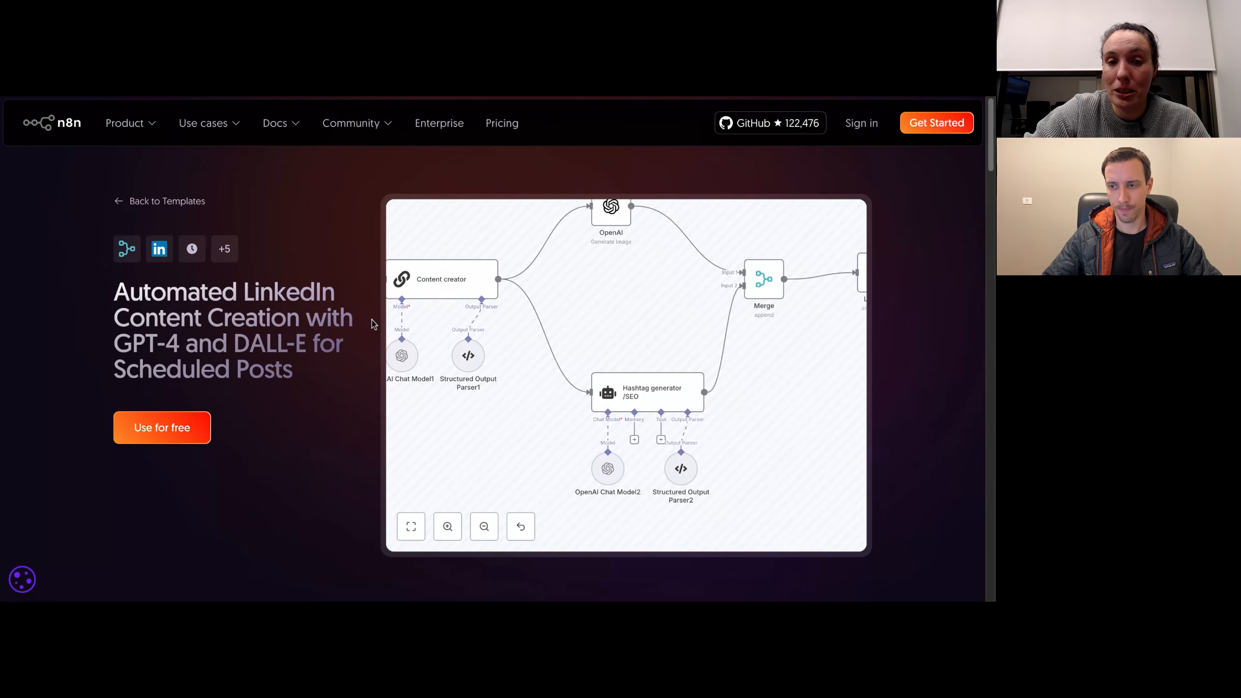
key("alt+Left")
scroll(492, 343, "down", 10)
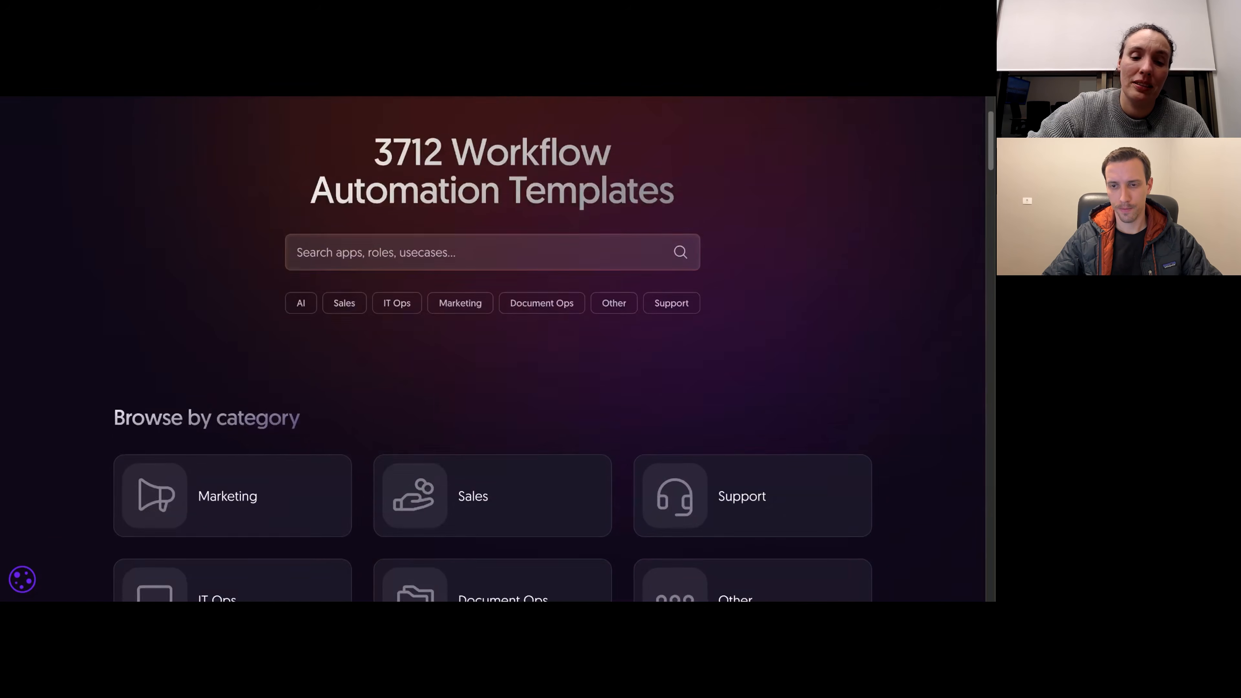